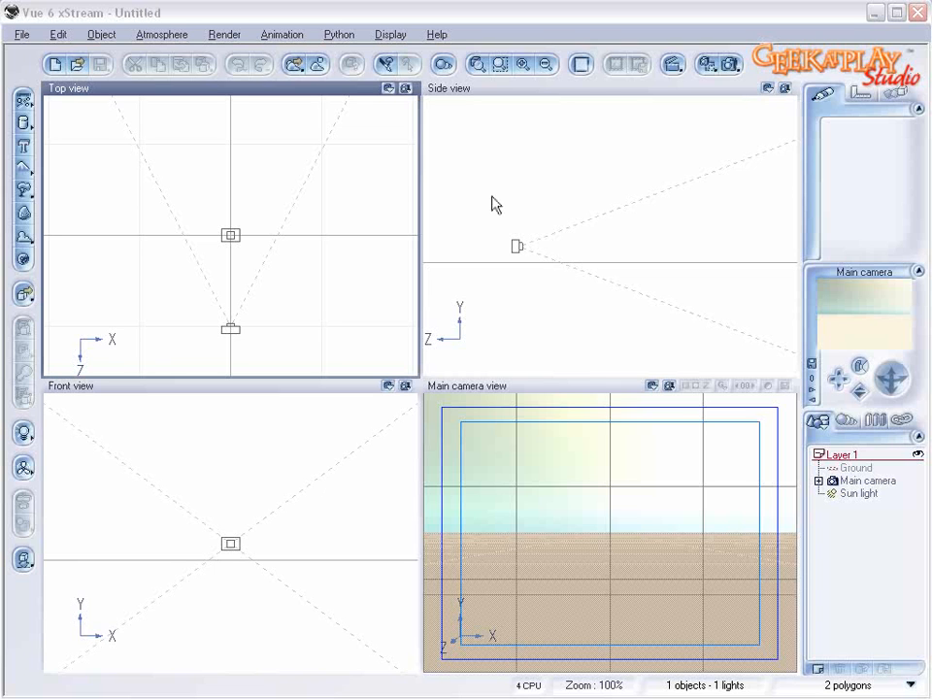
Step: Move the main camera slightly forward and upward in the side view
left_click(517, 243)
left_click_drag(521, 229, 525, 225)
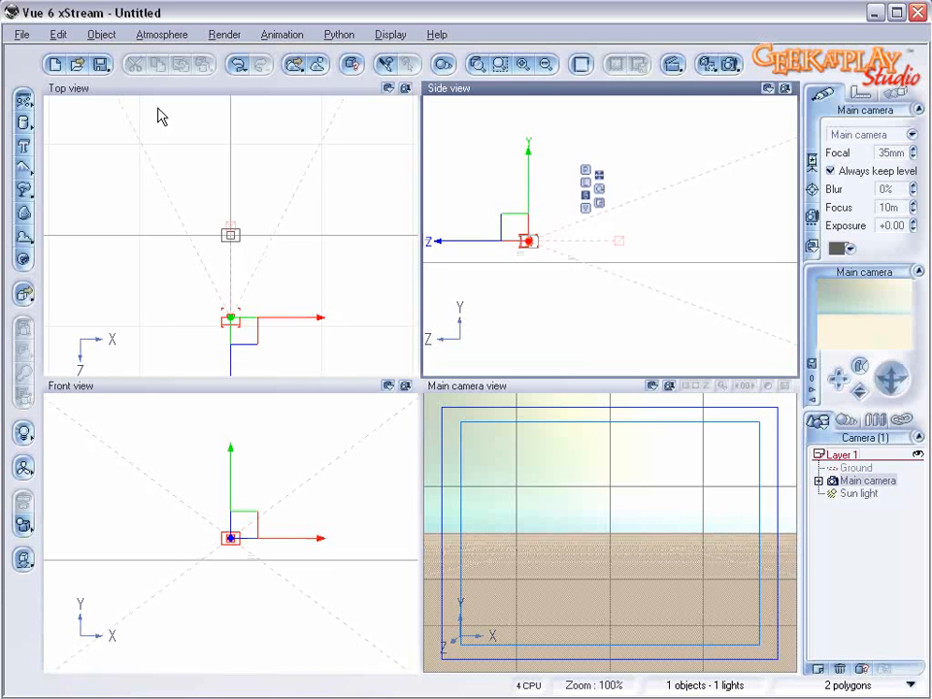
Step: Add a rock to the scene and enlarge it until it fills most of the main camera view's height
left_click(25, 213)
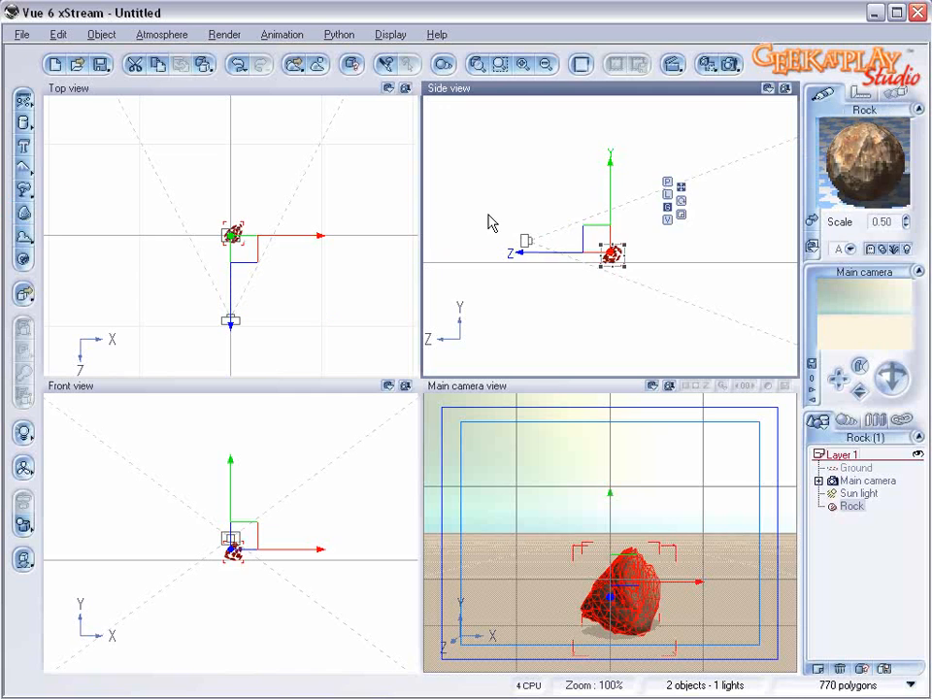
left_click_drag(625, 242, 593, 225)
left_click(709, 198)
left_click(629, 243)
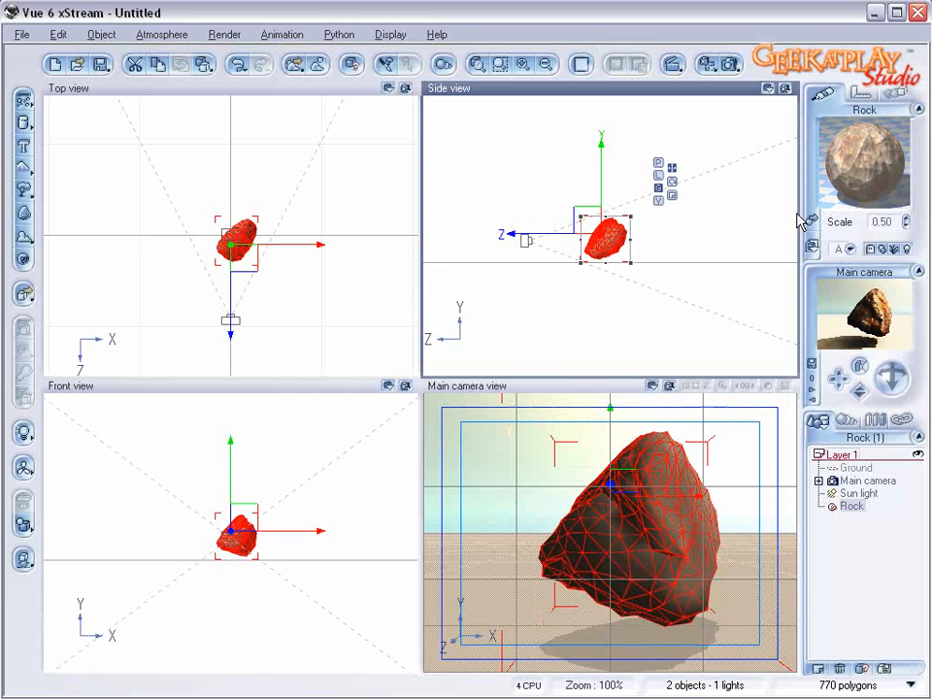
Step: Rotate the sun light in the top view so it lights the side of the rock facing the camera
left_click(871, 494)
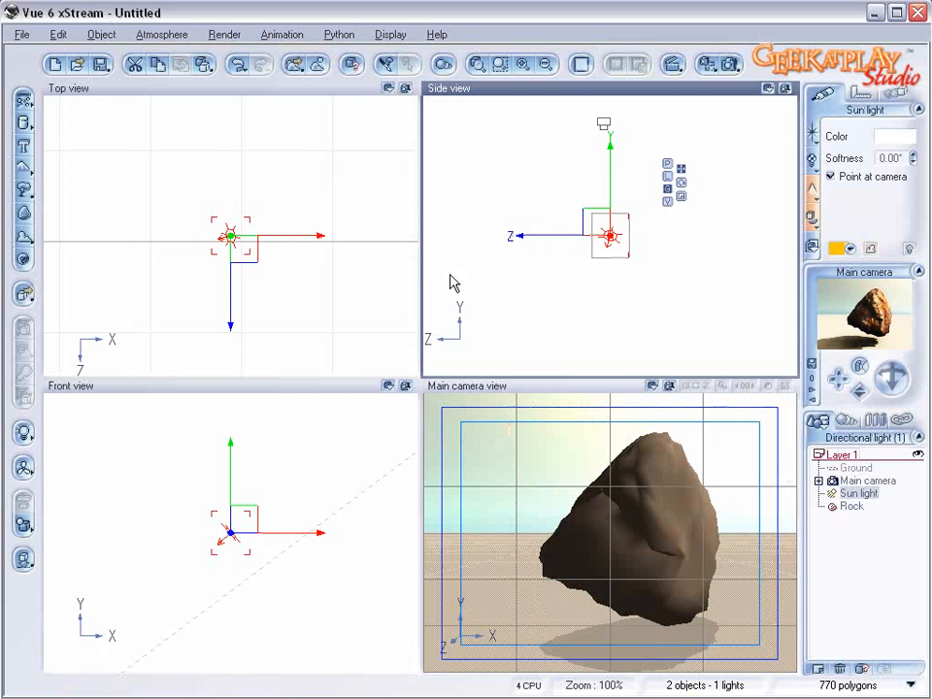
left_click(266, 223)
left_click_drag(271, 218, 257, 275)
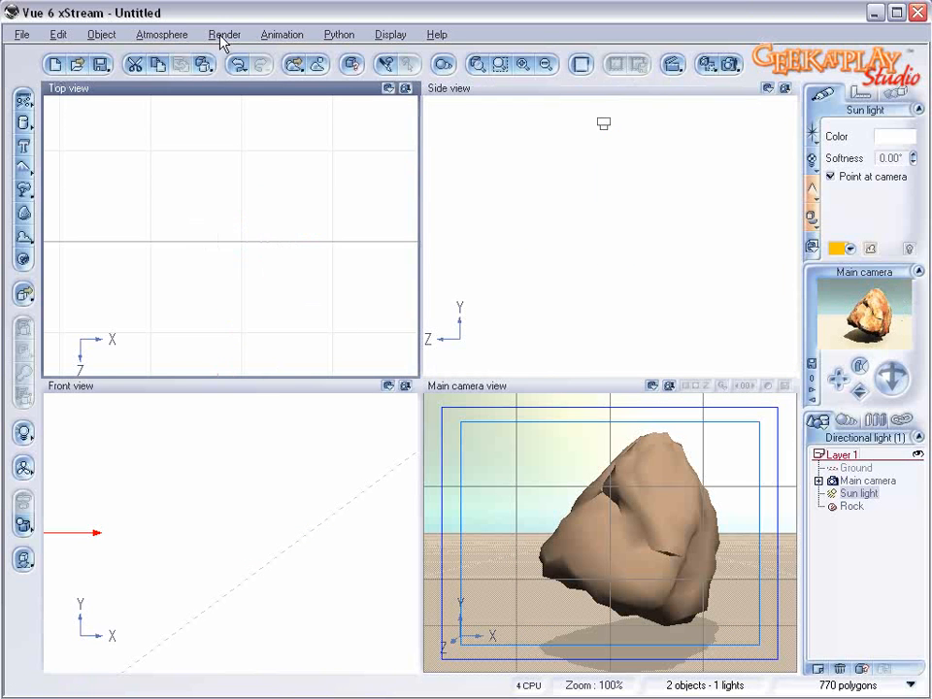
Step: Adjust the light intensity in the atmosphere's global lighting settings and apply the change
left_click(155, 34)
left_click(193, 110)
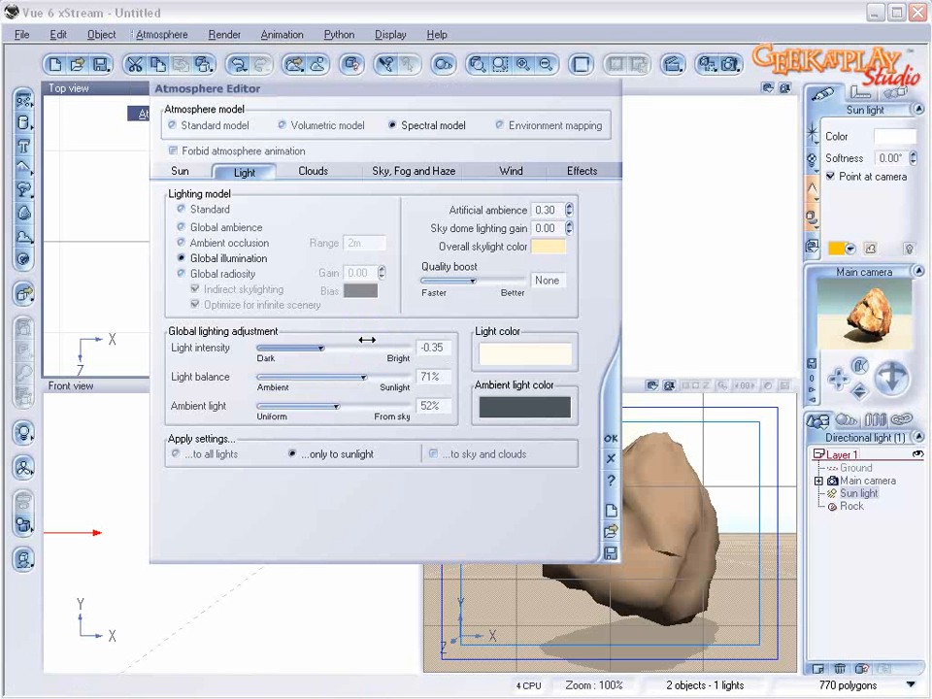
left_click_drag(366, 340, 364, 339)
left_click(610, 438)
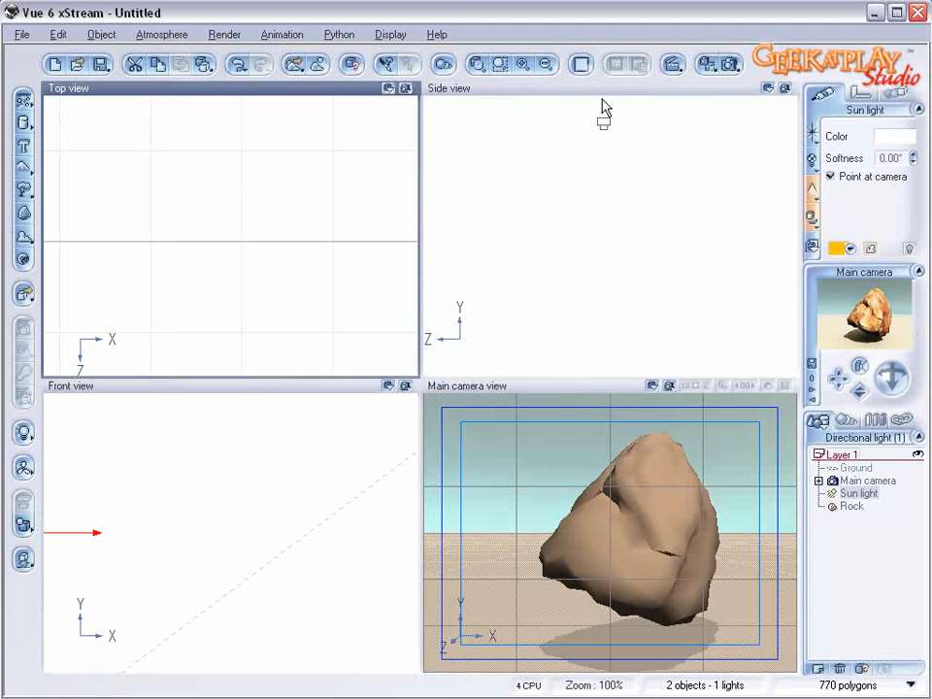
Step: Configure the render options to render to screen at 640x480
left_click(729, 64)
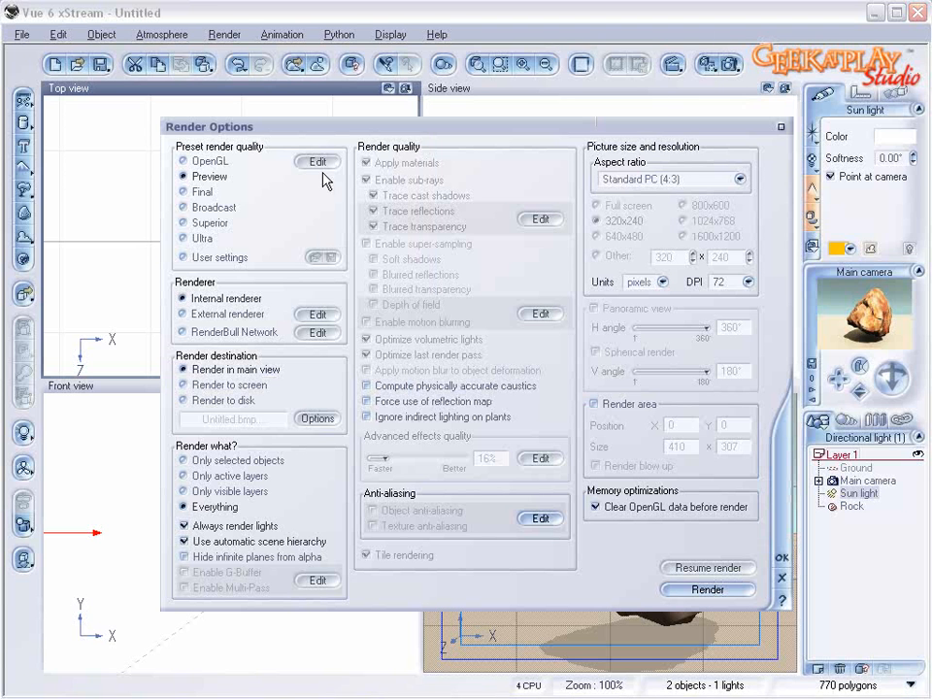
left_click(255, 386)
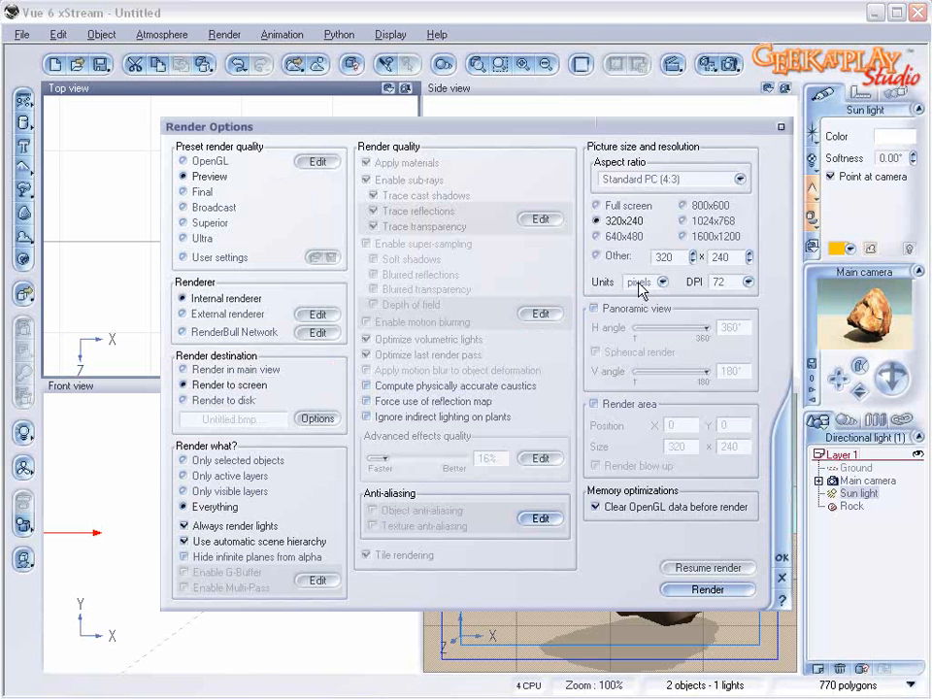
left_click(597, 236)
left_click(782, 559)
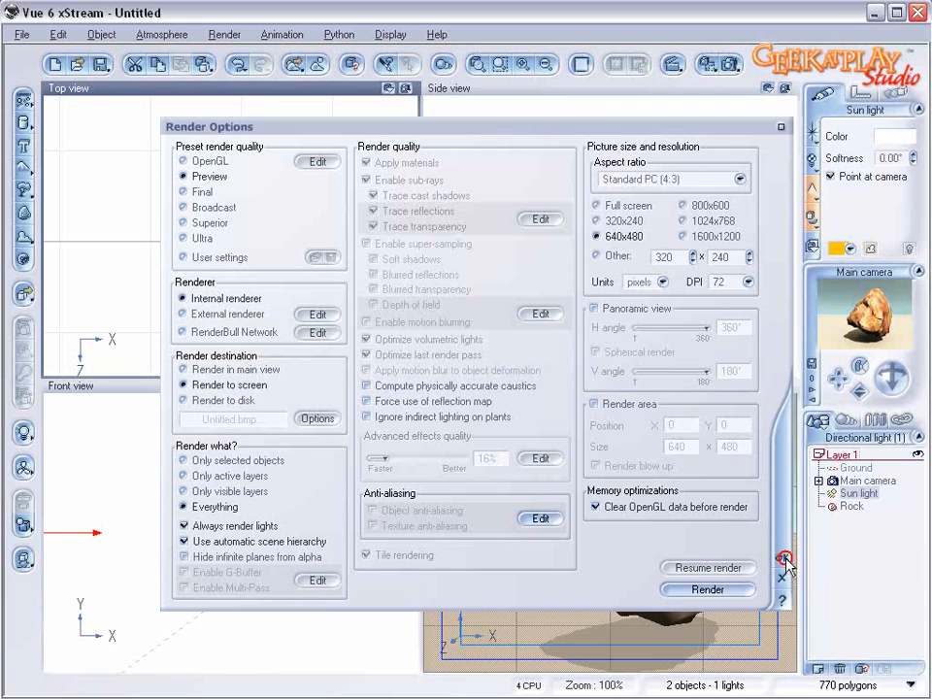
Step: Replace the rock's material with the Default sand-like material from the Rocks collection
left_click(854, 507)
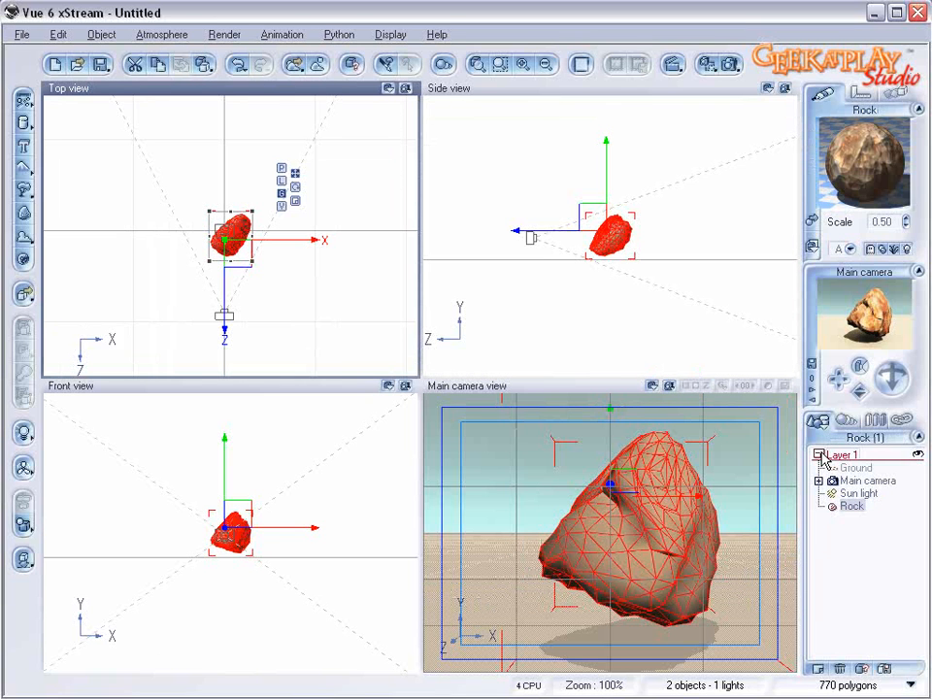
double_click(861, 181)
left_click_drag(647, 87, 638, 114)
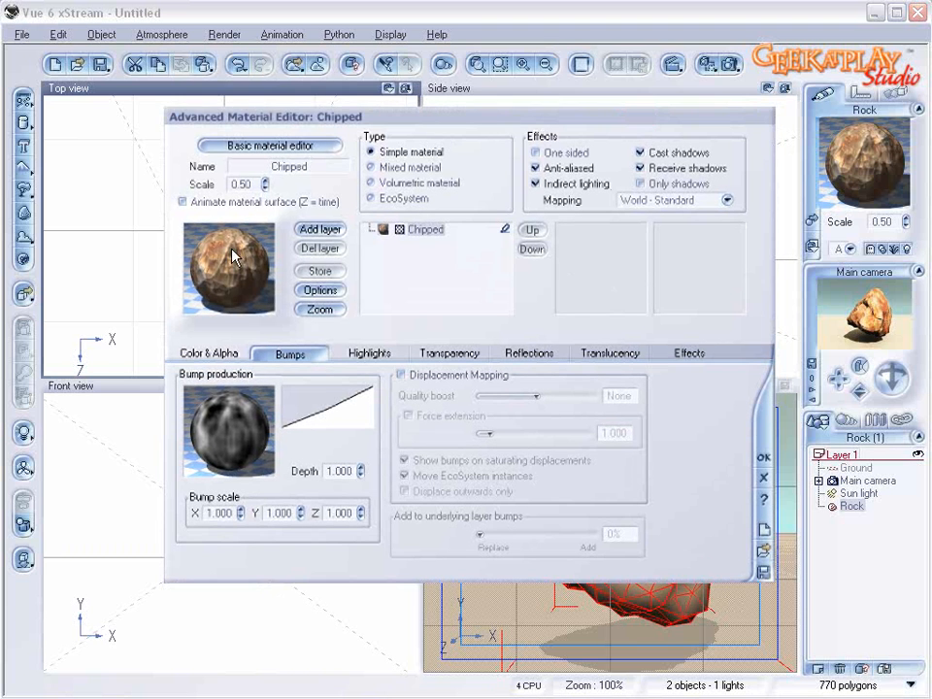
double_click(233, 255)
left_click_drag(206, 341, 208, 325)
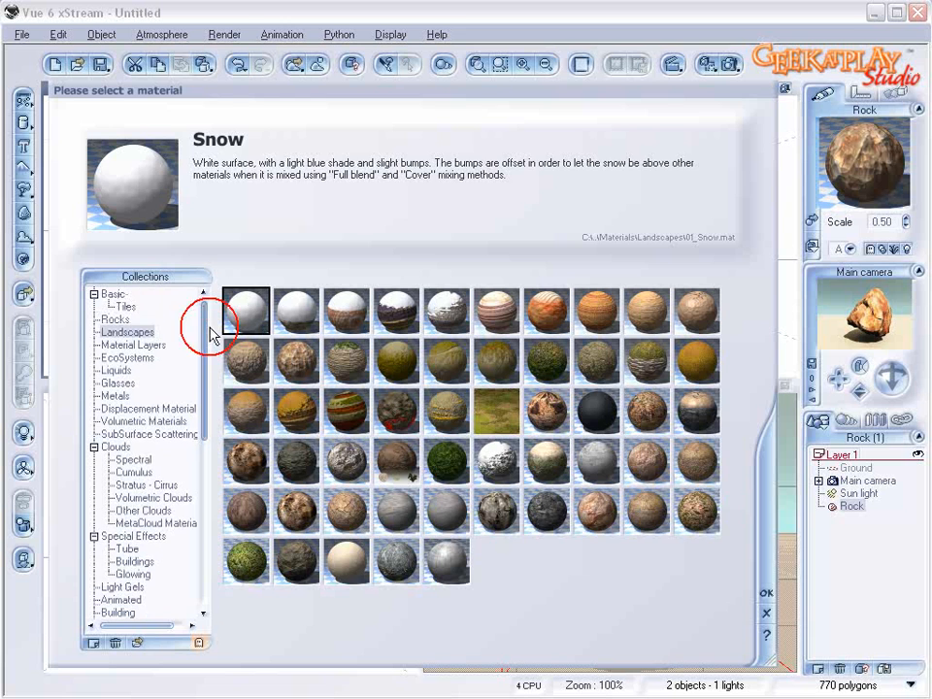
left_click(110, 318)
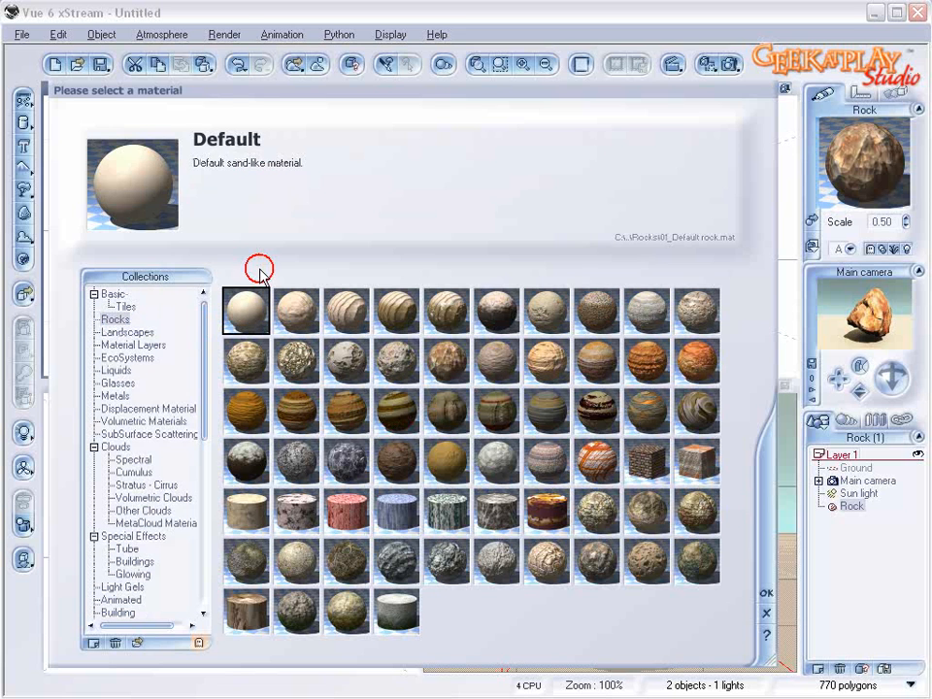
left_click(765, 592)
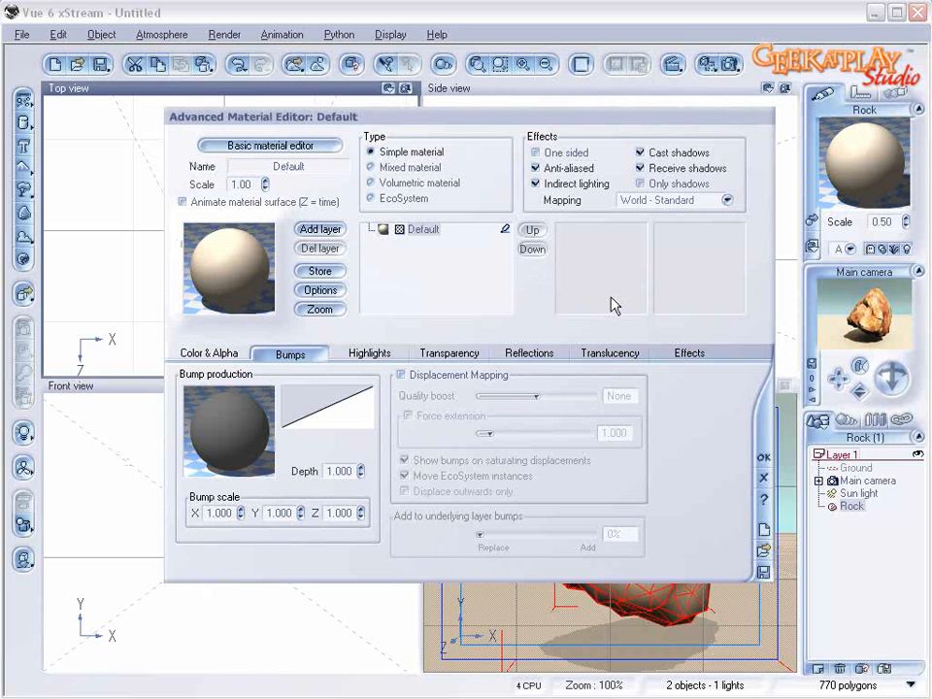
Step: Edit the material's color map and add a dark neutral grey keycolor near its start, at position -0.94
left_click(210, 353)
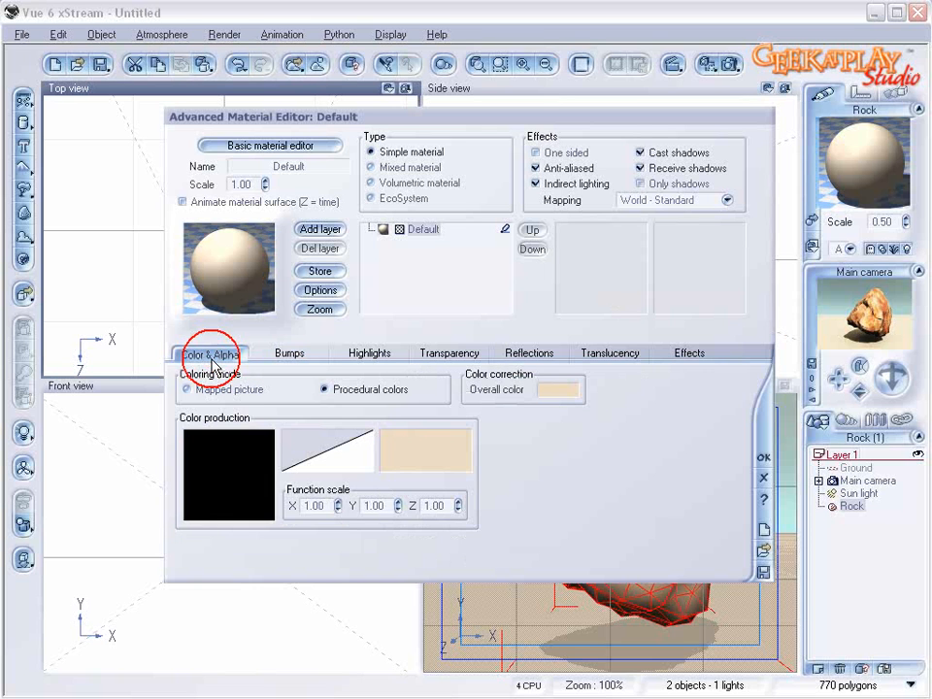
right_click(447, 453)
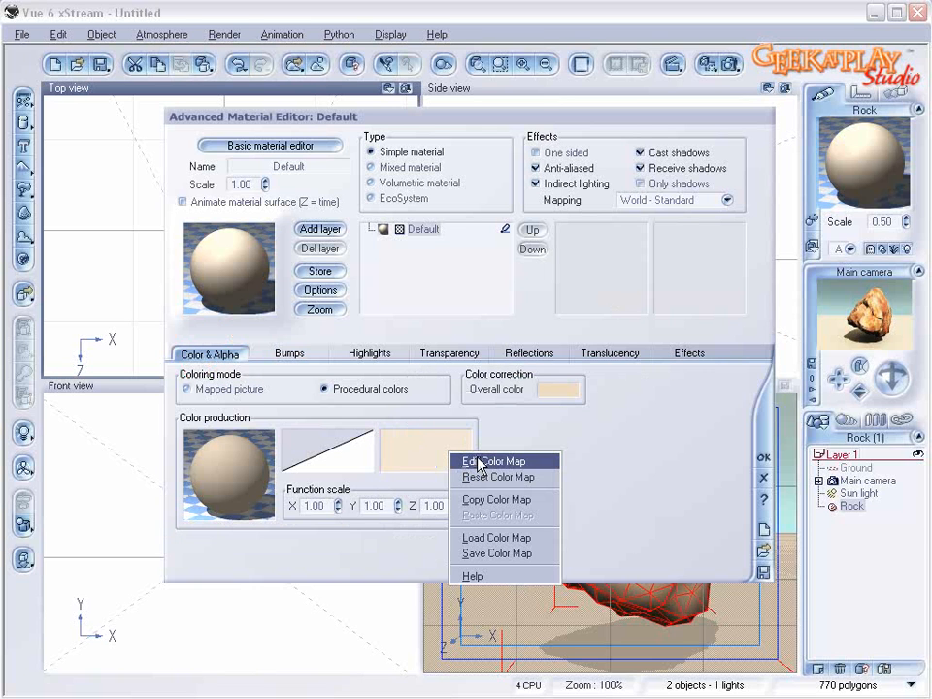
left_click(479, 462)
left_click(340, 333)
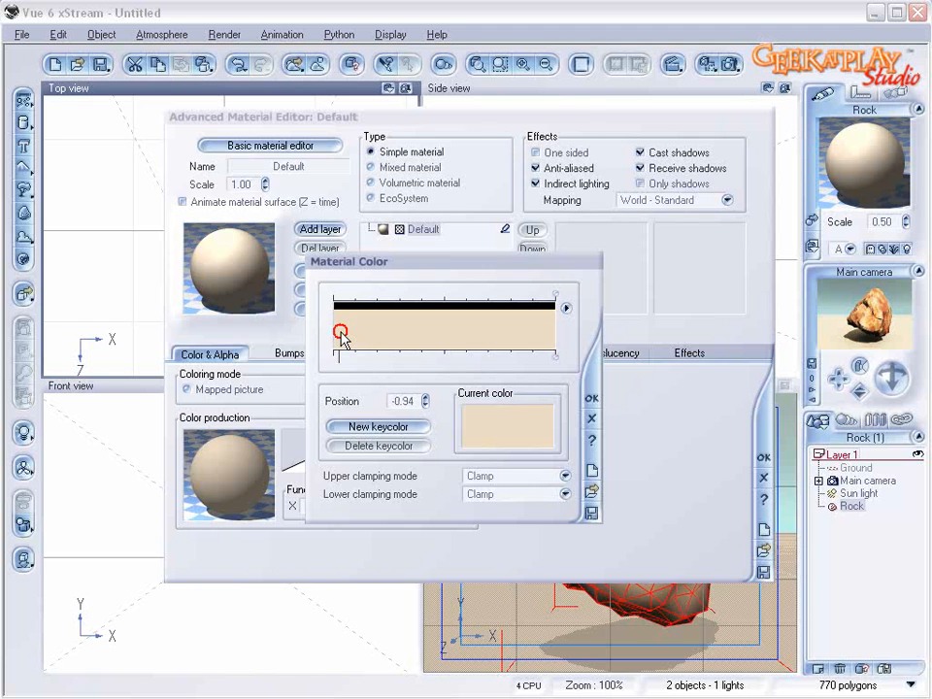
double_click(341, 333)
left_click(397, 314)
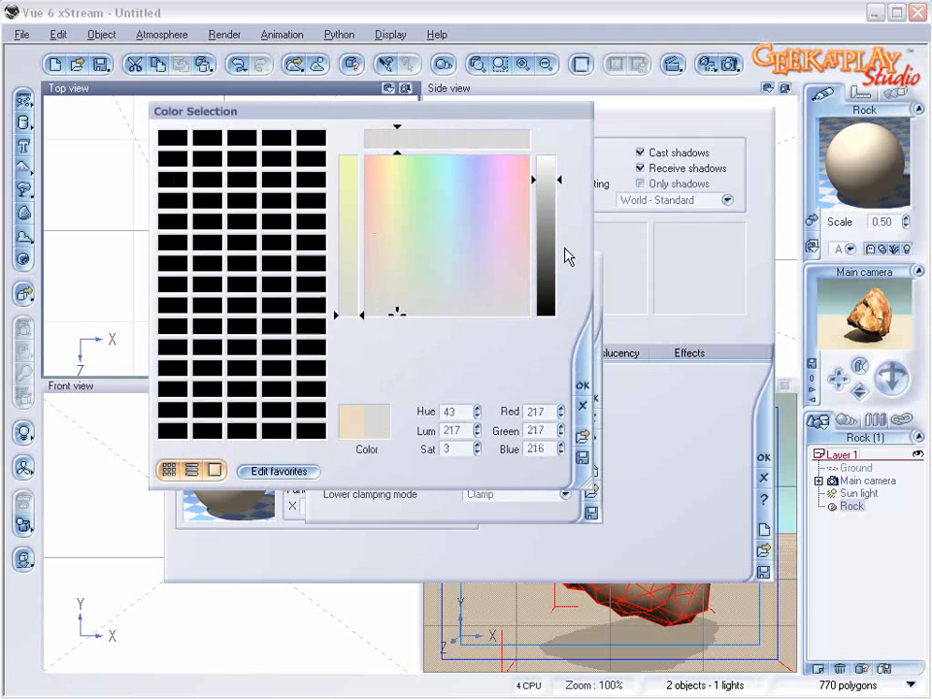
left_click(546, 277)
left_click(581, 386)
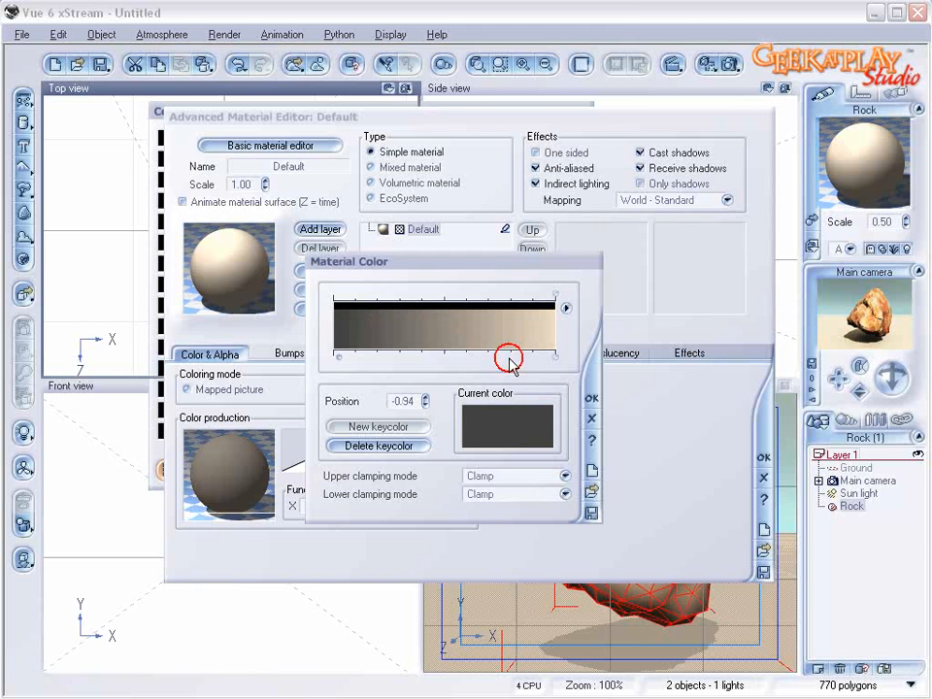
Step: Add an olive-grey keycolor with RGB 120, 123, 104 to the darker half of the color map
double_click(410, 335)
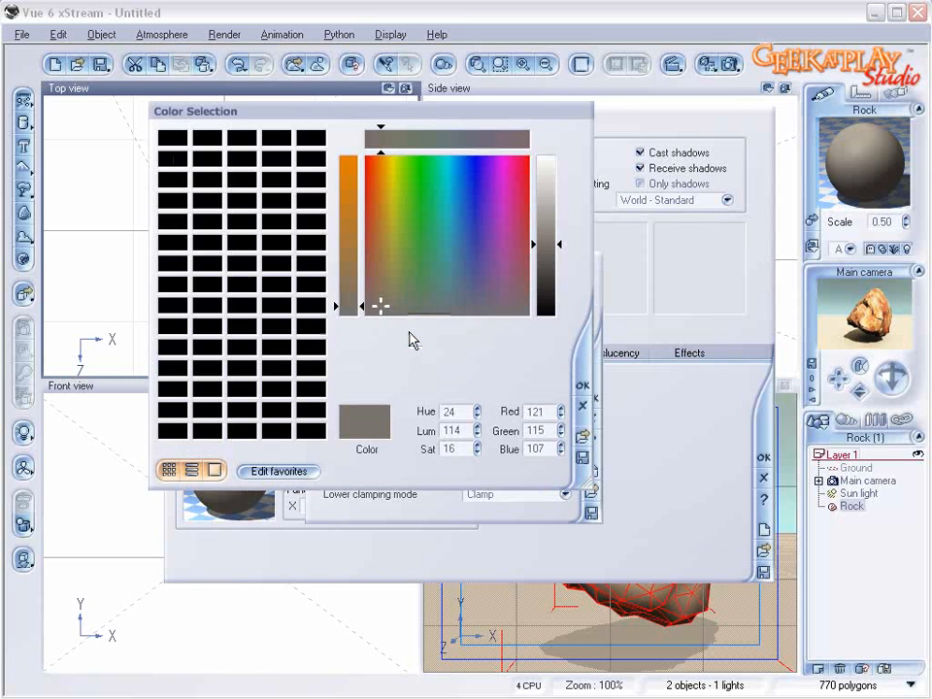
left_click_drag(385, 308, 397, 309)
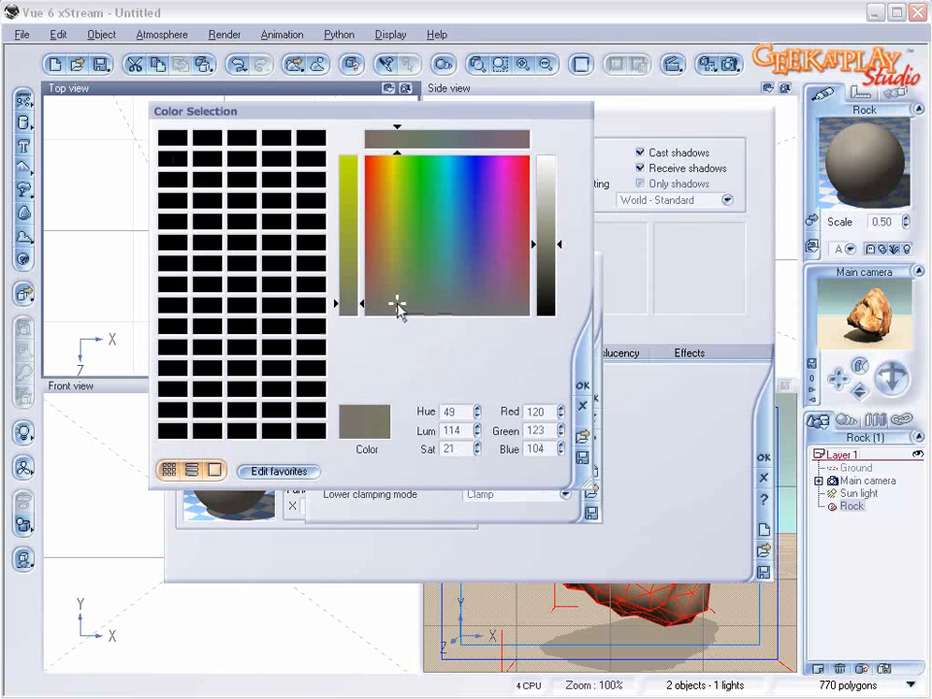
left_click(579, 384)
Step: Add a dark grey keycolor (RGB 64, 62, 60) at the middle of the color map and move the olive-grey keycolor to position -0.22
double_click(379, 326)
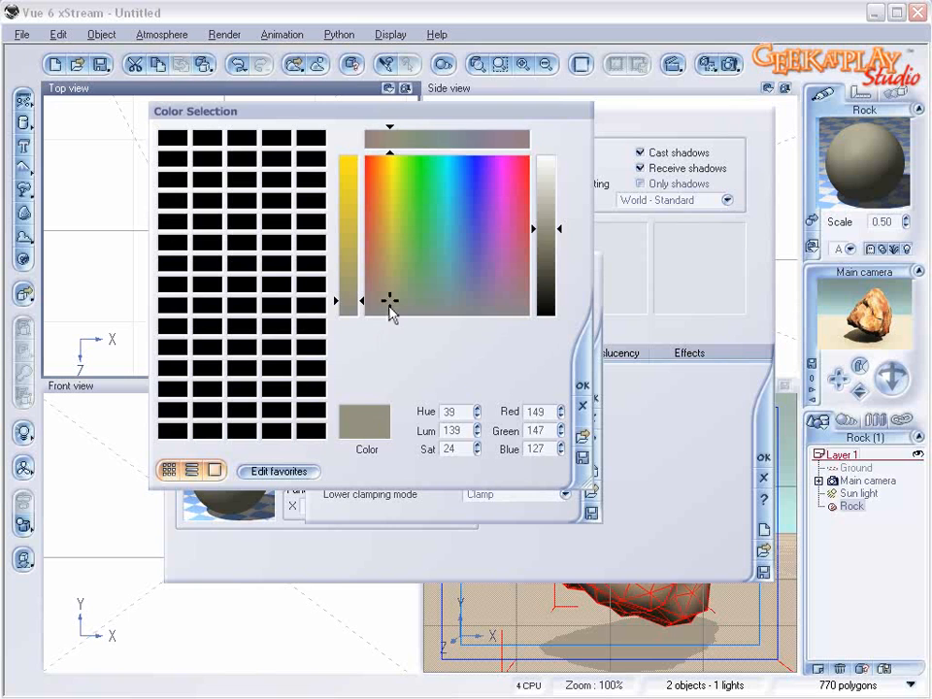
left_click_drag(389, 308, 387, 318)
left_click_drag(555, 264, 549, 284)
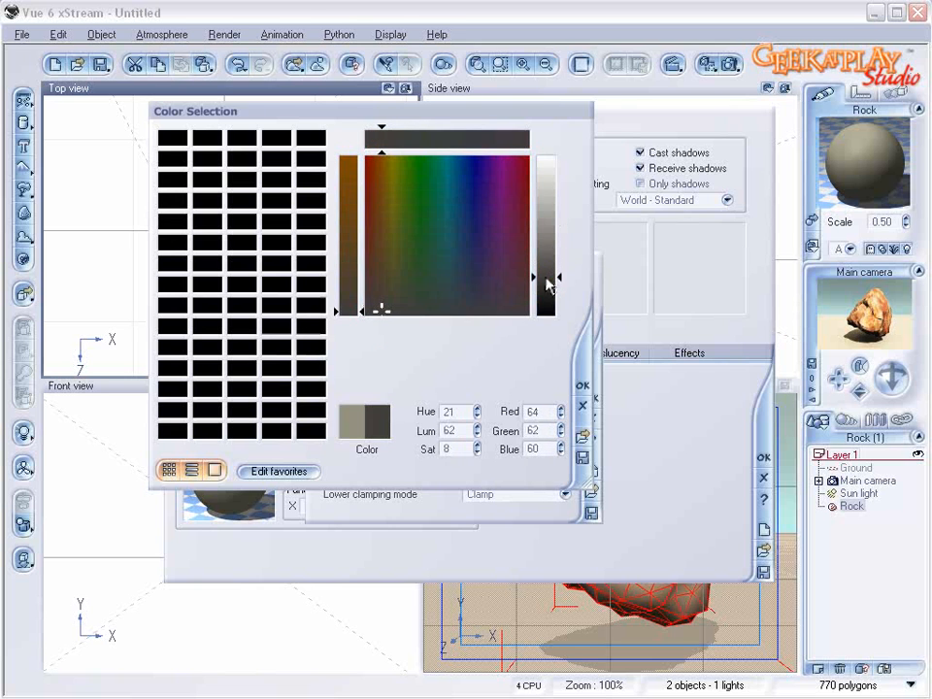
left_click(584, 383)
mouse_move(404, 356)
left_mouse_down()
mouse_move(385, 356)
mouse_move(417, 357)
left_mouse_up()
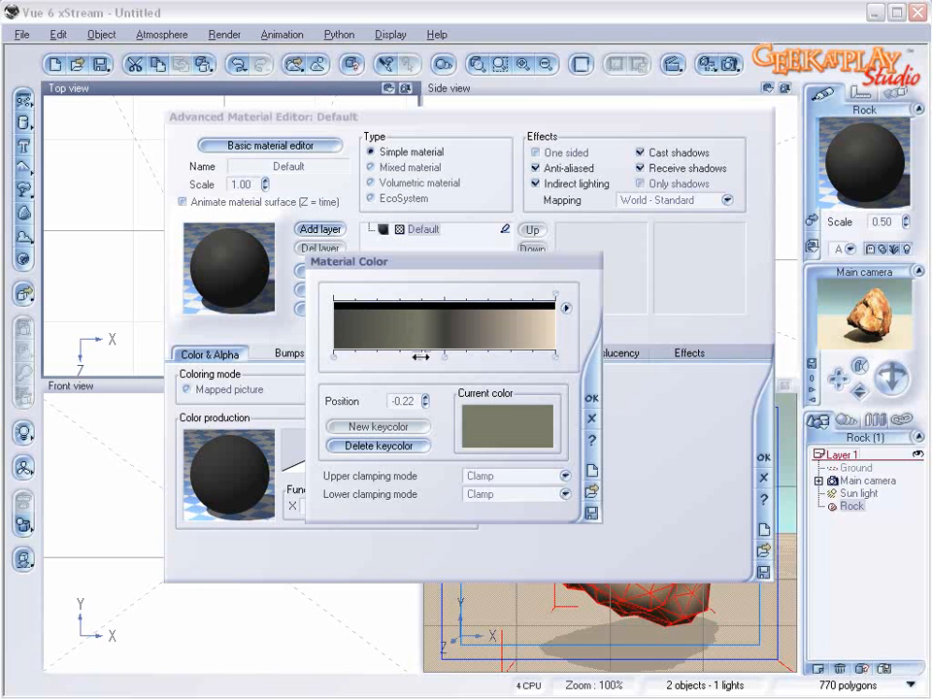
Step: Add a brownish-grey keycolor with RGB 106, 98, 90 near the end of the color map and move it to position 0.85
double_click(532, 340)
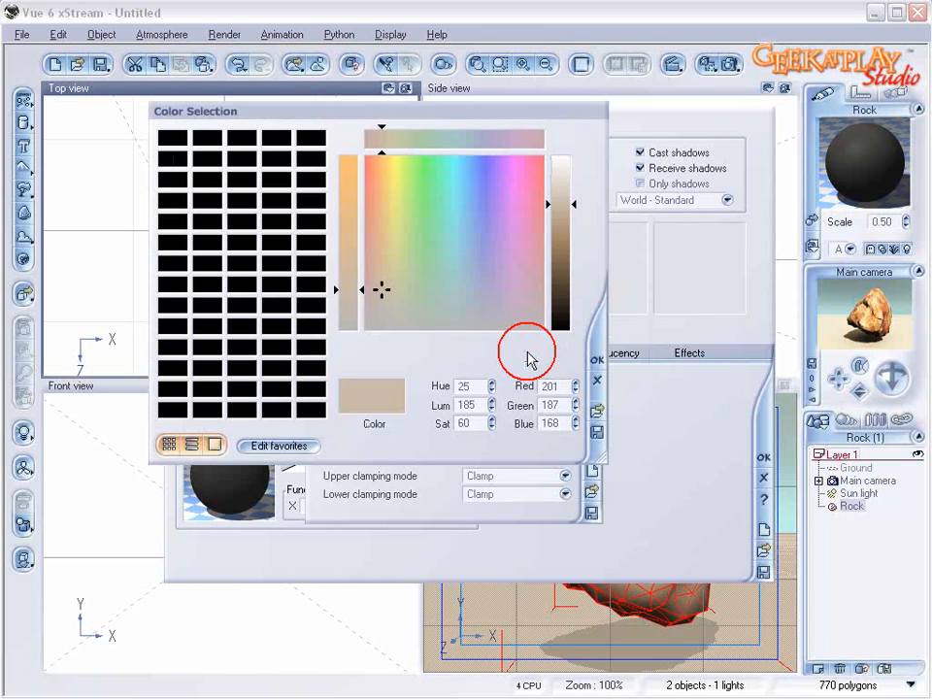
left_click_drag(380, 297, 379, 304)
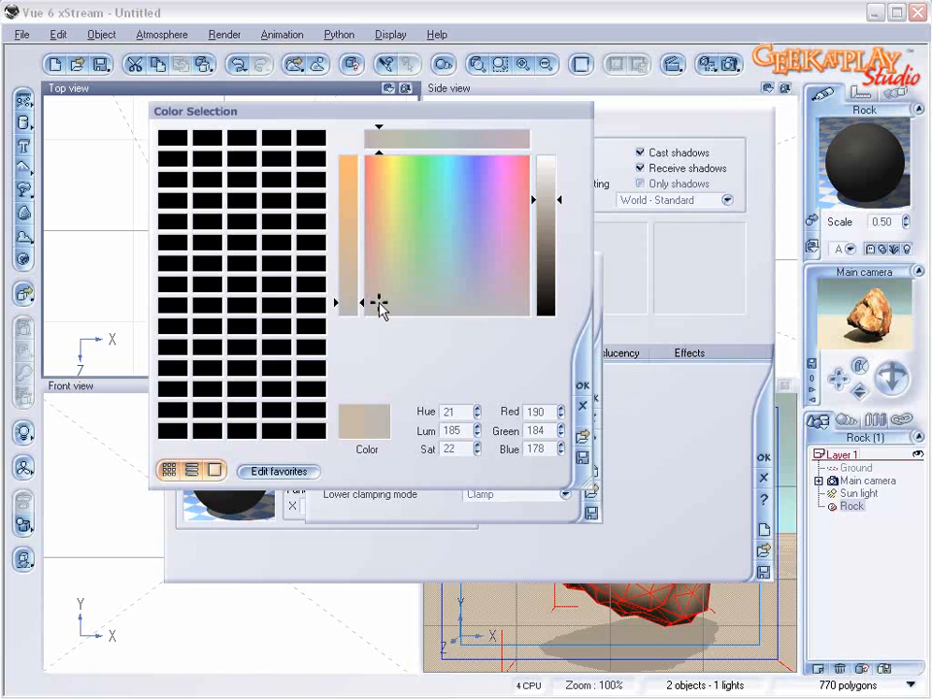
left_click_drag(545, 219, 550, 302)
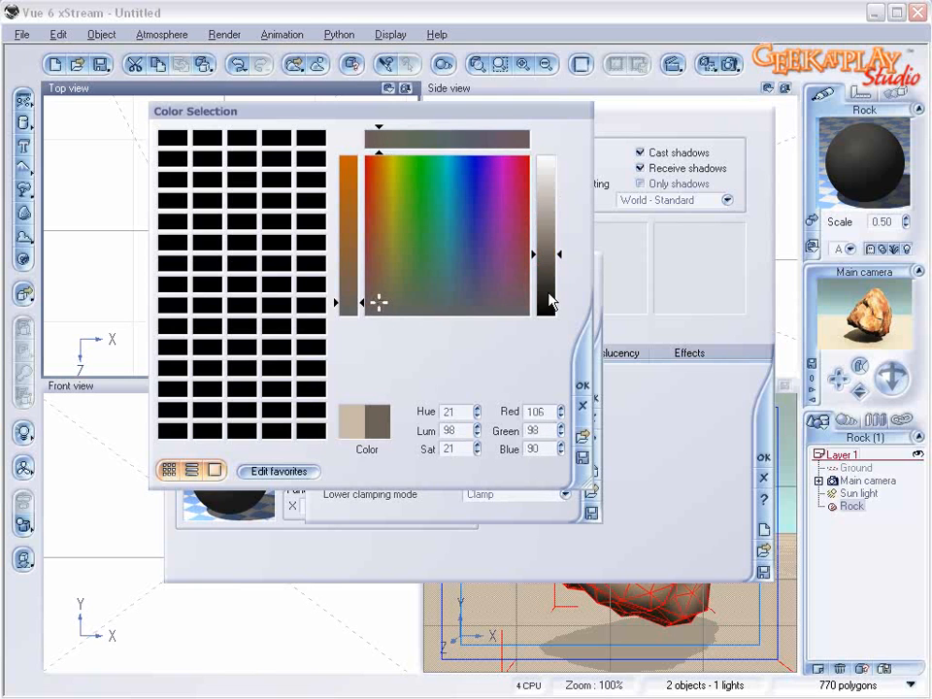
left_click(584, 381)
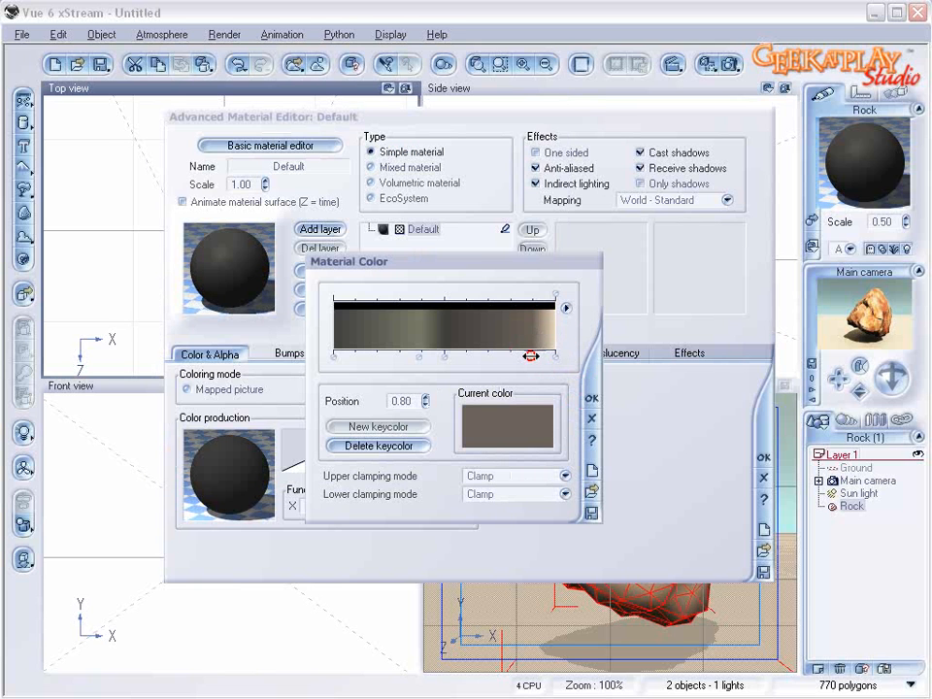
left_click_drag(531, 356, 539, 356)
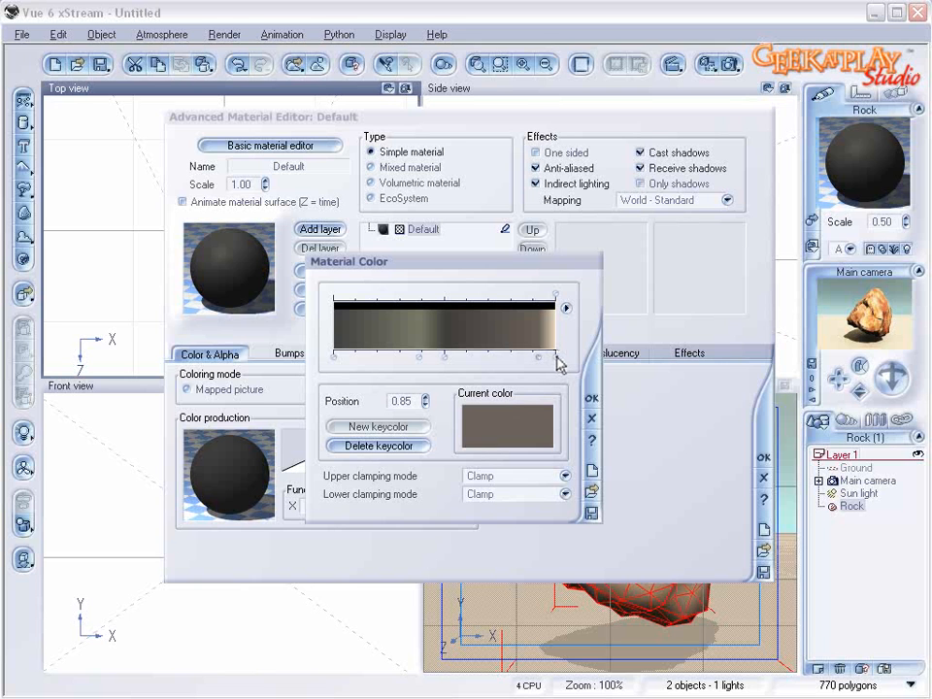
Step: Change the end keycolor at position 1.00 to a very light neutral grey and accept the color map
left_click(555, 357)
right_click(541, 413)
left_click(562, 422)
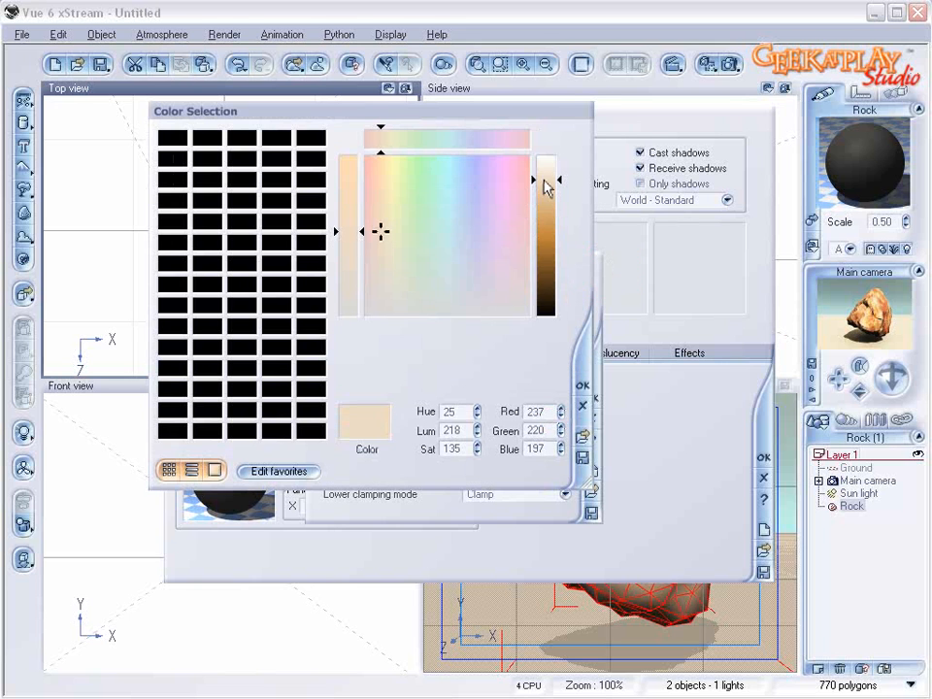
left_click_drag(543, 180, 543, 161)
left_click(439, 313)
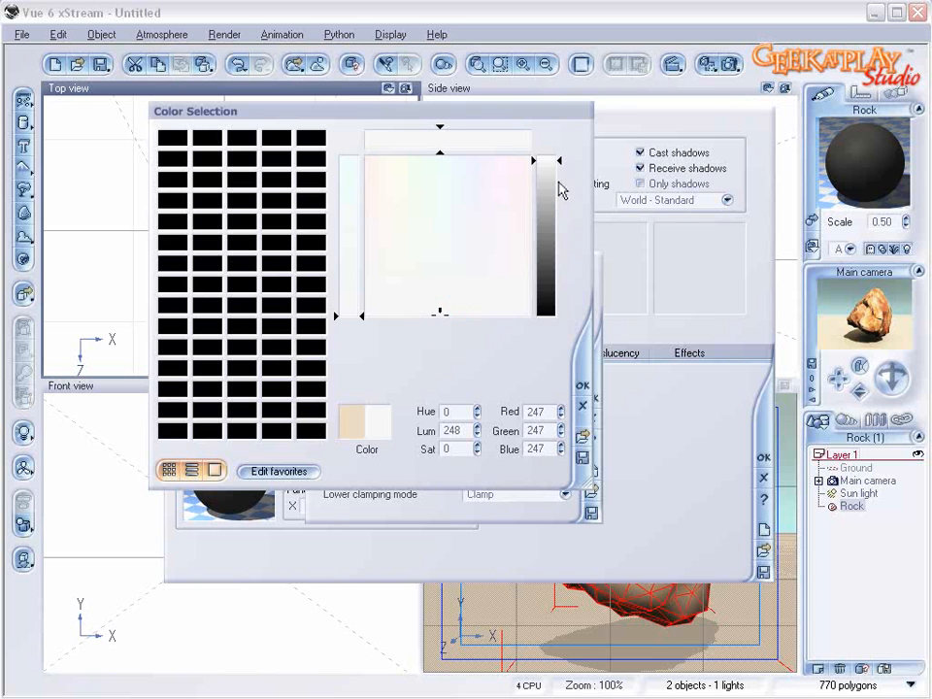
left_click(547, 173)
left_click(584, 385)
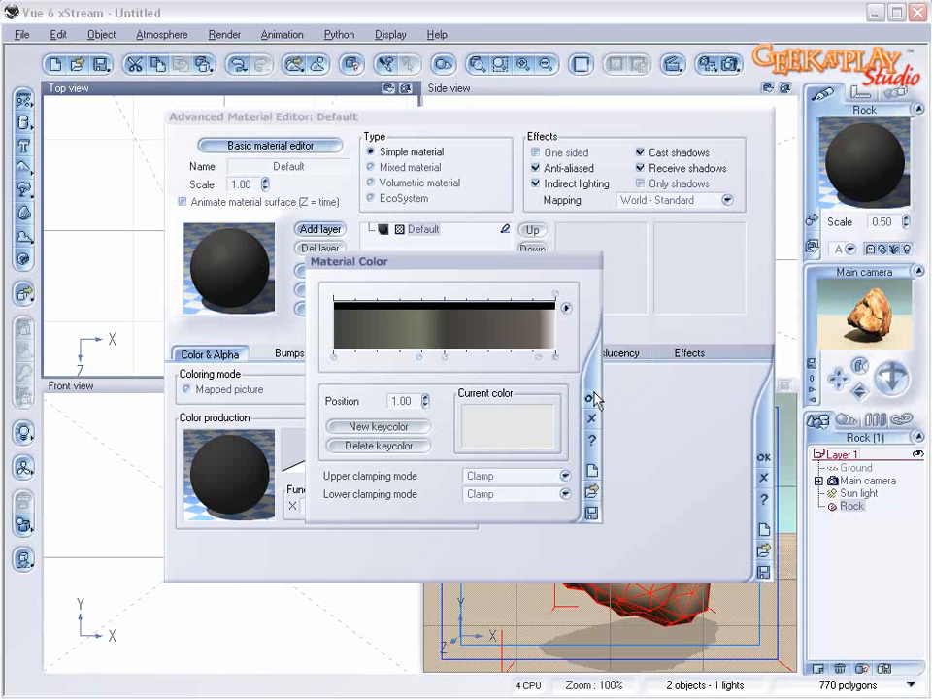
left_click(591, 396)
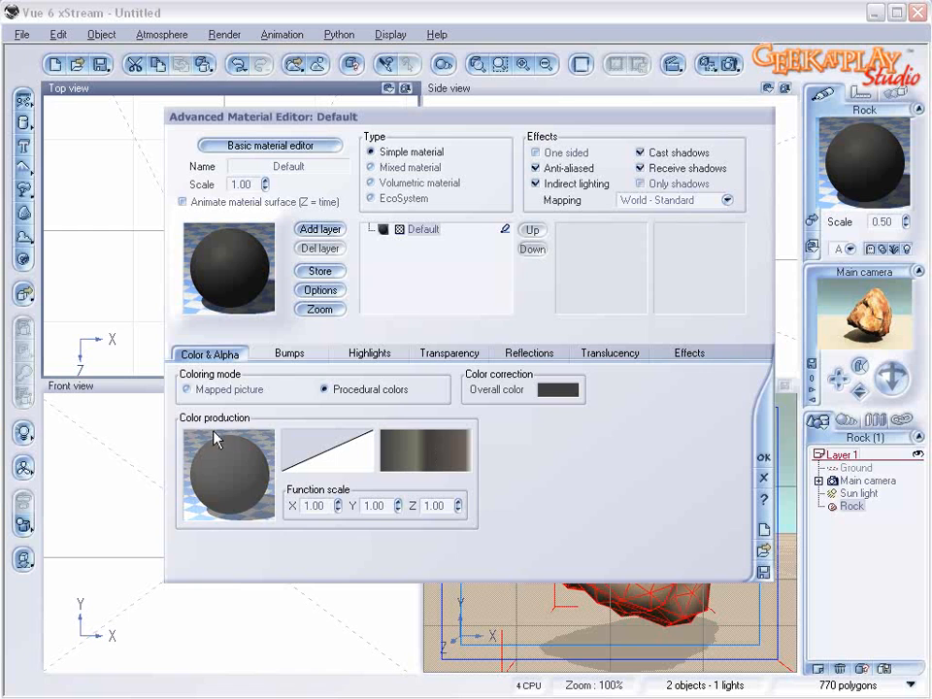
Step: Edit the material's color function and delete the filter and constant nodes feeding the color map
right_click(241, 472)
left_click(304, 475)
left_click(282, 322)
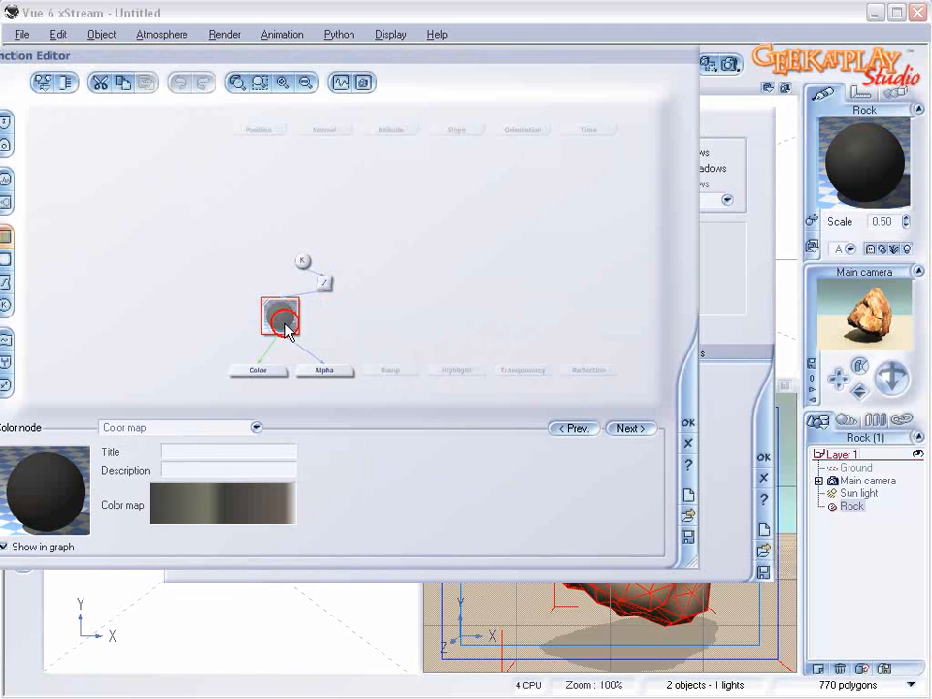
left_click(326, 282)
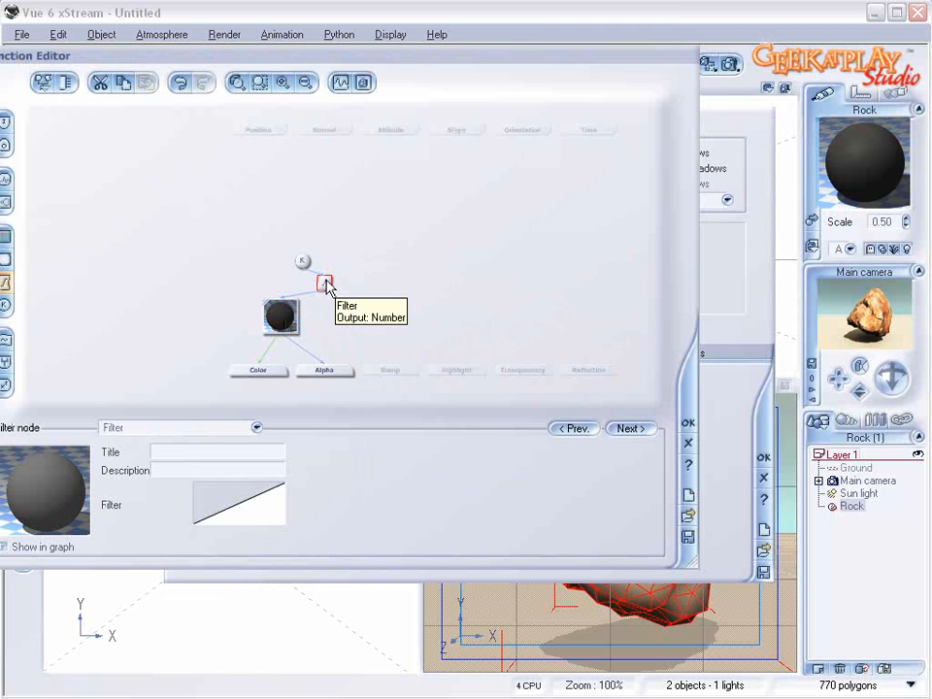
key("Delete")
left_click(305, 262)
key("Delete")
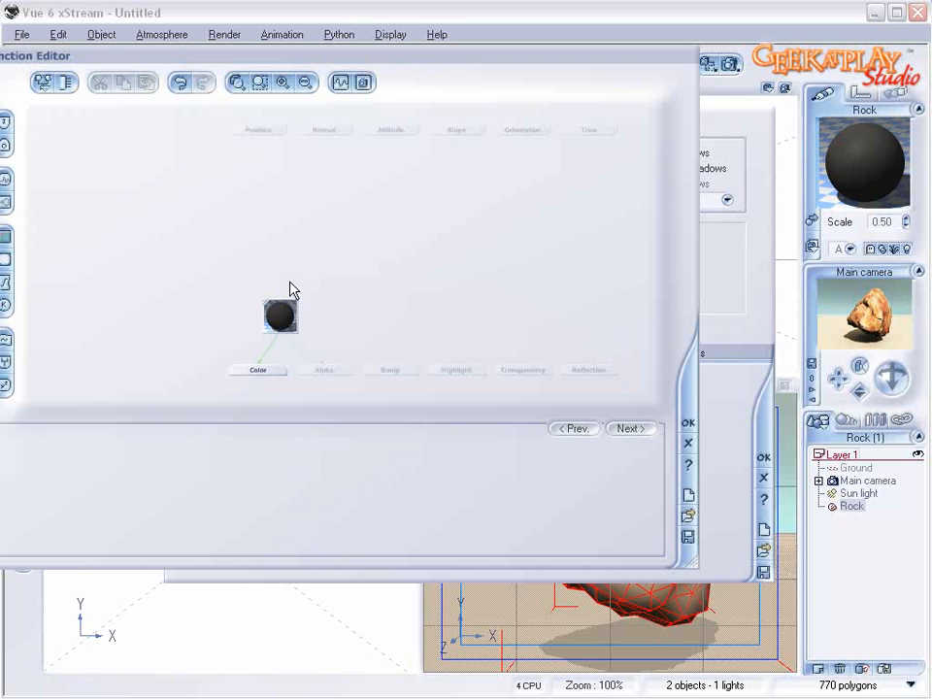
Step: Feed the color map from a new Simple Fractal node with largest feature about 3.49, roughness about 0.81 and gain about 2.64
left_click(5, 201)
left_click(250, 252)
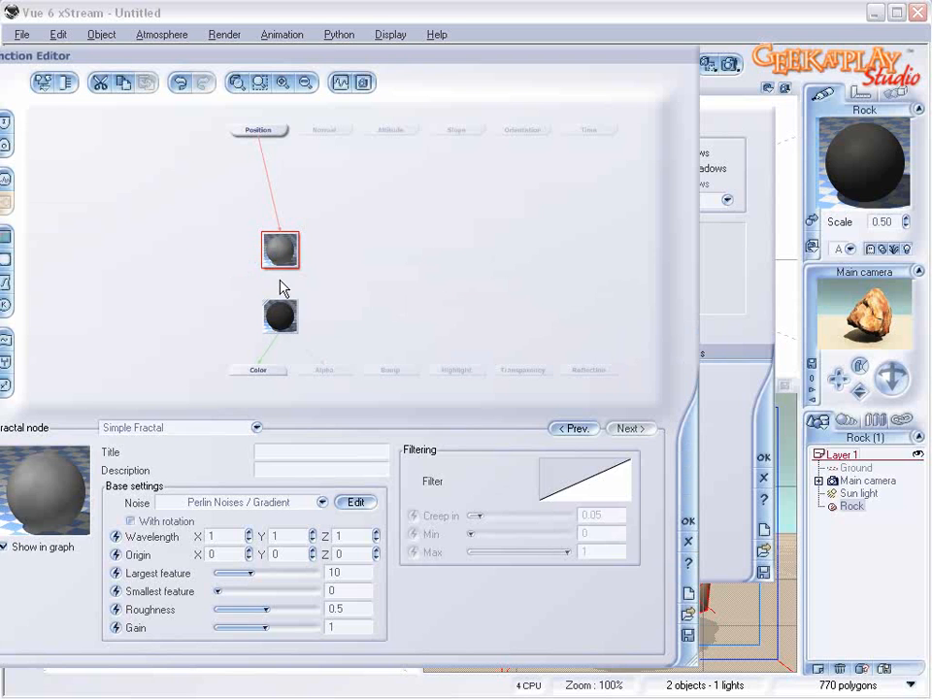
left_click_drag(279, 295, 280, 262)
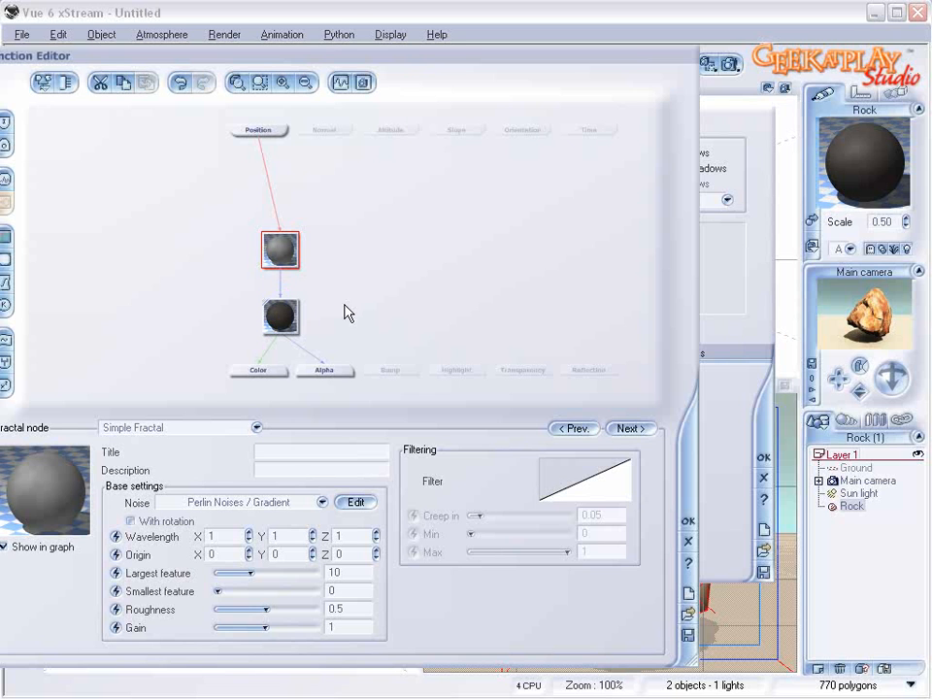
left_click_drag(266, 610, 285, 627)
left_click_drag(262, 569, 238, 572)
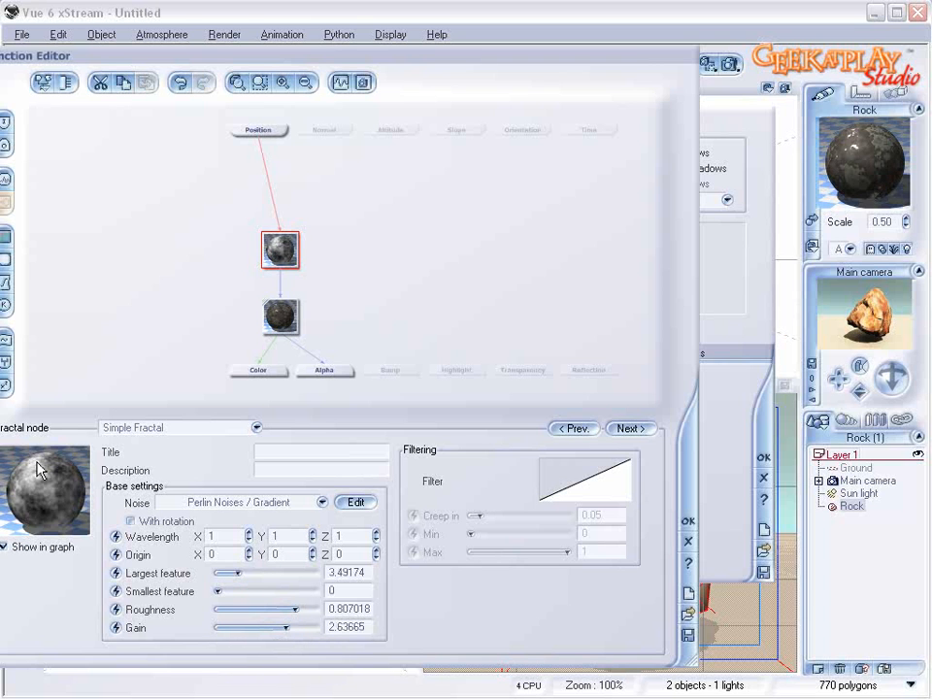
Step: Move the fractal node up above the color map and connect its output to the Bump output
left_click(278, 316)
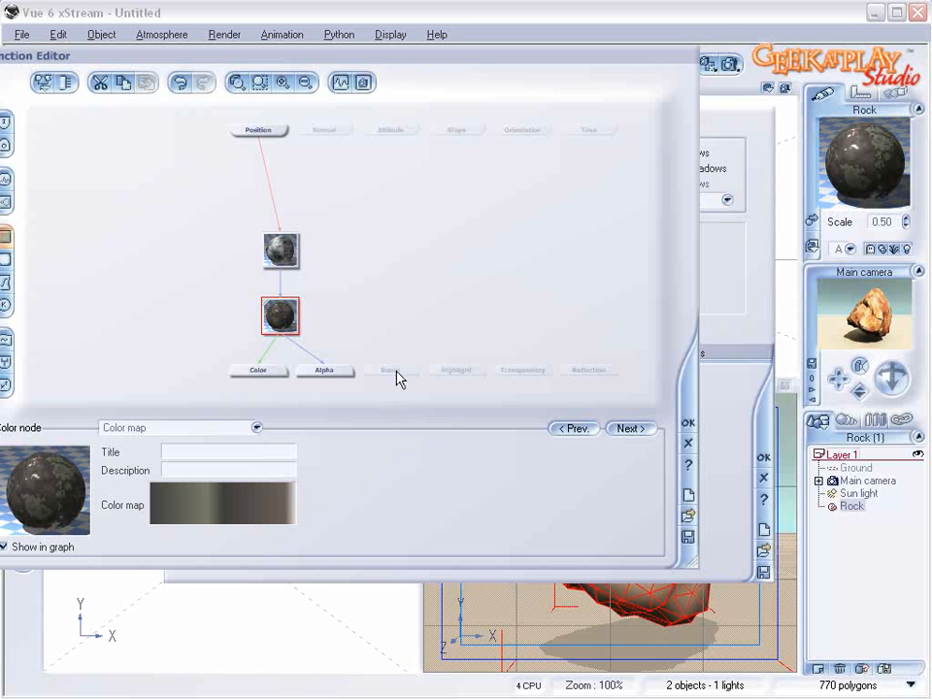
left_click_drag(288, 252, 294, 233)
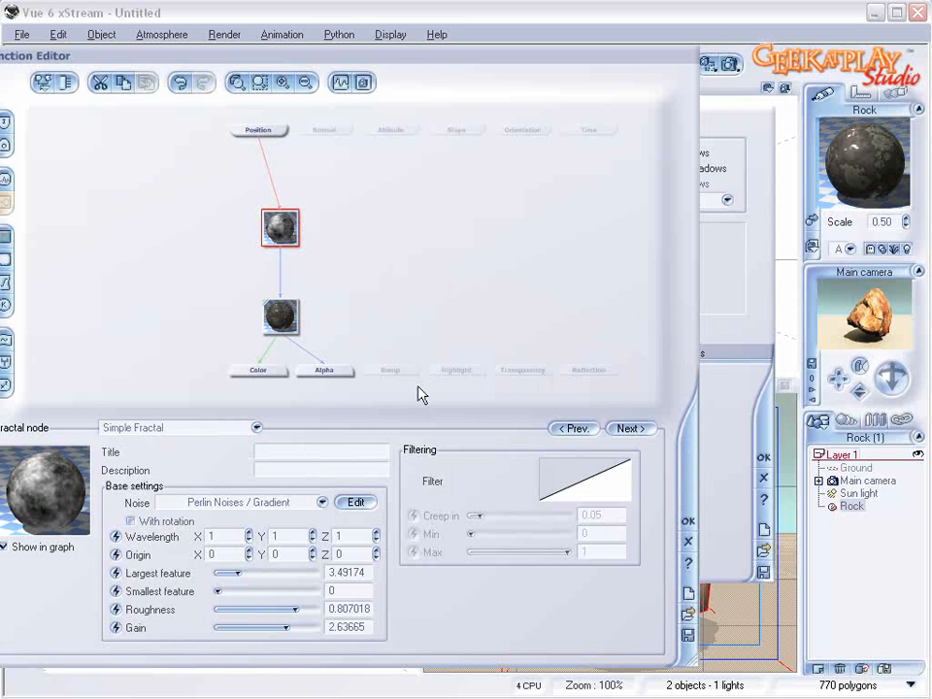
left_click(396, 369)
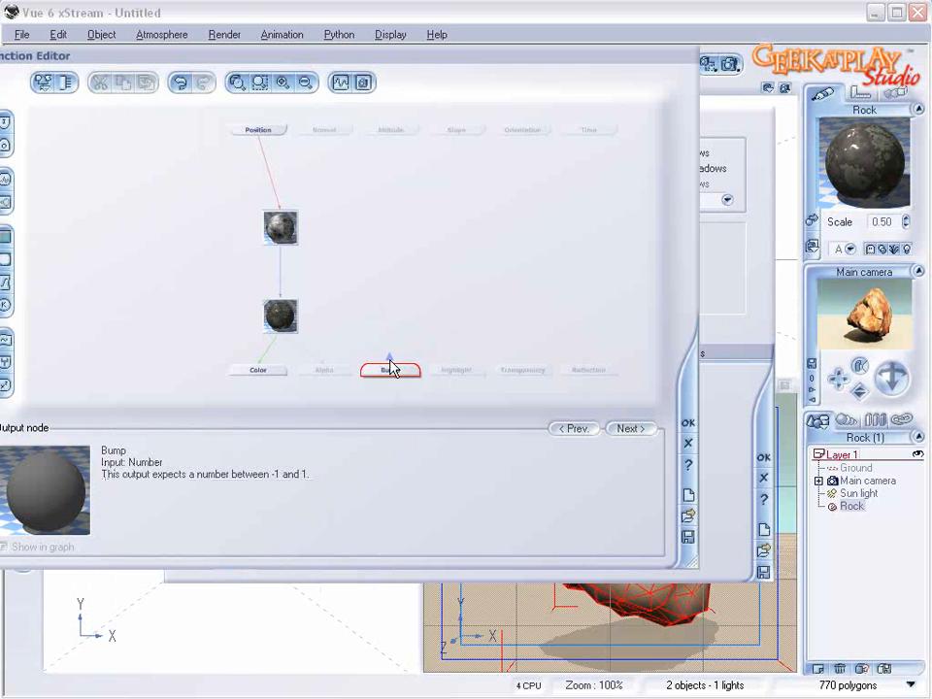
left_click_drag(390, 359, 280, 244)
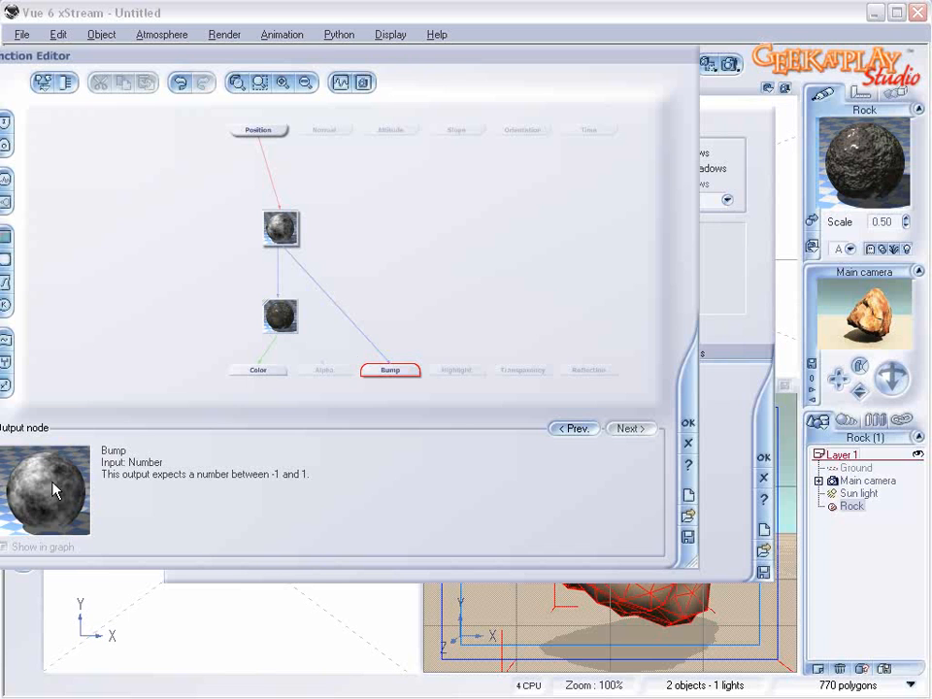
Step: Insert a Blender combiner node into the fractal-to-Bump connection and space it apart from the color map node
left_click(346, 317)
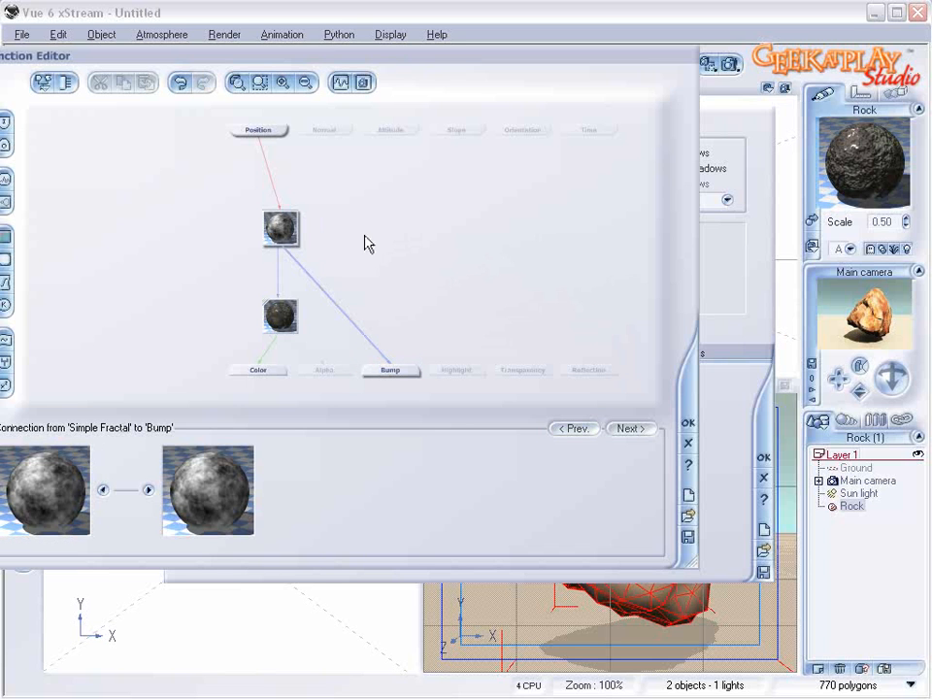
left_click(6, 361)
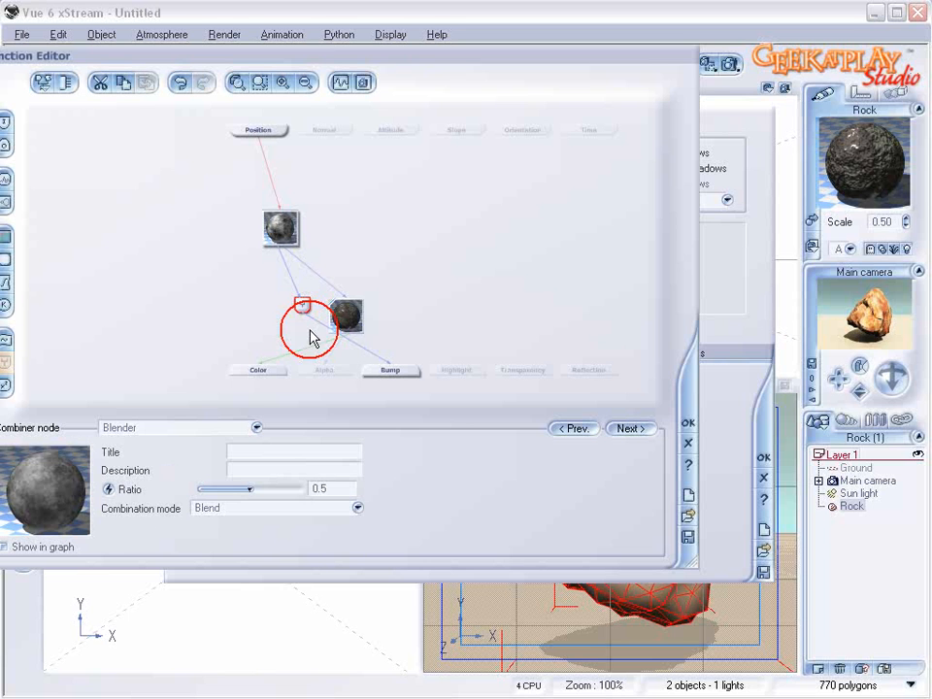
left_click_drag(307, 306, 264, 309)
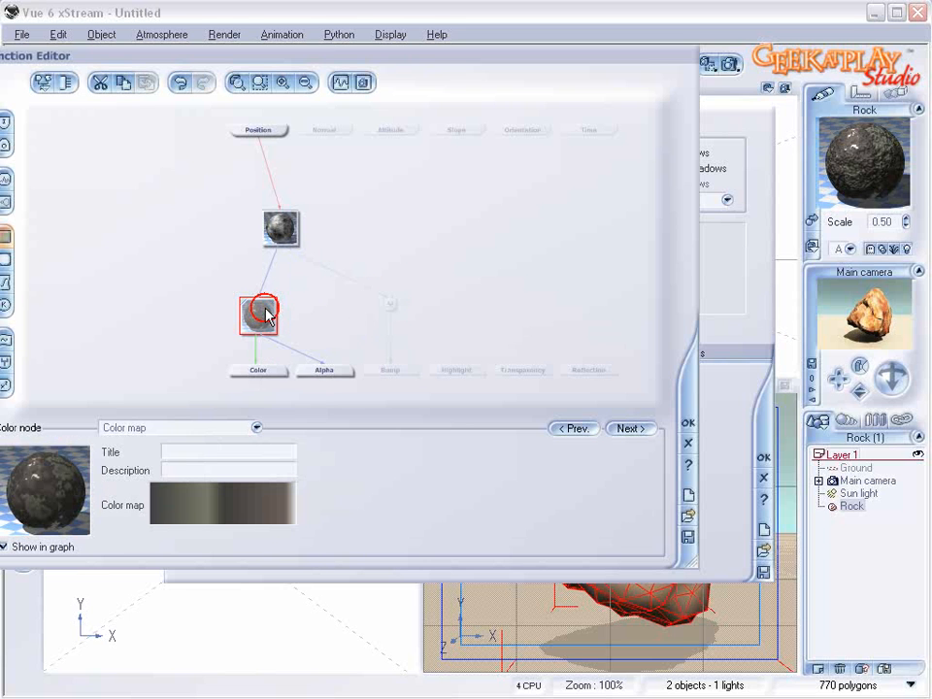
left_click(389, 302)
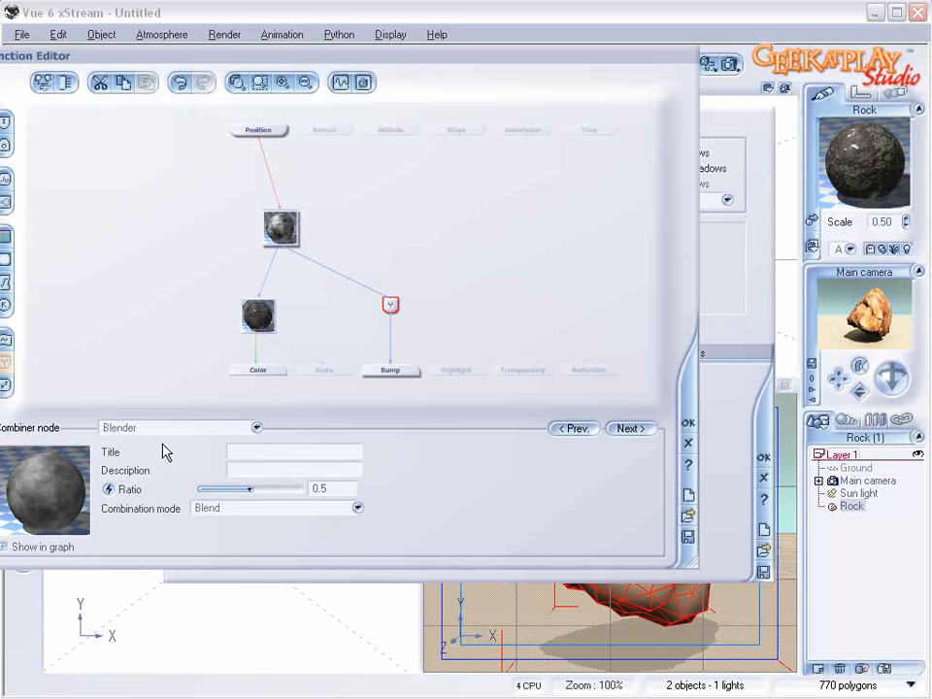
Step: Add a noise node beside the fractal and connect it to the Blender's second input
left_click(369, 237)
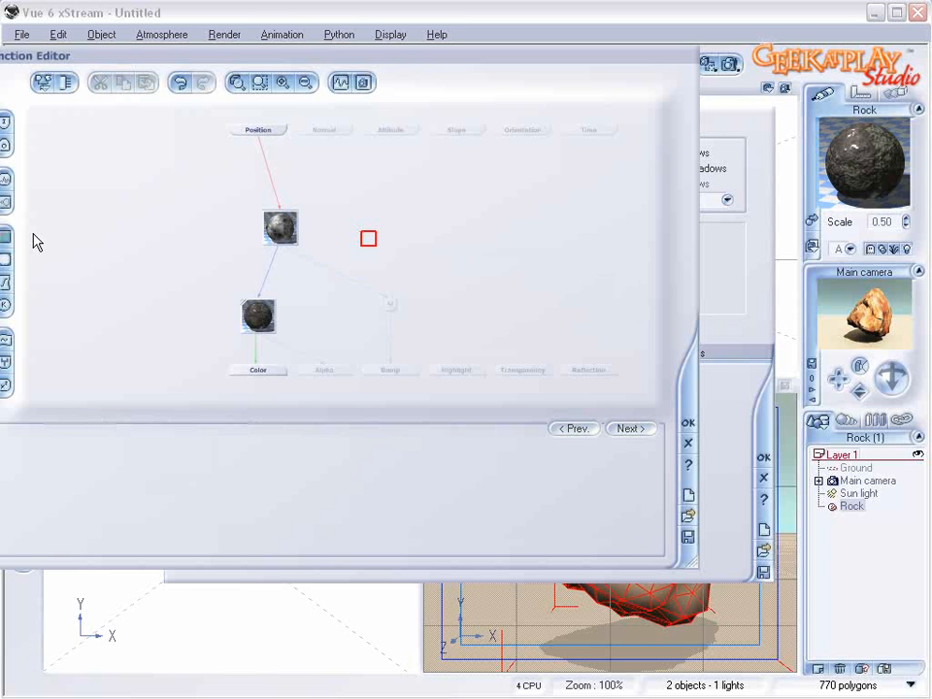
left_click(7, 180)
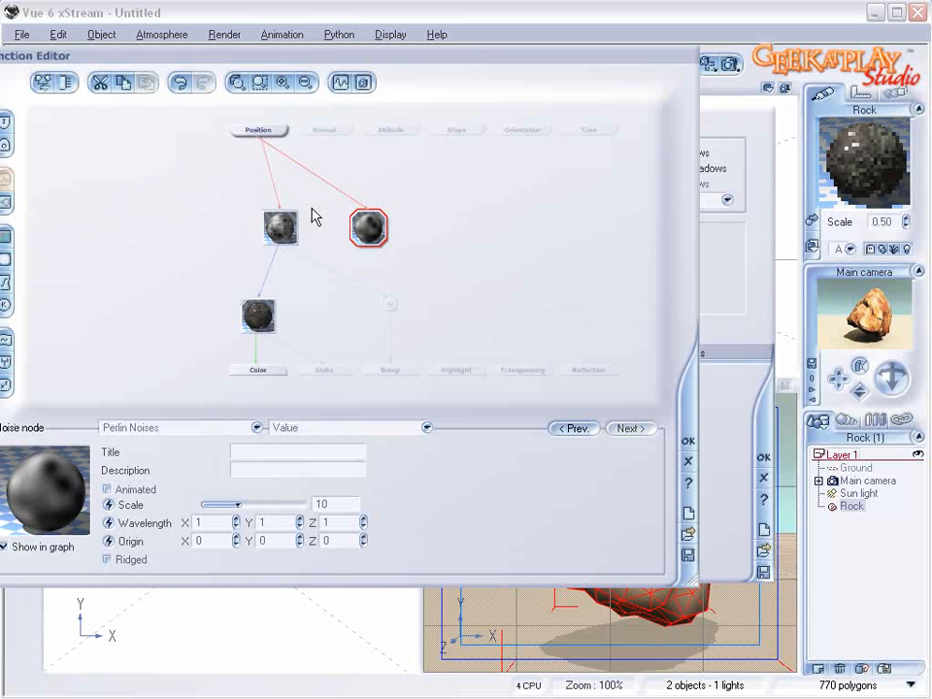
left_click_drag(393, 301, 370, 227)
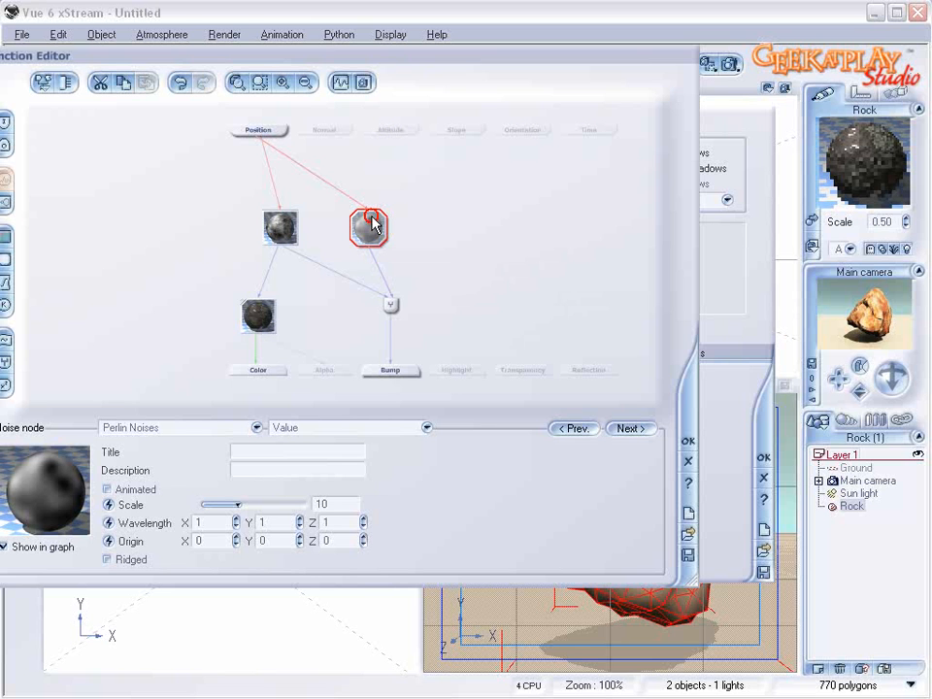
Step: Change the noise node to the Granite pattern with a scale of about 1.5 and accept the function
left_click(256, 427)
mouse_move(164, 540)
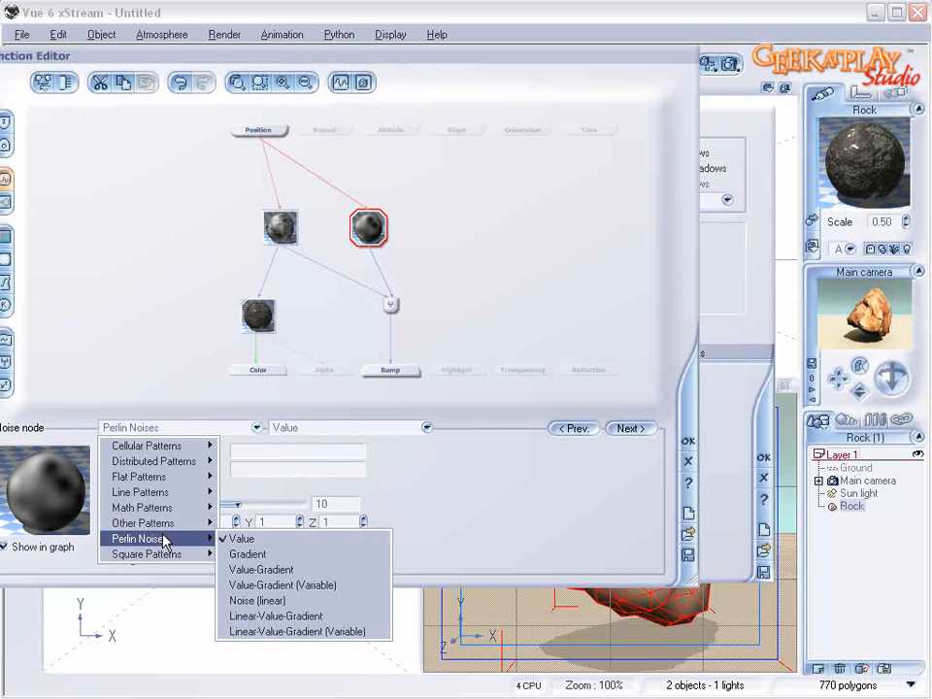
left_click(281, 568)
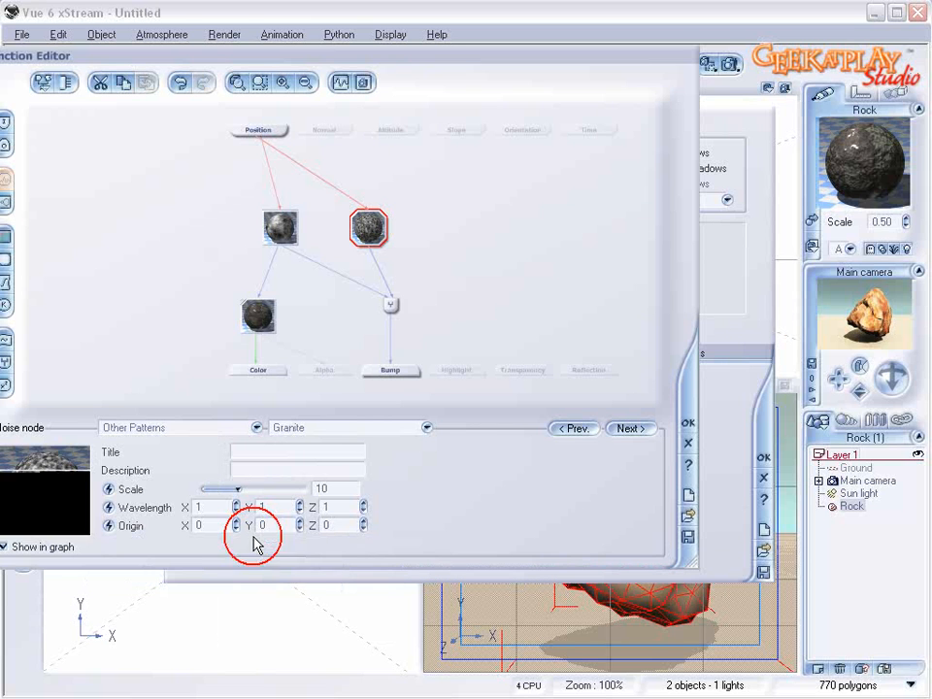
left_click_drag(260, 488, 201, 489)
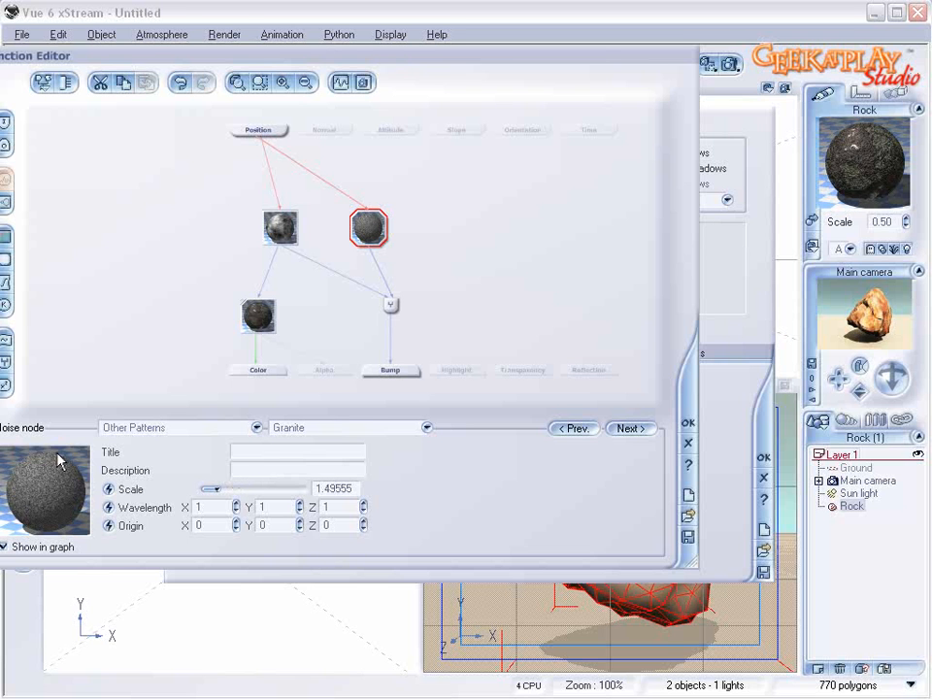
left_click(687, 424)
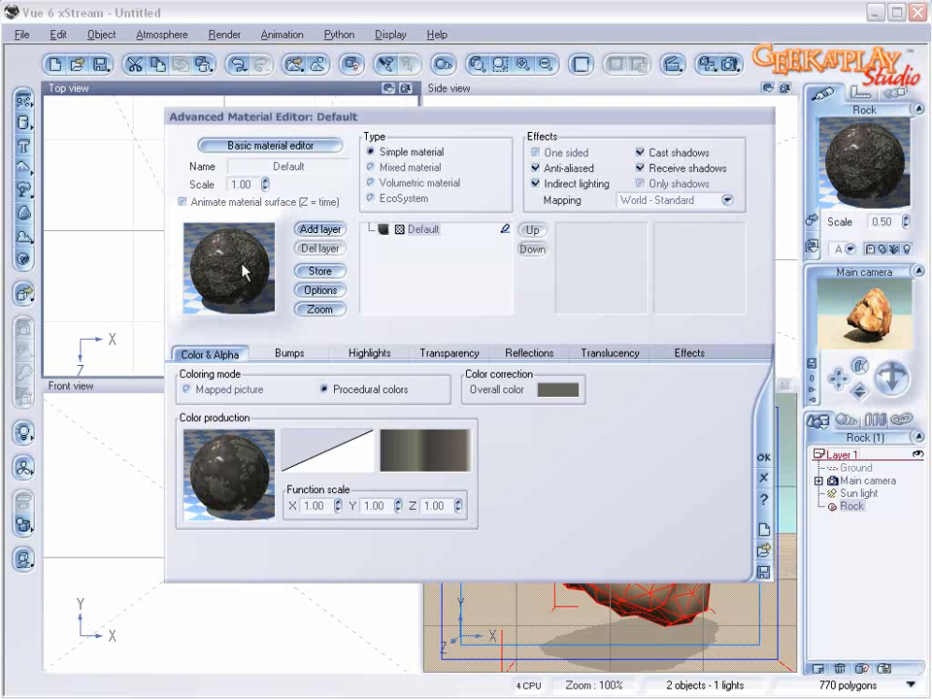
Step: Set the material's bump depth to 0.450
left_click(306, 354)
left_click_drag(361, 473, 361, 493)
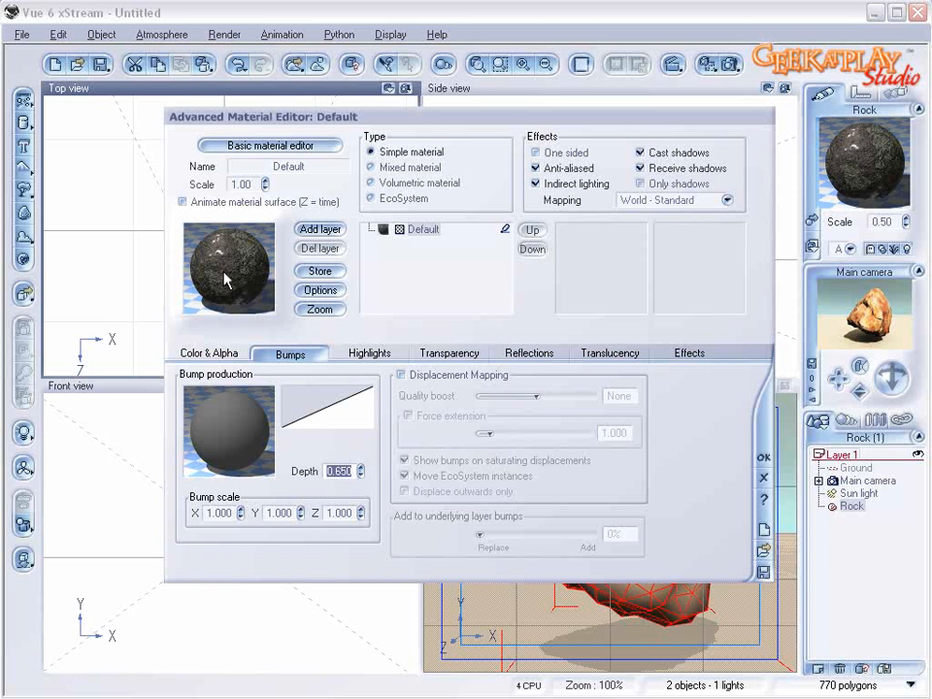
left_click(361, 469)
left_click(361, 472)
Step: Rename the material as underlayrock
left_click(329, 168)
type("u")
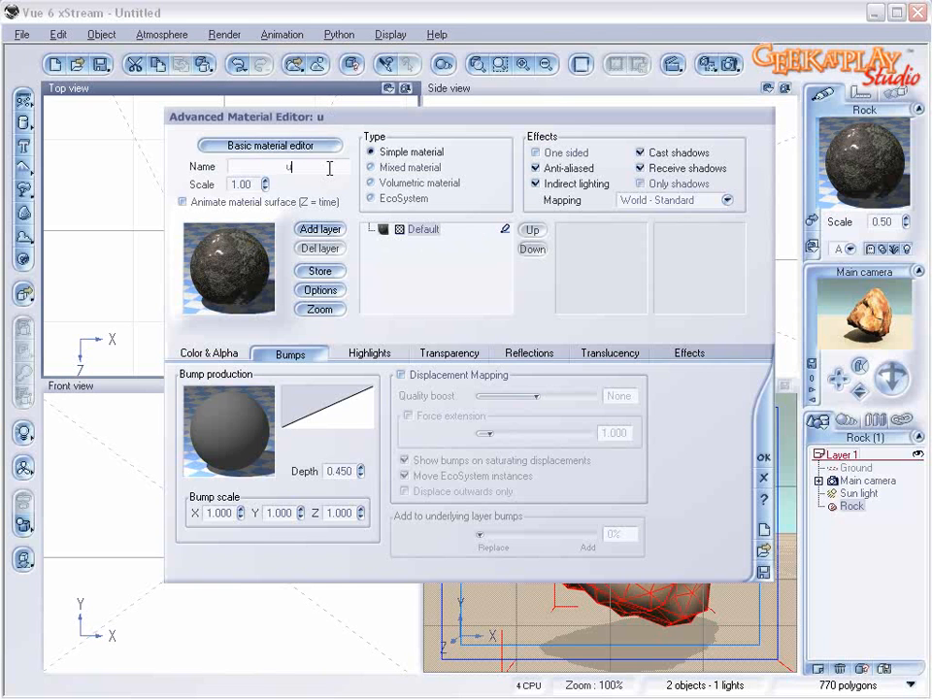
type("nderlayrock")
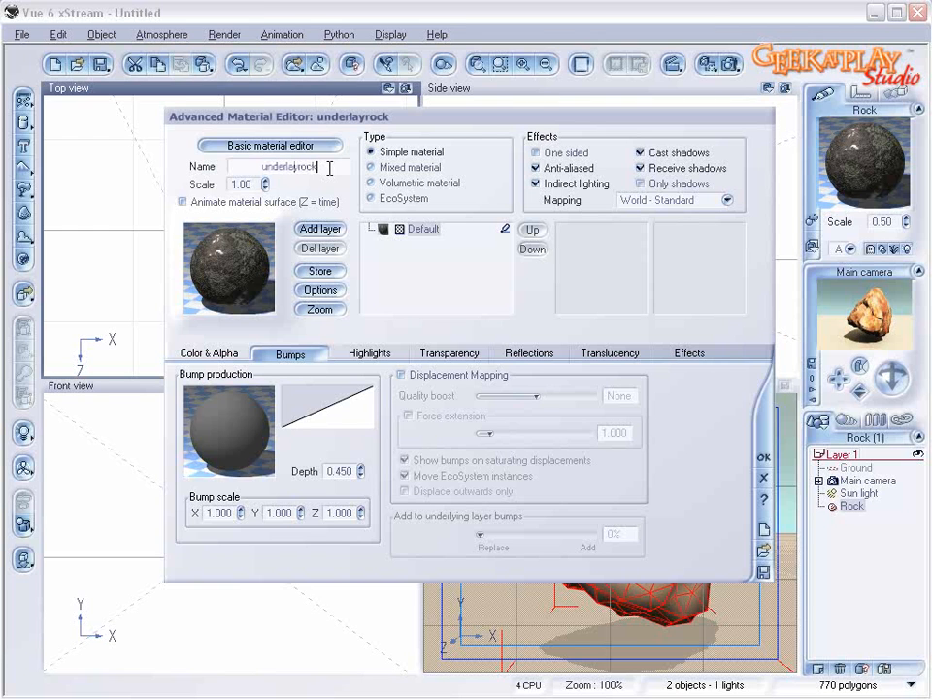
key("Return")
Step: Add a new layer with the Default rock material above underlayrock and raise its alpha boost to +100
left_click(322, 229)
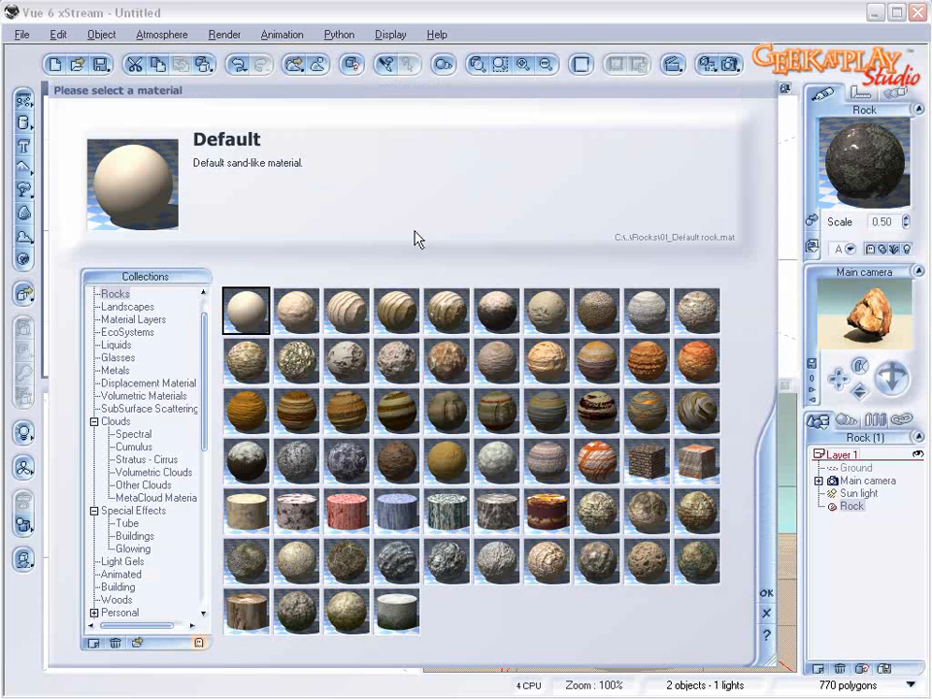
left_click(765, 591)
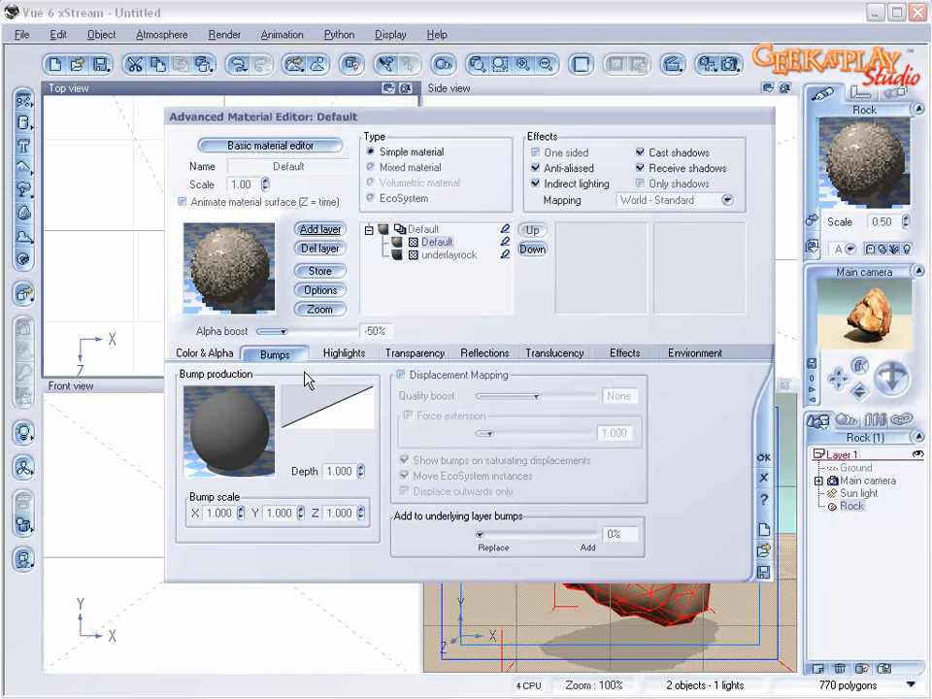
left_click_drag(286, 330, 359, 330)
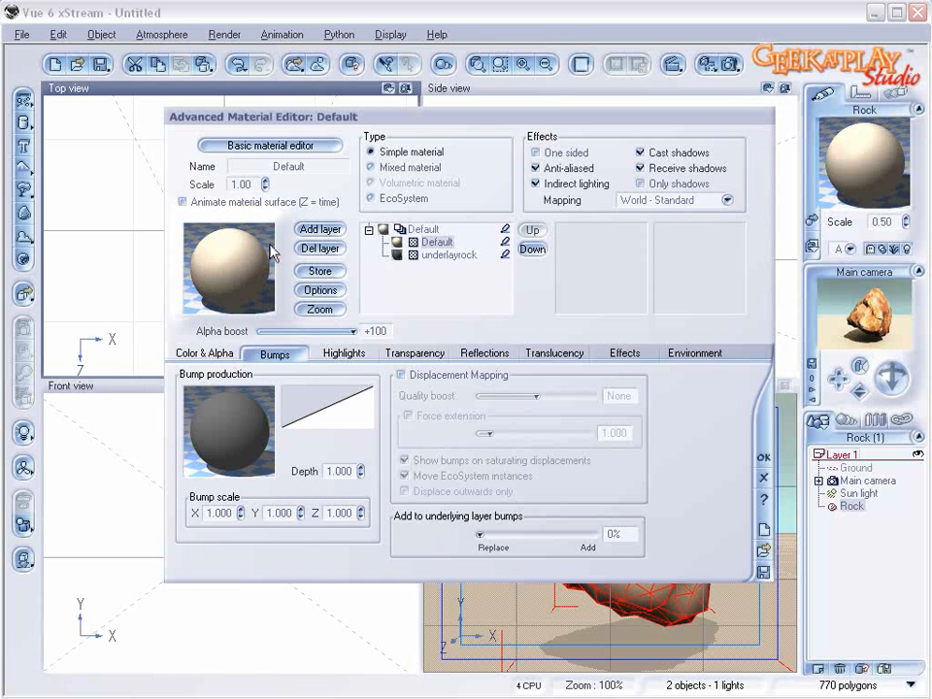
Step: Add a grey-green keycolor with RGB 169, 172, 140 near the start of the new layer's color map
left_click(199, 353)
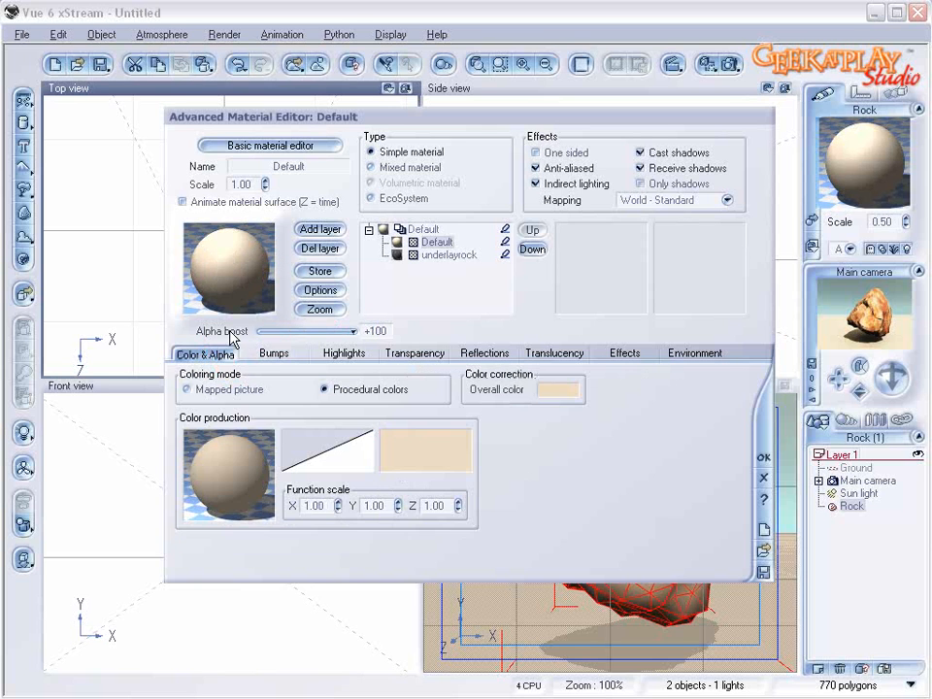
right_click(439, 458)
left_click(452, 462)
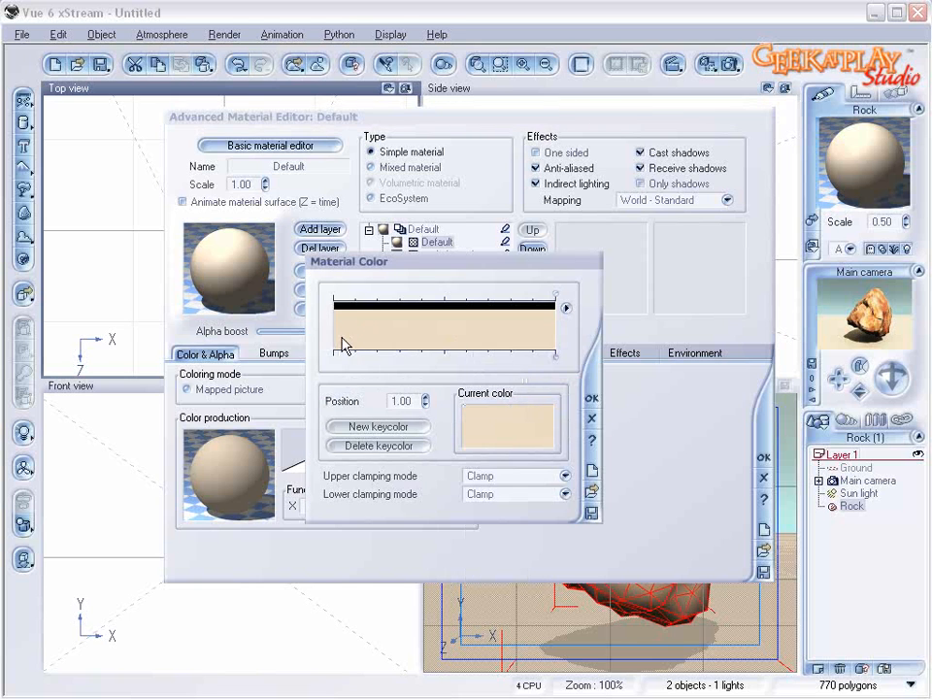
double_click(391, 339)
left_click_drag(389, 289, 396, 294)
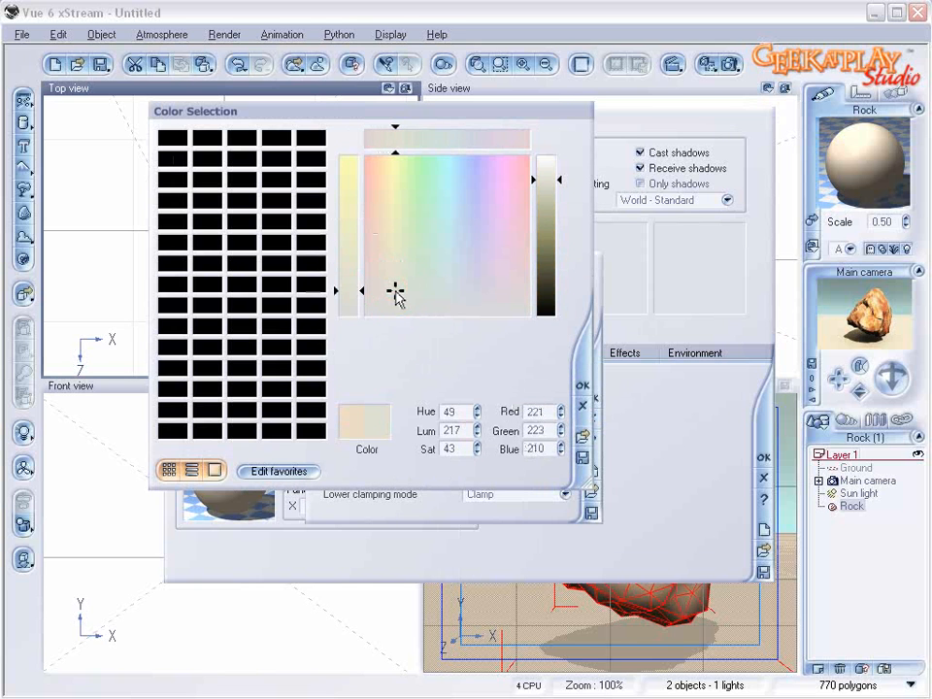
left_click_drag(546, 181, 548, 218)
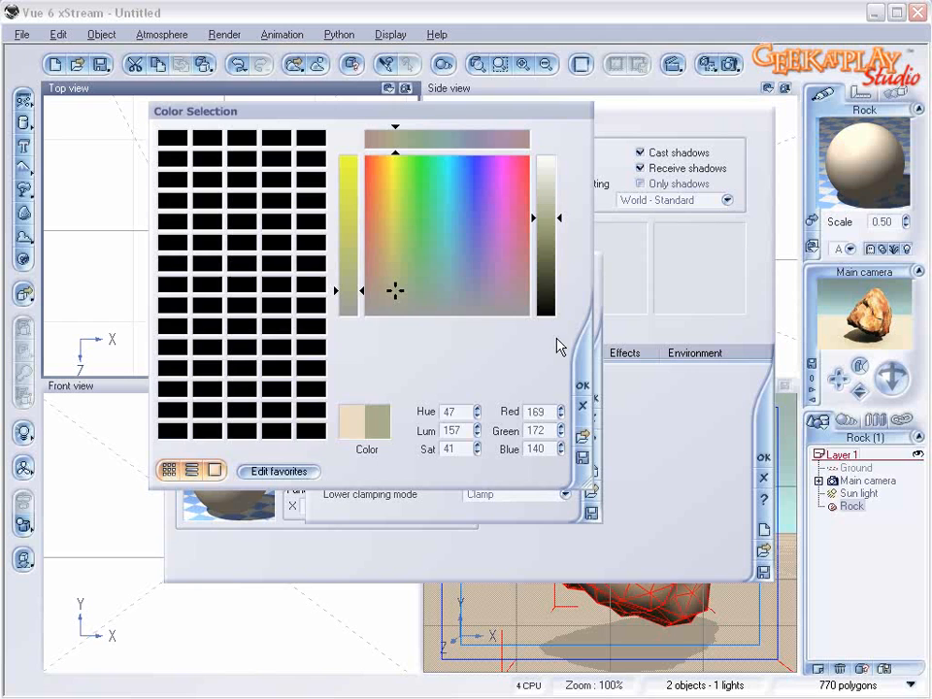
left_click(581, 388)
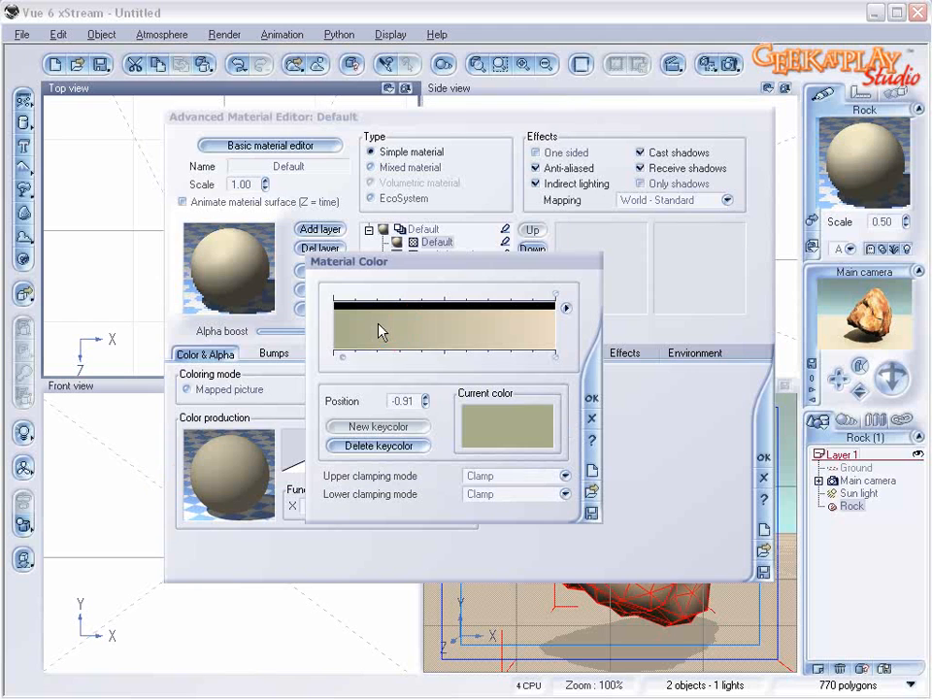
Step: Change the end keycolor to a medium greyish brown, move the grey-green keycolor to position -1.00 and accept the color map
left_click(555, 355)
left_click(528, 439)
mouse_move(398, 291)
left_mouse_down()
mouse_move(391, 275)
mouse_move(385, 293)
left_mouse_up()
left_click_drag(563, 230, 553, 254)
left_click(582, 386)
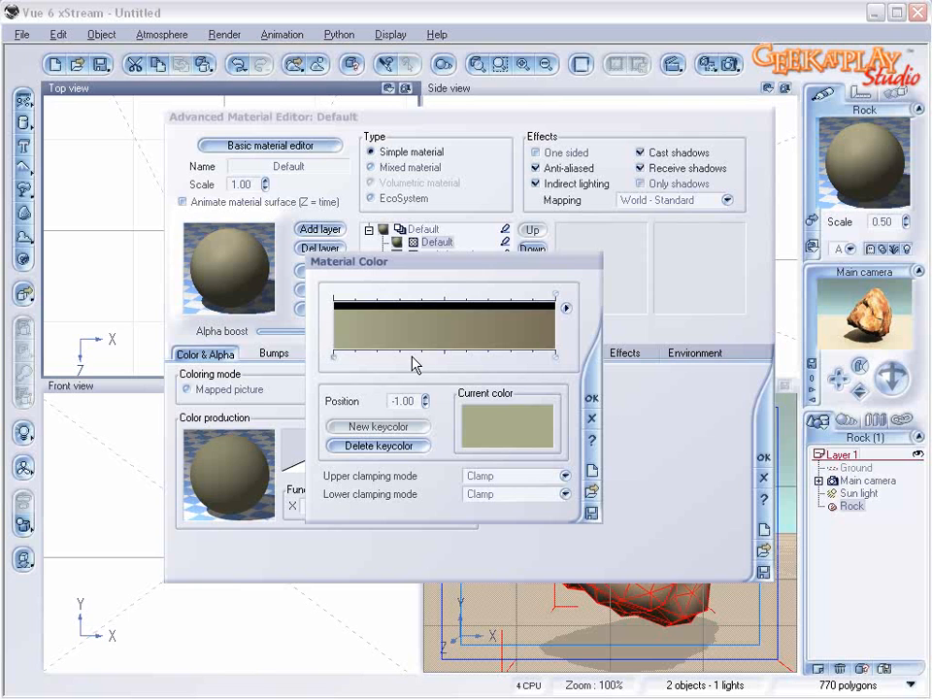
left_click(591, 398)
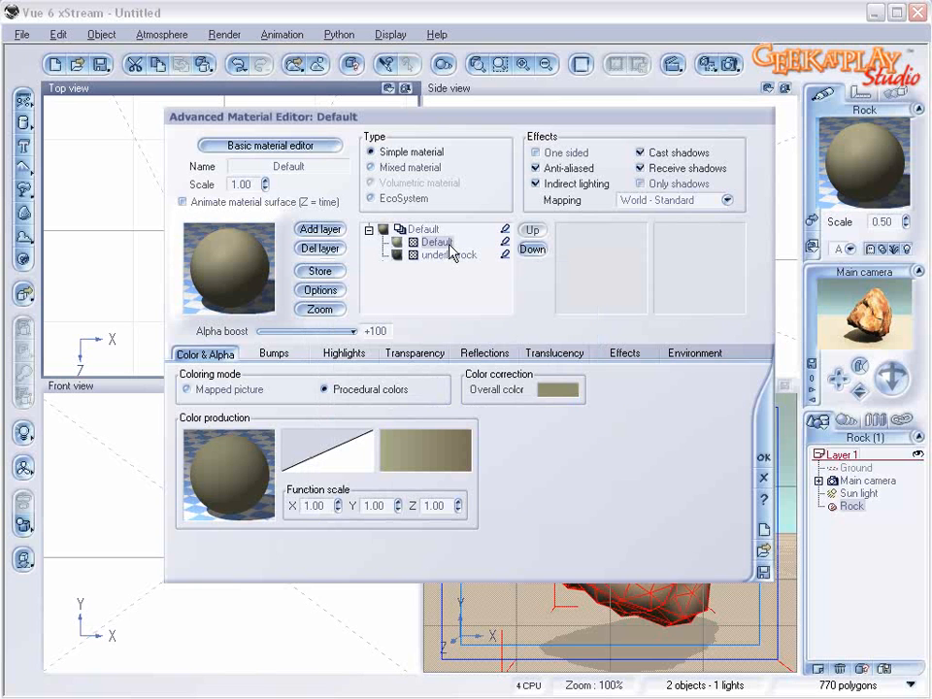
Step: Delete the constant node from the layer's color function graph and place the filter node above the color map node over the Color output
right_click(229, 489)
left_click(262, 496)
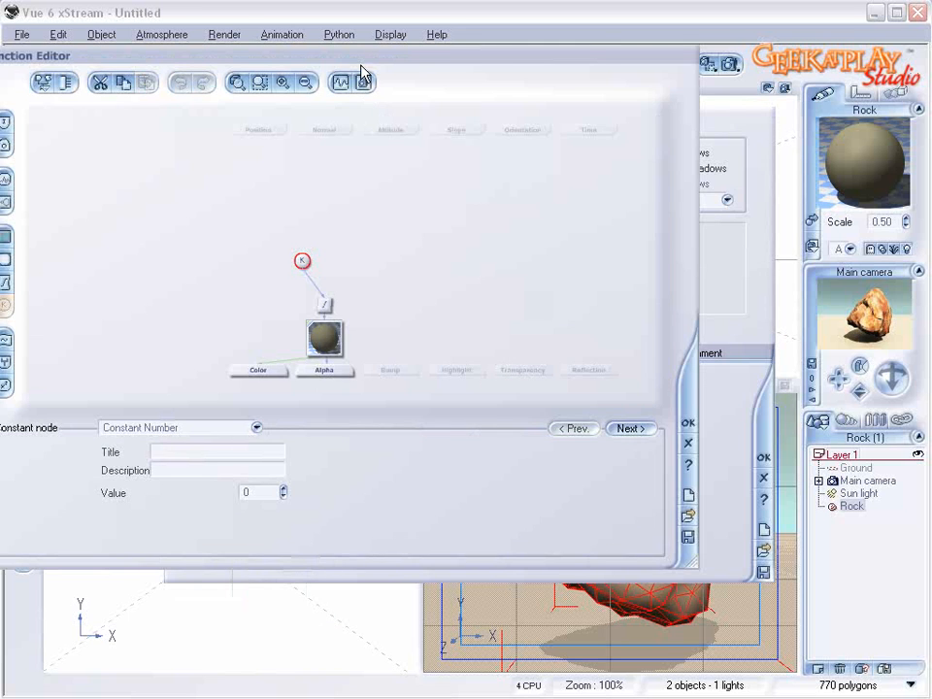
left_click_drag(359, 64, 435, 101)
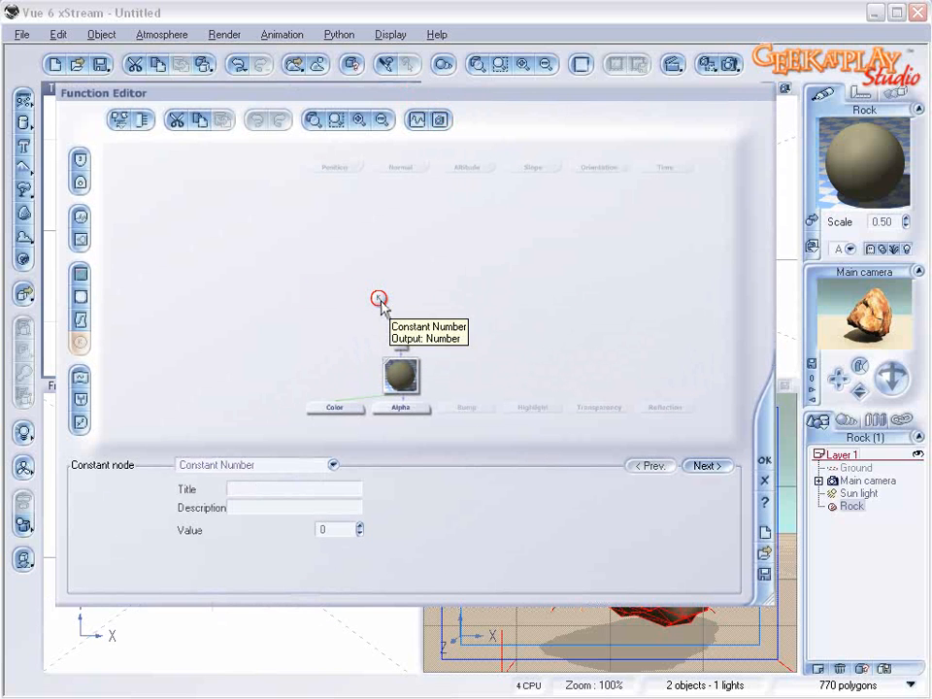
key("Delete")
left_click_drag(404, 367, 345, 344)
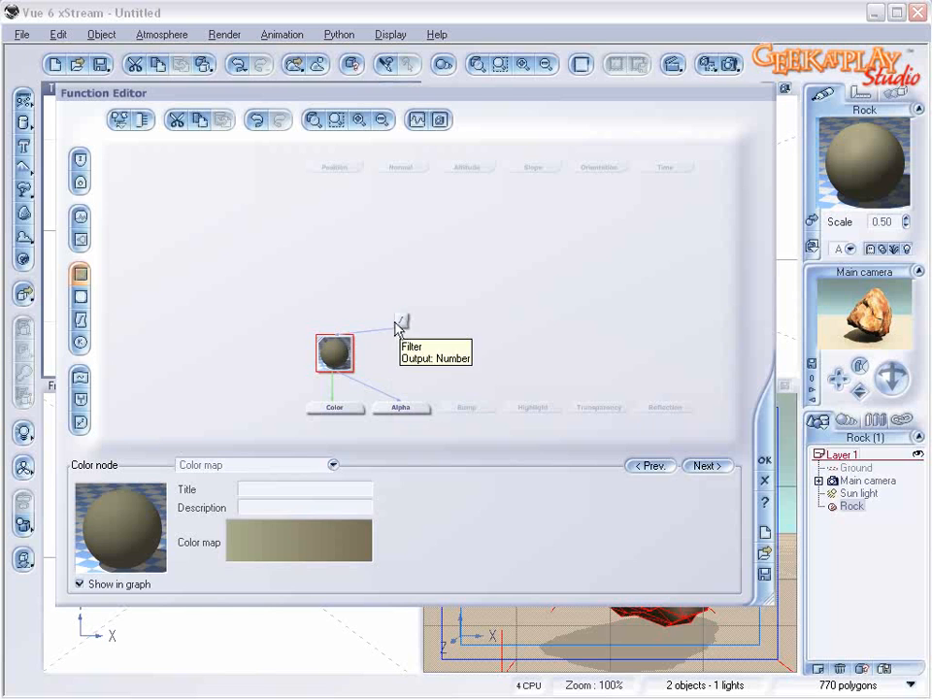
left_click_drag(397, 325, 350, 283)
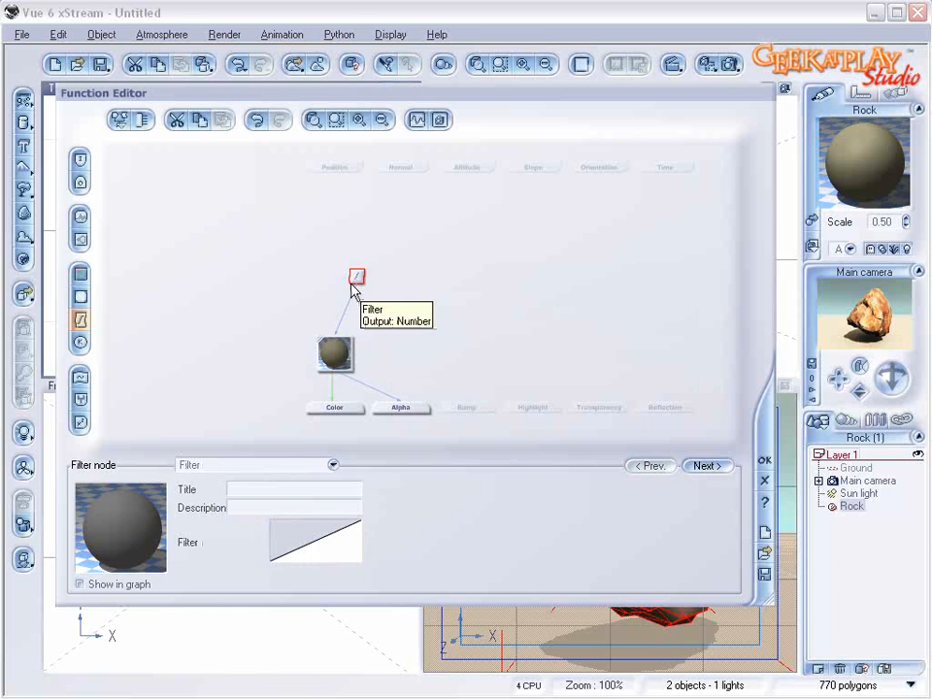
Step: Add a Simple Fractal node above the filter, connect it to the filter's input and raise its roughness to about 0.74
left_click(356, 232)
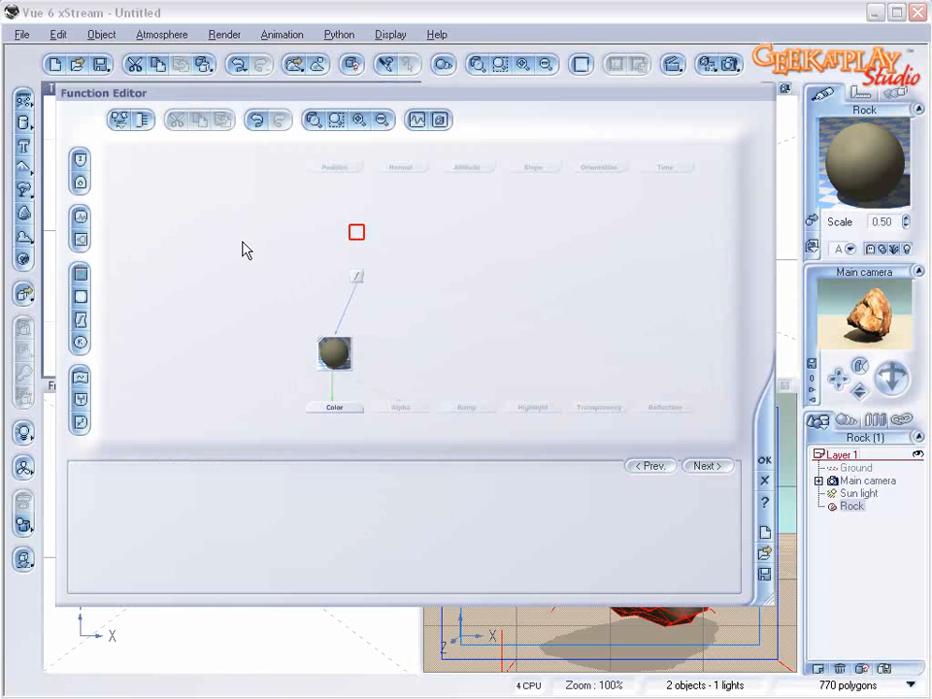
left_click(83, 243)
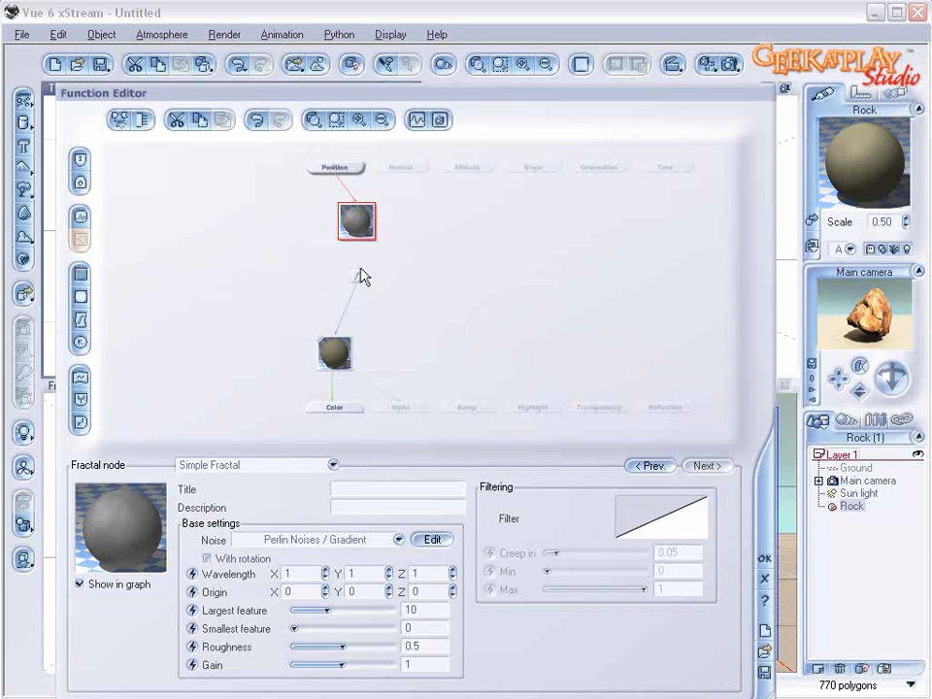
left_click(356, 264)
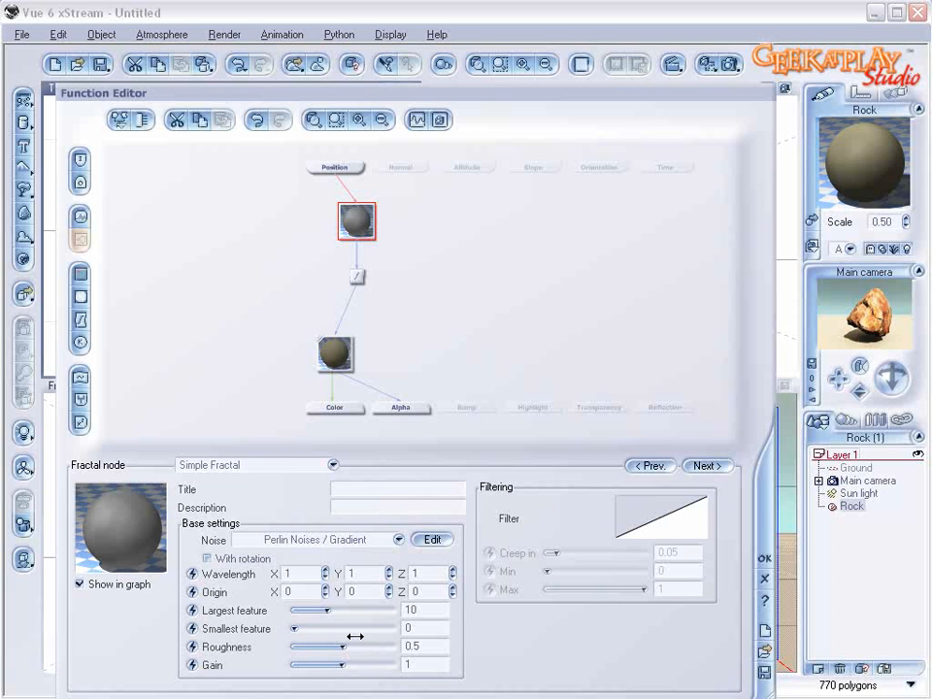
left_click_drag(353, 648, 374, 648)
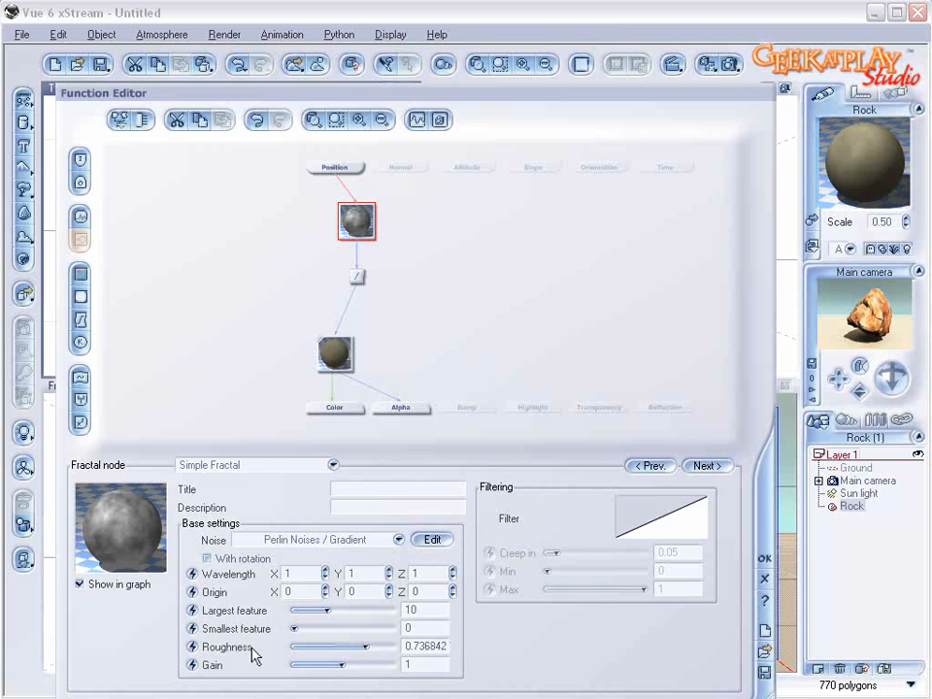
Step: Move the fractal node directly under the Position input and shift the filter node to stay between it and the color map
left_click(323, 359)
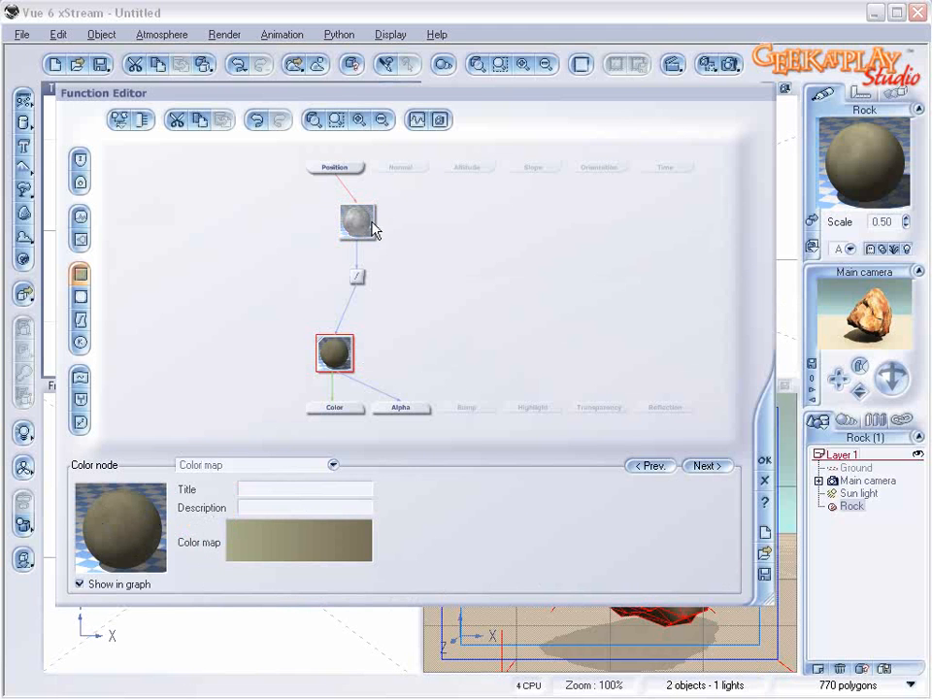
left_click_drag(353, 217, 331, 216)
left_click_drag(363, 275, 321, 275)
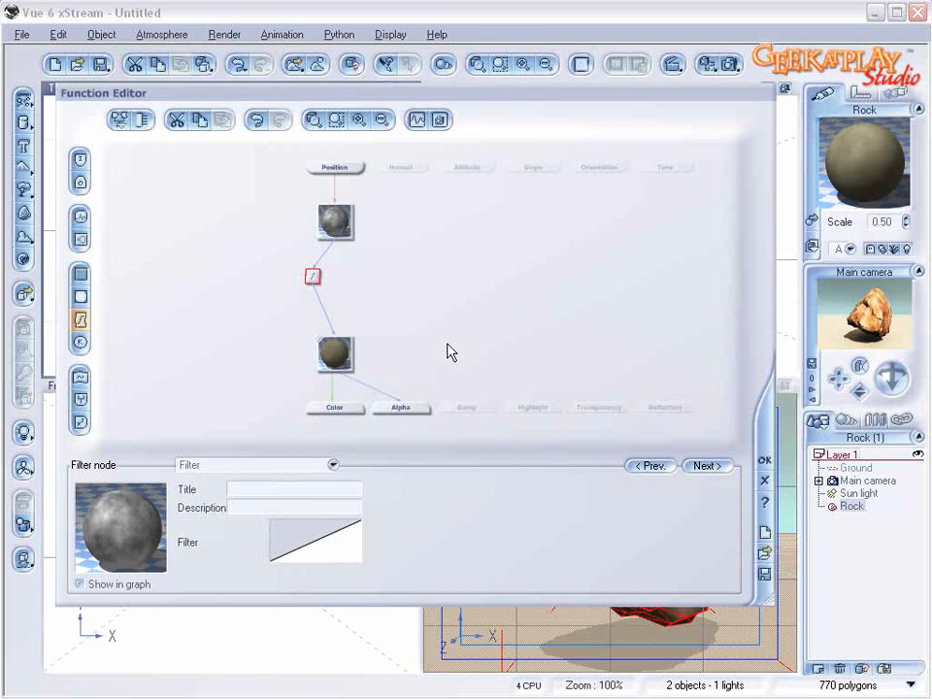
Step: Drive the Bump output with a Perlin noise node placed above it, make it ridged and reduce its scale to about 1.5
left_click(468, 407)
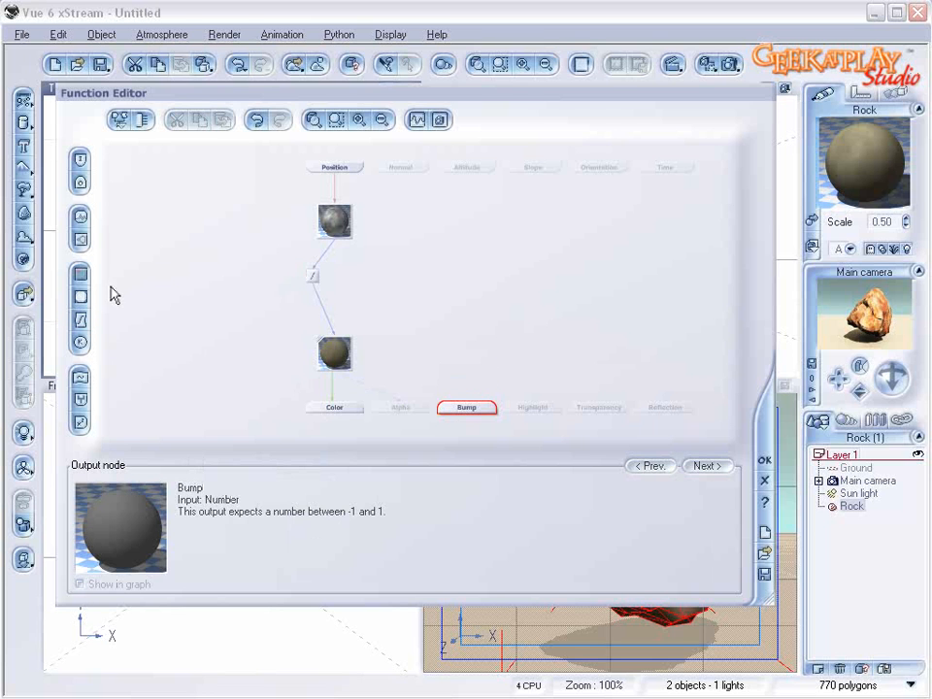
left_click(81, 215)
left_click_drag(467, 376, 466, 305)
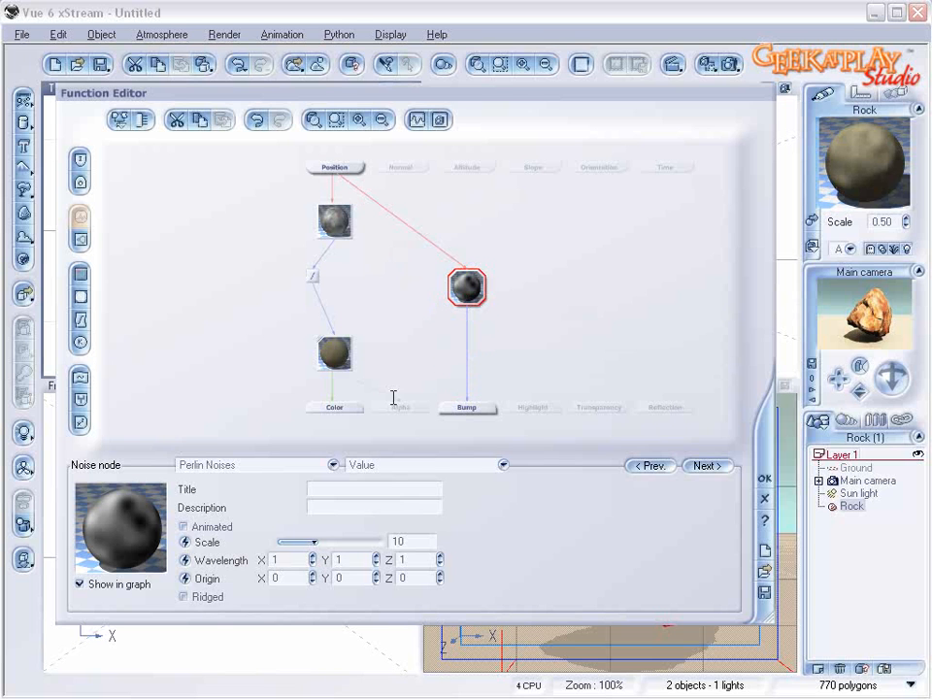
left_click(184, 595)
left_click_drag(362, 542, 337, 542)
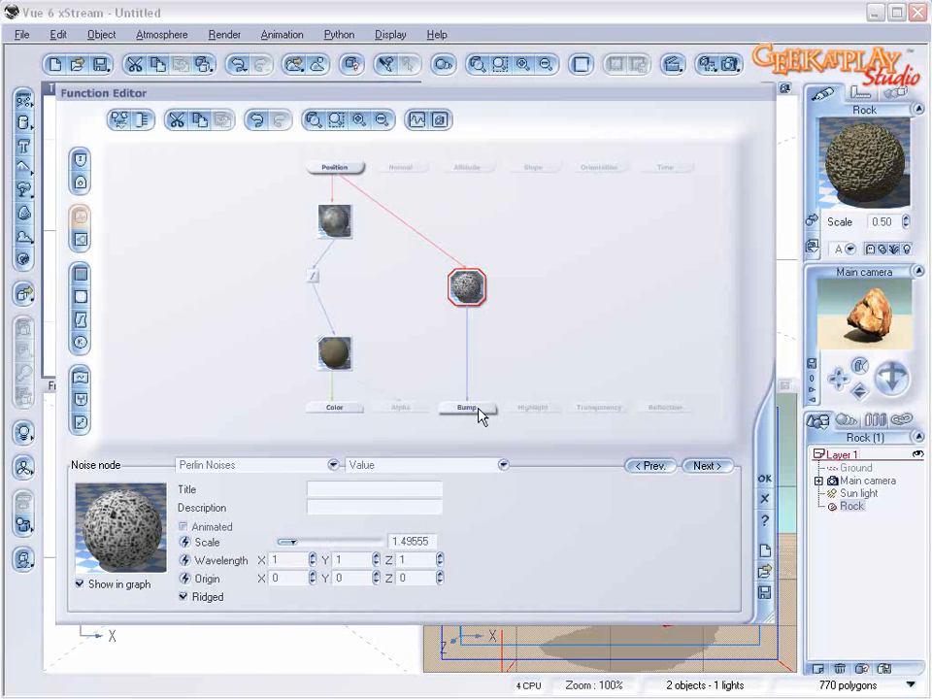
Step: Insert a Blender combiner between the noise and Bump, connect the fractal node as its second input and accept the function
left_click(468, 377)
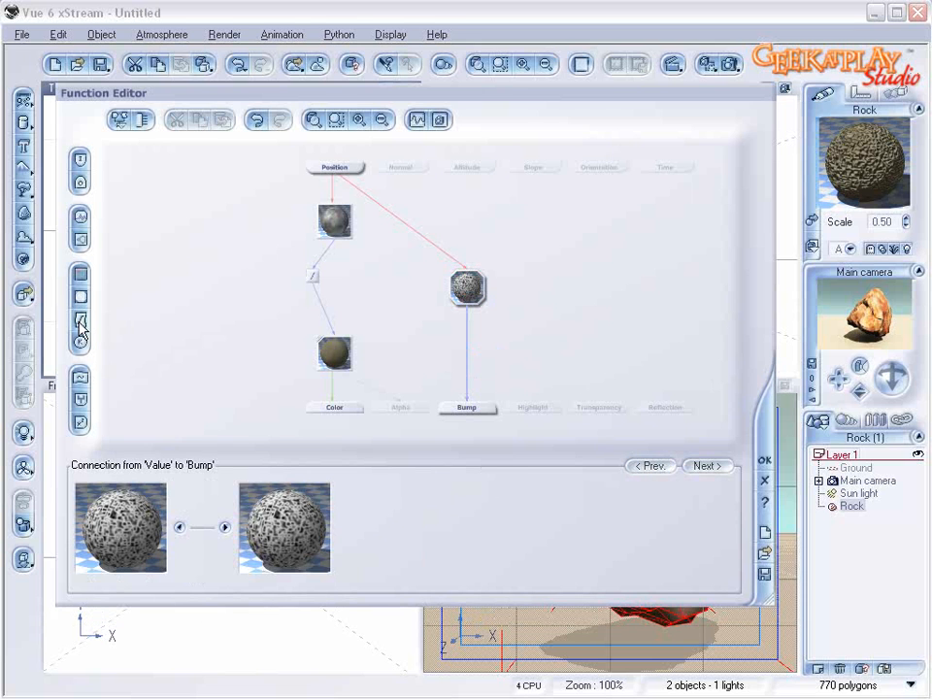
left_click(80, 398)
left_click_drag(449, 361, 333, 238)
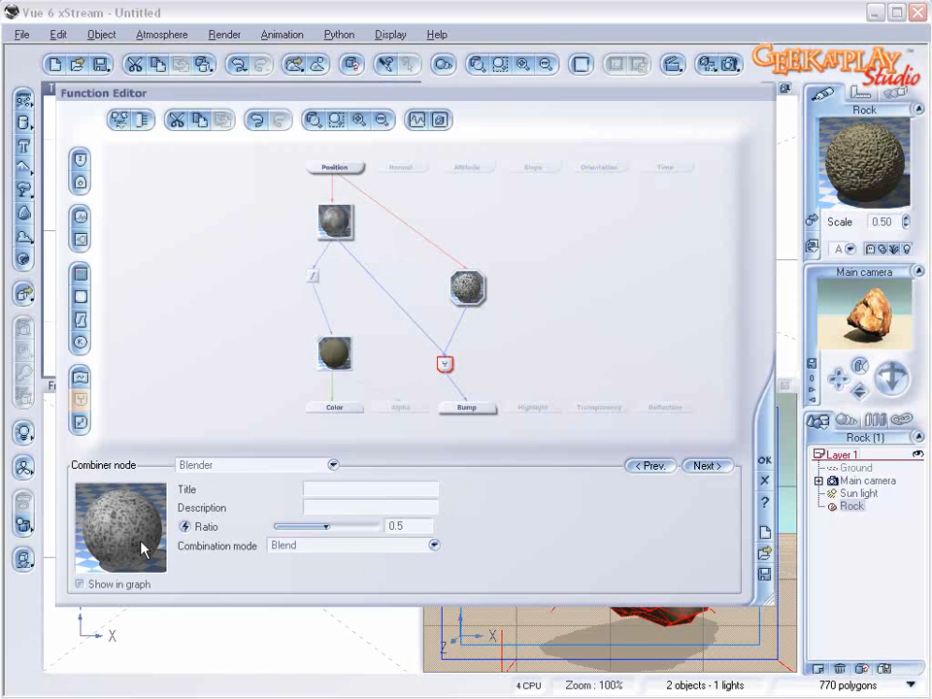
left_click(764, 459)
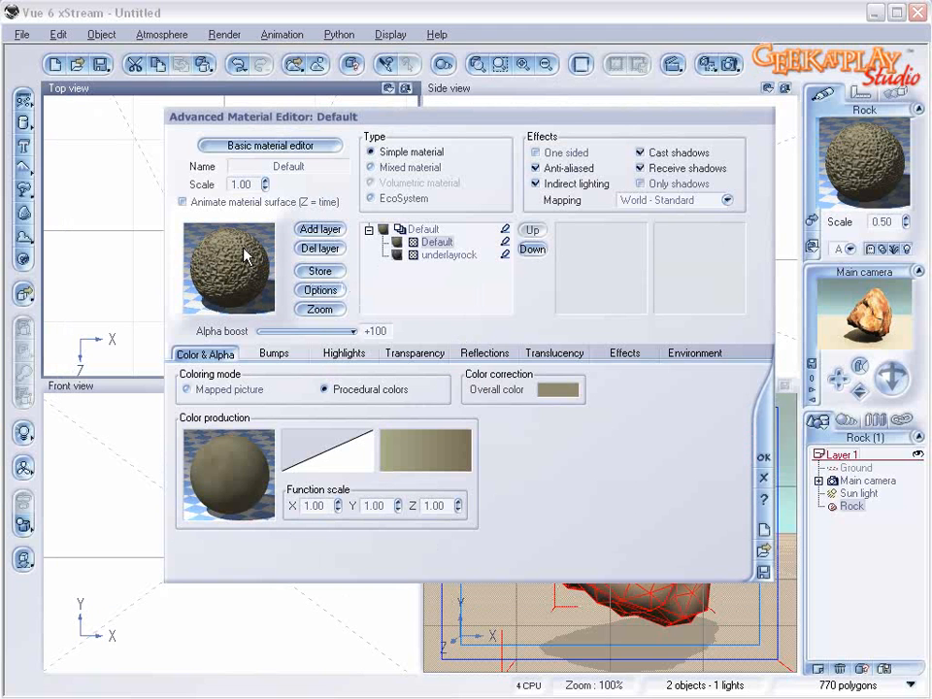
Step: Set the layer's mapping to Object - Parametric and its scale to 0.10
left_click(716, 201)
left_click(700, 304)
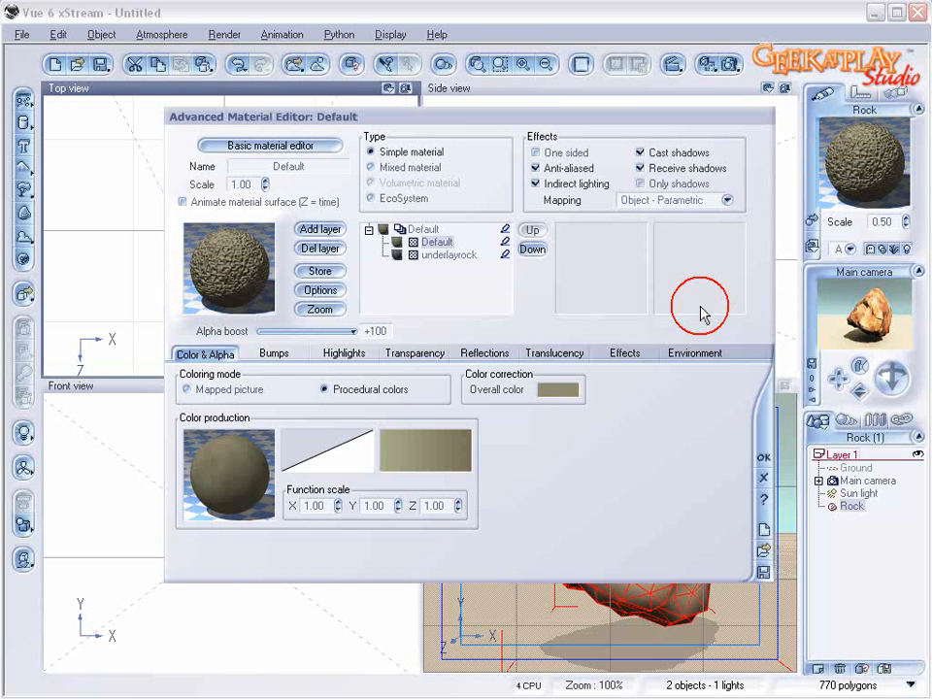
left_click_drag(266, 185, 265, 199)
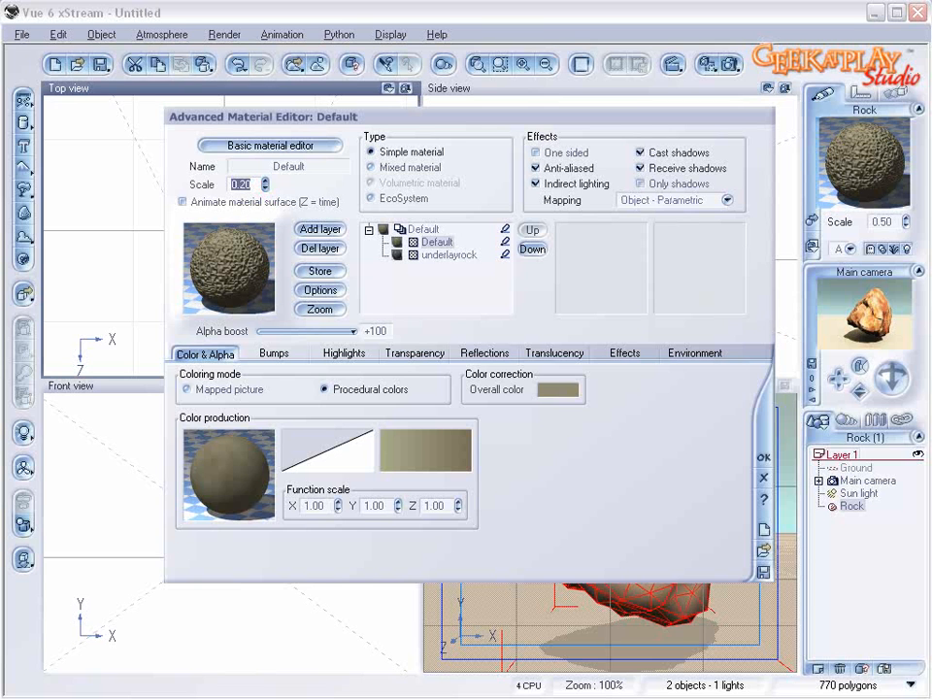
left_click(267, 182)
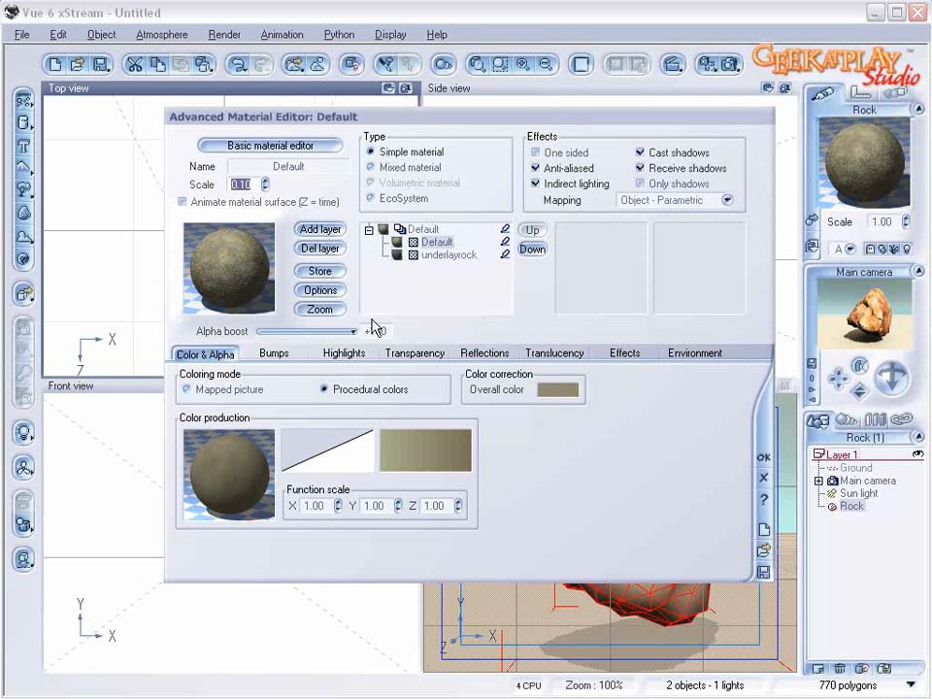
Step: Open a function graph for the layer's global transparency and delete its constant node
left_click(412, 352)
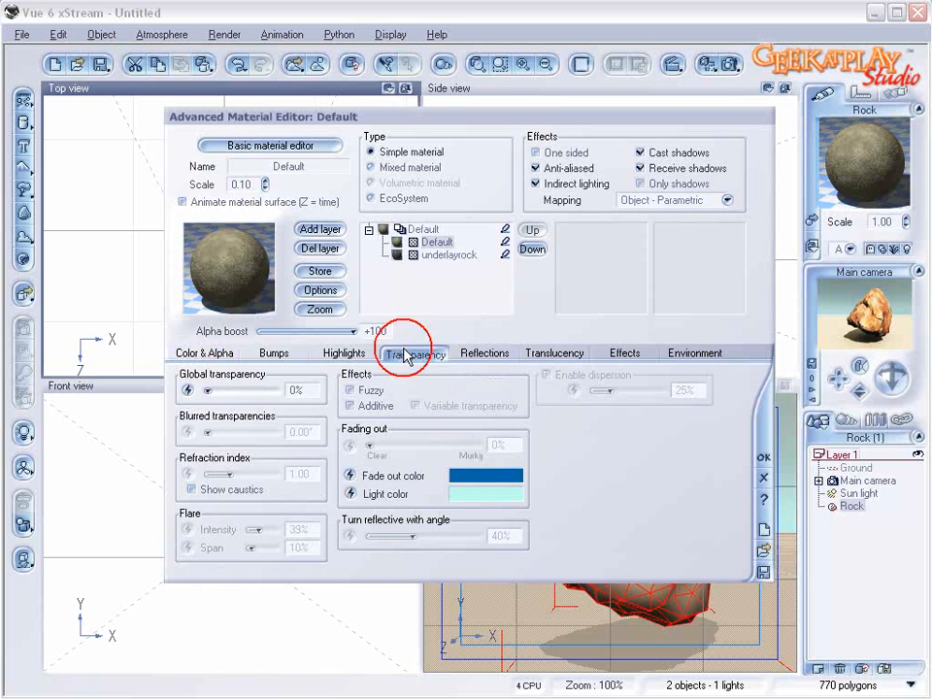
left_click(191, 389)
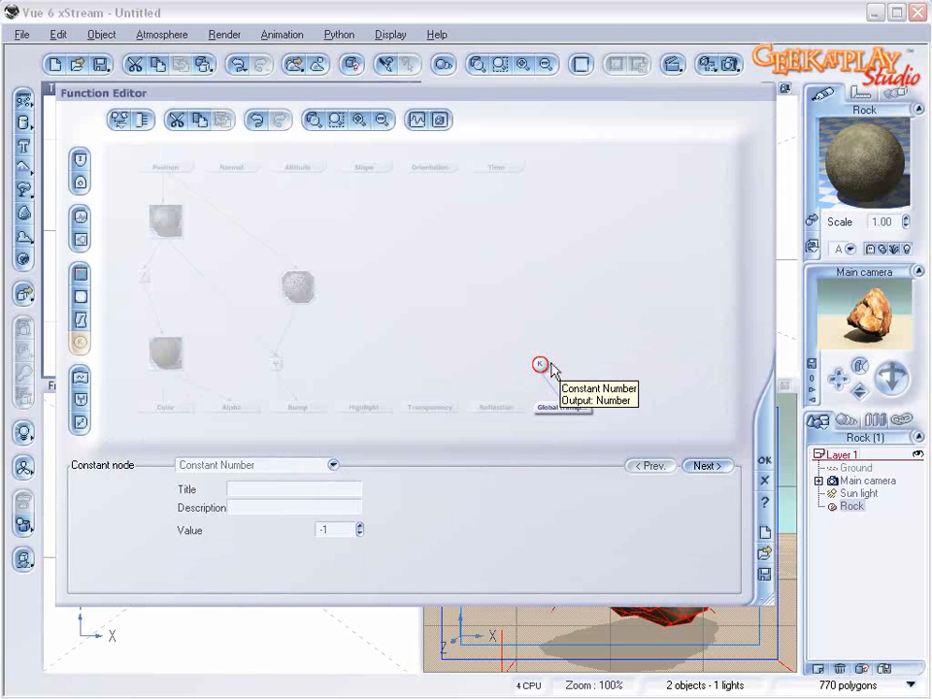
key("Delete")
Step: Try driving the Global transparency output with a Perlin noise node at a scale of about 7.65
left_click(559, 412)
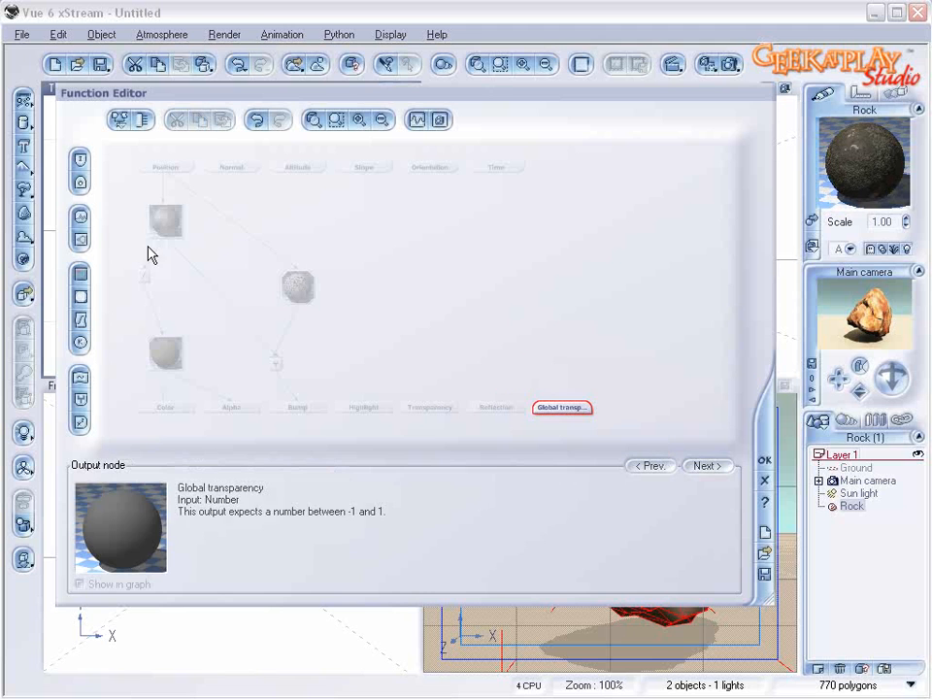
left_click(80, 216)
left_click_drag(585, 381, 590, 277)
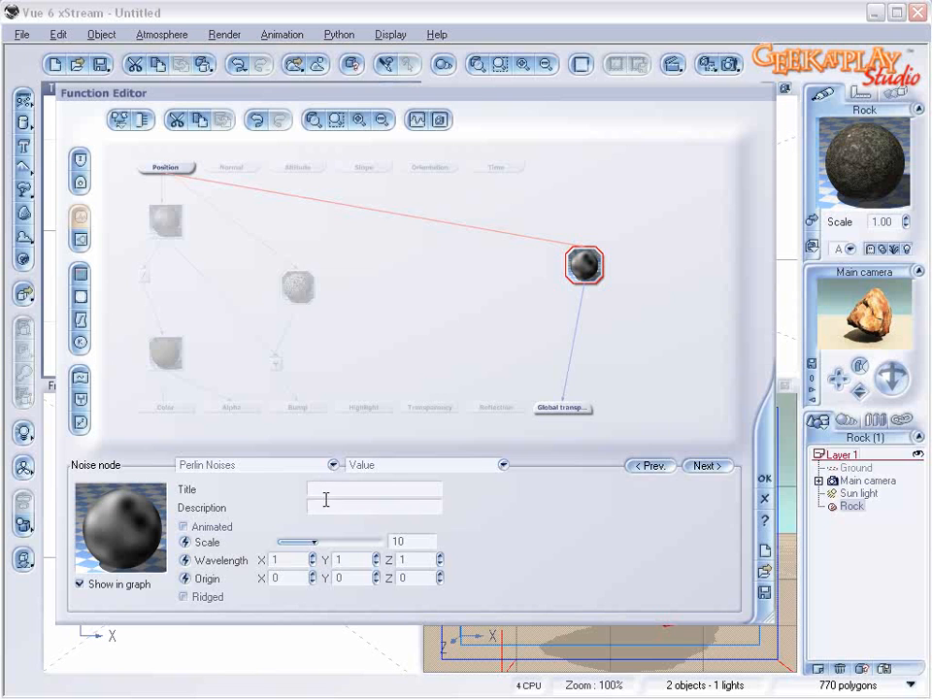
left_click_drag(321, 540, 310, 541)
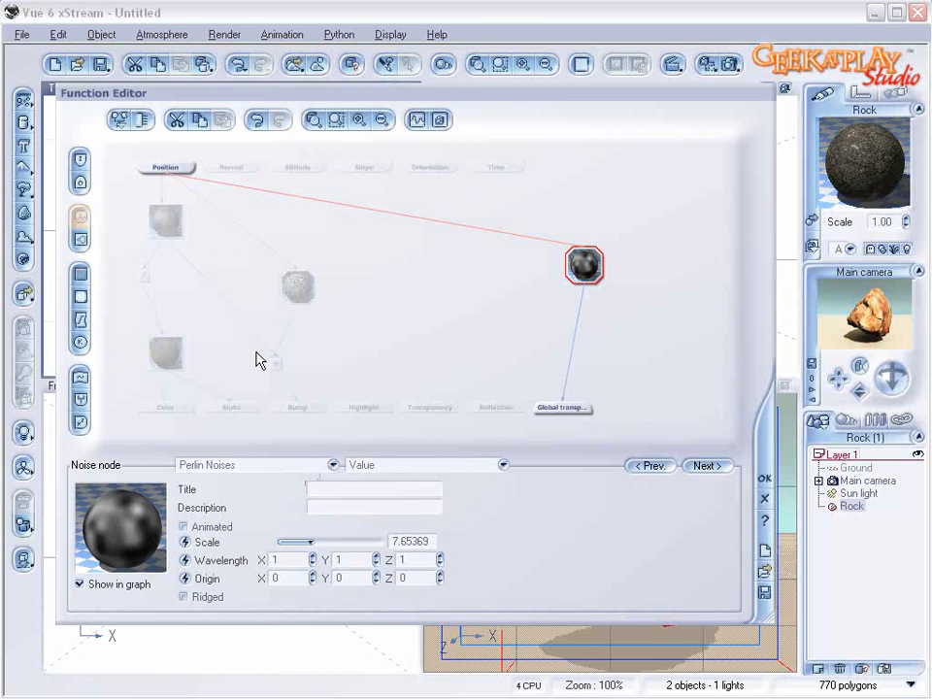
Step: Drive global transparency with a Simple Fractal node instead, increase its roughness, gain and largest feature, and accept the function
left_click(592, 251)
left_click(557, 405)
left_click(81, 240)
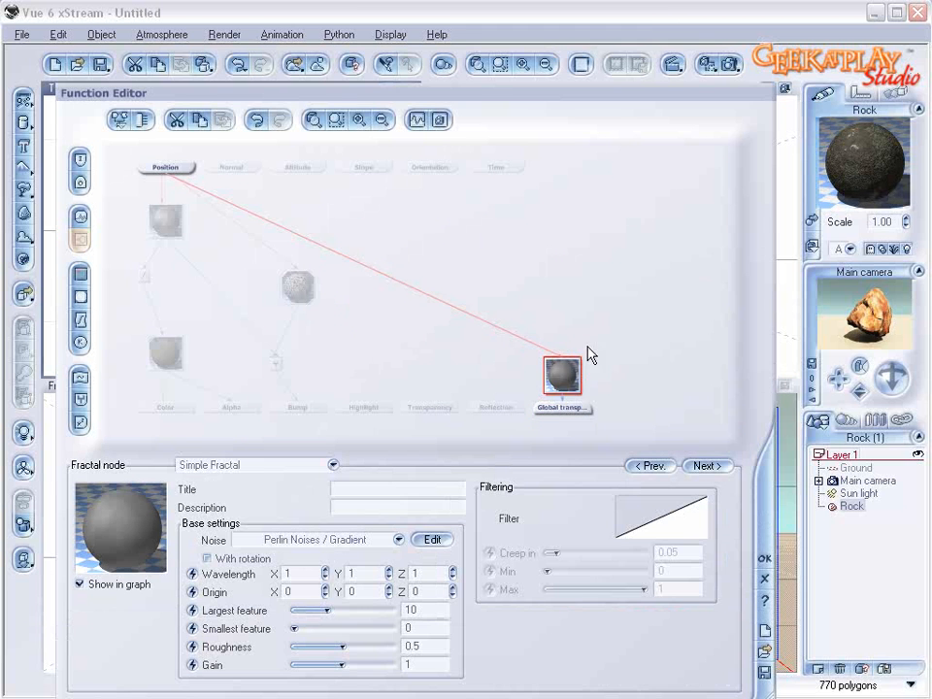
left_click_drag(568, 353, 569, 268)
left_click_drag(346, 645, 375, 645)
left_click_drag(341, 664, 362, 665)
left_click_drag(351, 622, 342, 610)
left_click(764, 561)
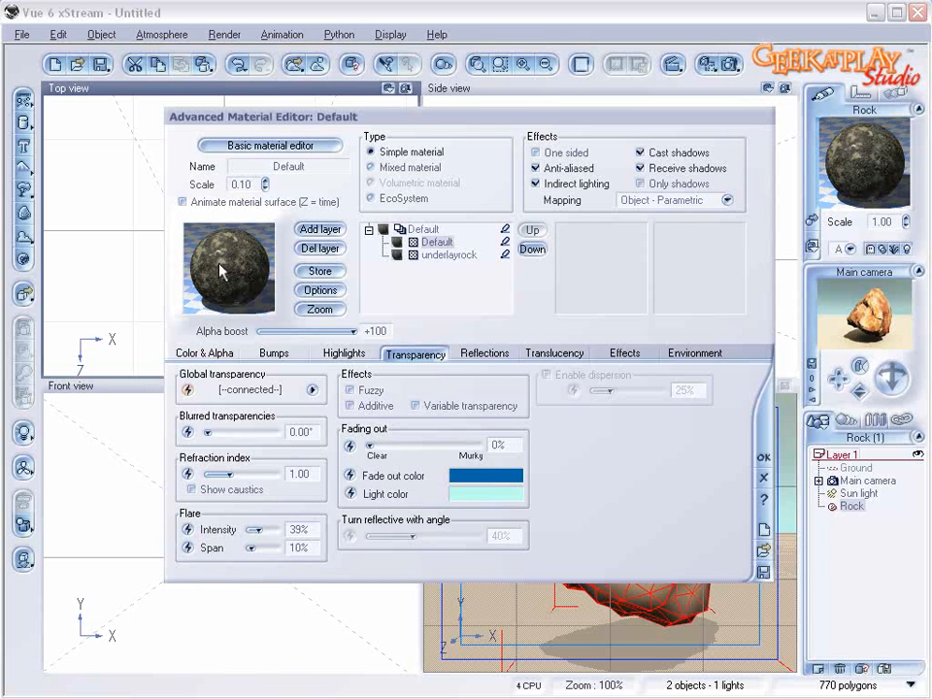
Step: Constrain the layer to a slope range of 0.34 to 1.00 with 6% fuzziness on the steep side
left_click(693, 353)
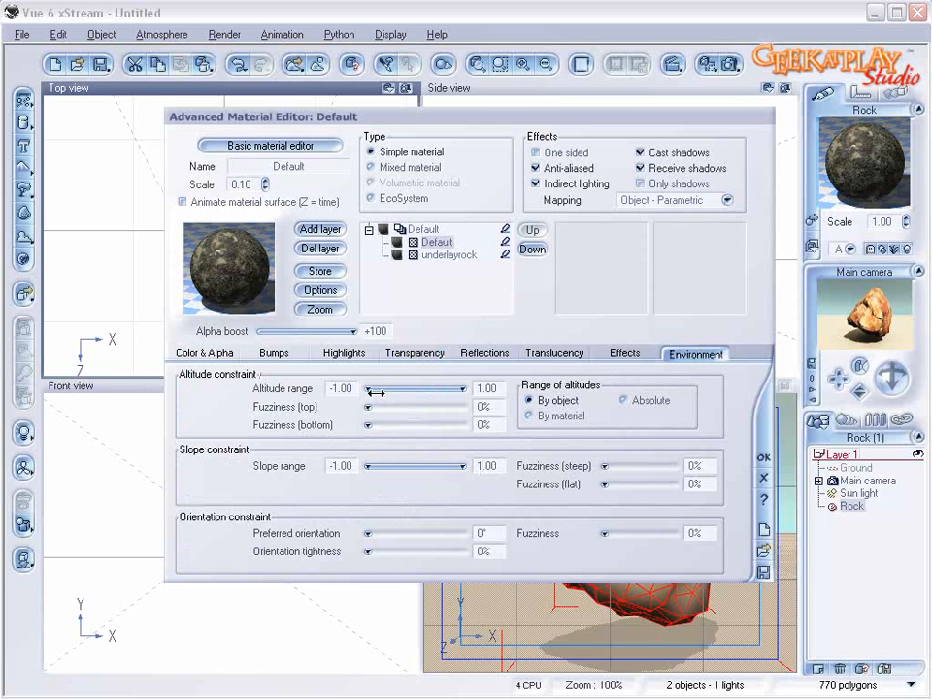
left_click_drag(379, 467, 453, 468)
left_click_drag(621, 466, 626, 465)
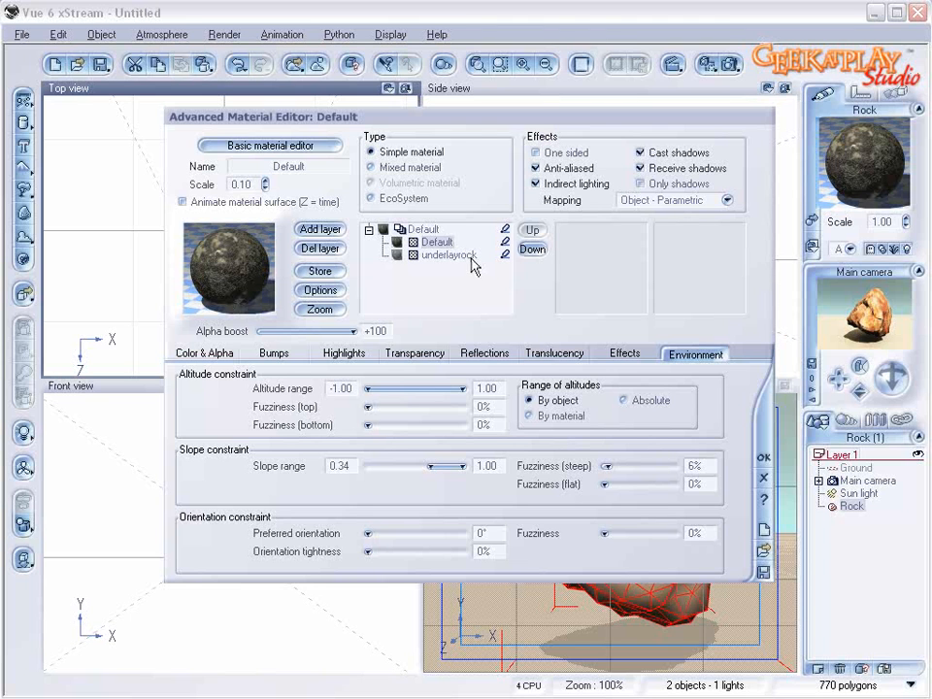
Step: Rename the upper layer as moss, test-render the rock and close the render
double_click(319, 170)
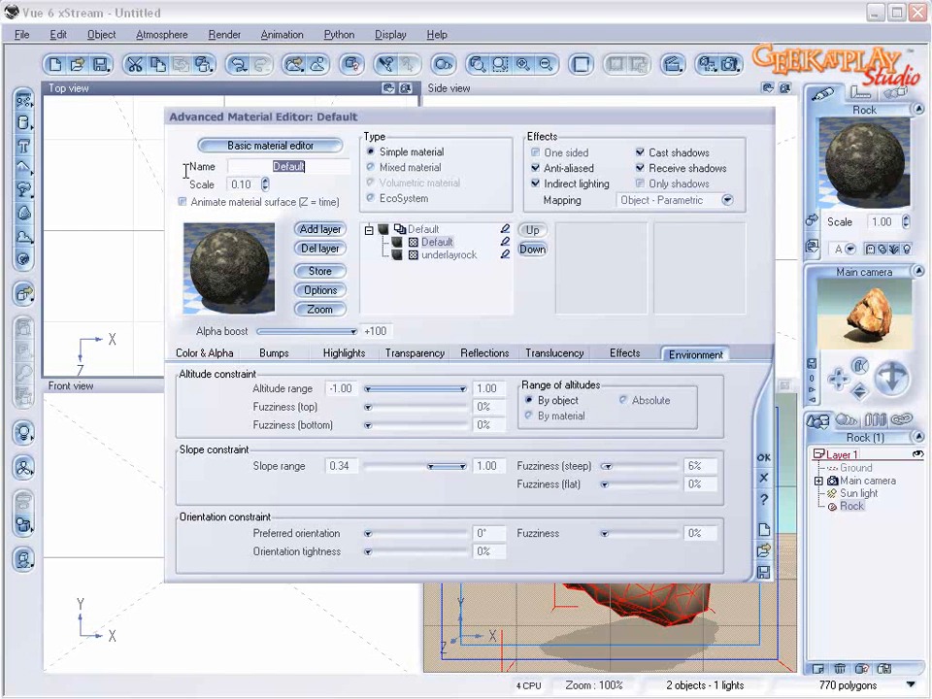
type("moss")
key("Return")
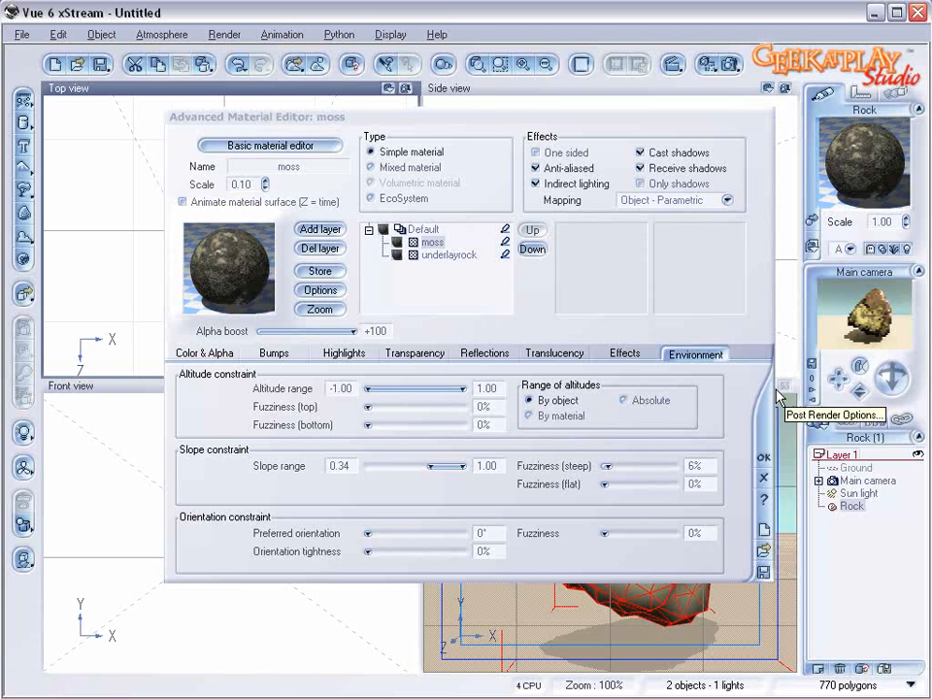
left_click(735, 64)
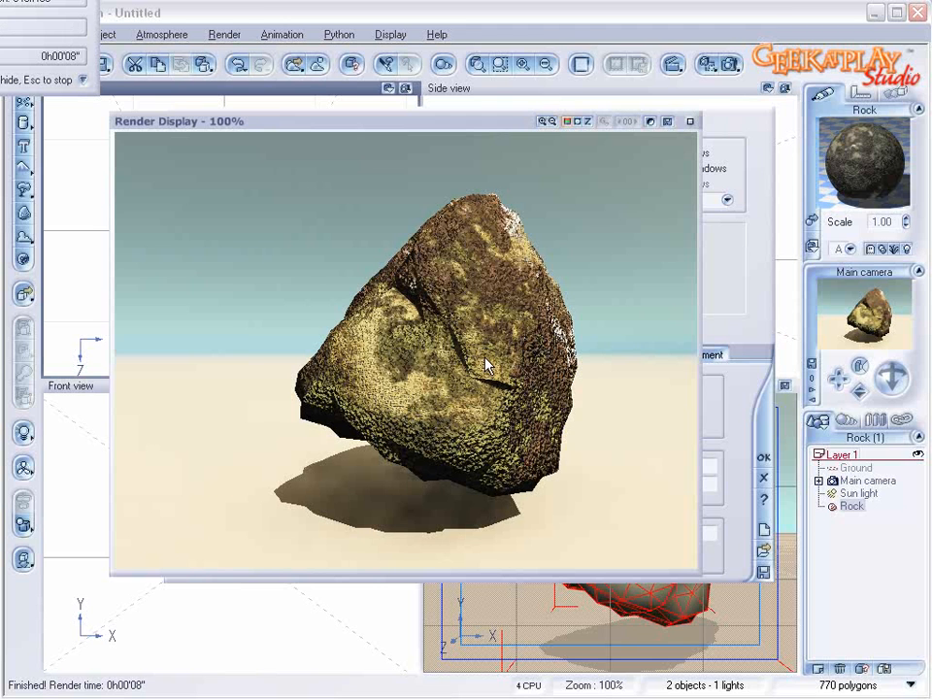
left_click(689, 122)
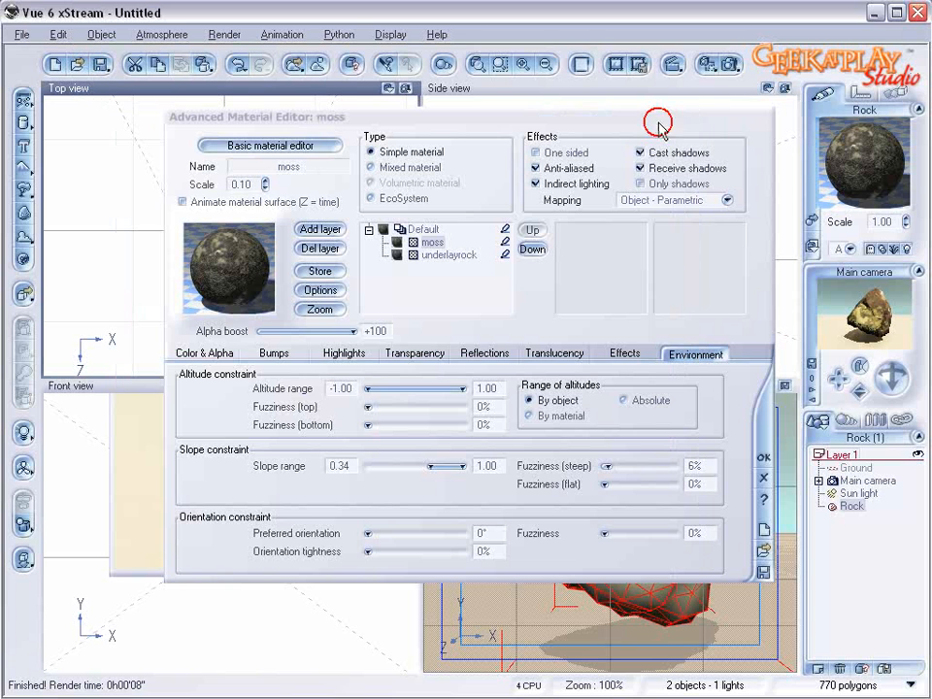
Step: Set the moss layer's scale to 1, render the rock again and close the render
left_click(255, 184)
type("1")
key("Return")
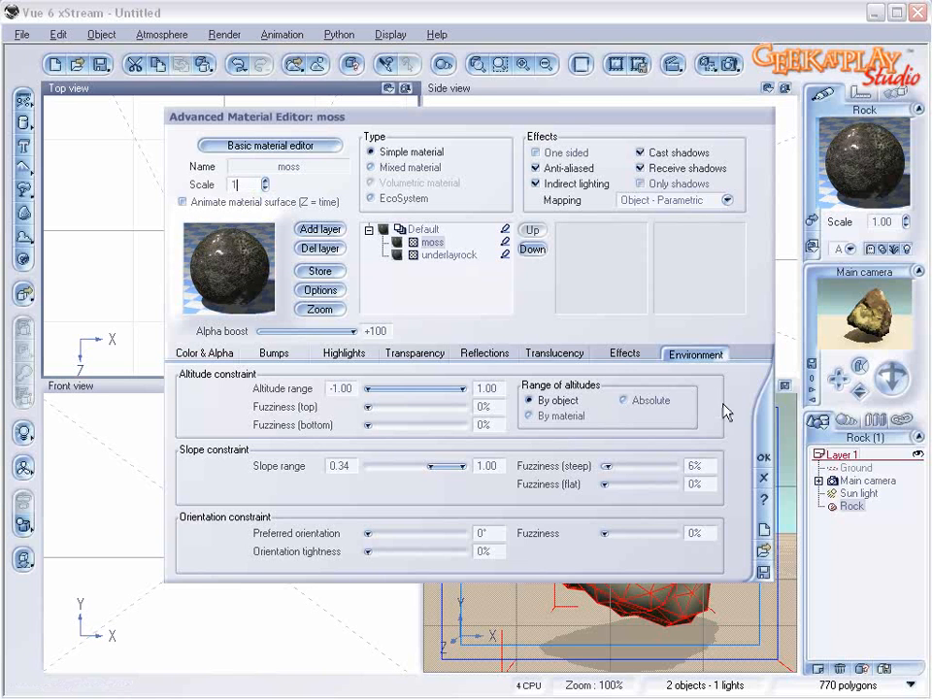
left_click(513, 283)
left_click(732, 64)
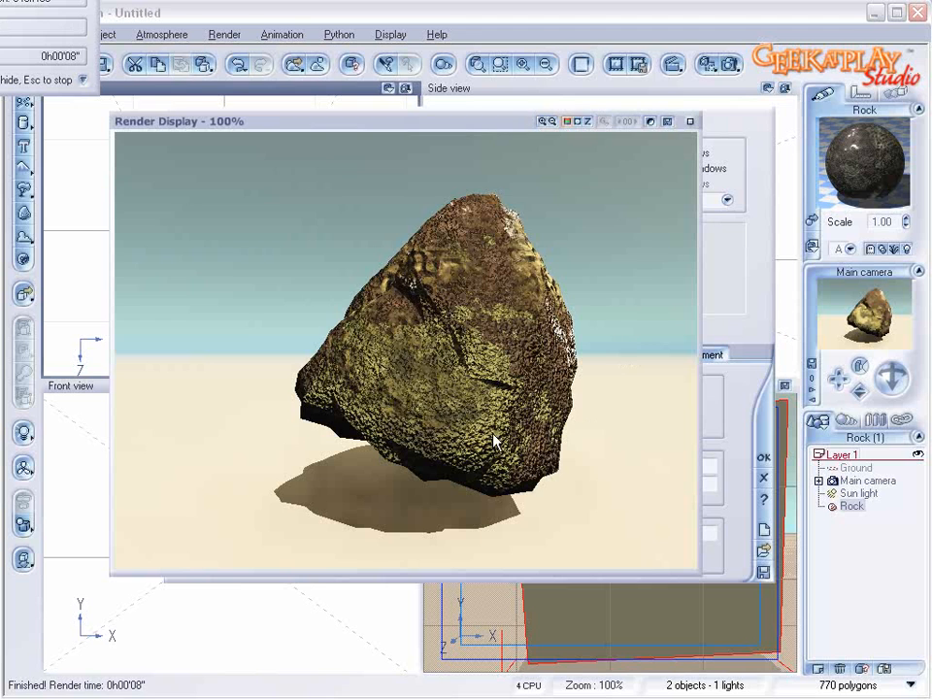
left_click(703, 214)
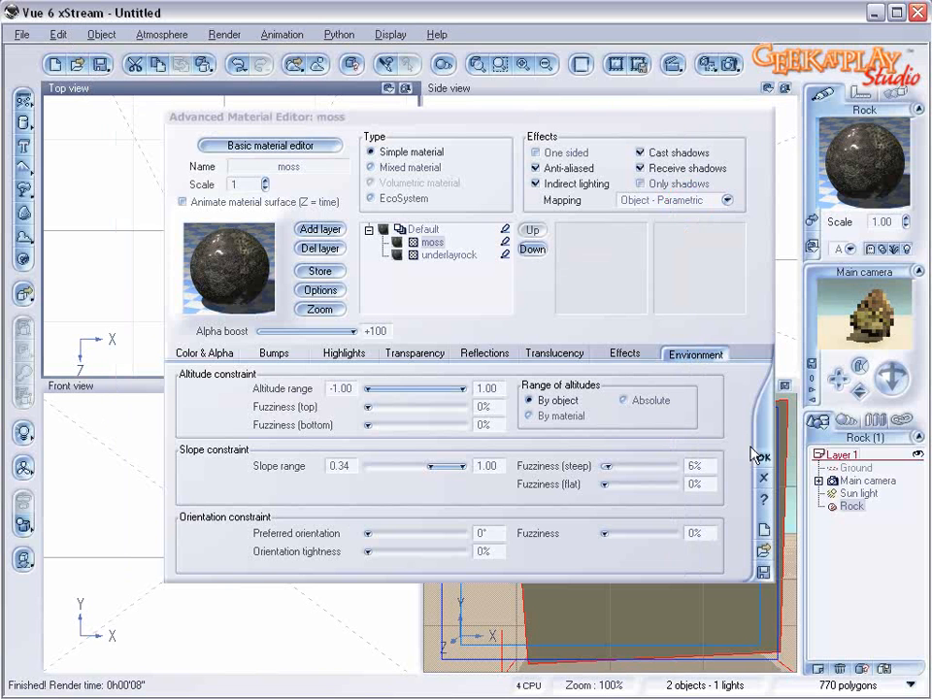
Step: Set the moss layer's scale to 0.20 and its bump depth to -0.050
left_click(245, 180)
left_click(262, 182)
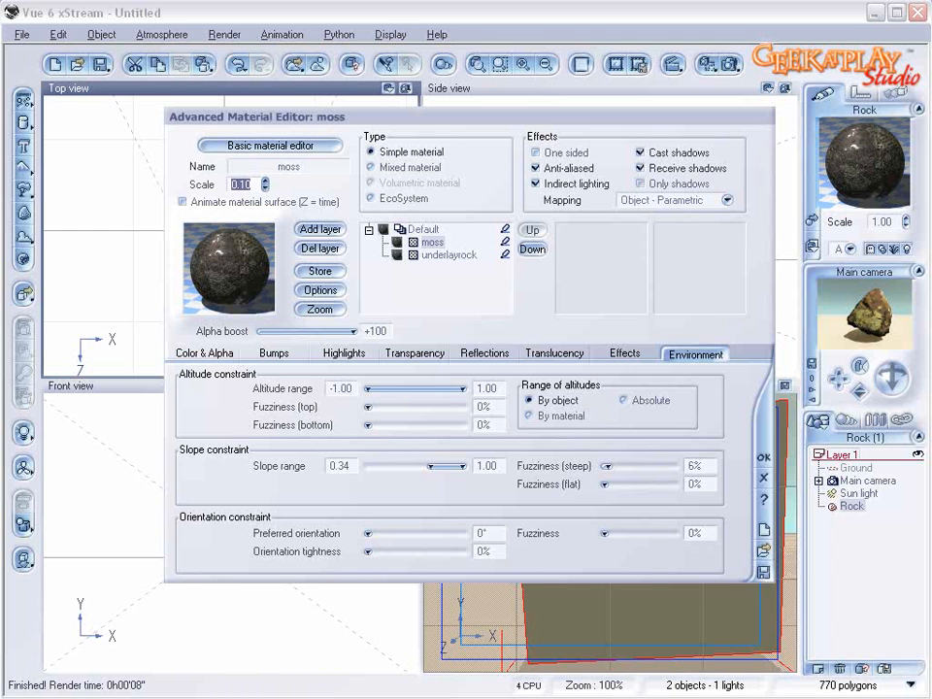
left_click(275, 353)
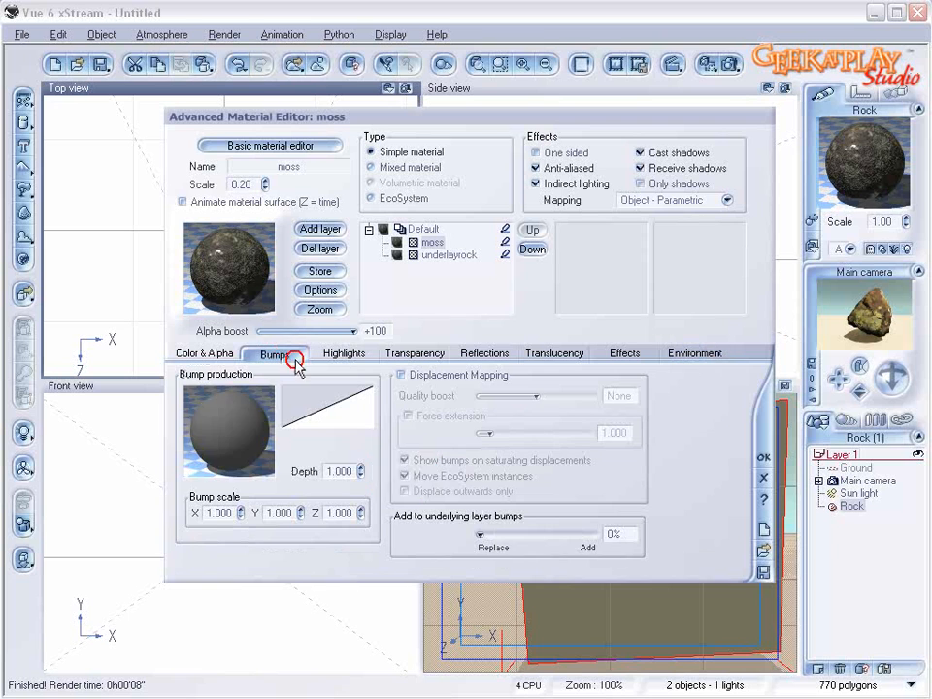
left_click(360, 474)
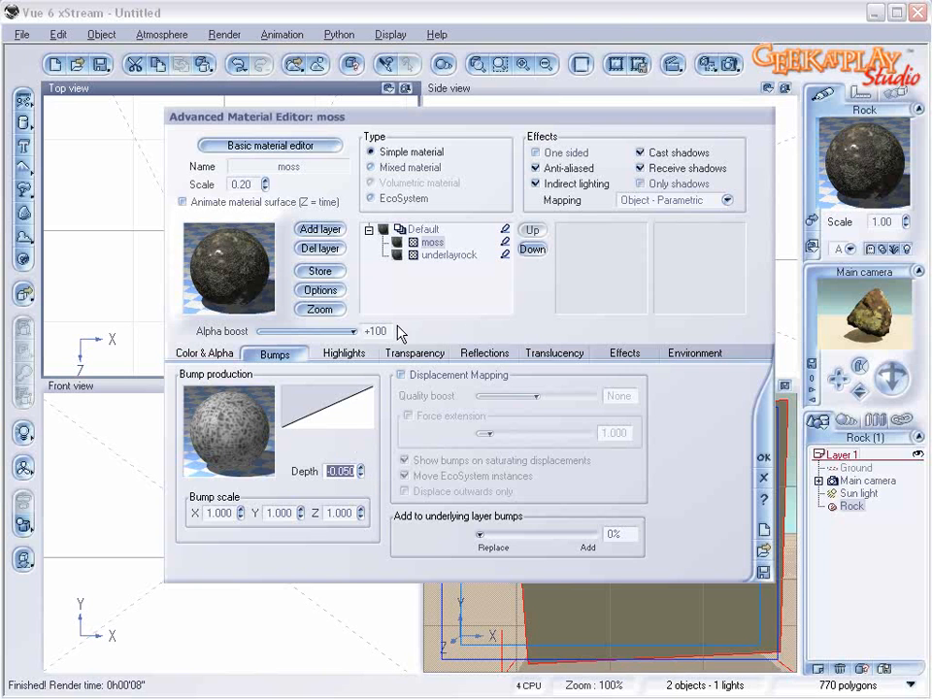
Step: Lower the moss layer's alpha boost to +18% and set its lighting to 53% diffuse and 37% ambient
left_click_drag(354, 331, 311, 331)
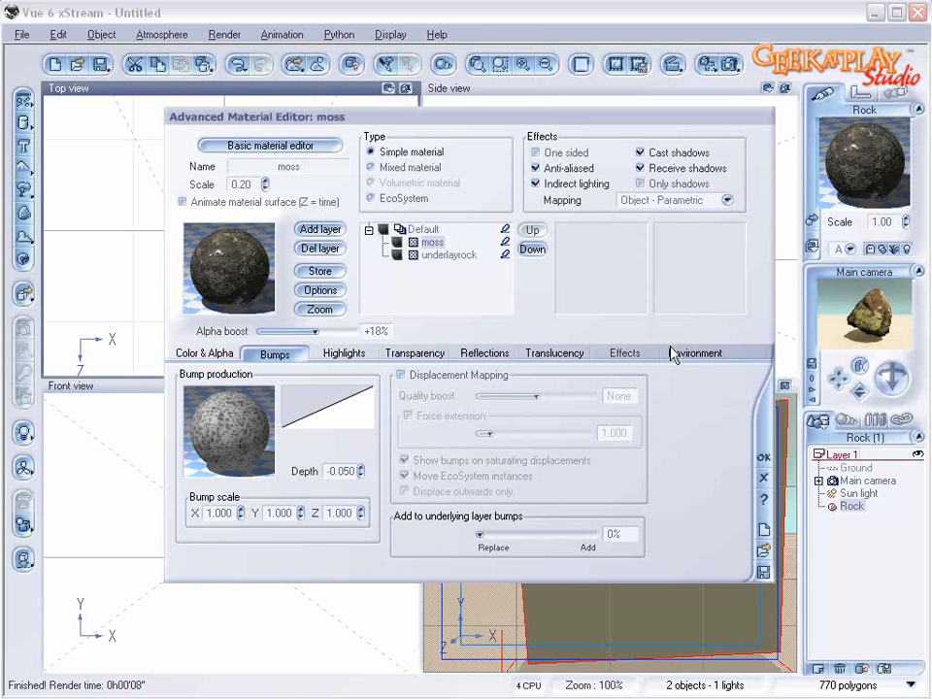
left_click(344, 355)
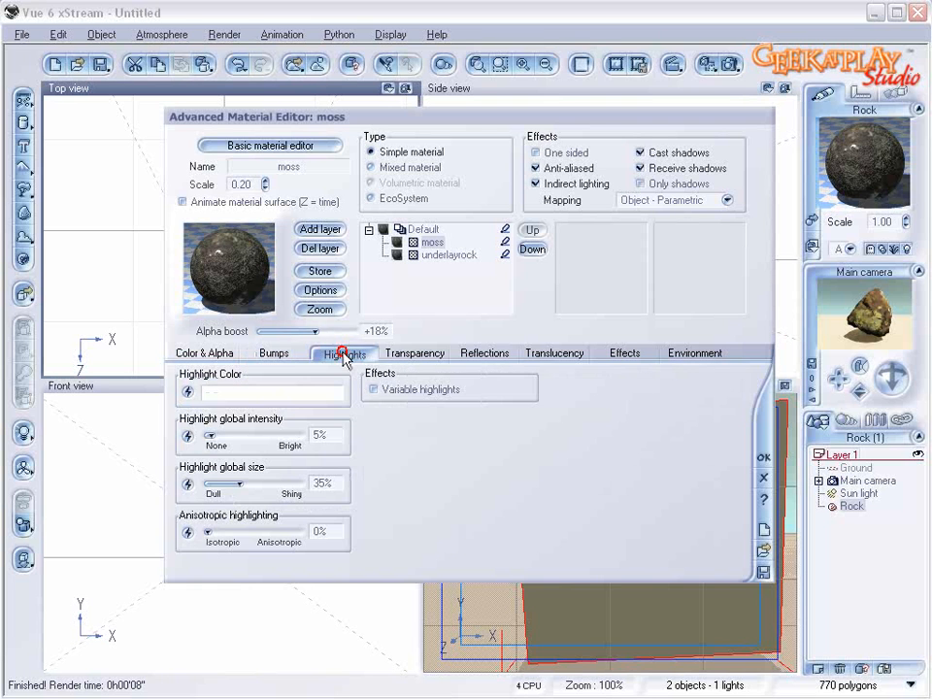
left_click(624, 354)
left_click_drag(287, 389, 278, 409)
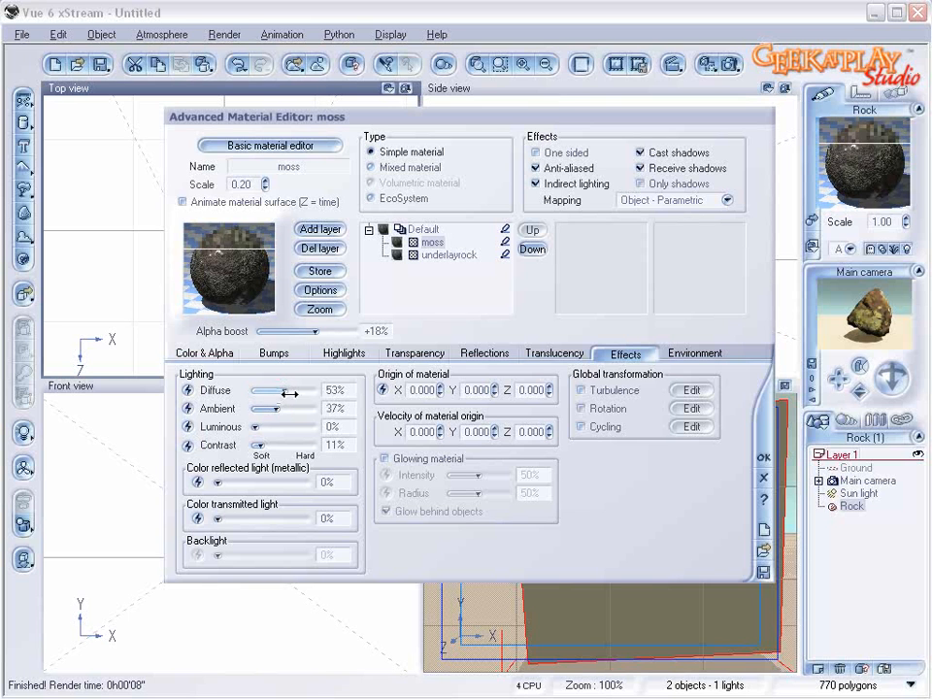
Step: Remove the moss layer's highlights by setting both global intensity and global size to 0%
left_click(330, 357)
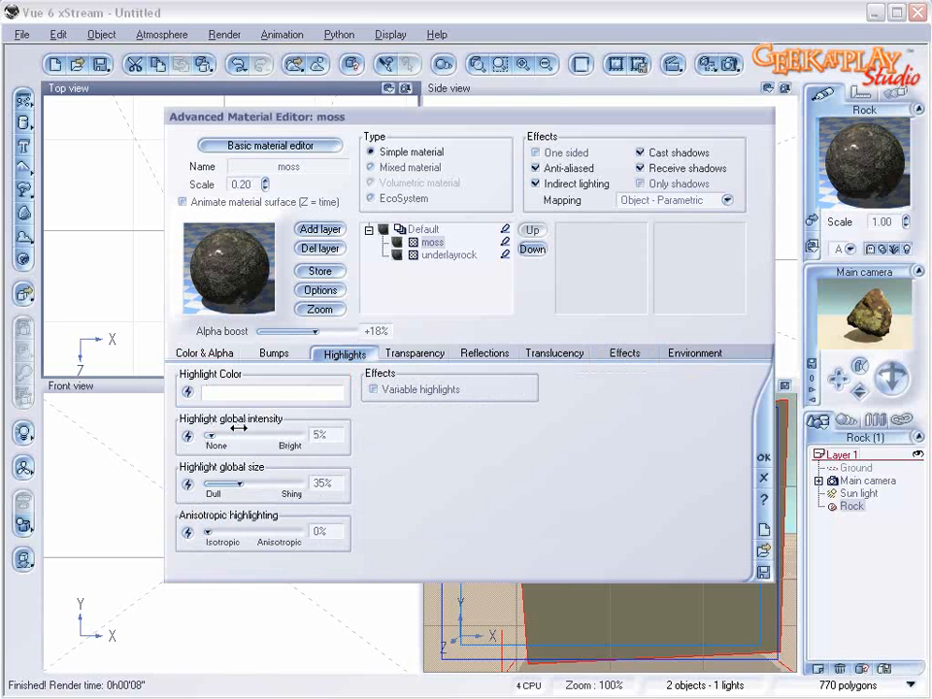
left_click_drag(239, 428, 233, 430)
left_click_drag(266, 480, 229, 480)
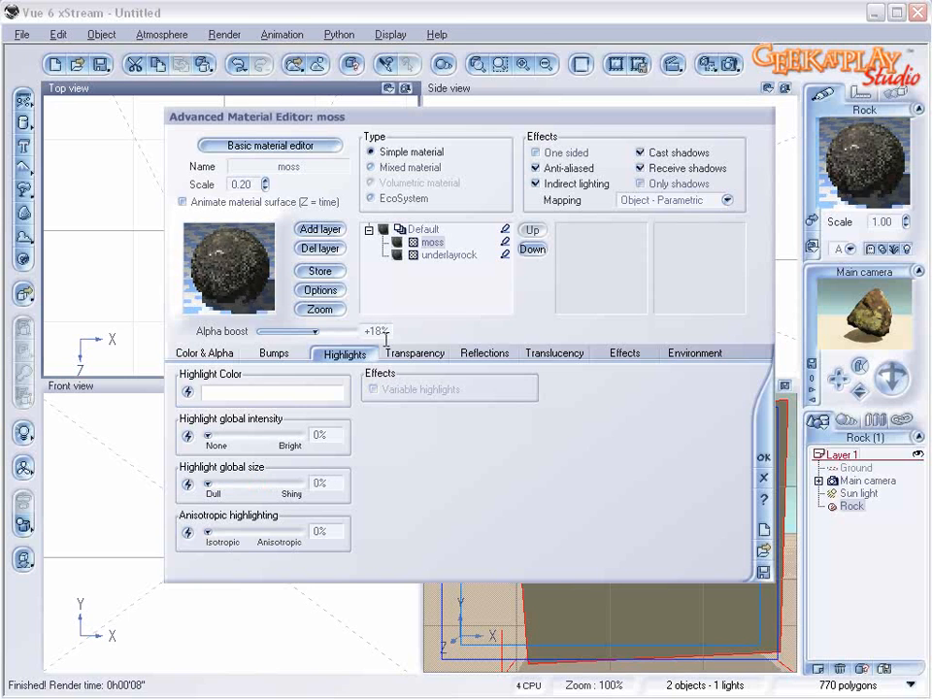
Step: Set the underlayrock layer's highlight intensity to 18% and highlight size to 13%, and accept the material
left_click(442, 254)
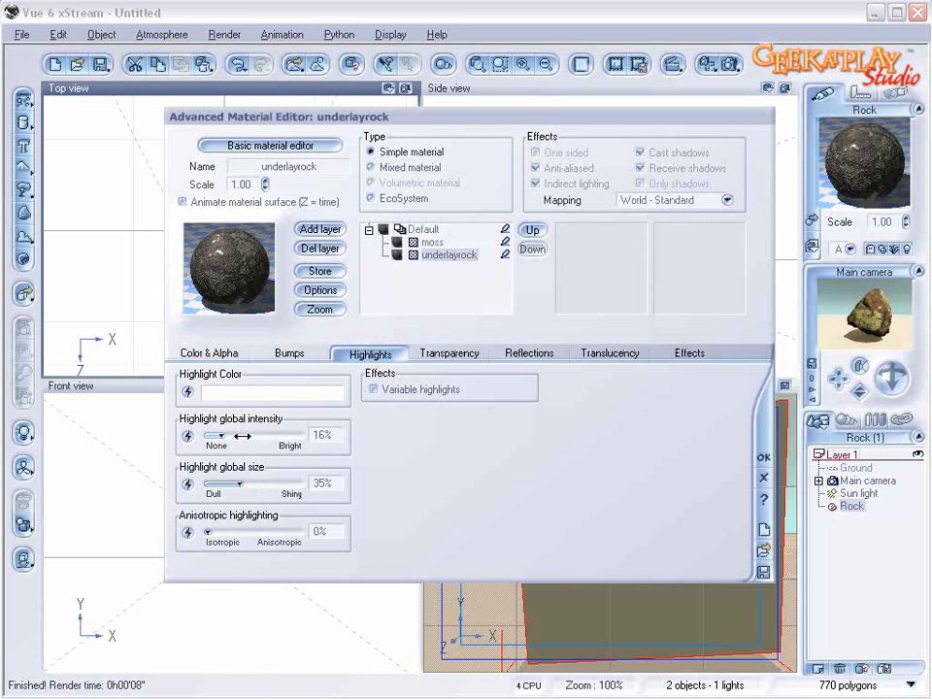
left_click_drag(249, 471, 228, 474)
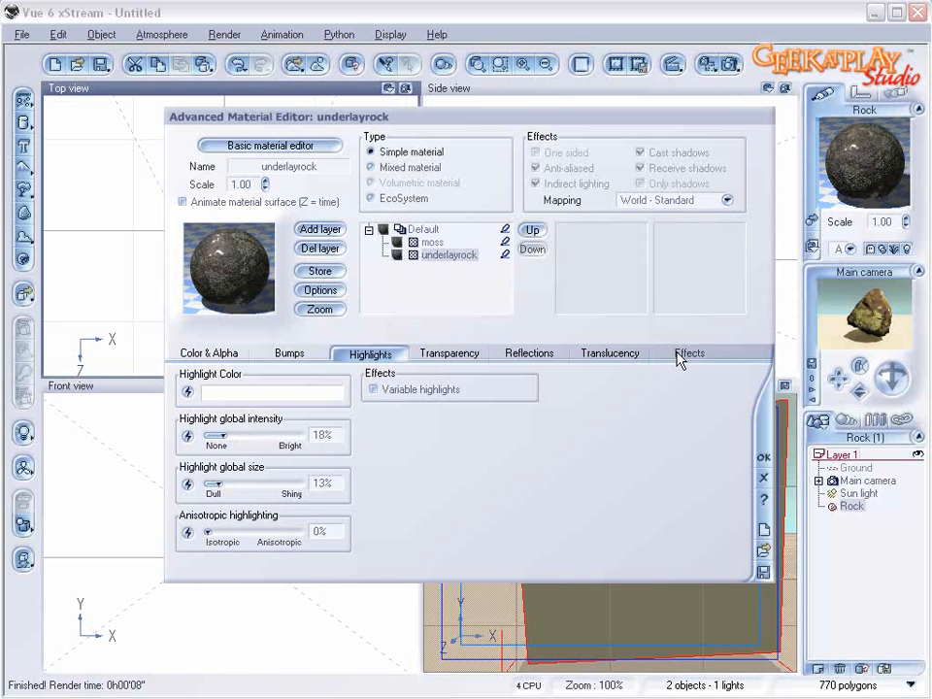
left_click(763, 456)
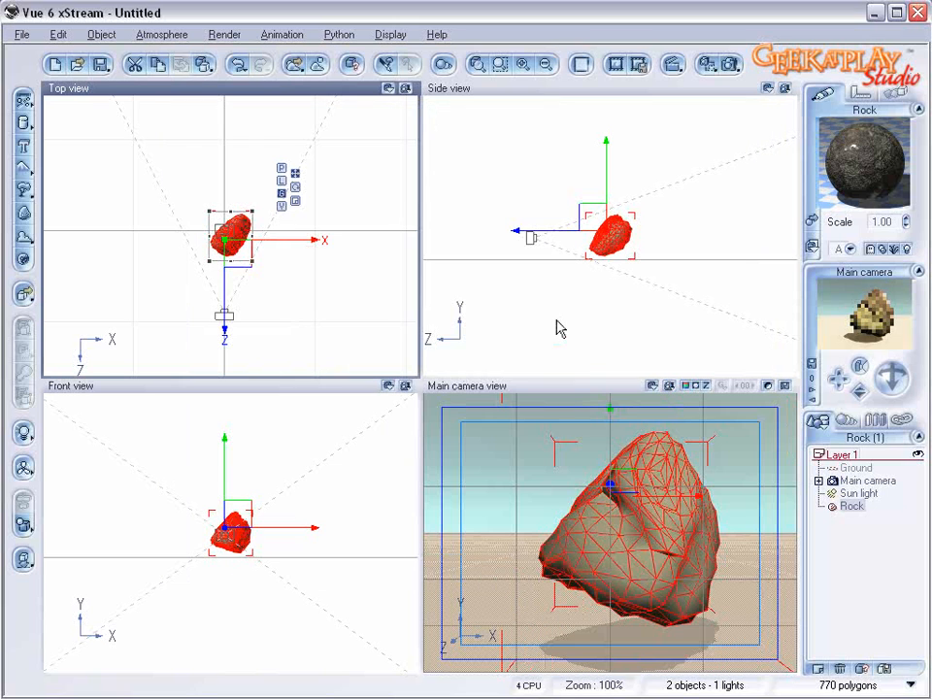
Step: Rotate the rock so it lies flatter near the ground, and raise the main camera slightly above it
left_click_drag(634, 235, 597, 280)
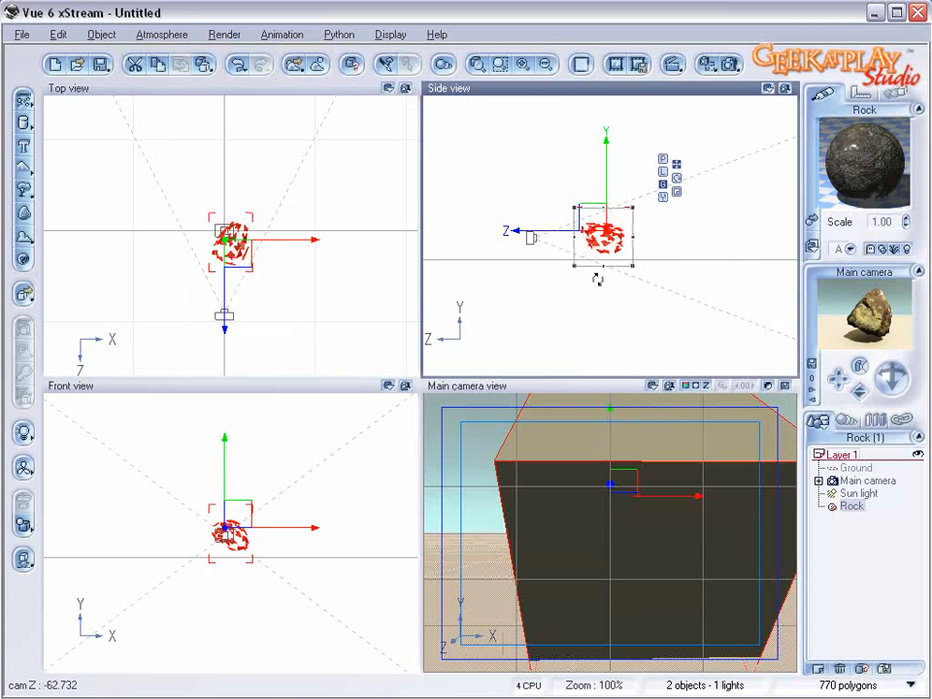
left_click_drag(596, 224, 607, 231)
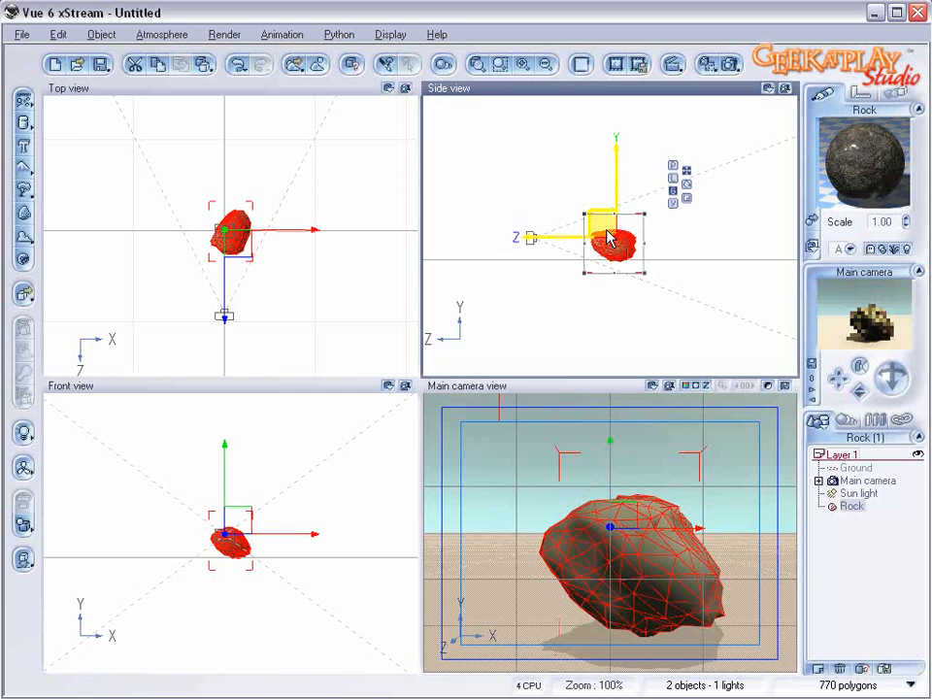
left_click(874, 481)
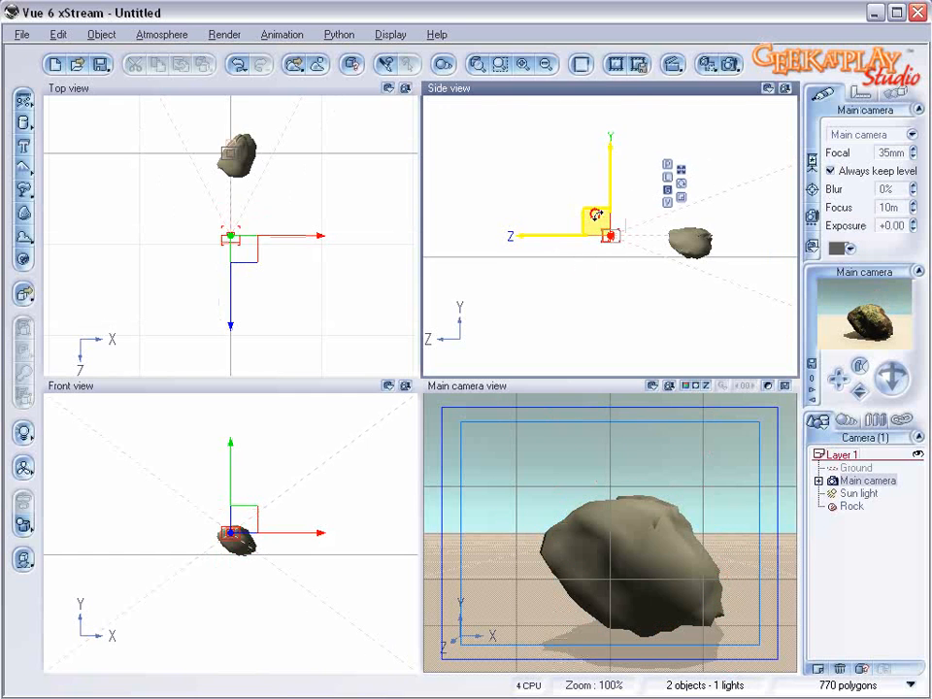
left_click_drag(595, 214, 597, 200)
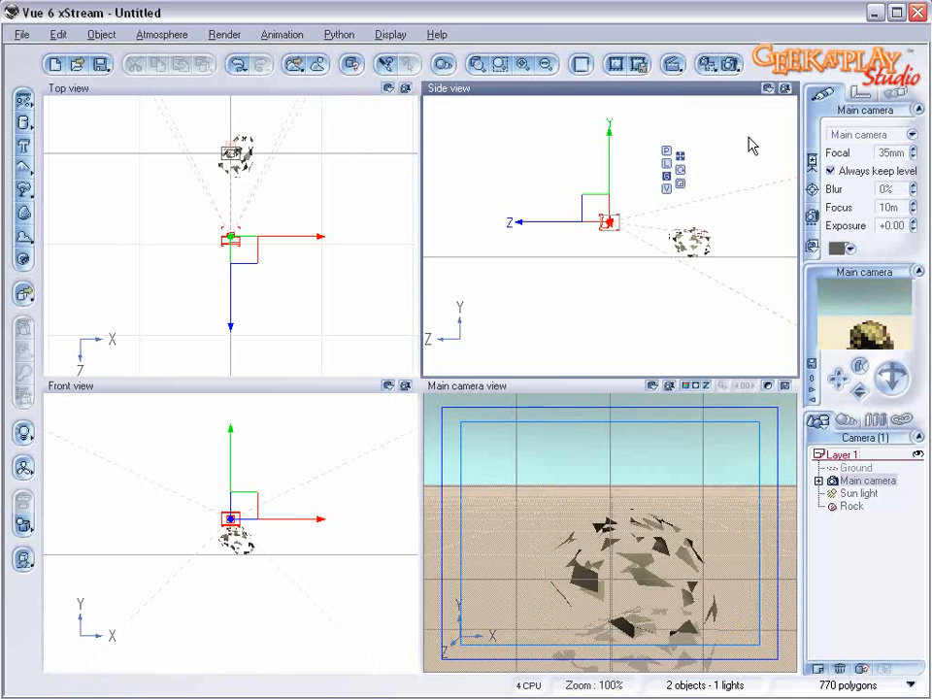
Step: Render the repositioned rock from the raised camera and close the render
left_click(729, 63)
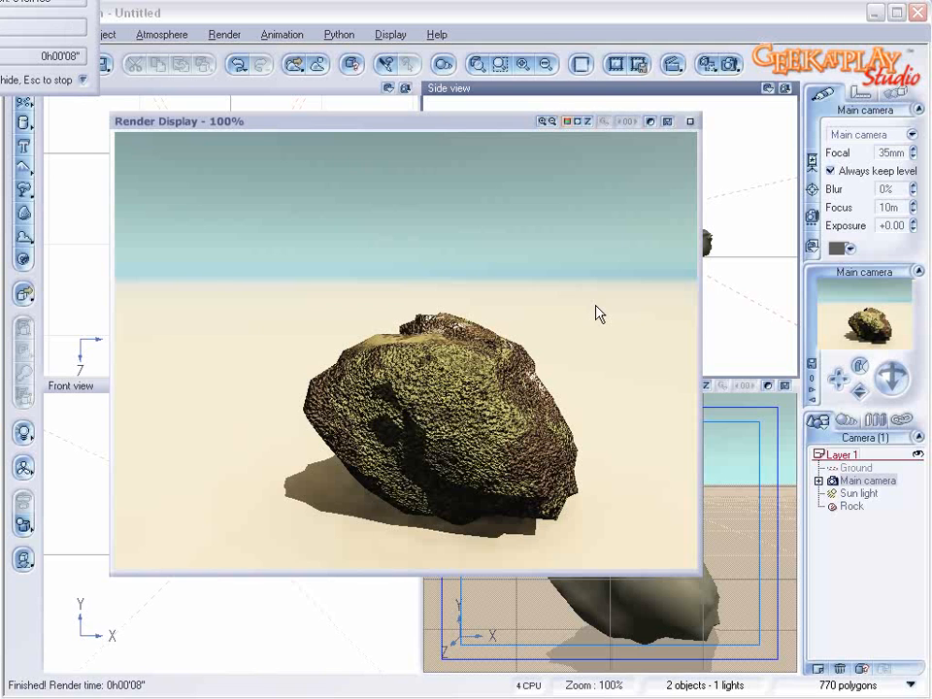
left_click(691, 123)
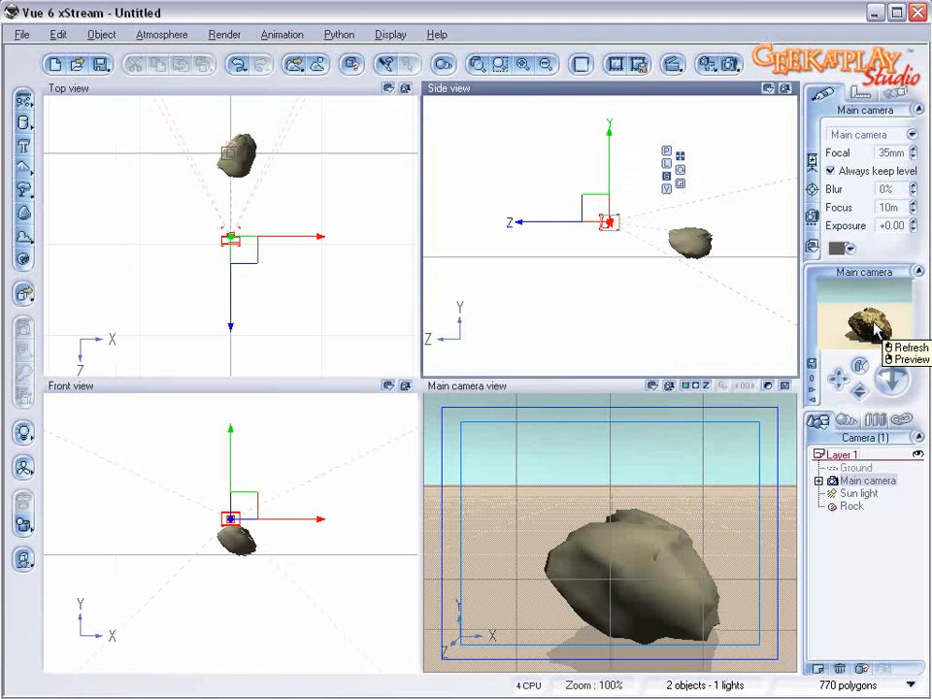
Step: Change the key color at position -0.22 in the underlayrock color map to a slightly lighter neutral gray
left_click(686, 240)
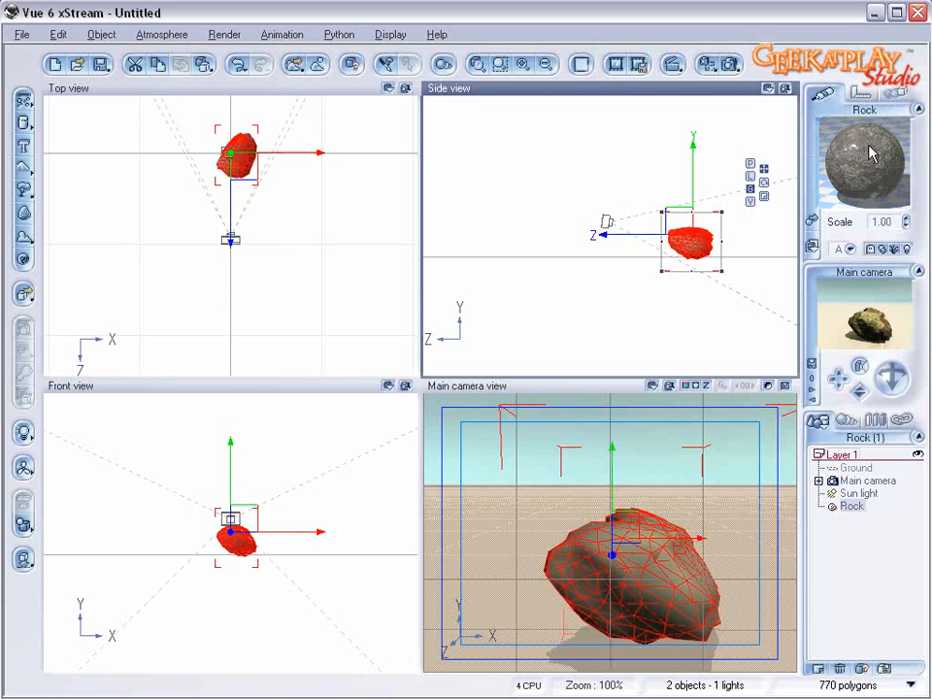
double_click(862, 146)
left_click(447, 229)
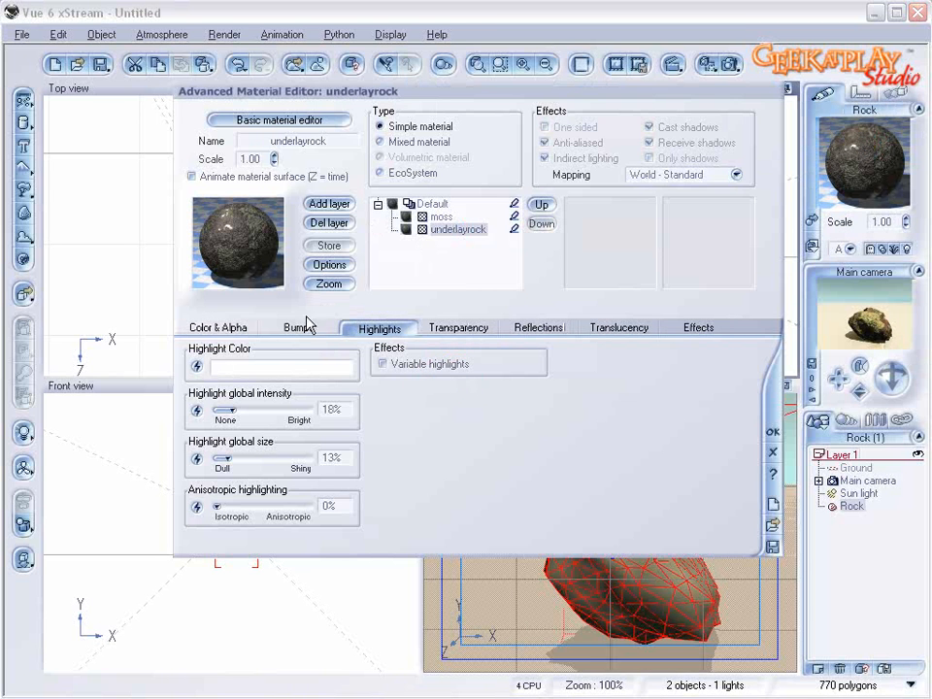
left_click(234, 335)
right_click(447, 438)
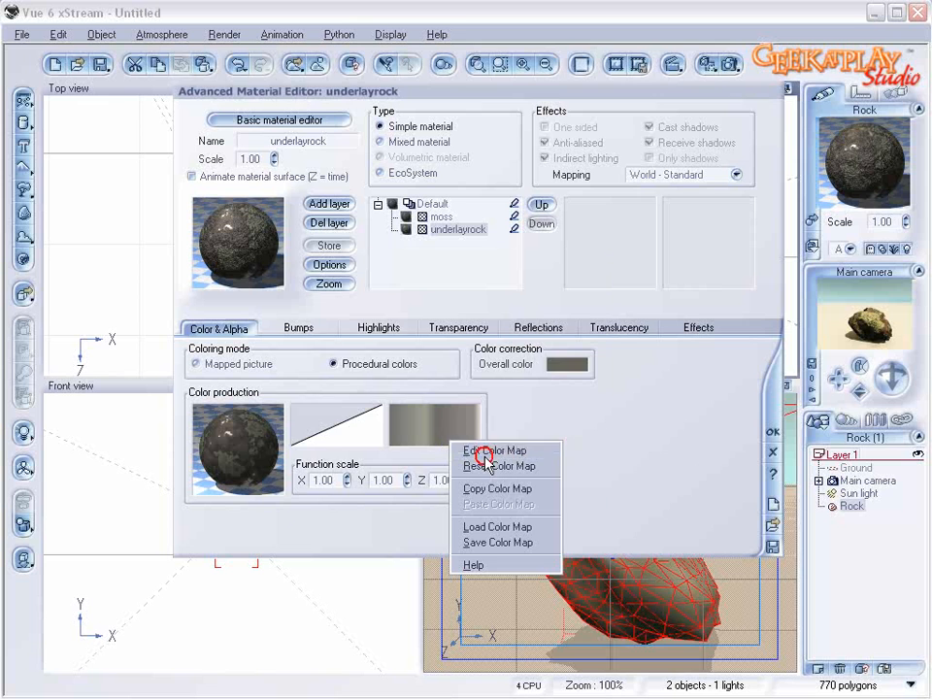
left_click(475, 449)
left_click(422, 356)
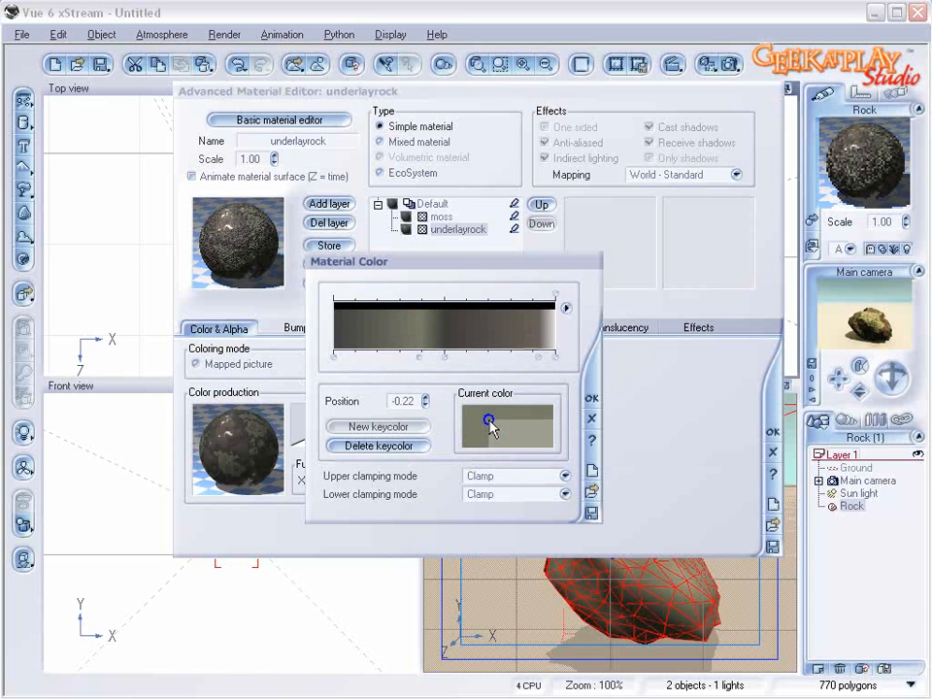
left_click(510, 428)
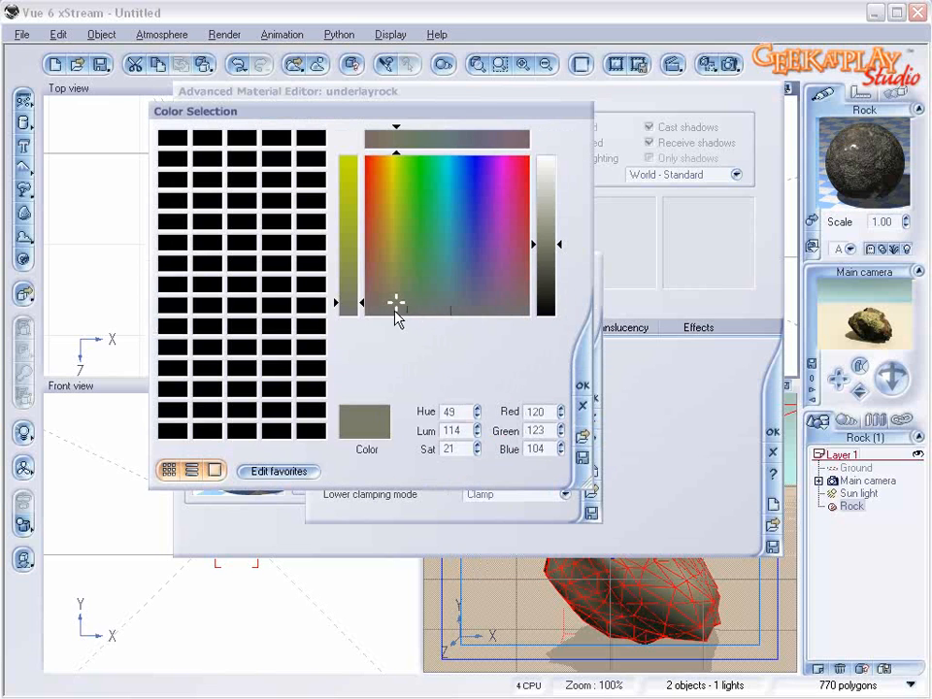
left_click_drag(395, 304, 390, 318)
left_click_drag(547, 249, 546, 236)
left_click(574, 386)
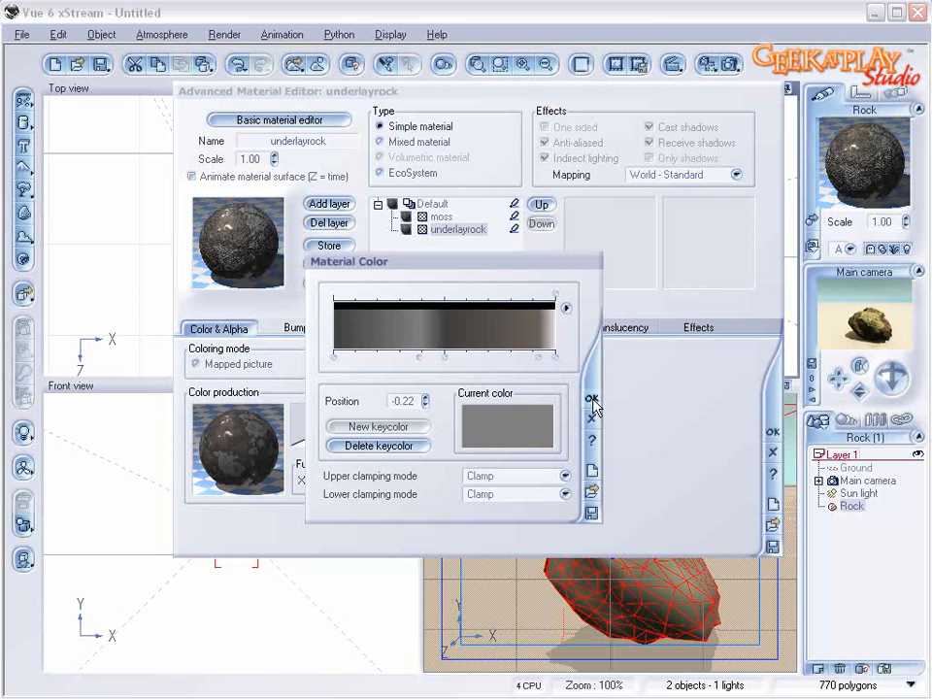
Step: Test-render the rock with the gray key color, close the render and accept the color map
left_click(731, 63)
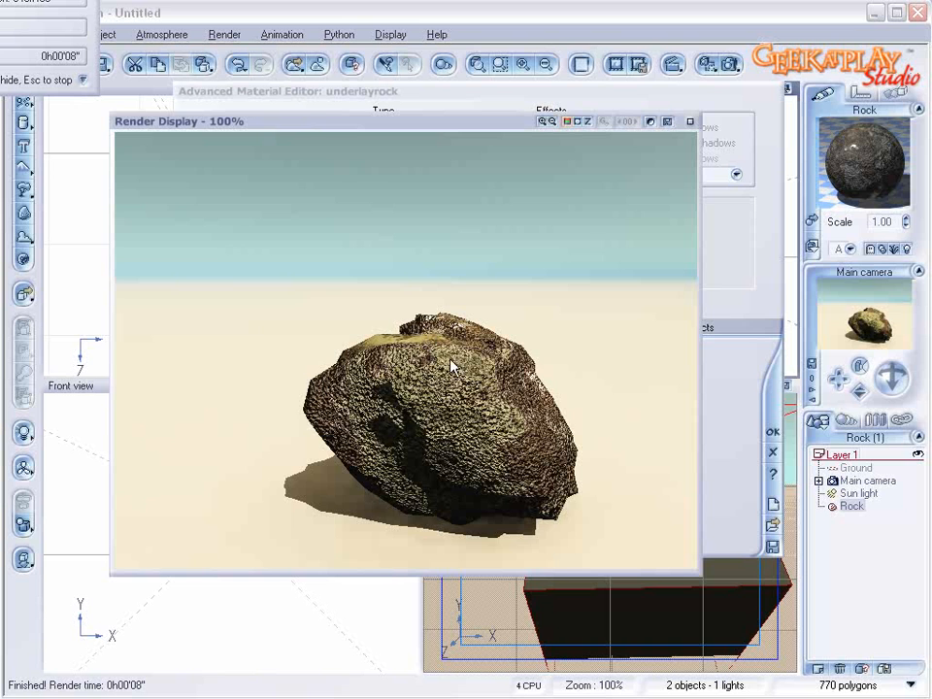
left_click(689, 121)
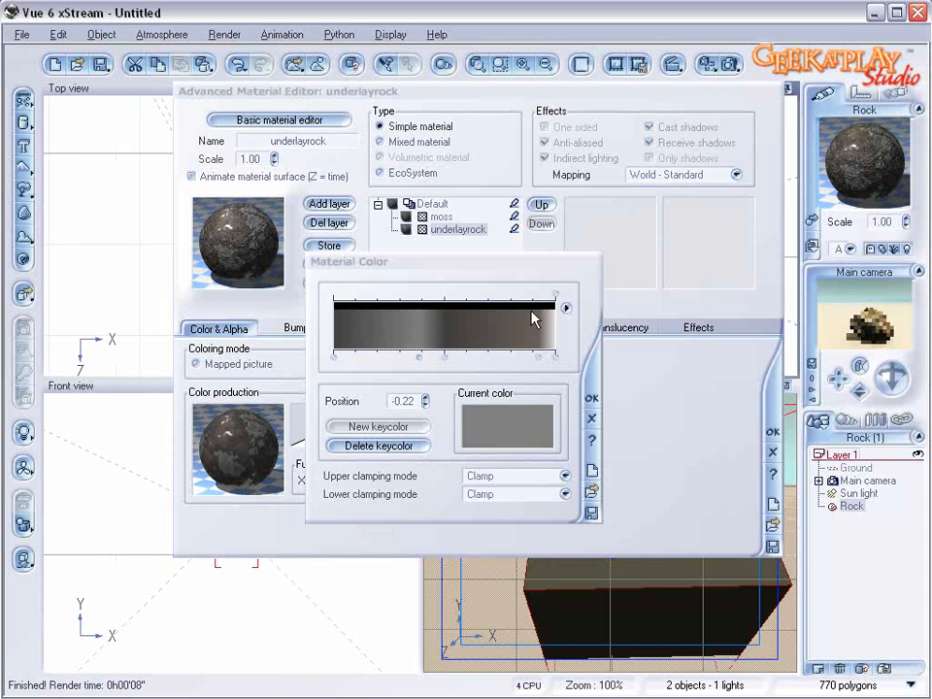
left_click(591, 395)
Step: Switch the underlayrock layer to Object - Standard mapping at scale 0.40 and check the rock in a render
left_click(728, 175)
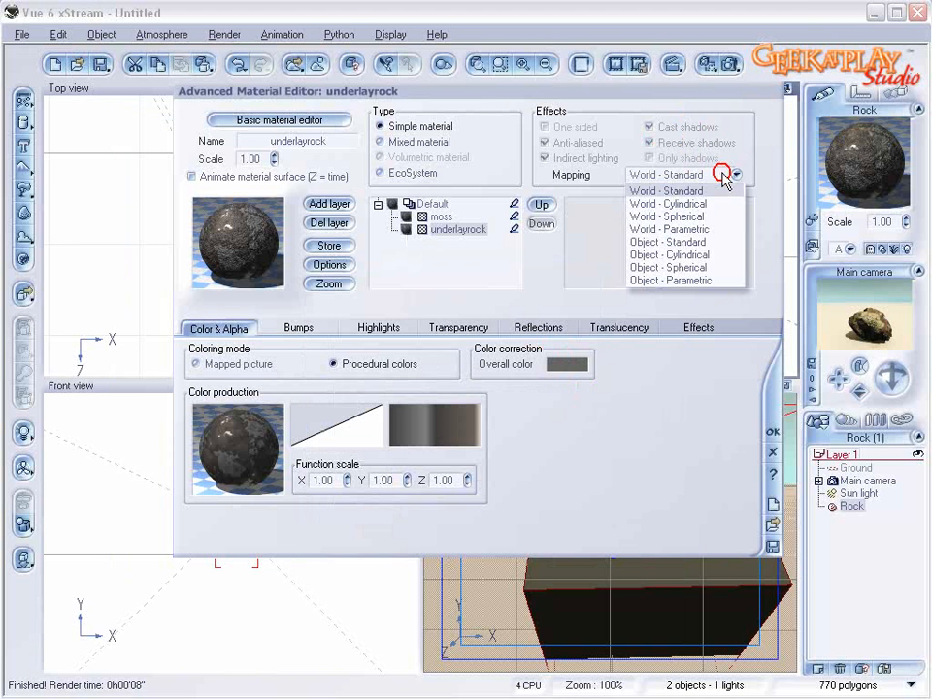
left_click(715, 243)
left_click(275, 162)
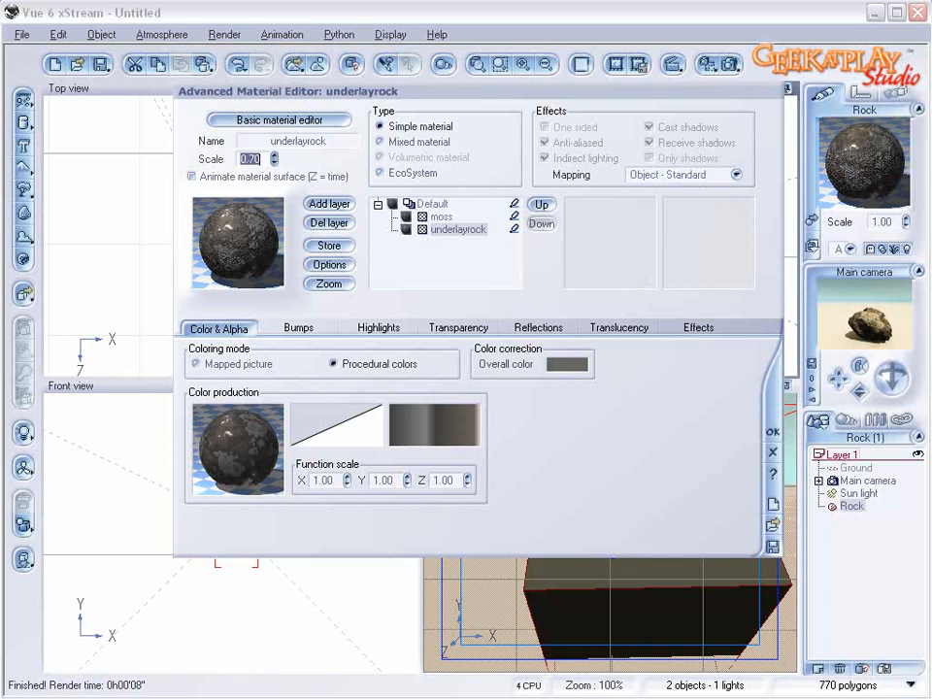
left_click(276, 161)
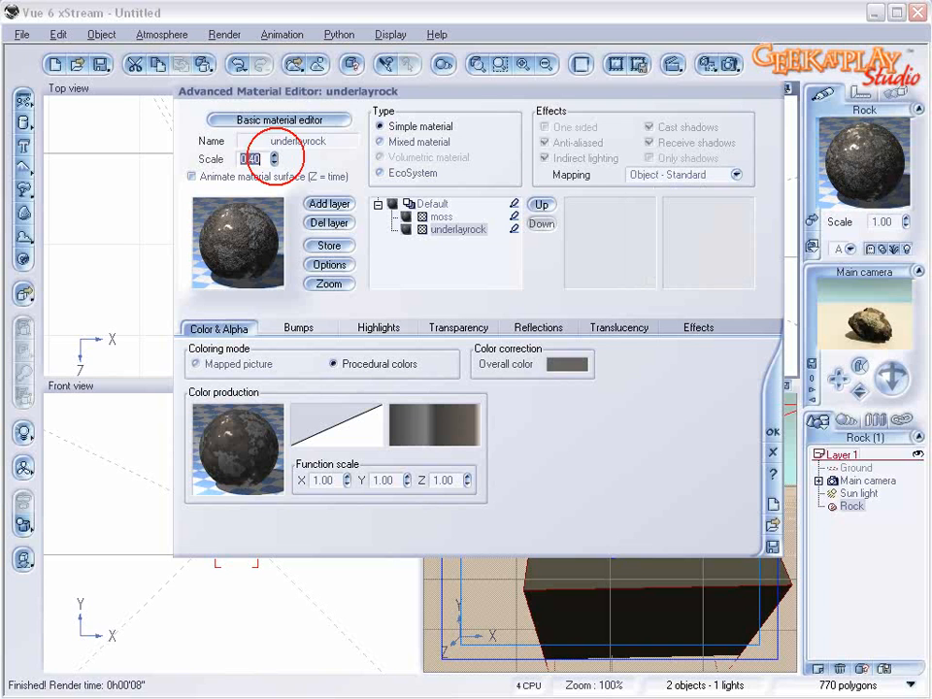
left_click(713, 61)
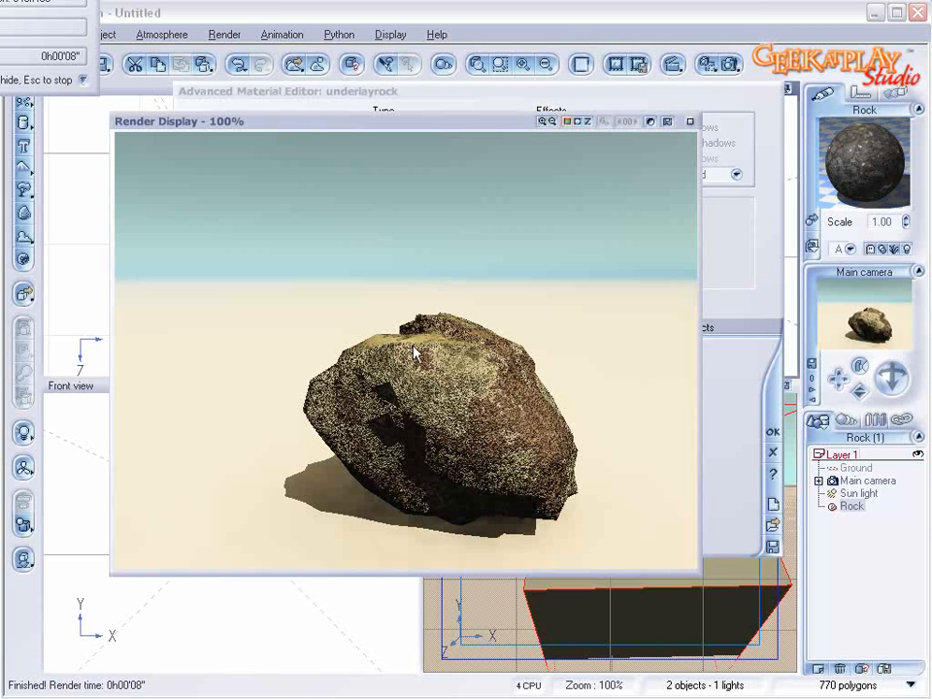
left_click(690, 122)
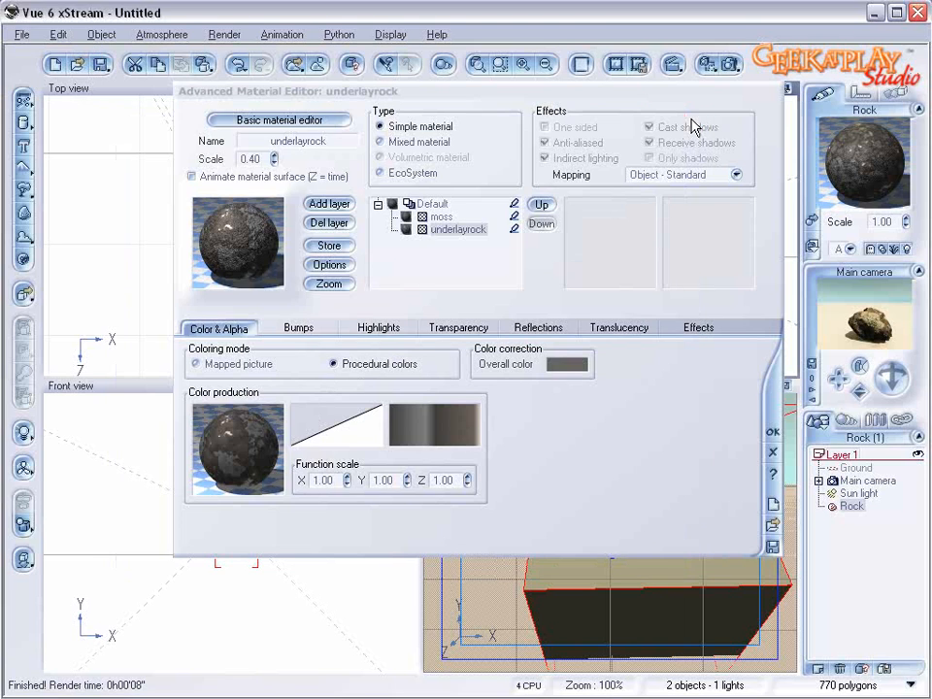
Step: Rename the whole layered material as Darkrock and accept it
left_click(442, 206)
double_click(316, 141)
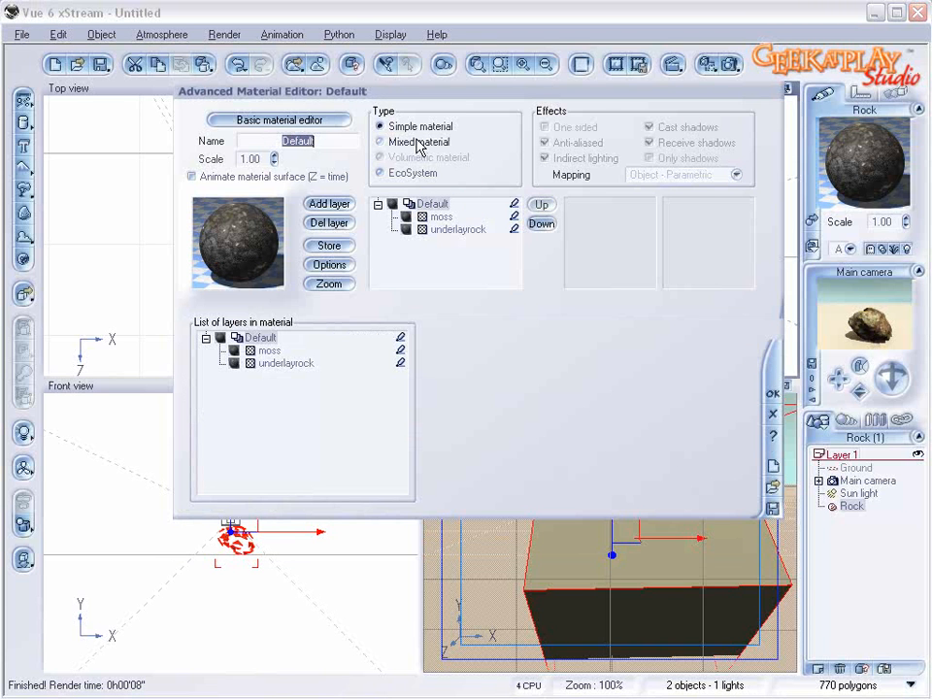
type("Darkrock")
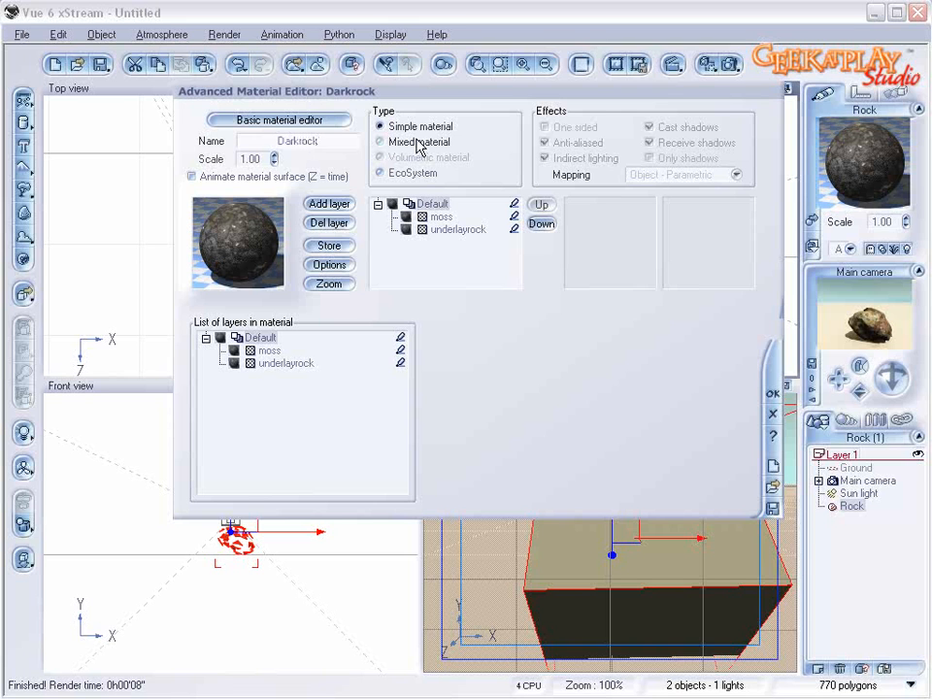
left_click(456, 289)
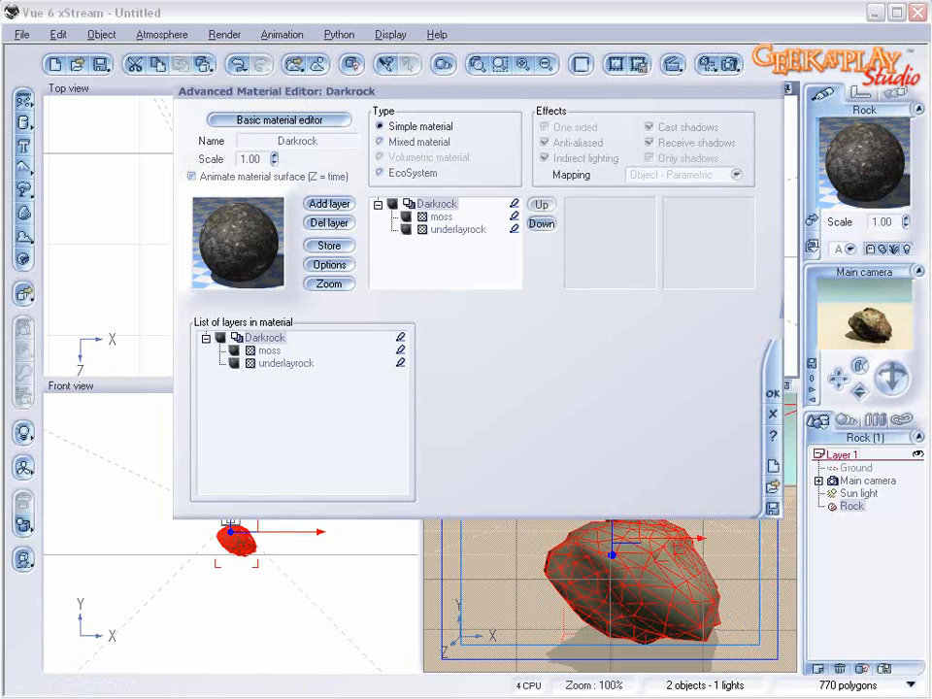
left_click(771, 396)
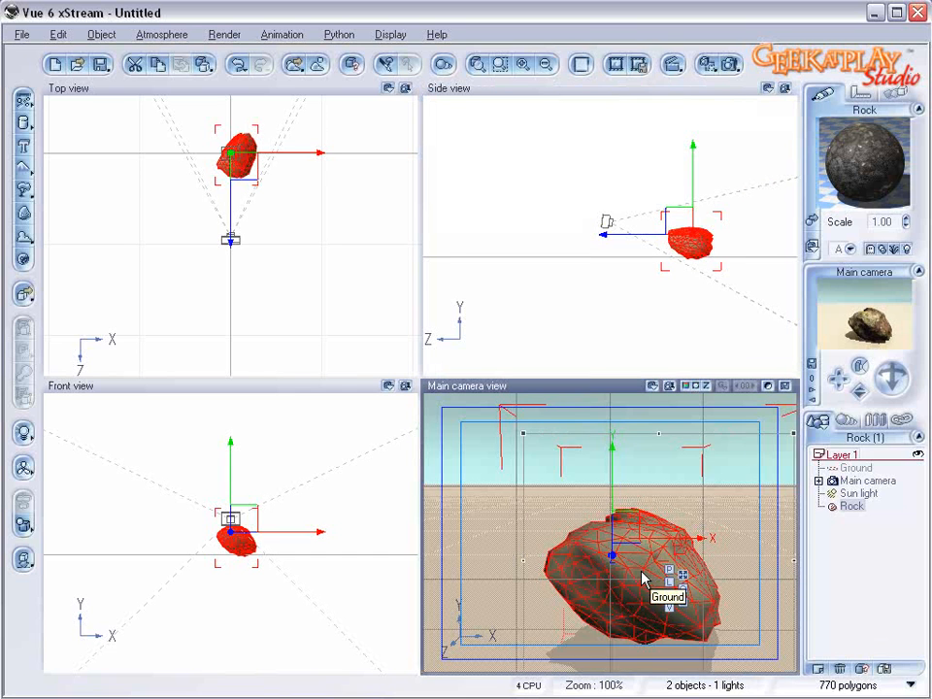
Step: Delete the rock from the scene
key("Delete")
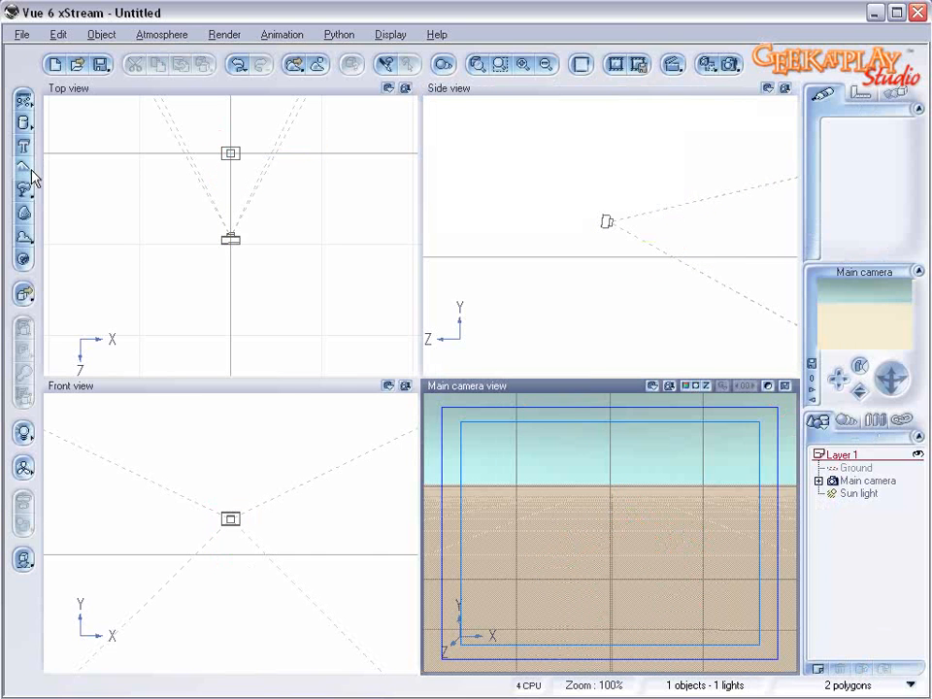
Step: Add a terrain to the scene and move it back so it sits farther in front of the camera
left_click(24, 126)
left_click_drag(290, 336, 266, 157)
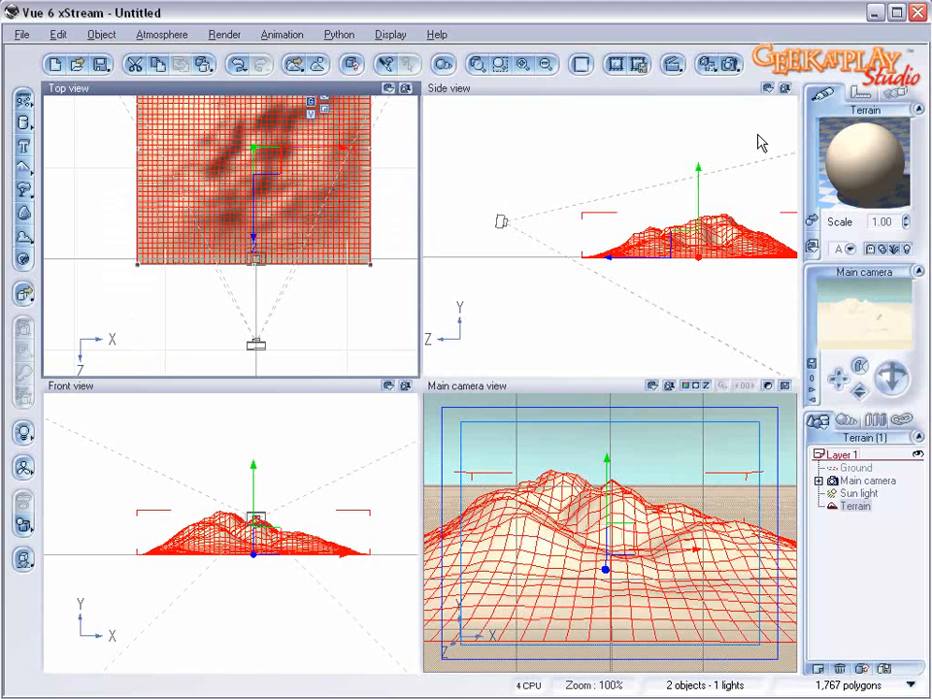
left_click(645, 248)
scroll(644, 246, "down", 5)
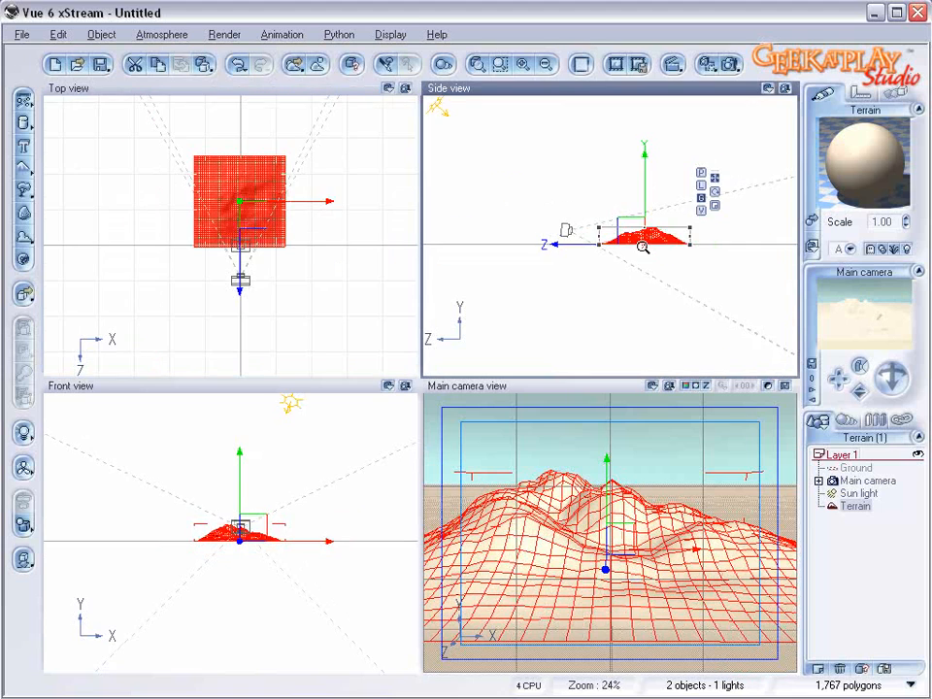
left_click_drag(660, 228, 797, 205)
left_click_drag(690, 224, 732, 225)
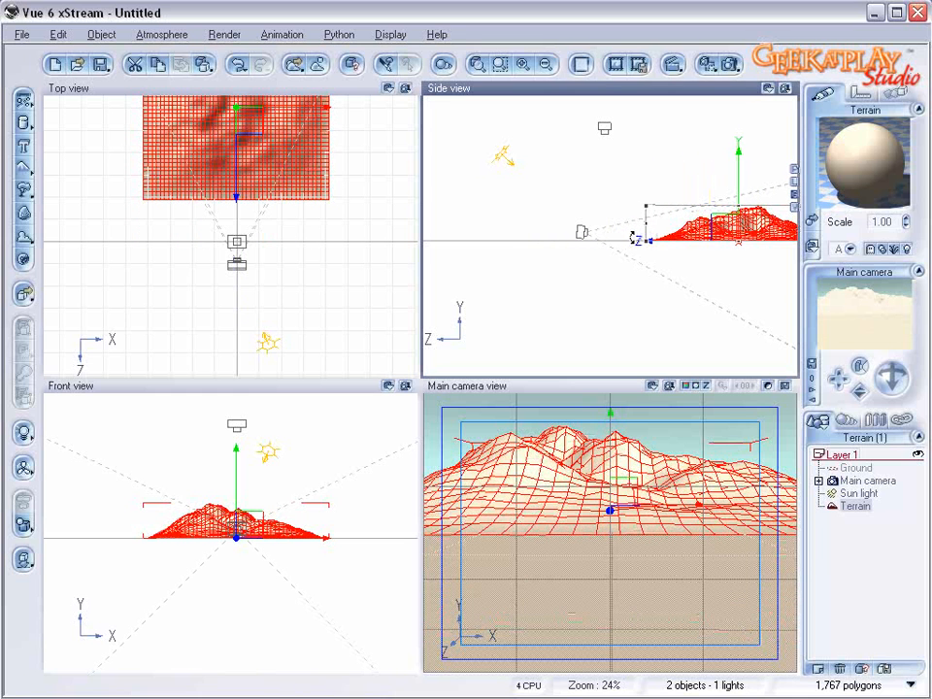
Step: Open the terrain's material for editing and set the first key color of its color map to a neutral near-black gray
double_click(856, 179)
left_click(461, 131)
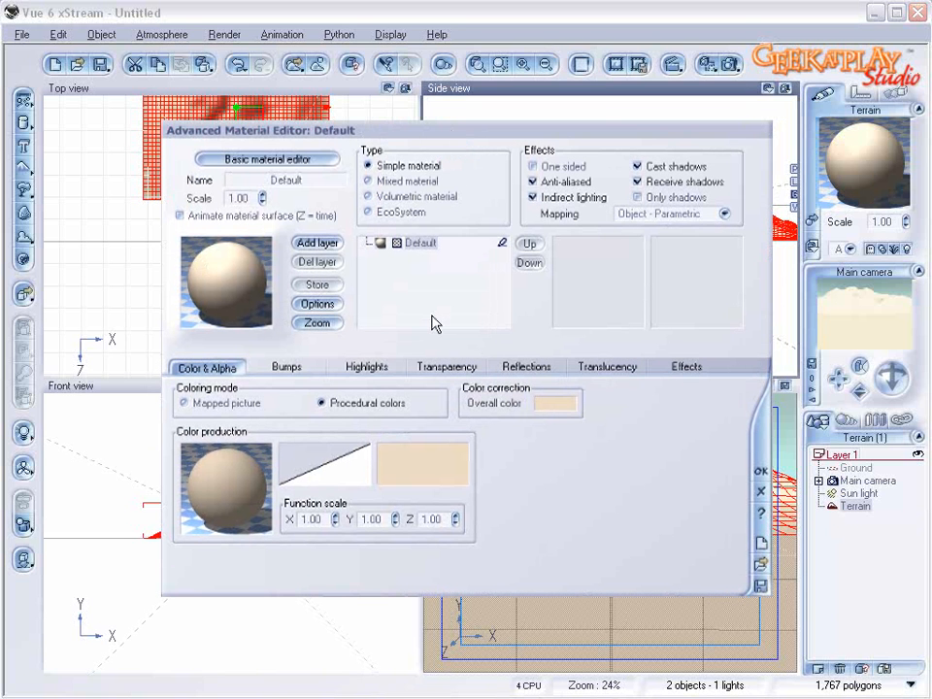
right_click(416, 476)
left_click(433, 478)
double_click(337, 326)
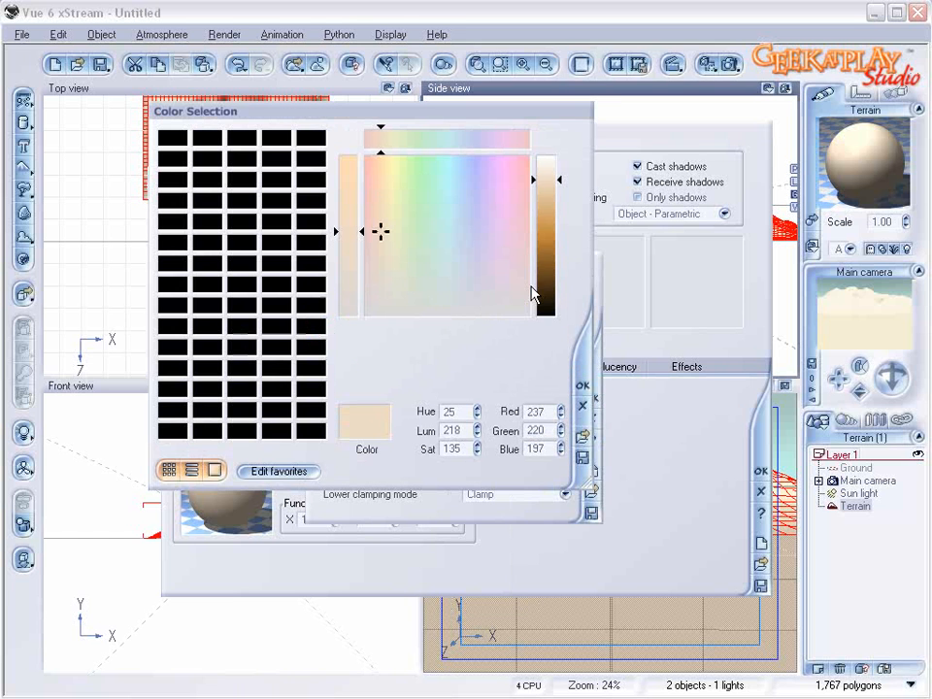
left_click(544, 302)
left_click(398, 325)
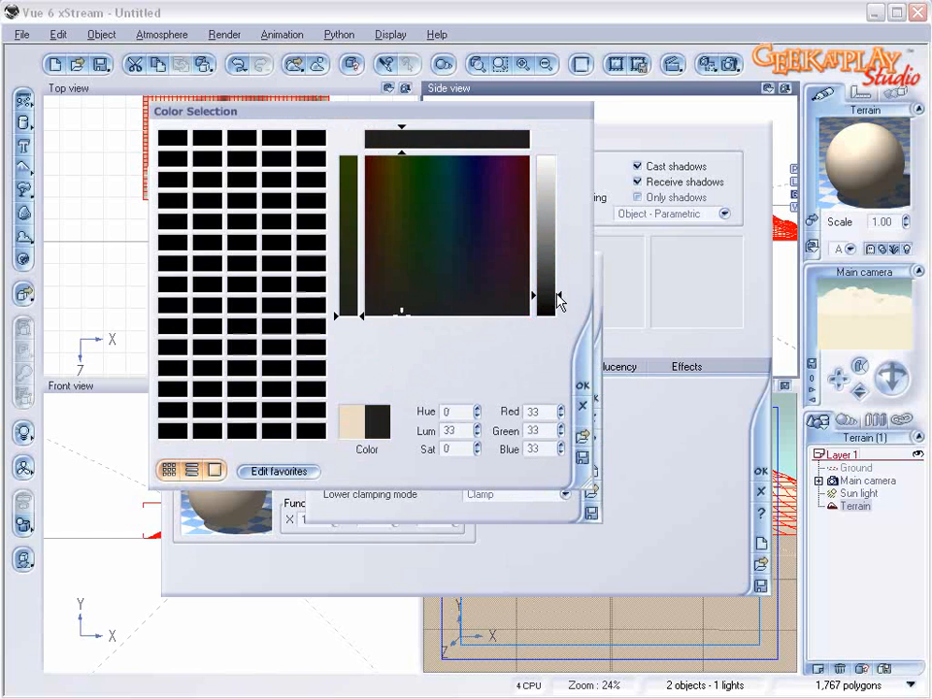
left_click_drag(557, 293, 549, 289)
left_click(582, 386)
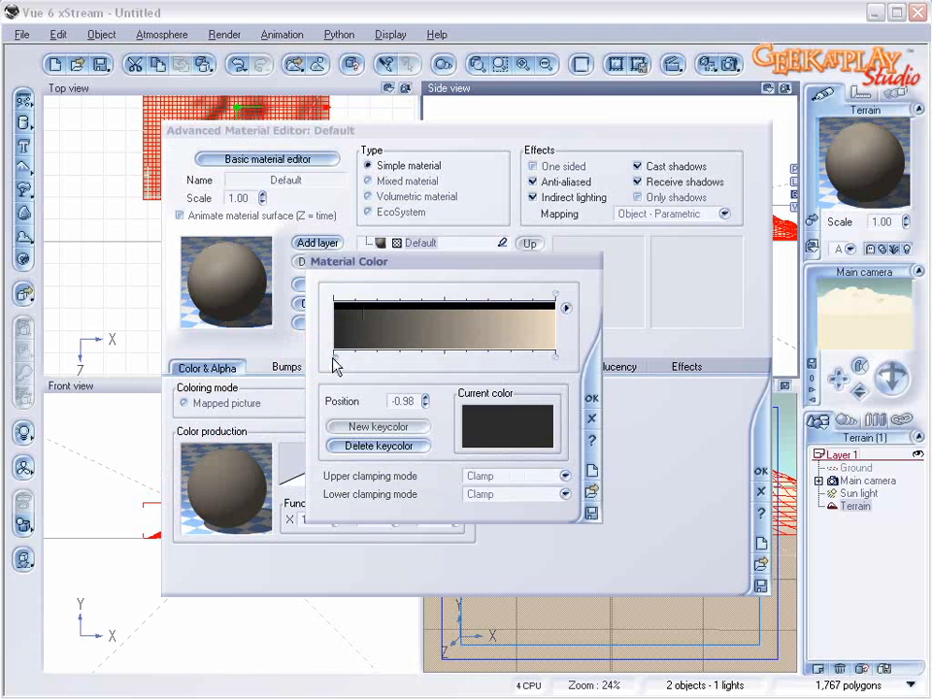
Step: Set the end key color of the color map to dark gray, RGB 63, 63, 63, and accept the color map
left_click(554, 360)
right_click(537, 415)
left_click(563, 418)
left_click(377, 386)
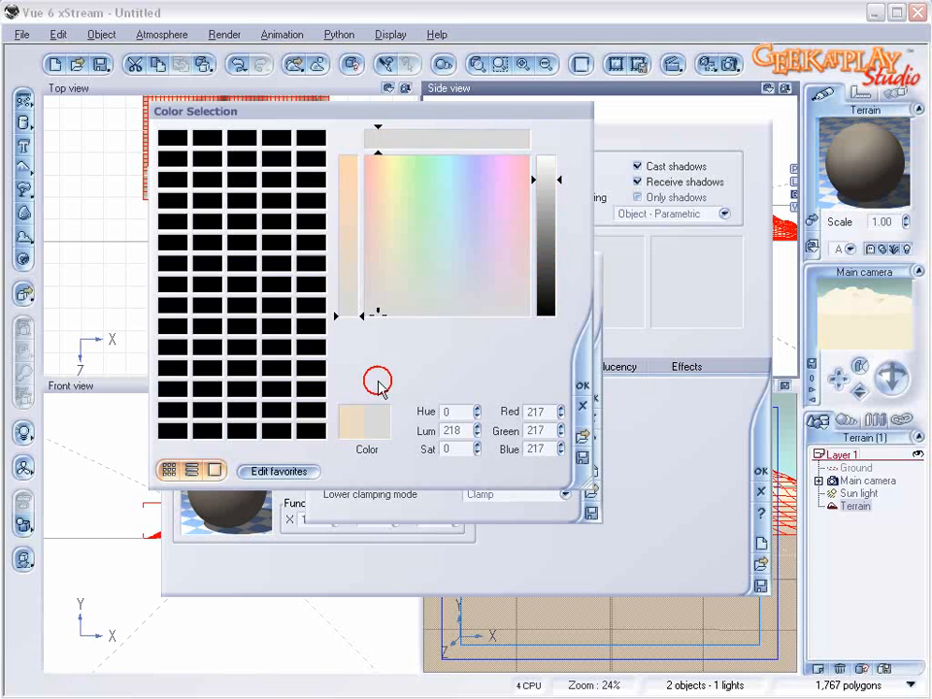
left_click_drag(544, 256, 543, 283)
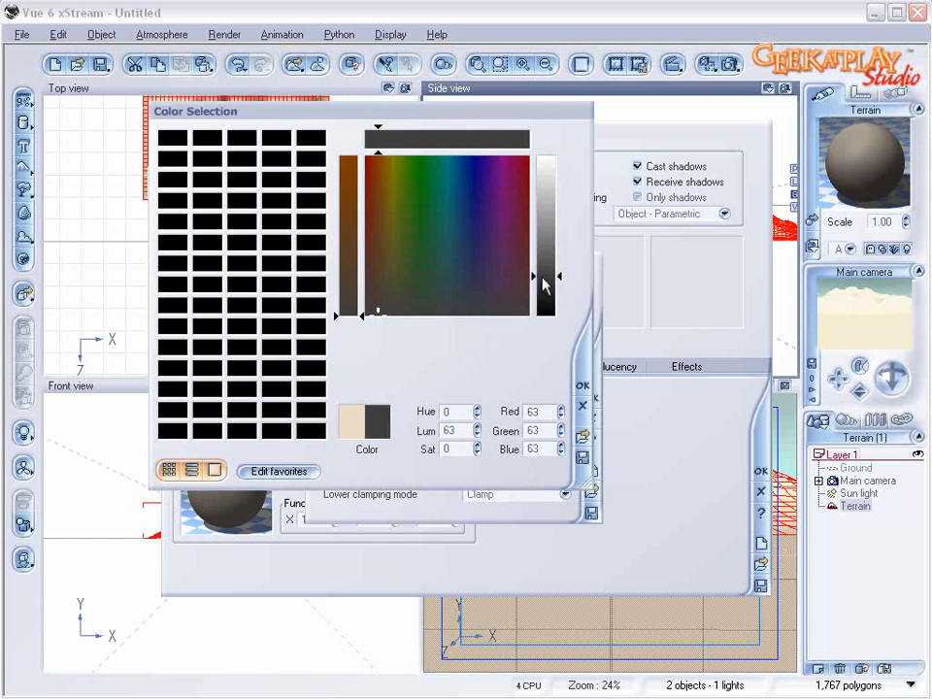
left_click(580, 385)
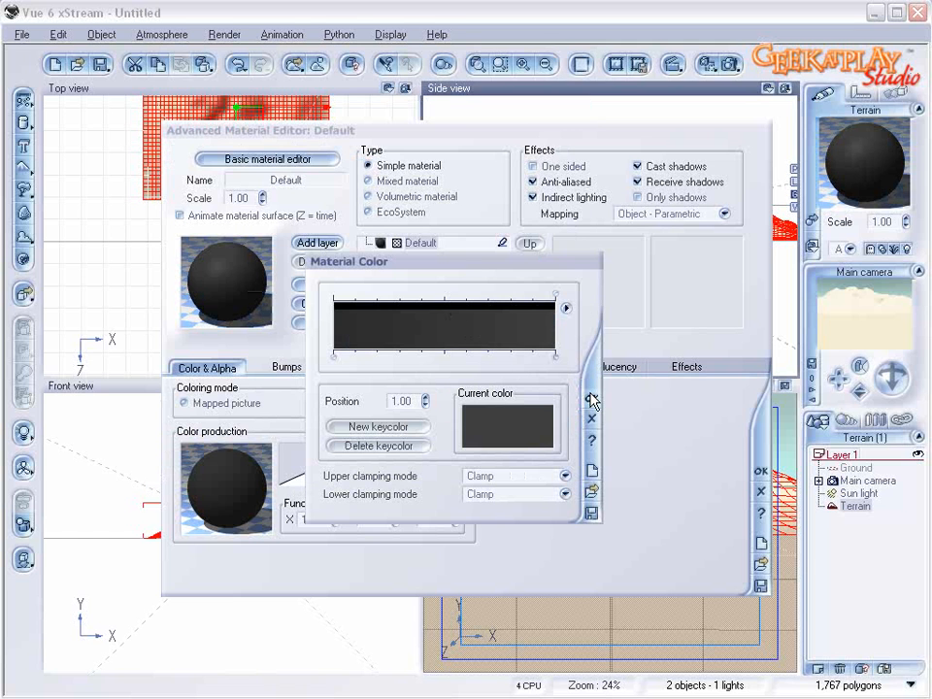
left_click(591, 397)
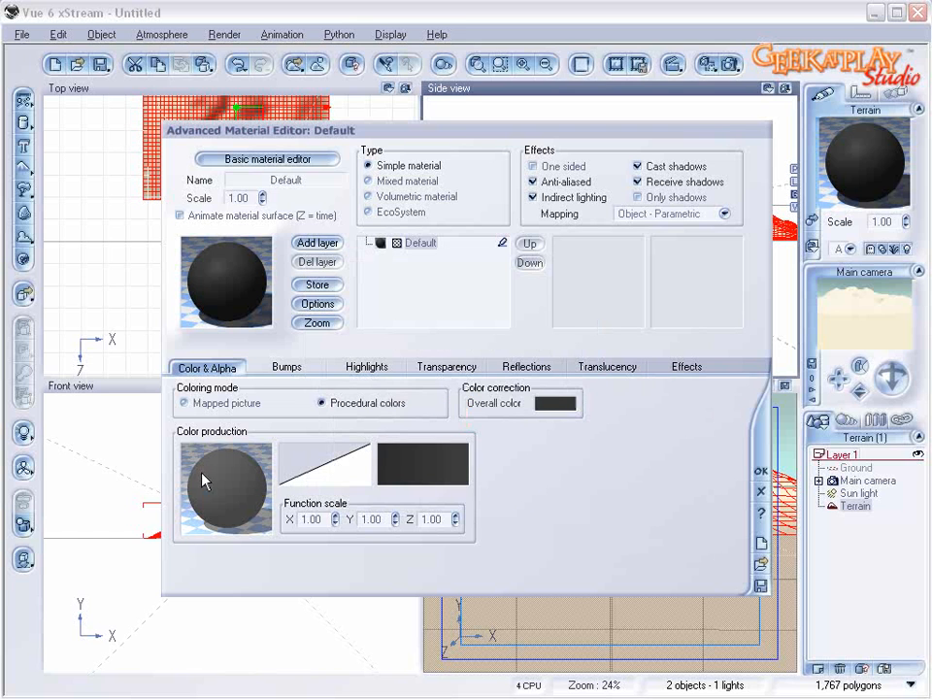
Step: Edit the color production function, delete its filter and constant nodes, and reposition the color map node
right_click(231, 475)
left_click(291, 481)
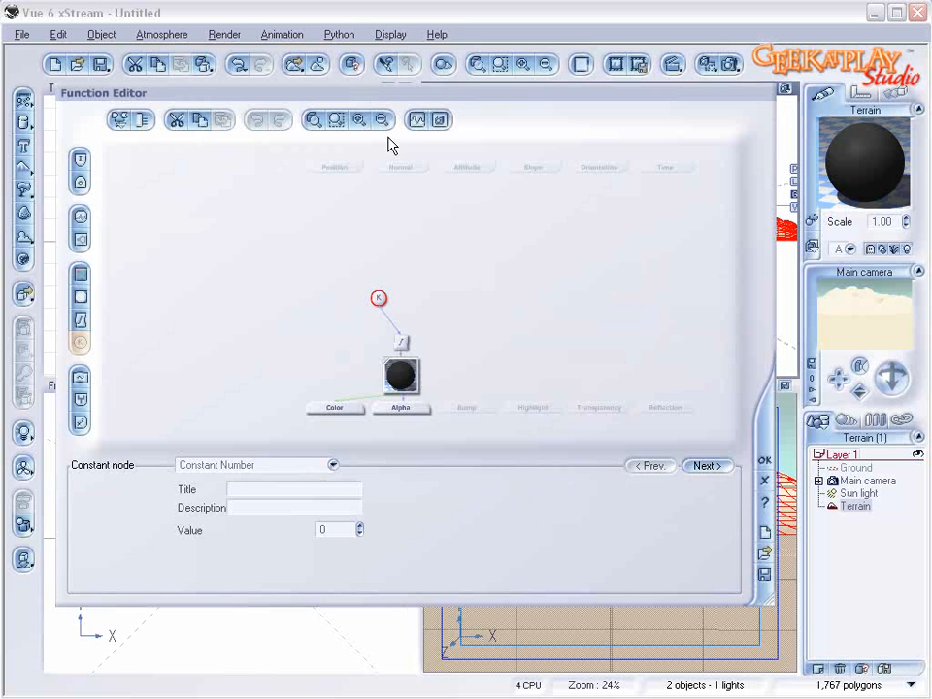
left_click(399, 342)
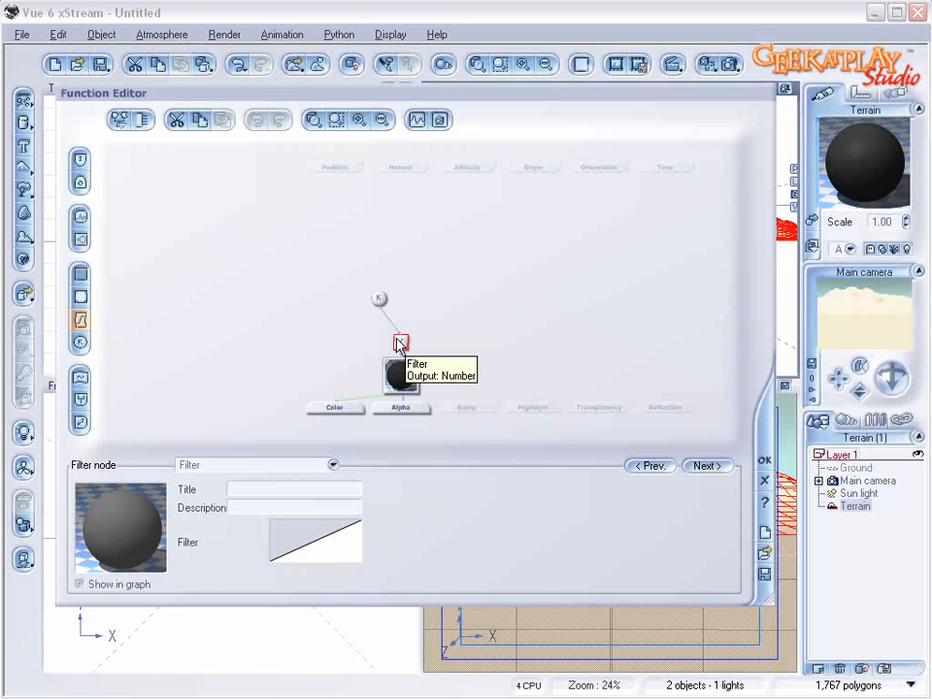
key("Delete")
left_click(382, 298)
key("Delete")
left_click_drag(393, 369, 349, 332)
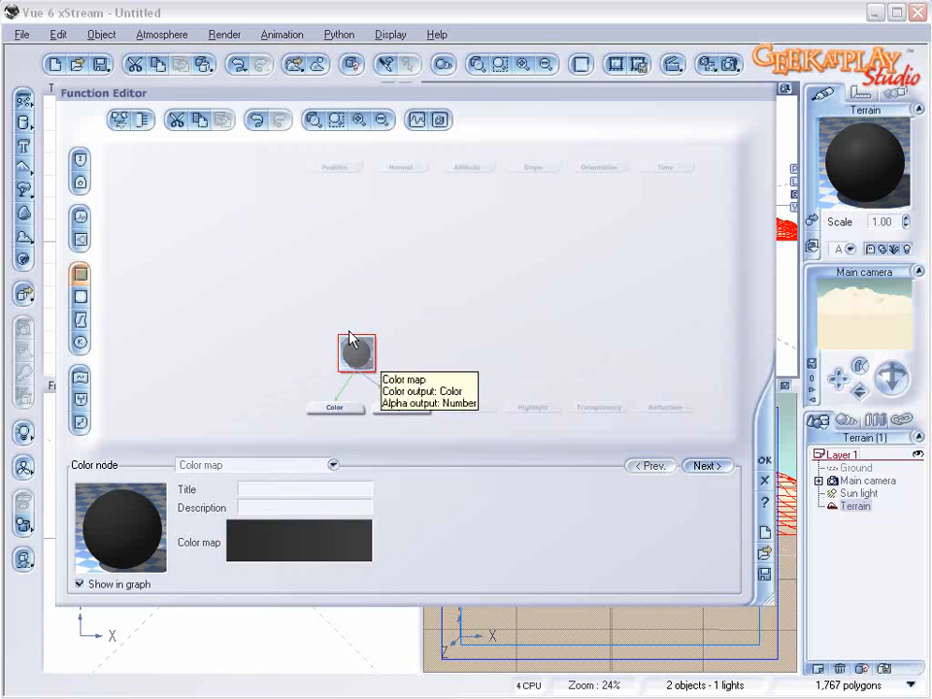
Step: Feed the color map from a Simple Fractal node with largest feature about 4.7, roughness 0.77 and gain 1.83, and accept the function
left_click(342, 311)
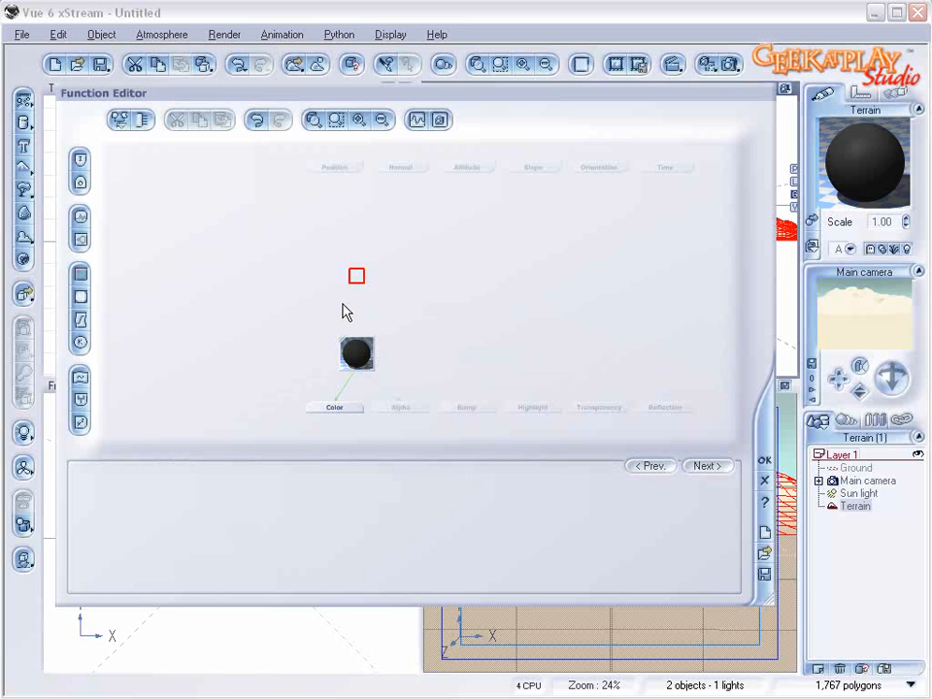
left_click(81, 238)
left_click_drag(358, 328, 354, 282)
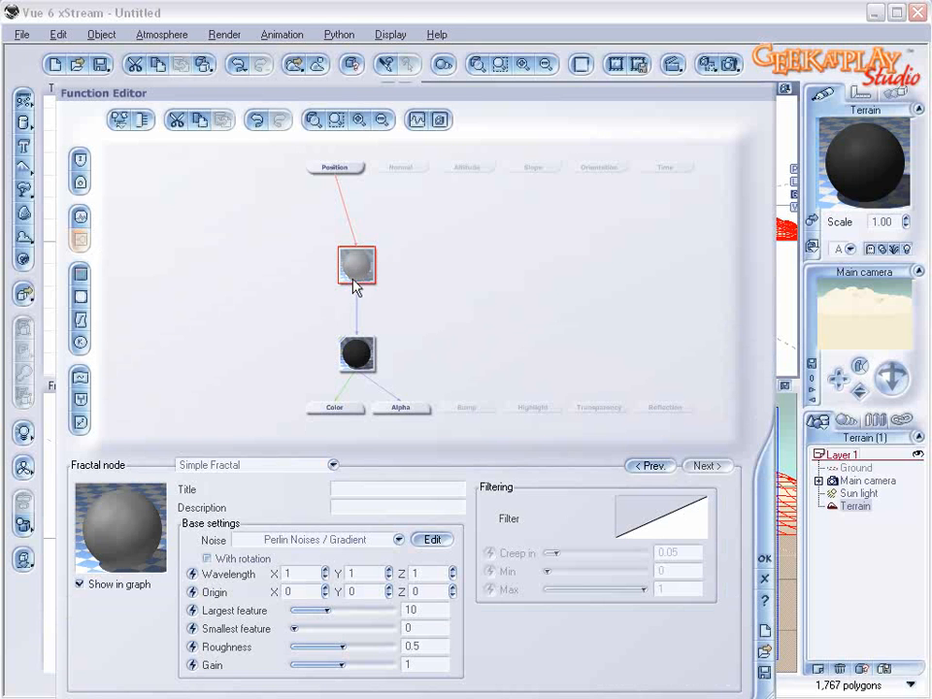
left_click_drag(366, 636, 361, 666)
left_click_drag(334, 612, 327, 610)
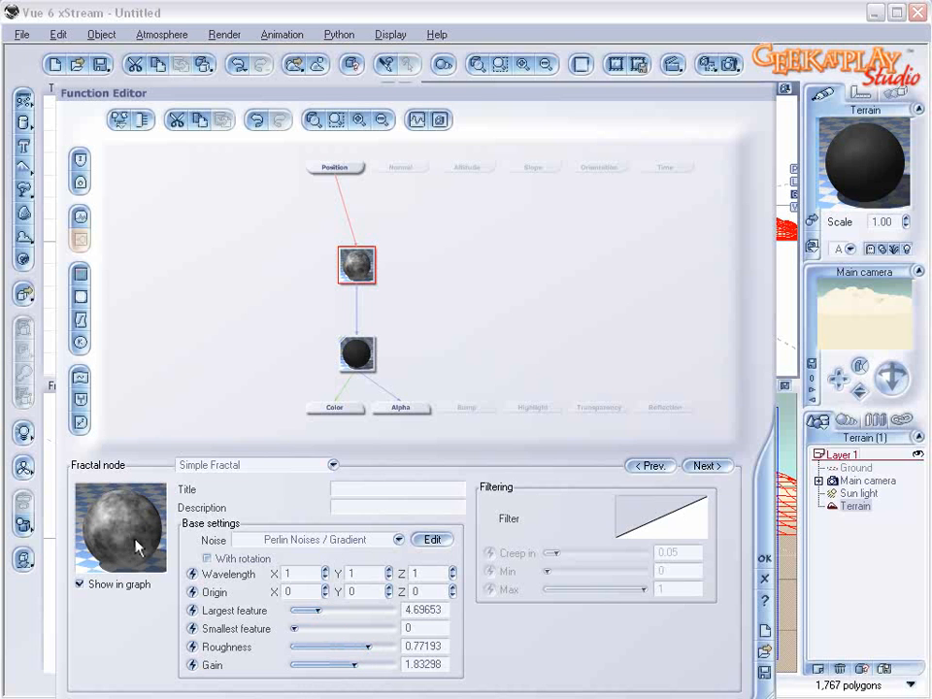
left_click(763, 558)
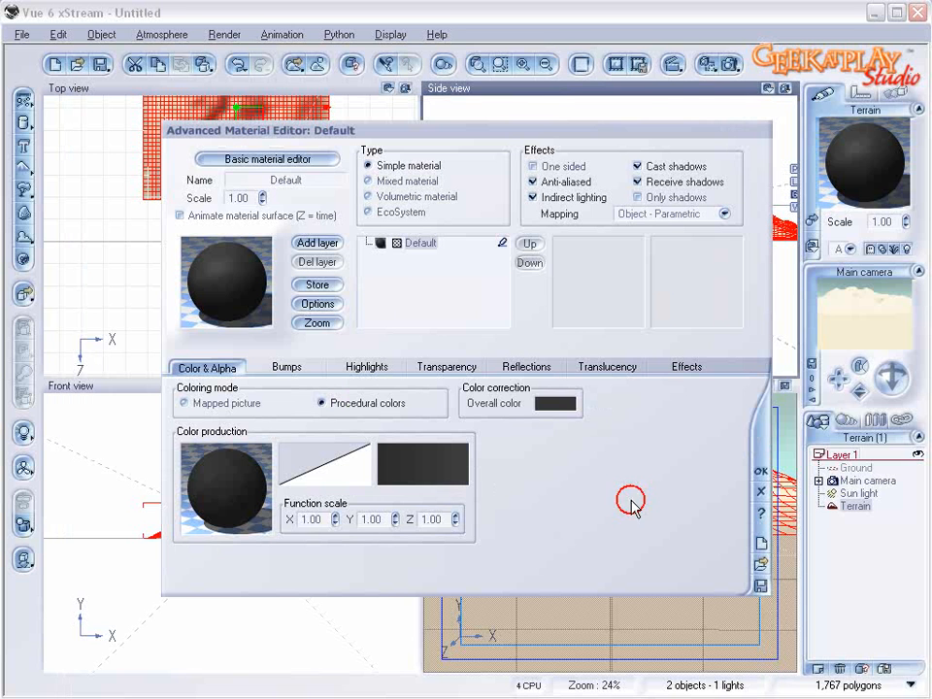
Step: Edit the bump function, connect the Bump output to the existing fractal node and accept it
left_click(279, 374)
right_click(250, 499)
left_click(288, 449)
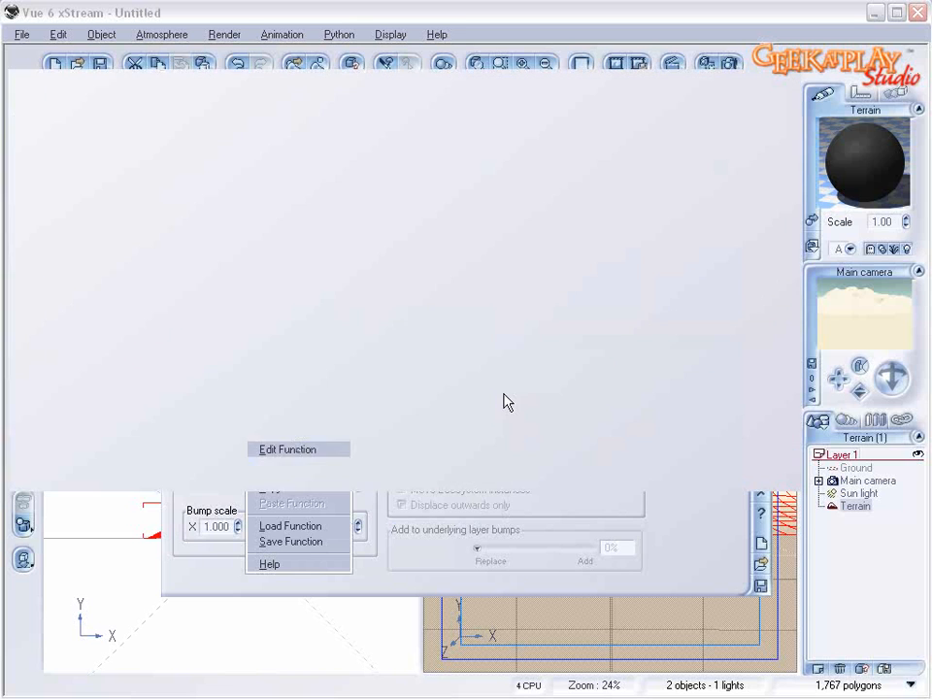
left_click_drag(414, 400, 304, 266)
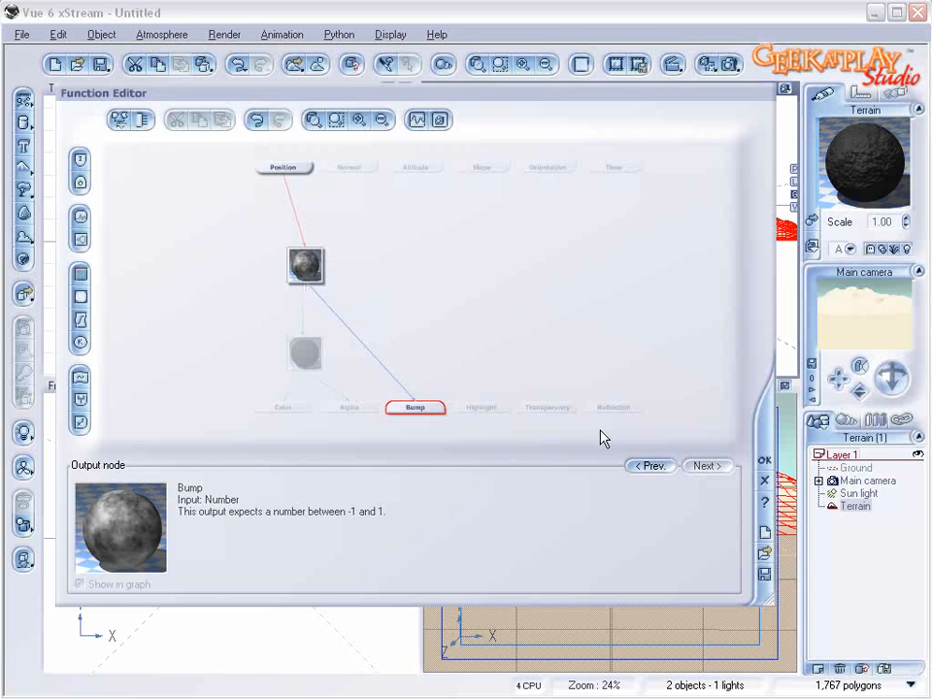
left_click(762, 462)
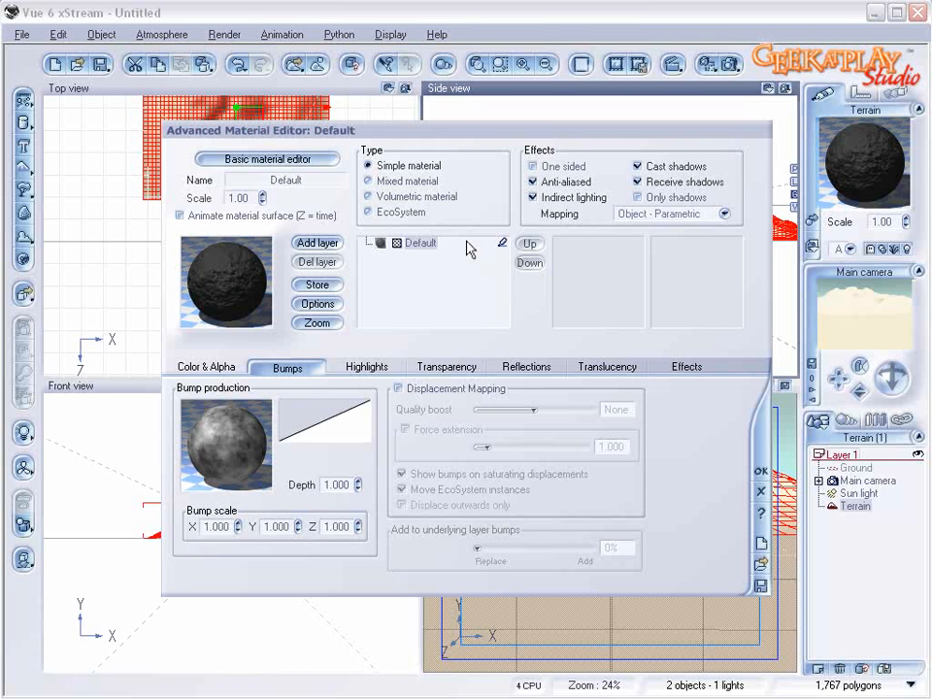
Step: Make the terrain material mixed with Snow from Landscapes as the second material, and enable distribution by local slope, altitude and orientation
left_click(412, 183)
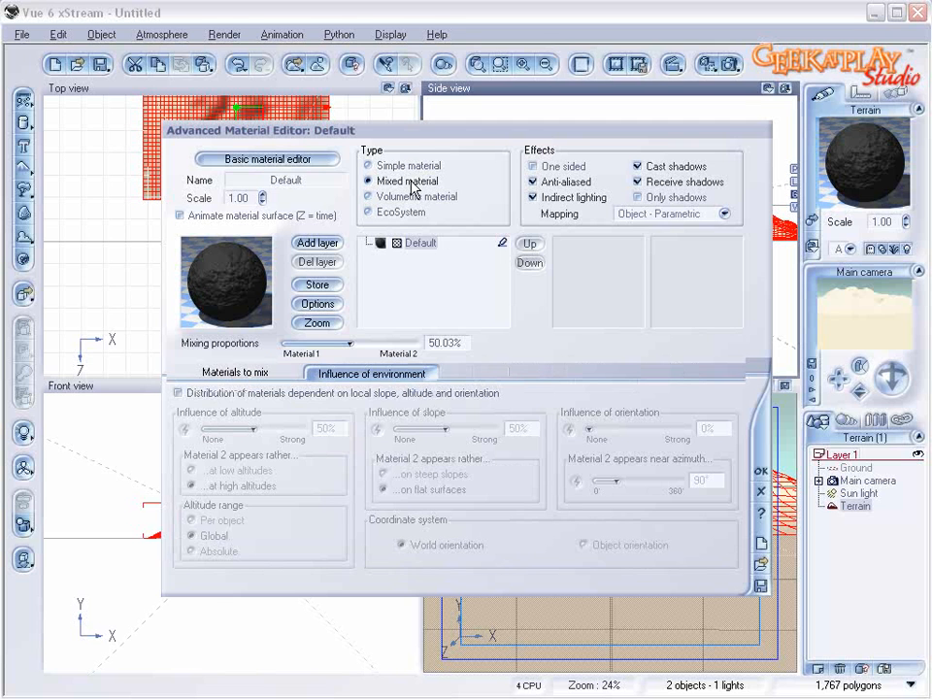
left_click(450, 268)
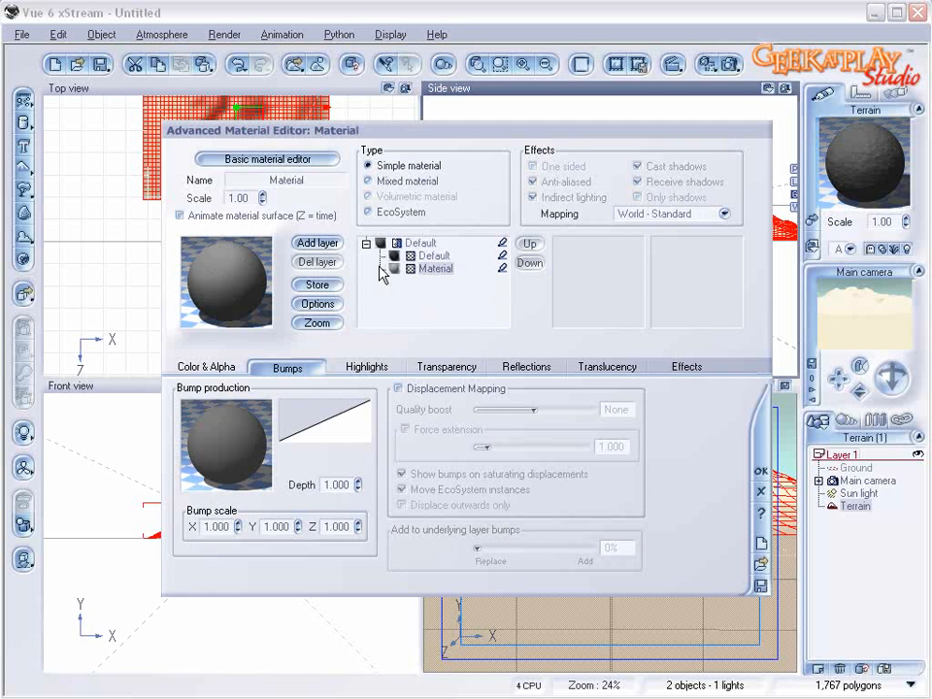
left_click(245, 277)
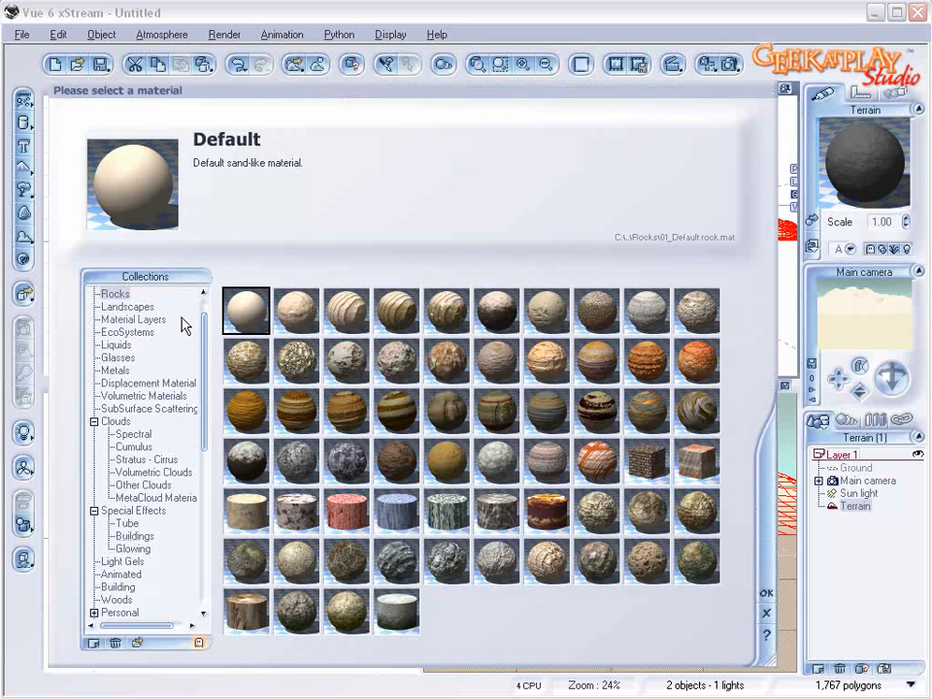
left_click(151, 308)
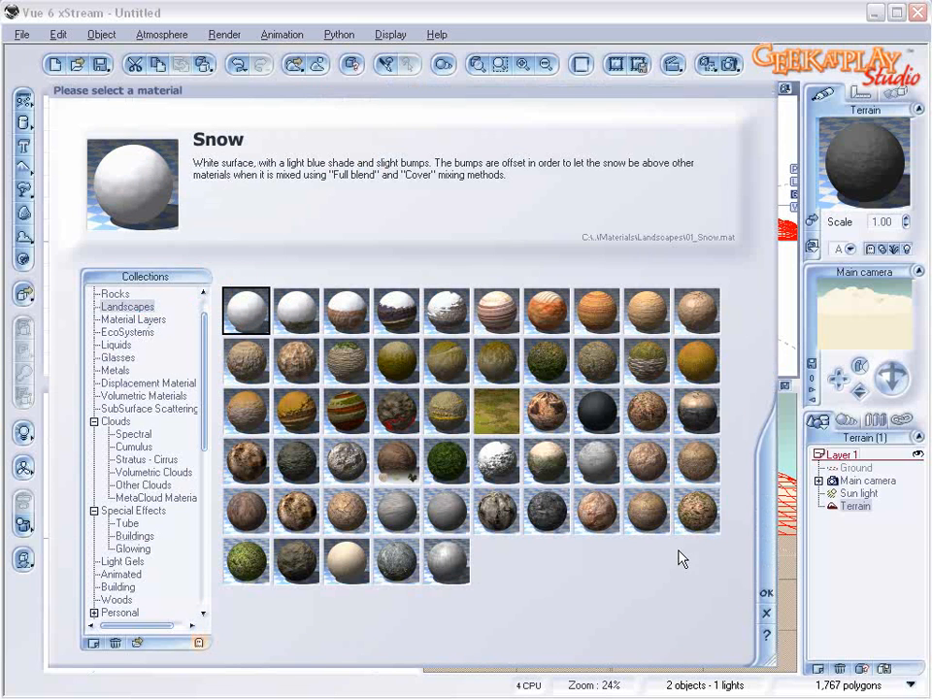
left_click(766, 596)
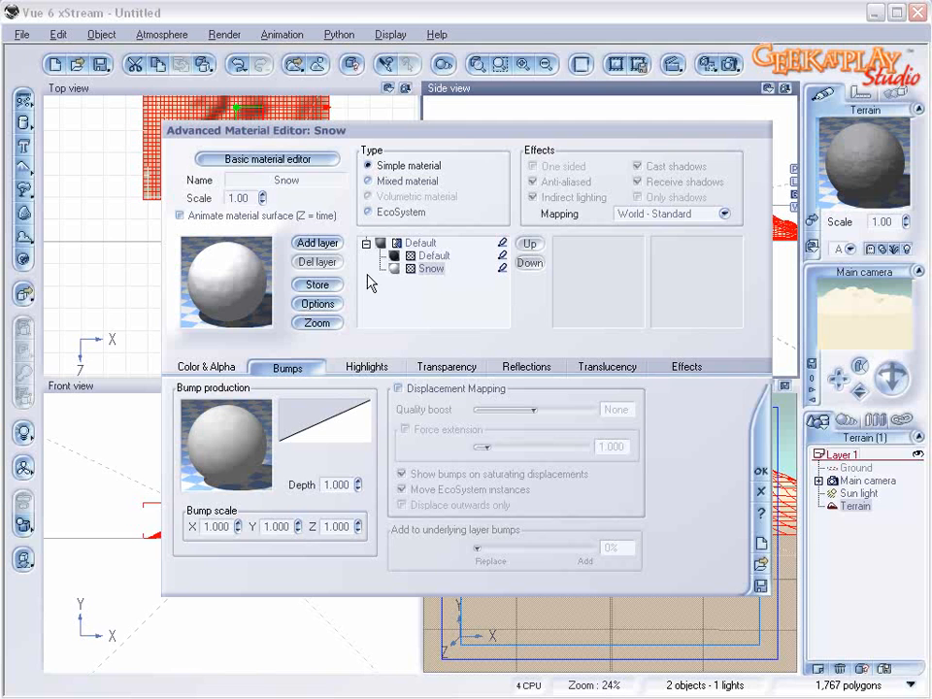
left_click(420, 243)
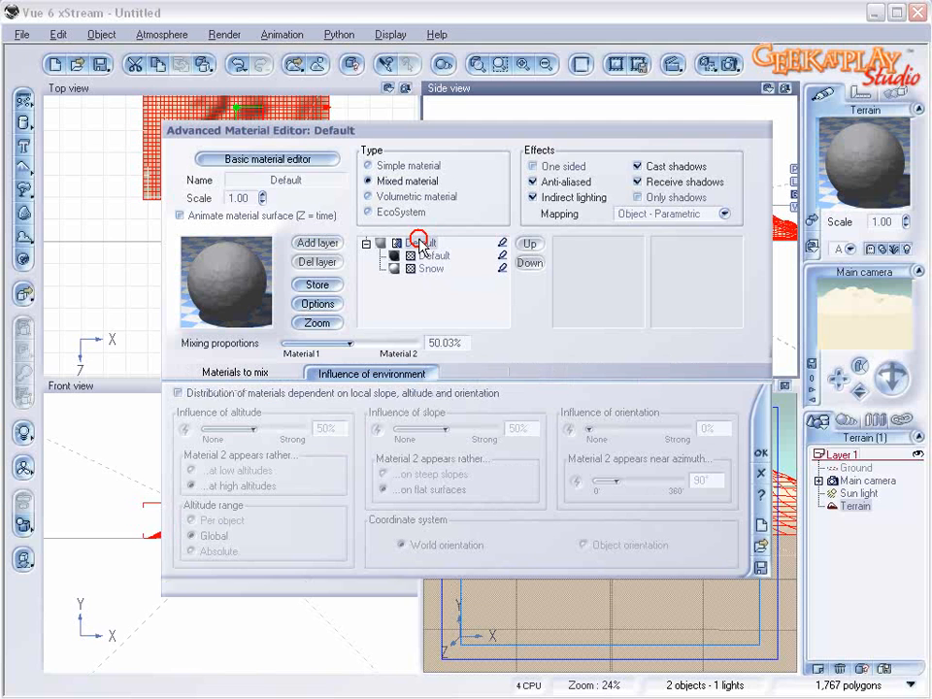
left_click(271, 393)
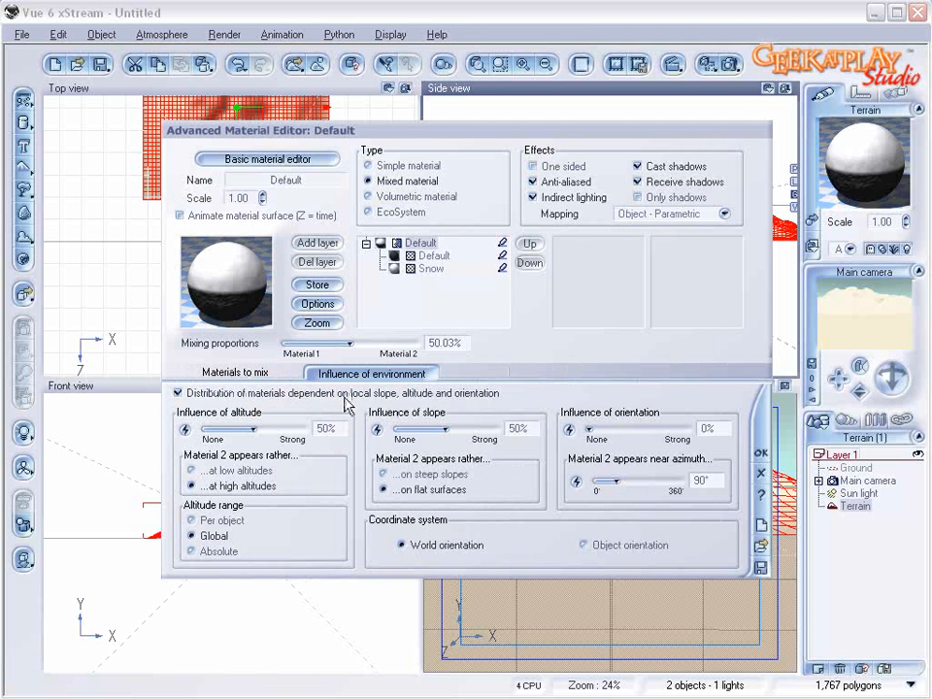
Step: Drive the material distribution with a Simple Fractal node at largest feature about 5.05, roughness 0.86 and gain 2.24, and accept it
left_click(215, 374)
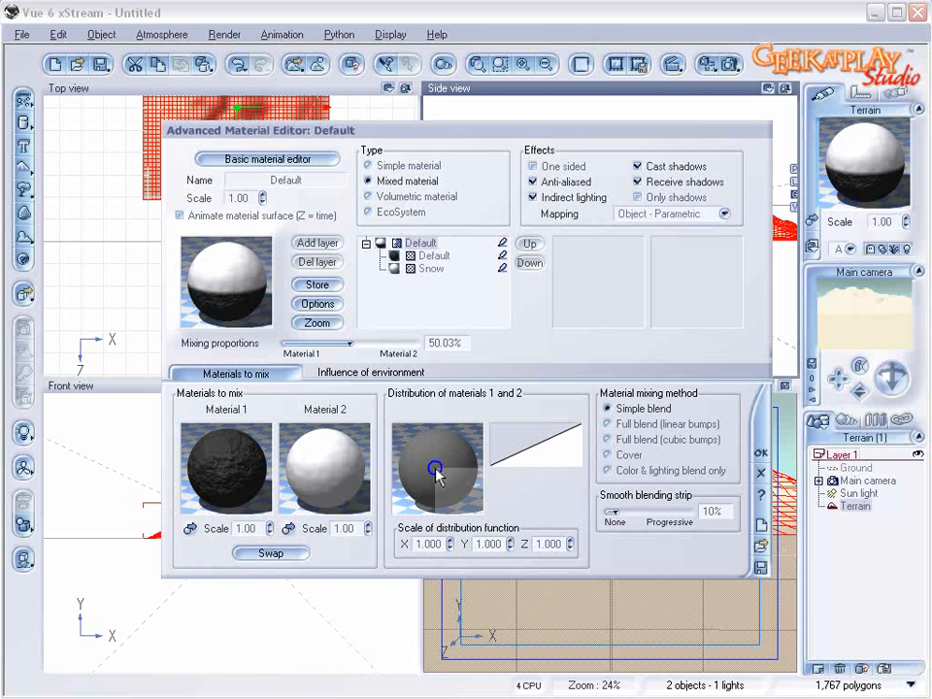
right_click(437, 470)
left_click(475, 480)
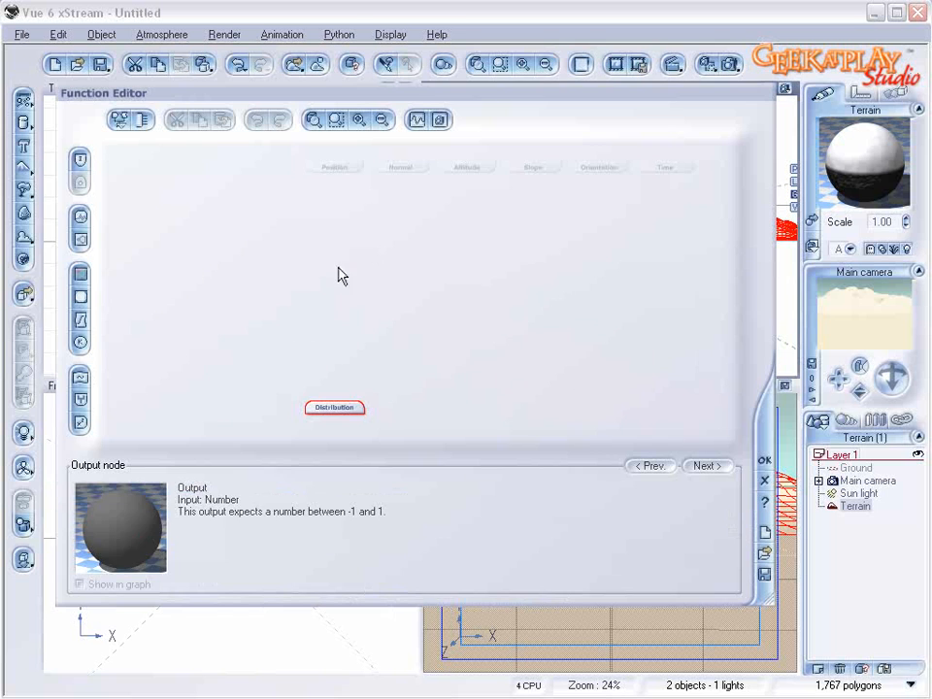
left_click(83, 239)
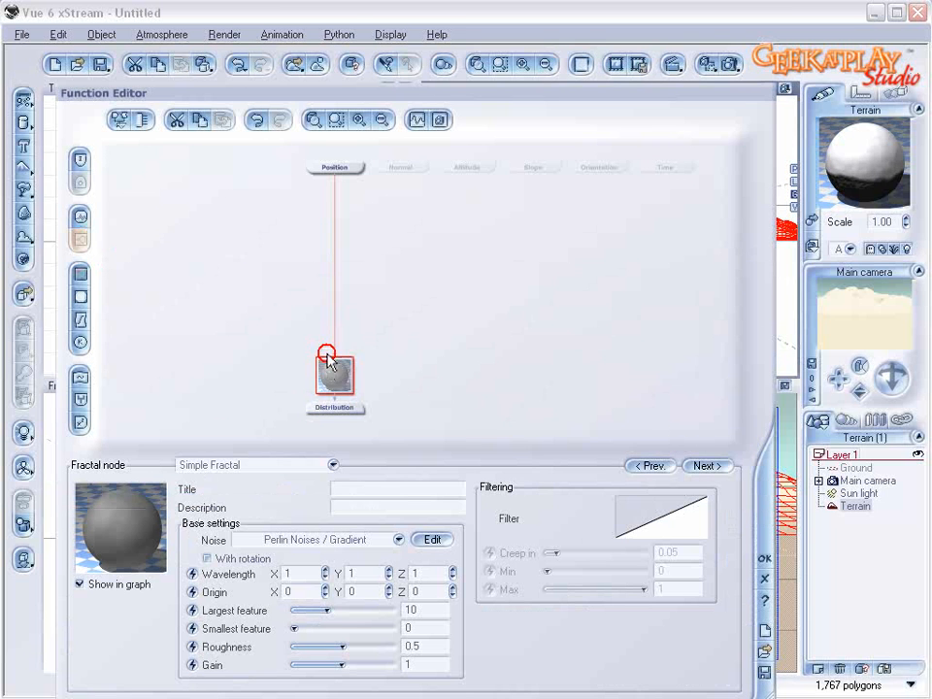
left_click_drag(341, 647, 364, 661)
left_click_drag(327, 609, 320, 610)
left_click_drag(369, 647, 375, 647)
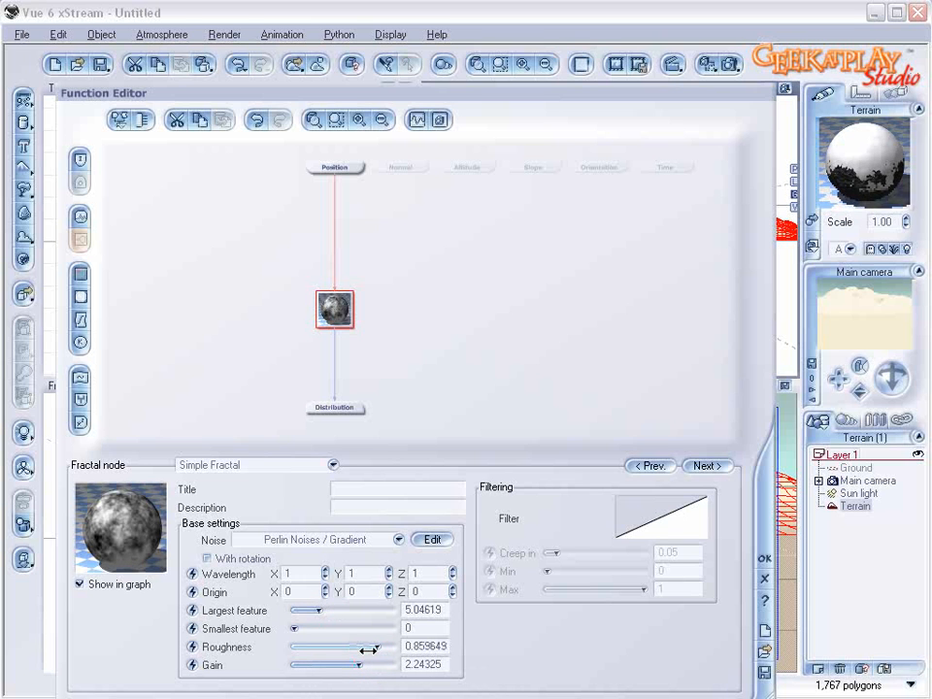
left_click(763, 557)
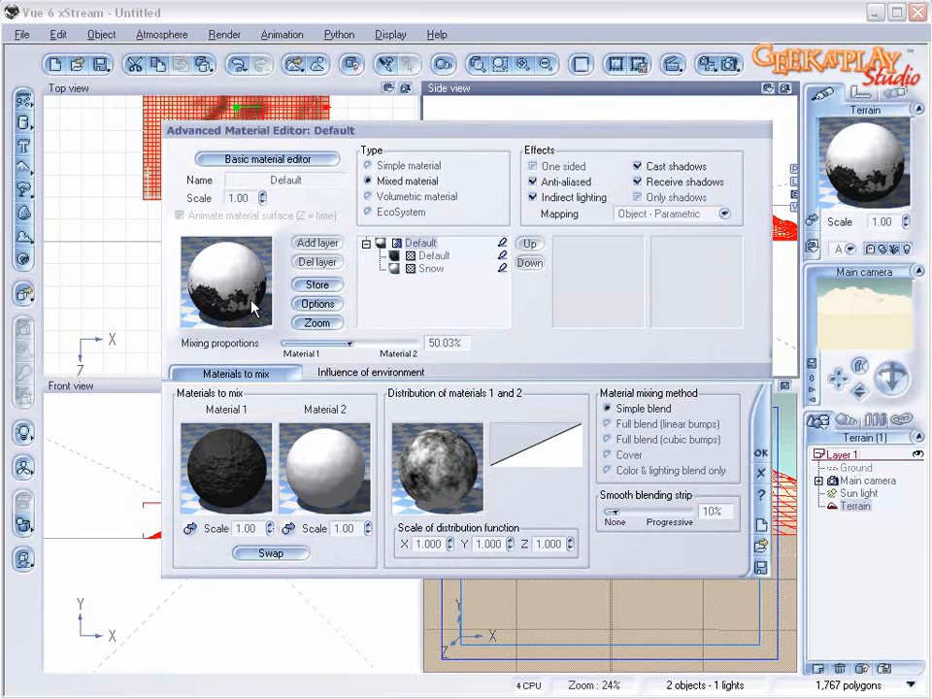
Step: Use the Cover mixing method, with slope influence at 43%, orientation influence at 11% and Material 2 near azimuth 195°
left_click(621, 454)
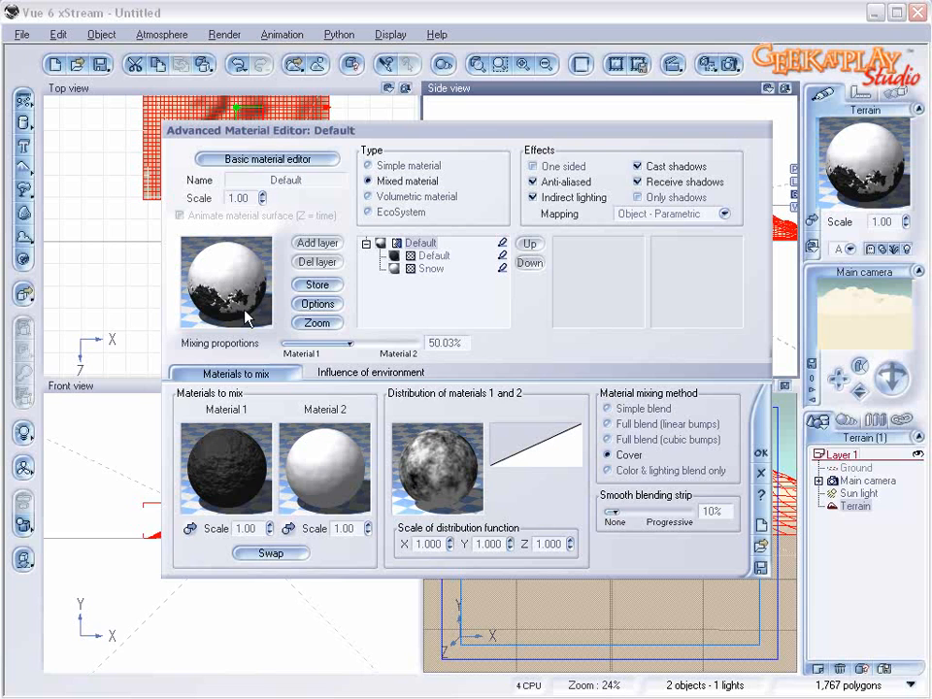
left_click(312, 373)
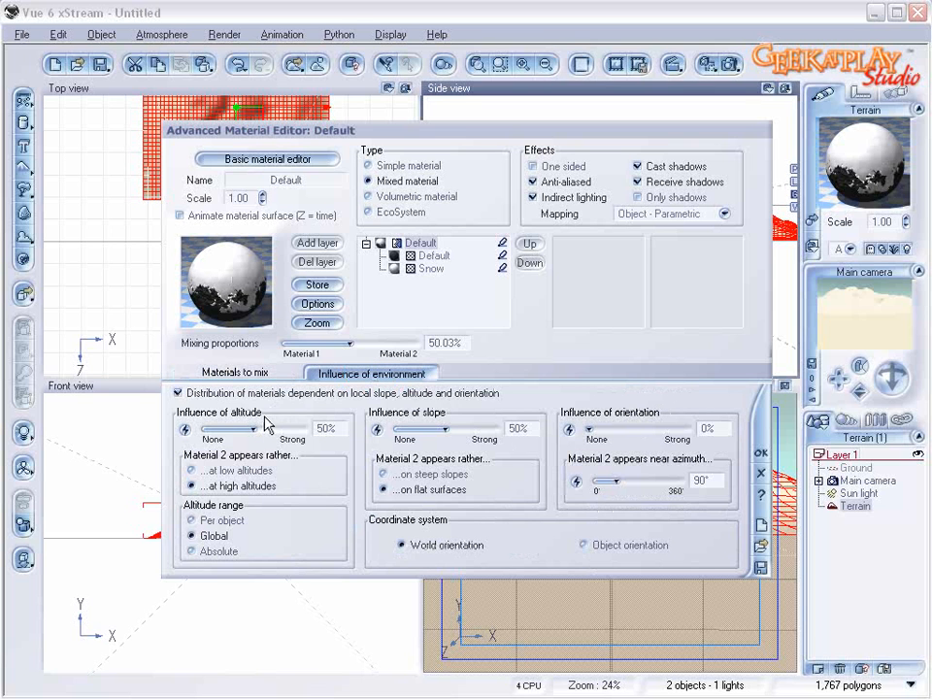
left_click_drag(629, 480, 641, 479)
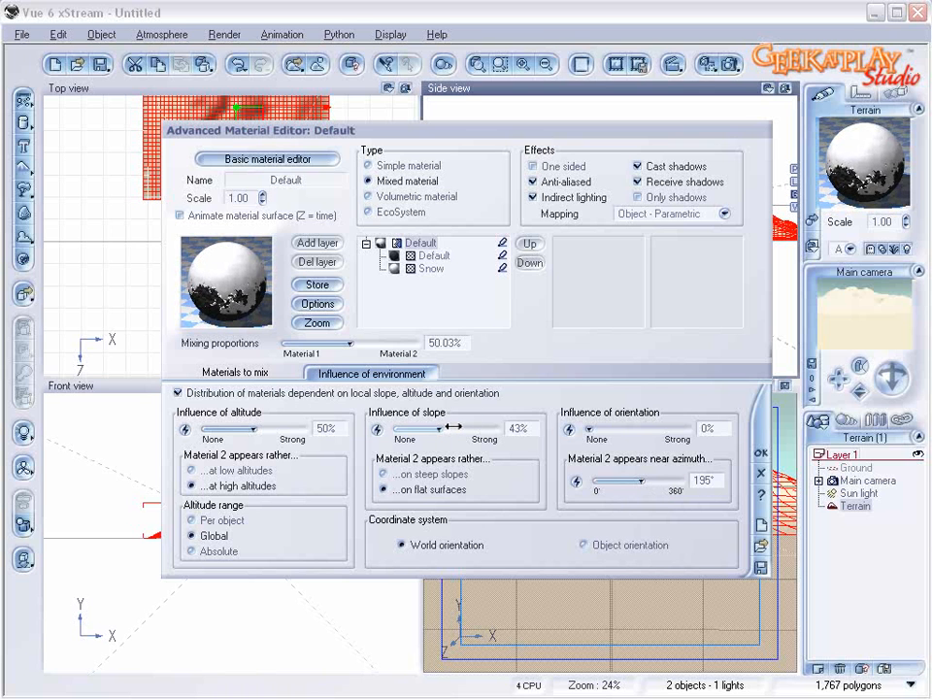
left_click_drag(611, 428, 613, 428)
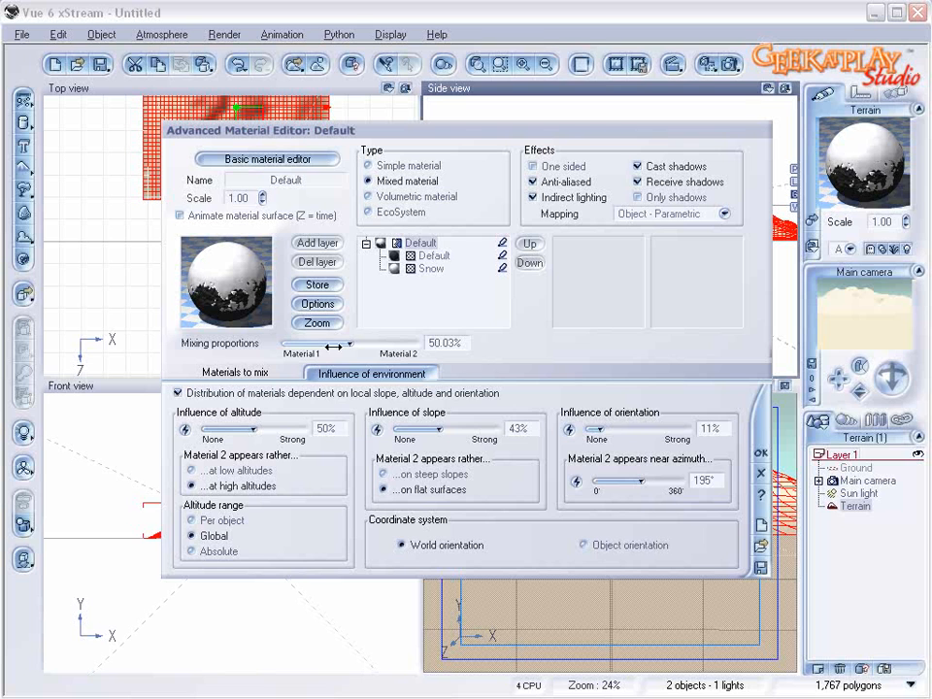
Step: Reduce the mixing proportions of the mixed material to about 44.69%
left_click(242, 373)
left_click_drag(364, 341, 361, 342)
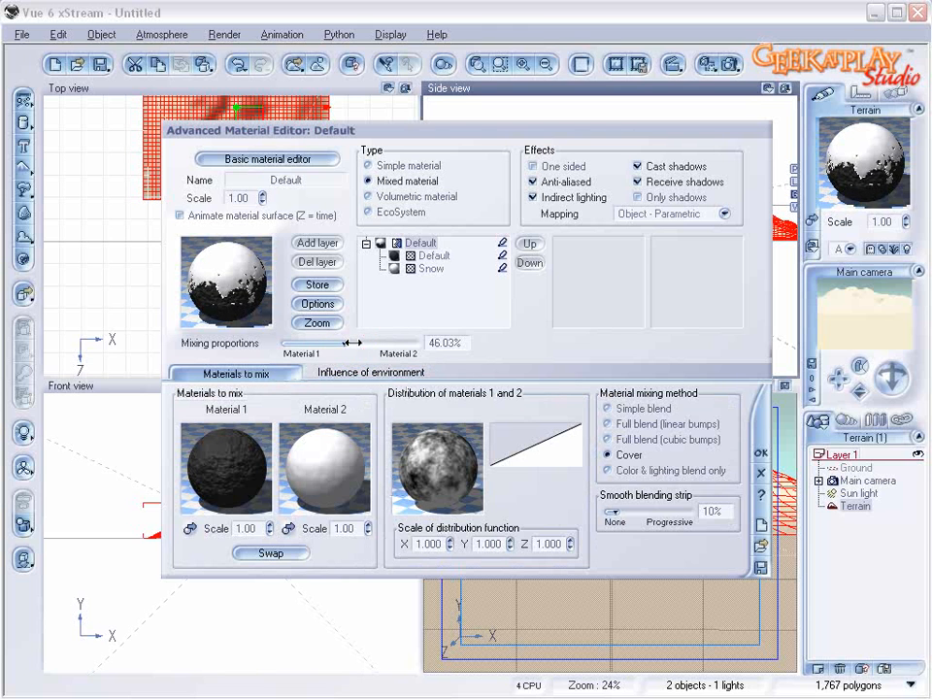
left_click_drag(352, 341, 342, 341)
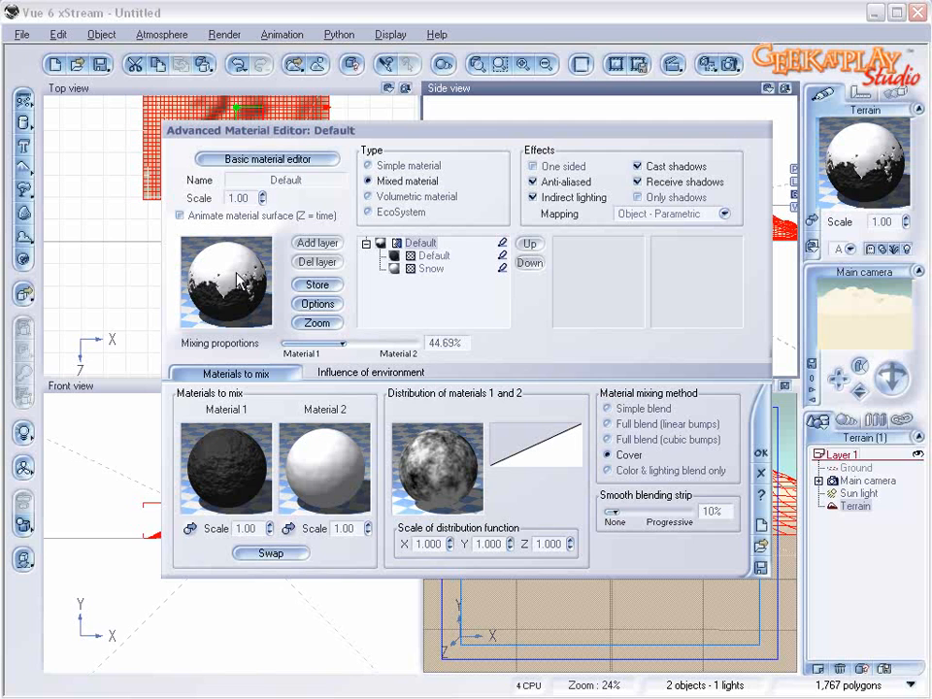
Step: Set the mapping to World - Standard for the mixed material and its dark rock layer, and check the Snow layer's mapping
left_click(723, 216)
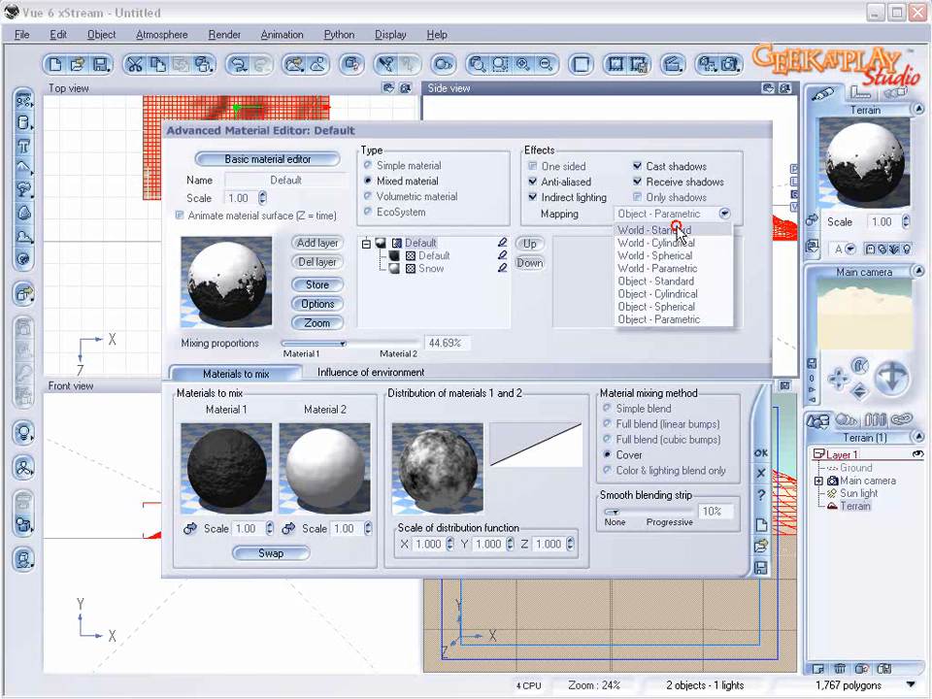
left_click(679, 235)
left_click(431, 257)
left_click(693, 212)
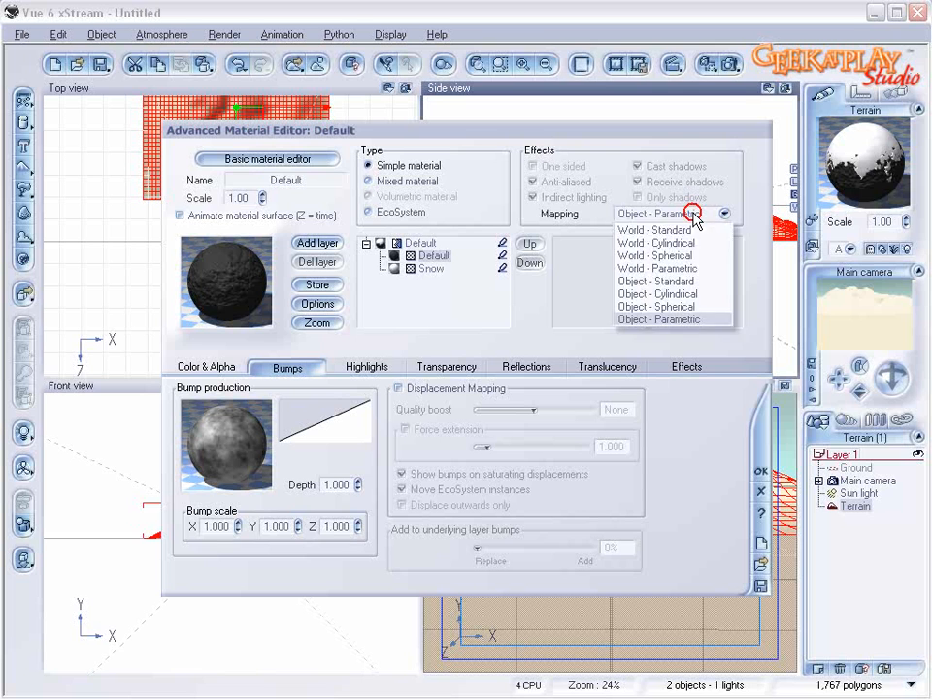
left_click(669, 231)
left_click(431, 268)
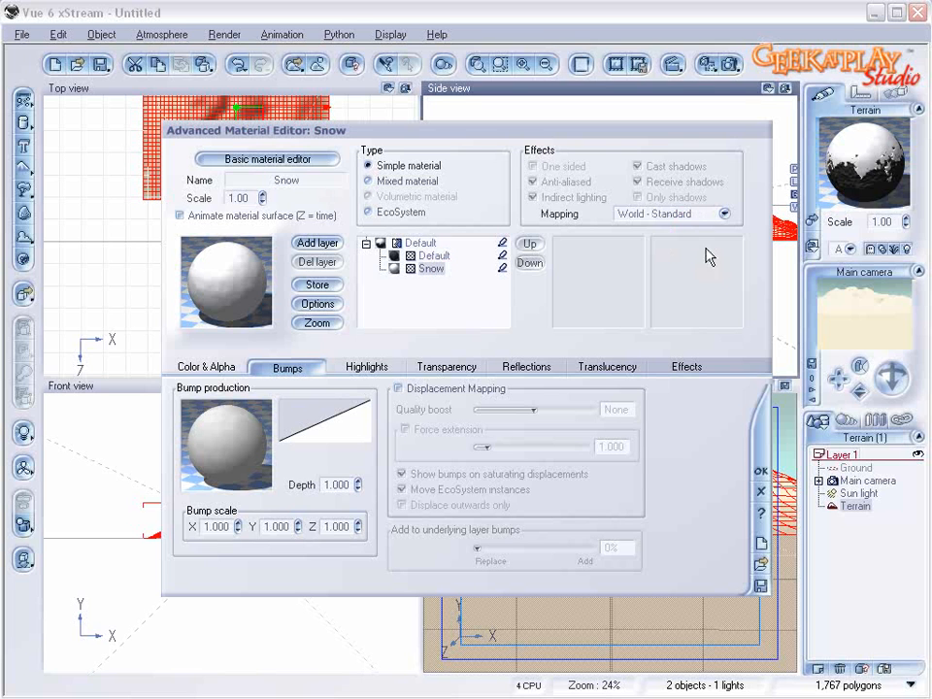
left_click(696, 214)
left_click(408, 208)
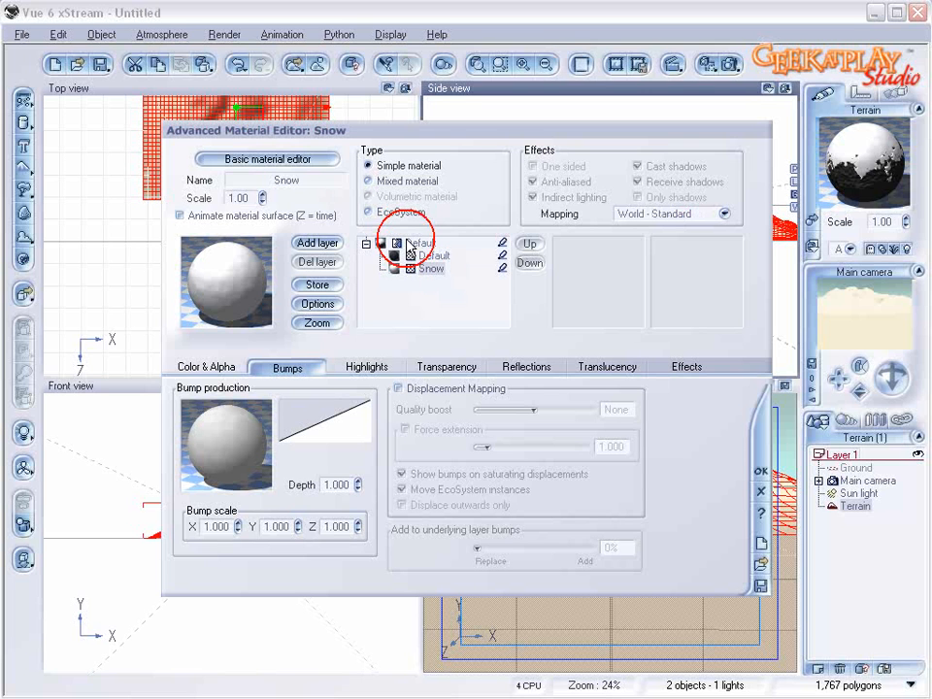
Step: Rename the dark rock layer mountainrock and the mixed material mountainsnow
left_click(437, 256)
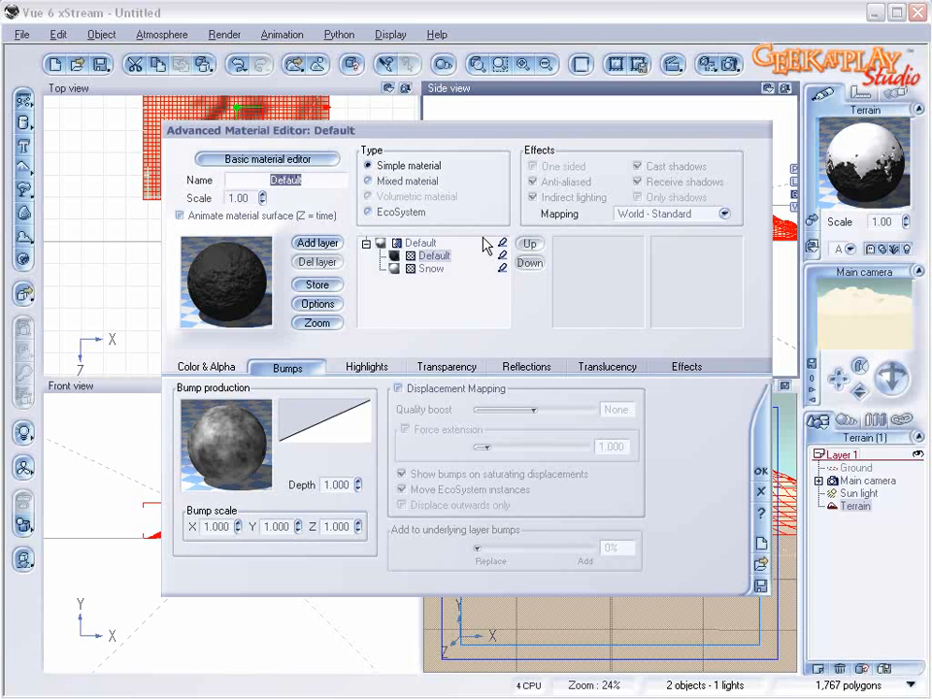
type("mountainrock")
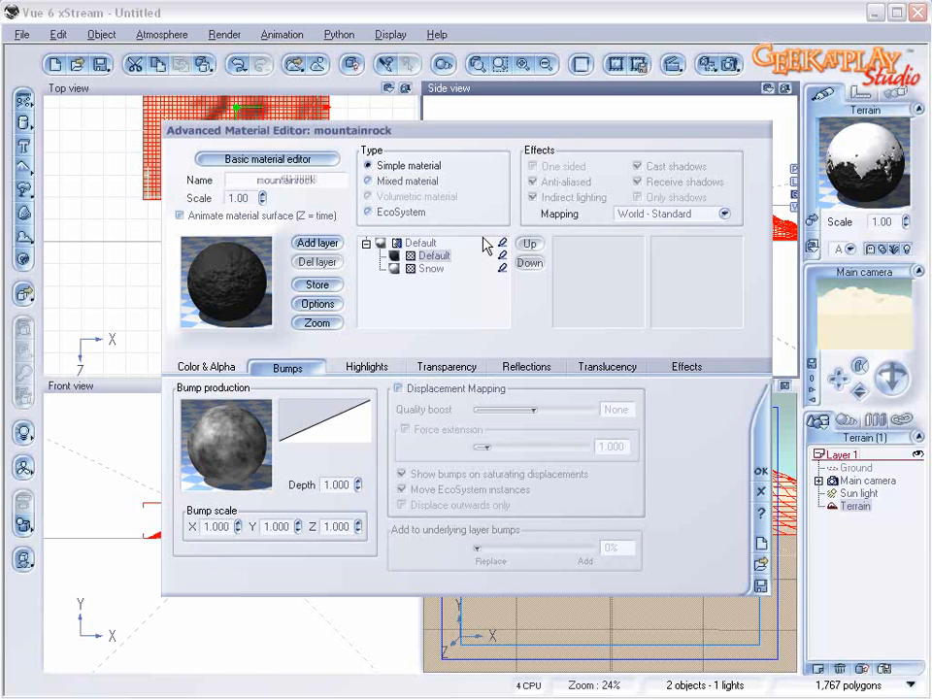
left_click(408, 242)
double_click(325, 182)
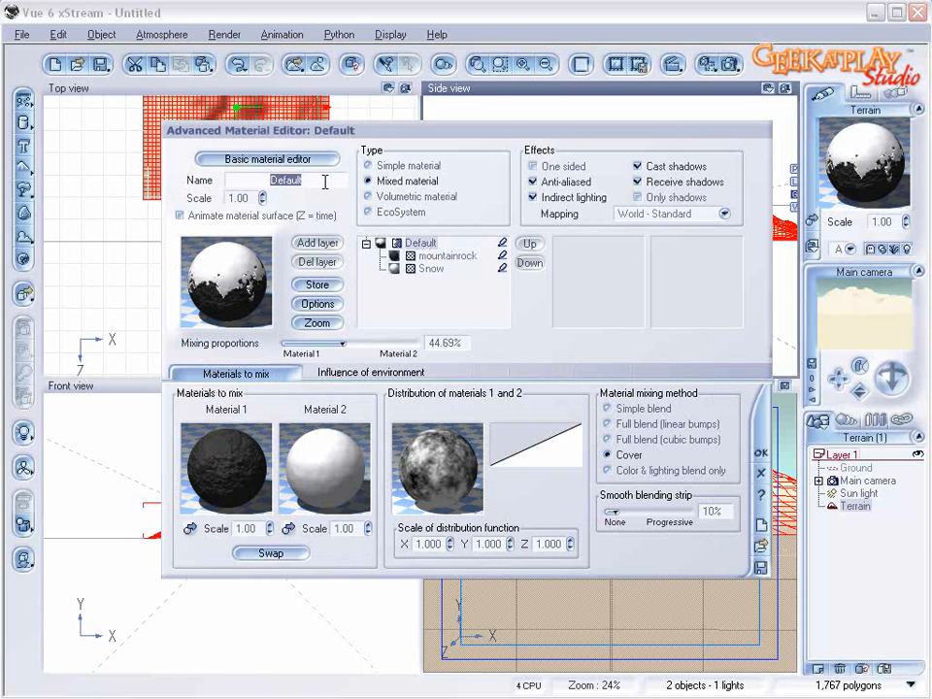
type("mountainsnow")
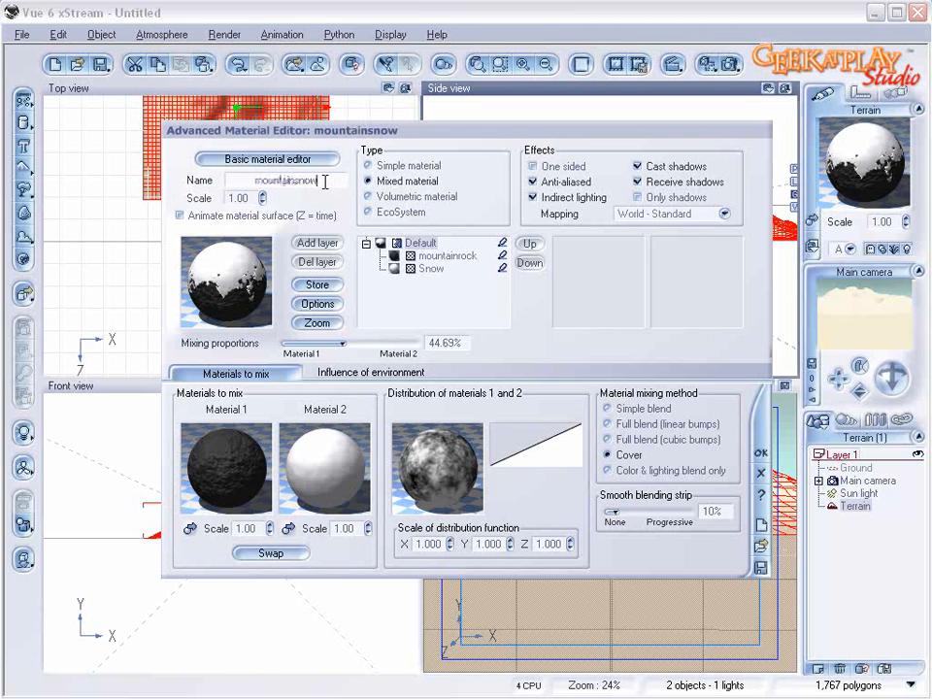
key("Return")
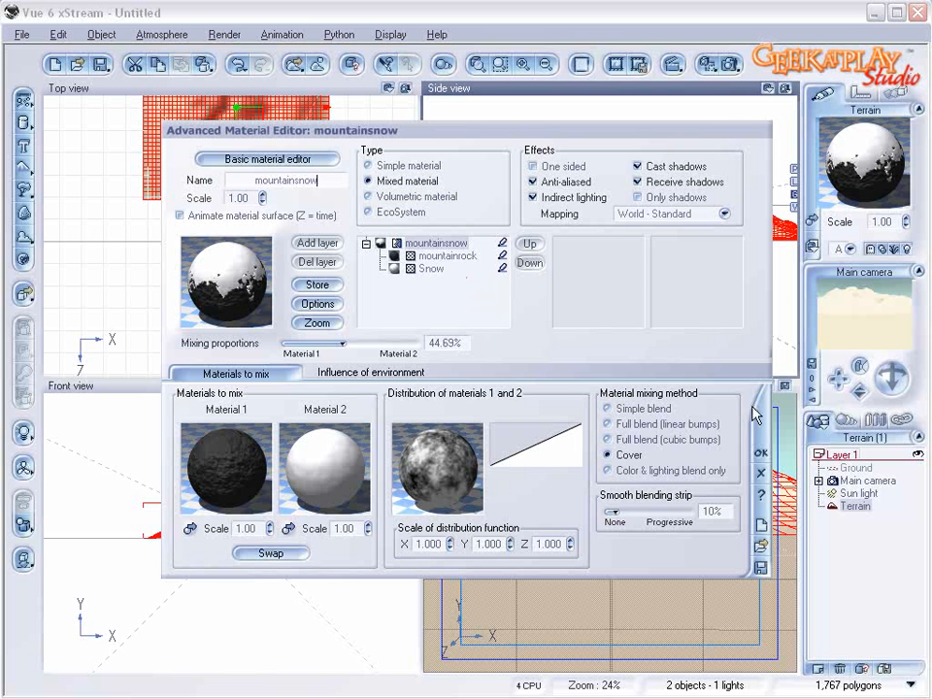
Step: Accept the mountainsnow material, render the scene and close the render display
left_click(761, 453)
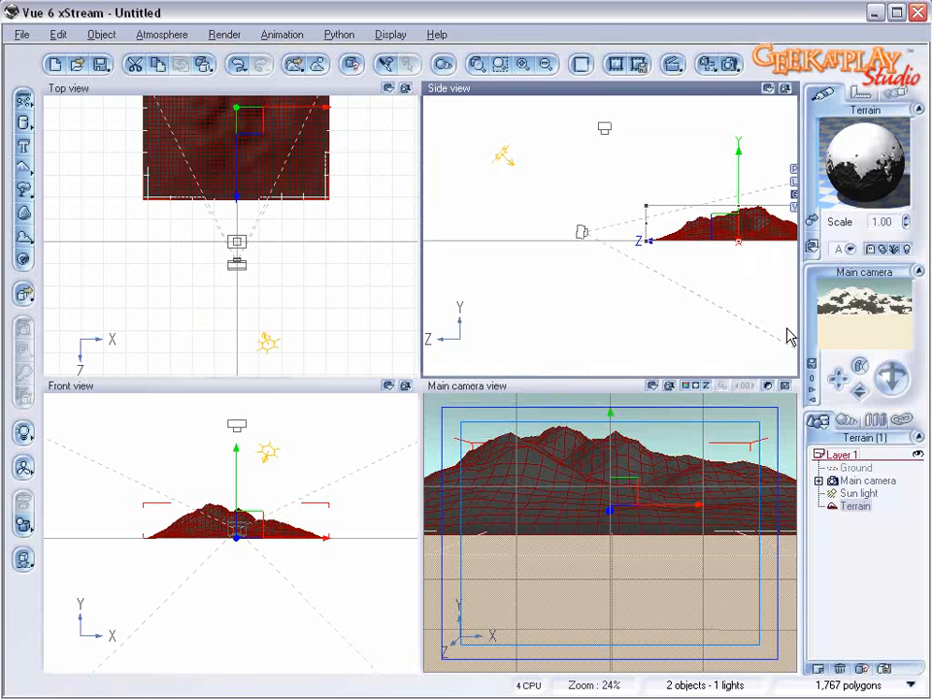
left_click(728, 65)
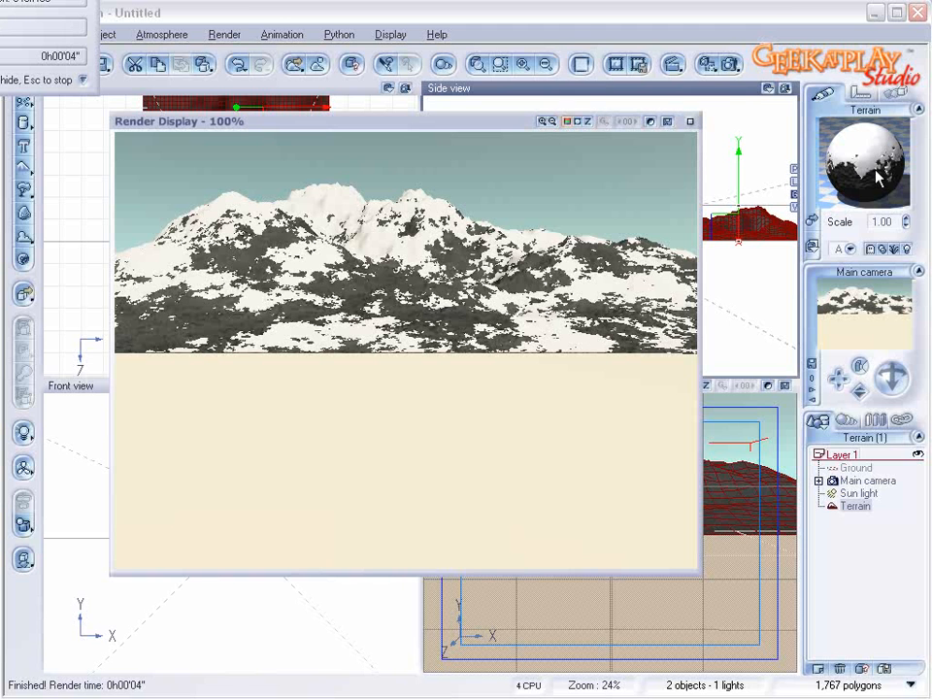
left_click(691, 121)
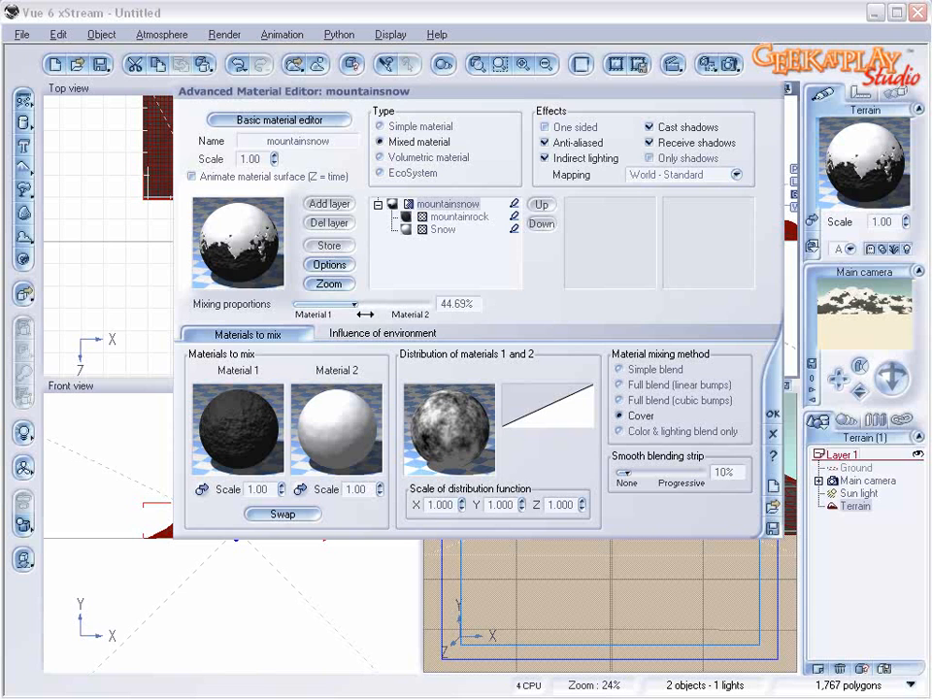
Step: Reduce the terrain material's mixing proportions to 38.69% for less snow and accept the material
left_click_drag(364, 313, 362, 304)
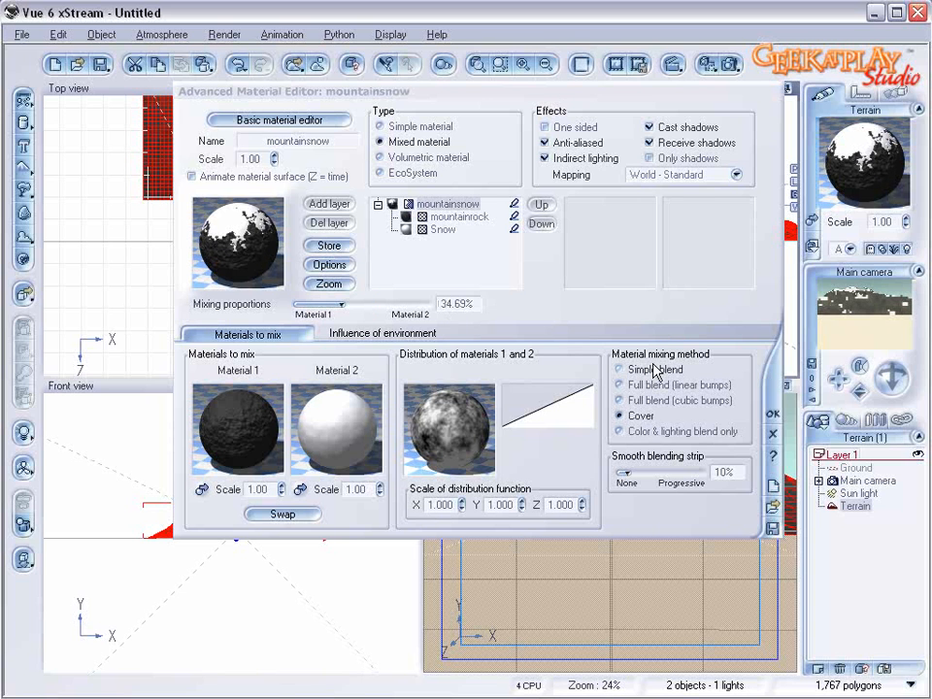
left_click_drag(363, 304, 365, 299)
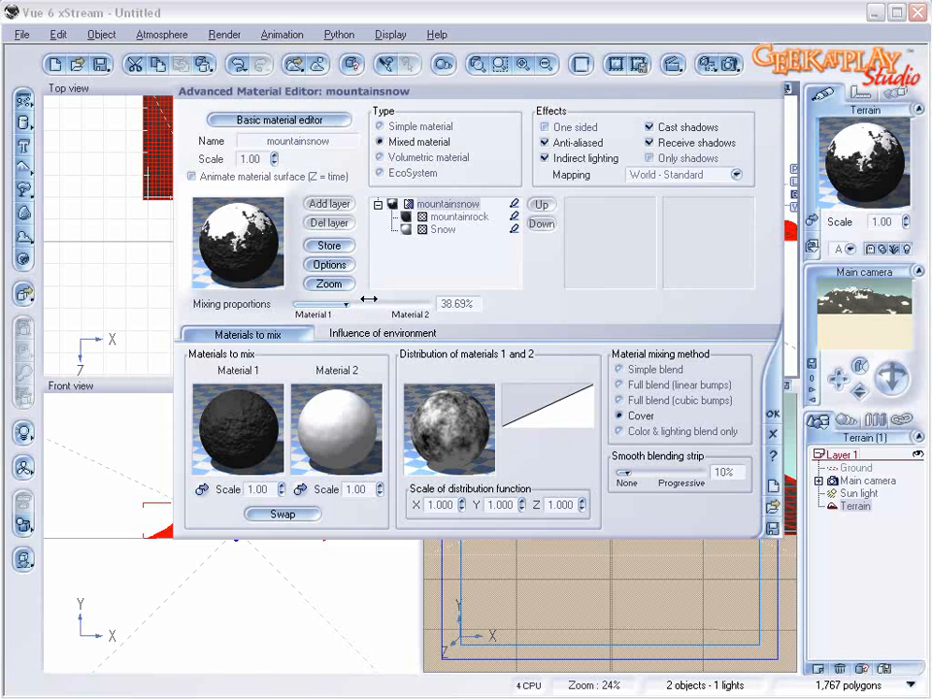
left_click(894, 333)
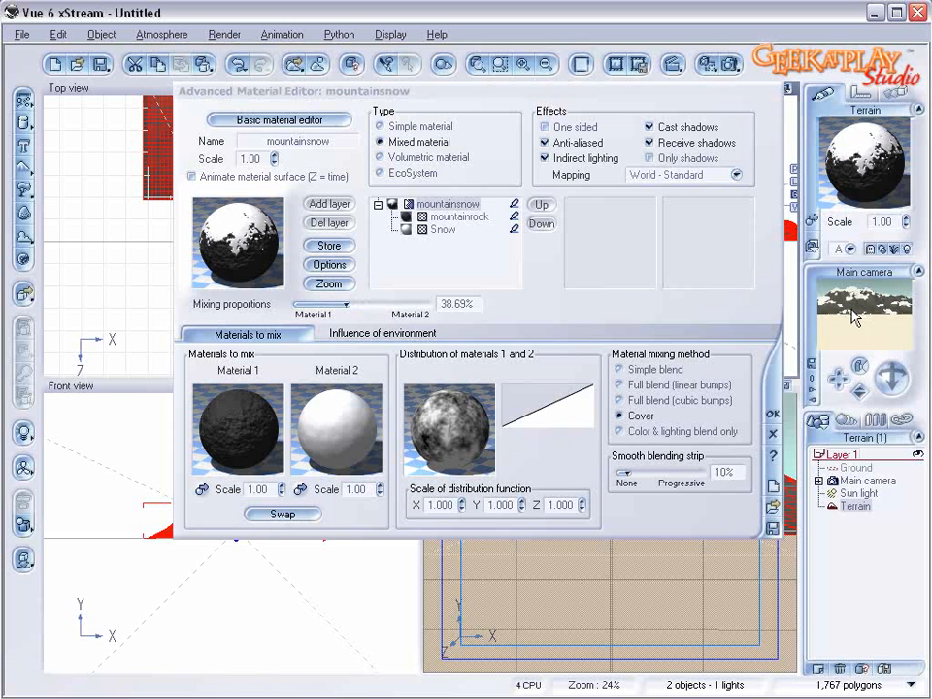
left_click(772, 413)
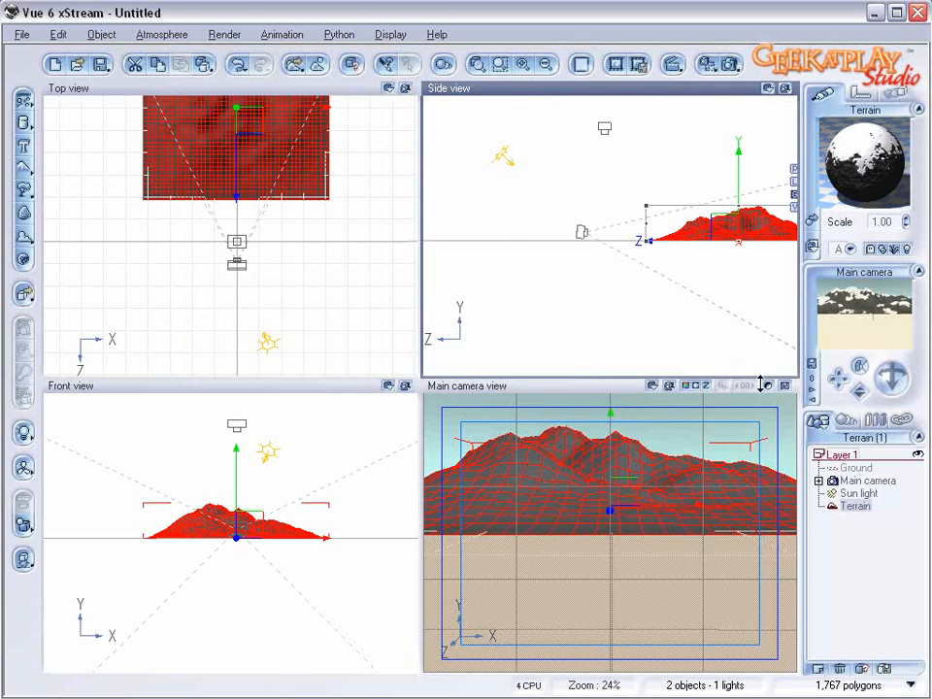
Step: Move the terrain closer to the camera, and raise and re-aim the main camera at the mountain
left_click_drag(245, 120, 240, 151)
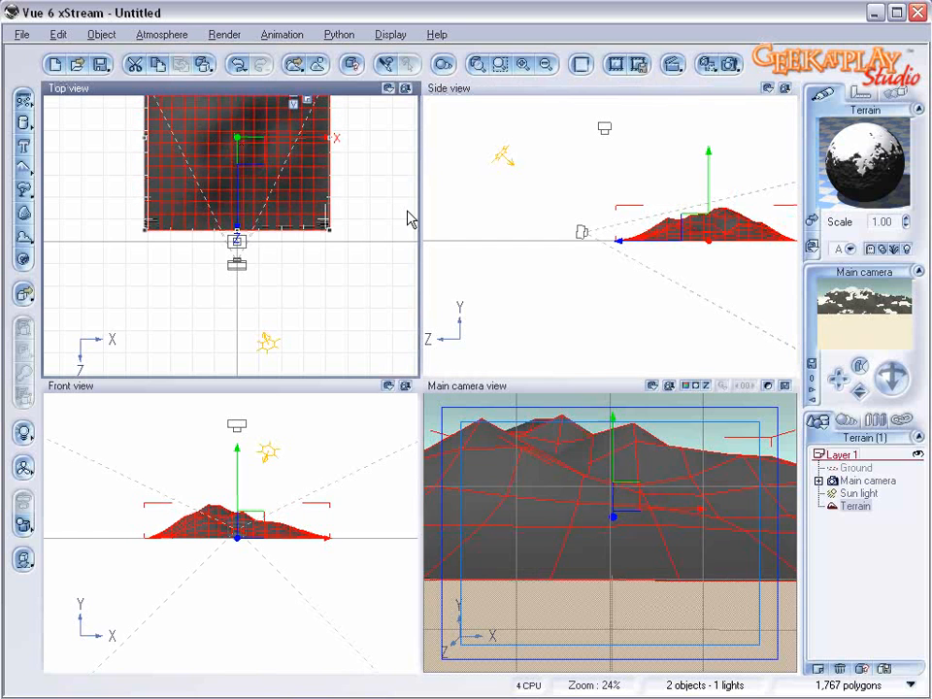
left_click(867, 483)
left_click_drag(591, 215, 593, 201)
mouse_move(894, 377)
left_mouse_down()
mouse_move(893, 384)
mouse_move(892, 374)
left_mouse_up()
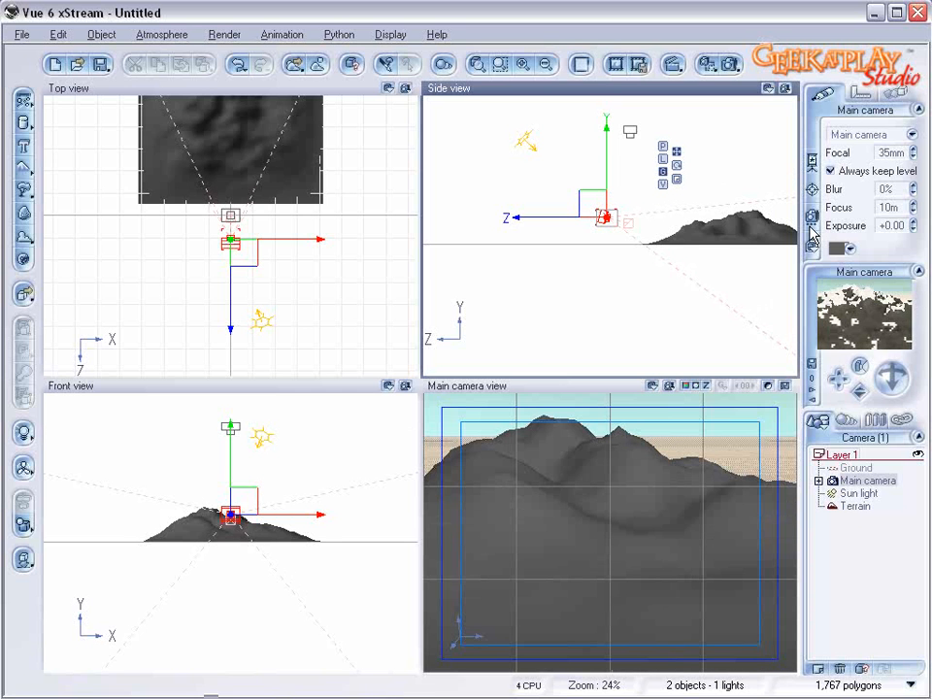
Step: Render the reframed mountain view, close the render display and deselect everything
left_click(729, 64)
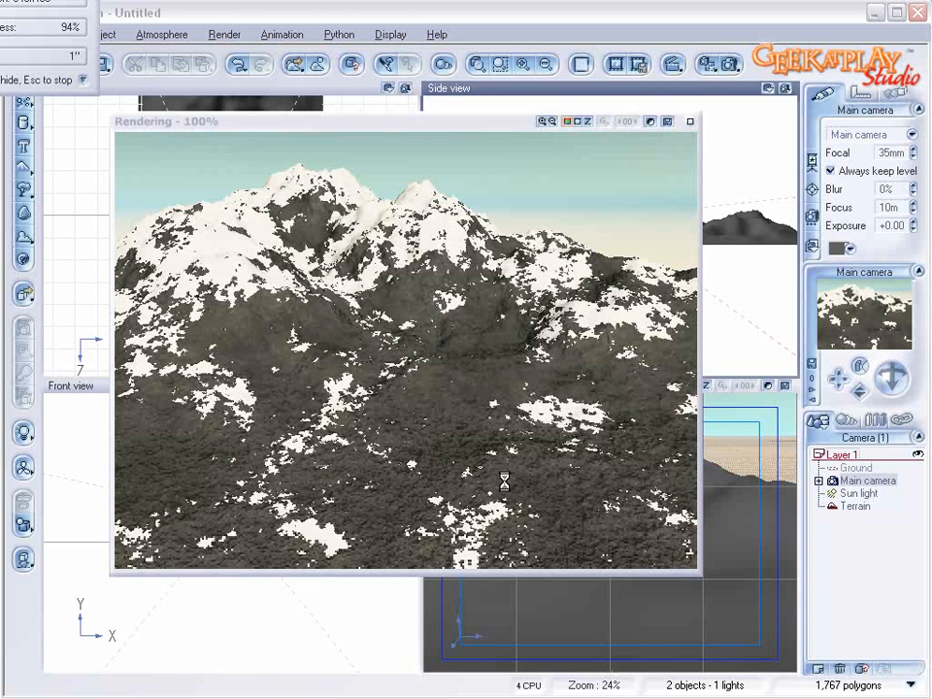
left_click(676, 124)
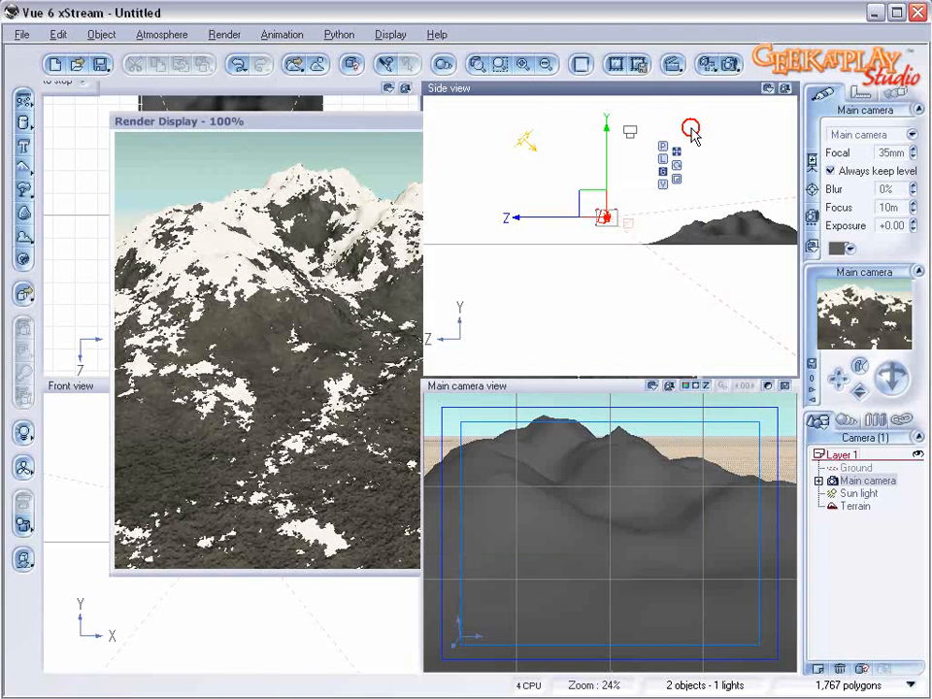
left_click(857, 544)
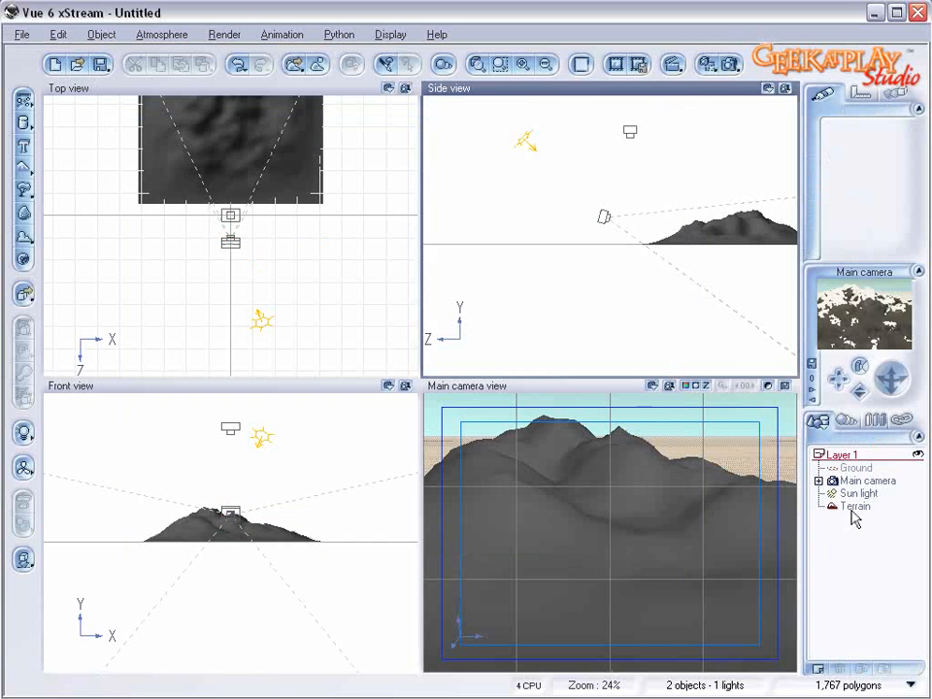
Step: In the terrain's mountainrock layer, set highlight intensity and size to 0%, diffuse lighting to 53% and ambient lighting to 34%
left_click(852, 509)
double_click(864, 147)
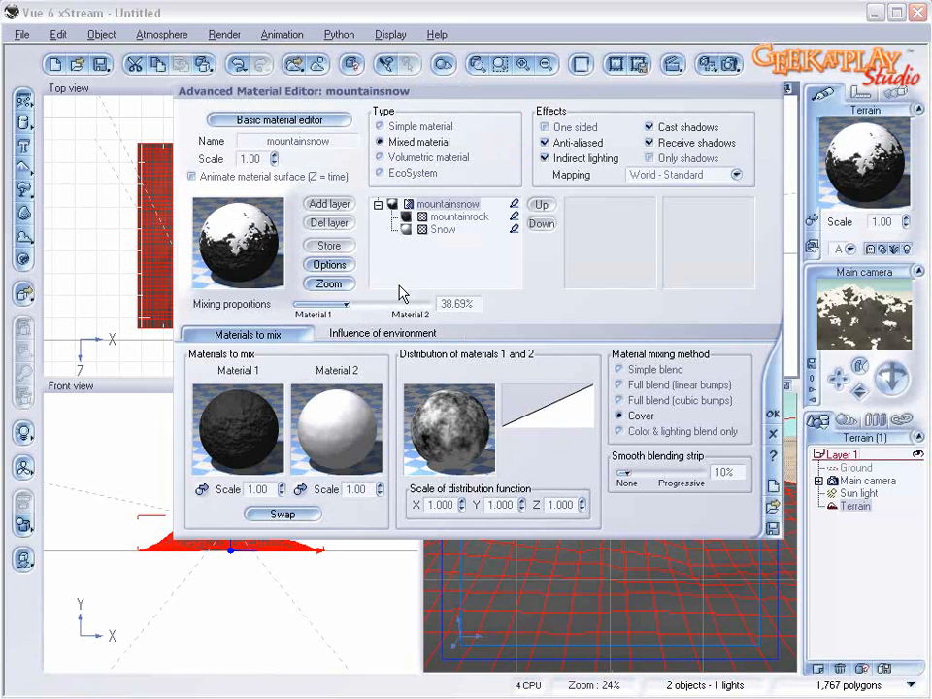
left_click(456, 216)
left_click(361, 330)
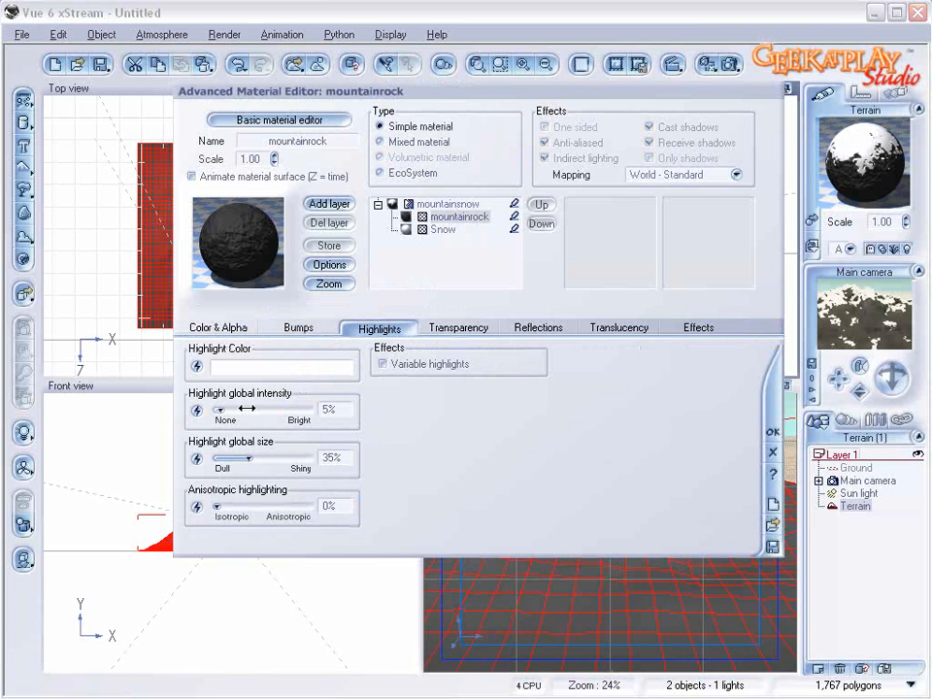
left_click_drag(246, 409, 238, 408)
left_click_drag(263, 455, 228, 453)
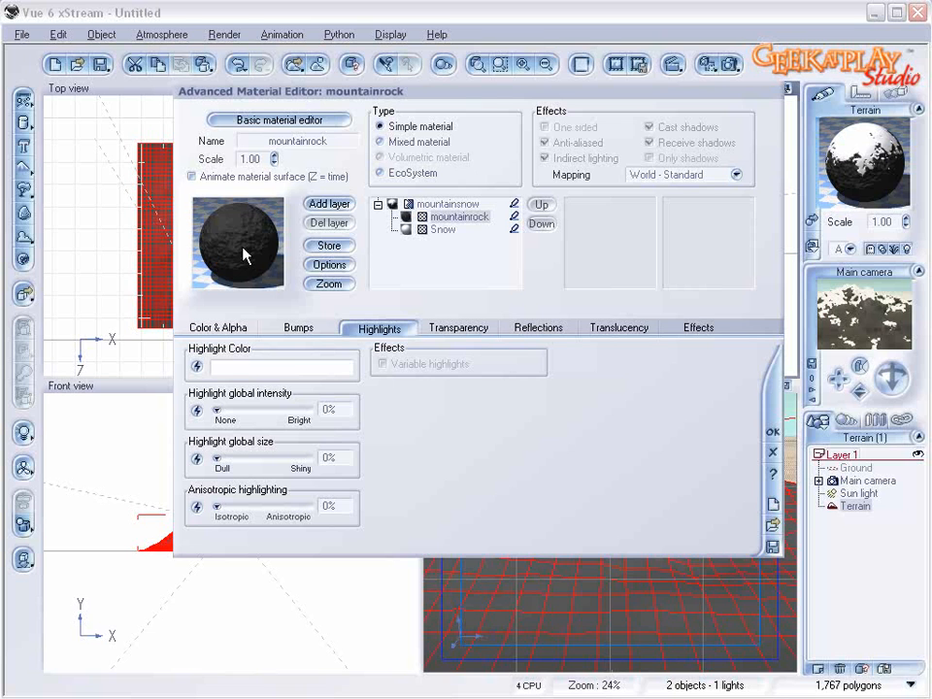
left_click(697, 327)
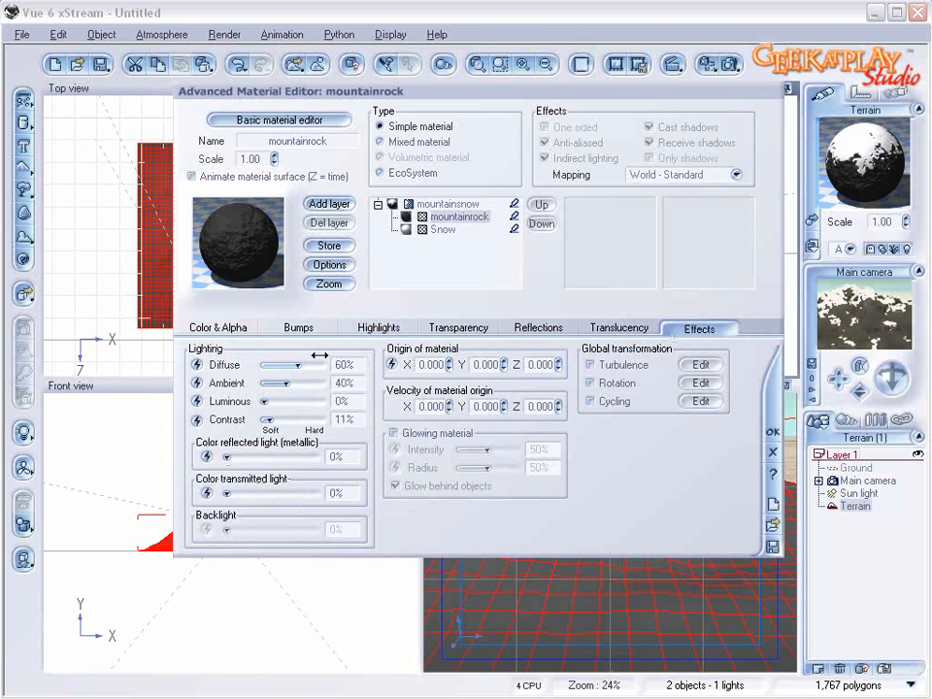
left_click_drag(307, 383, 295, 382)
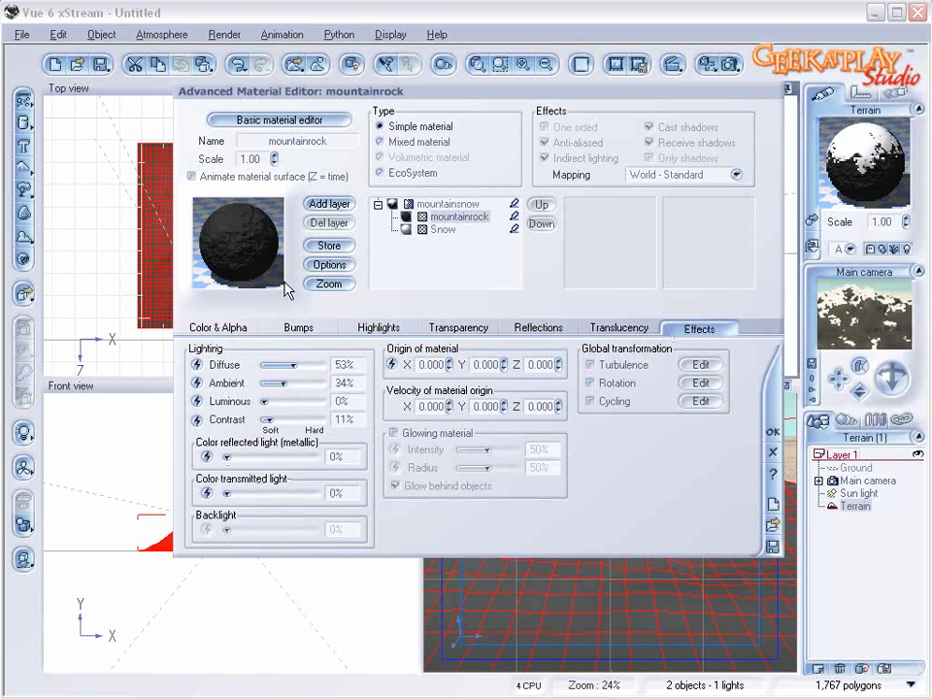
Step: Set the Snow layer's highlight global intensity to 24% and global size to 38%
left_click(444, 227)
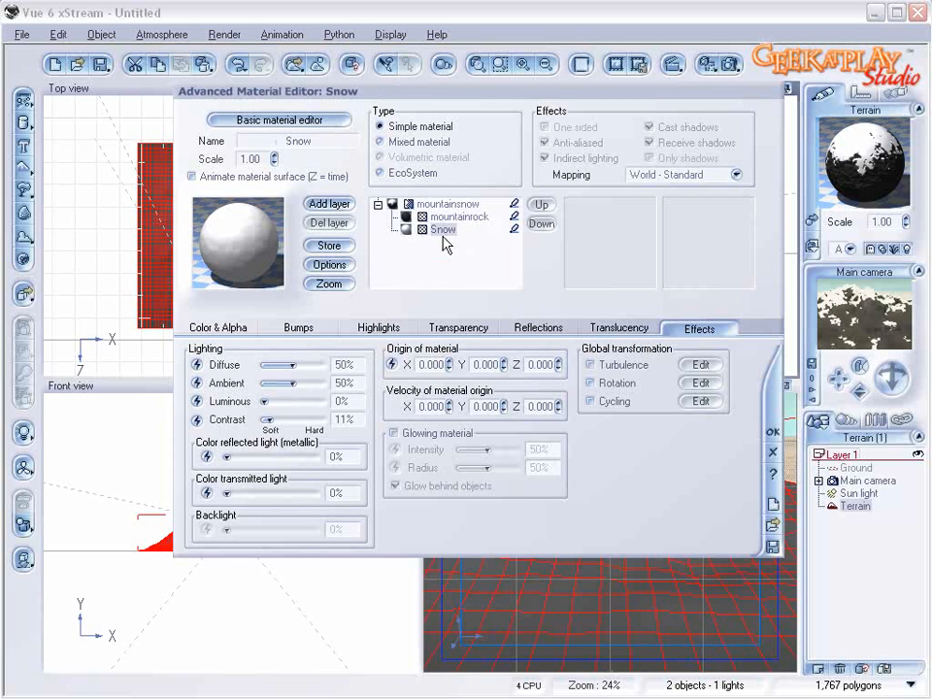
left_click(384, 328)
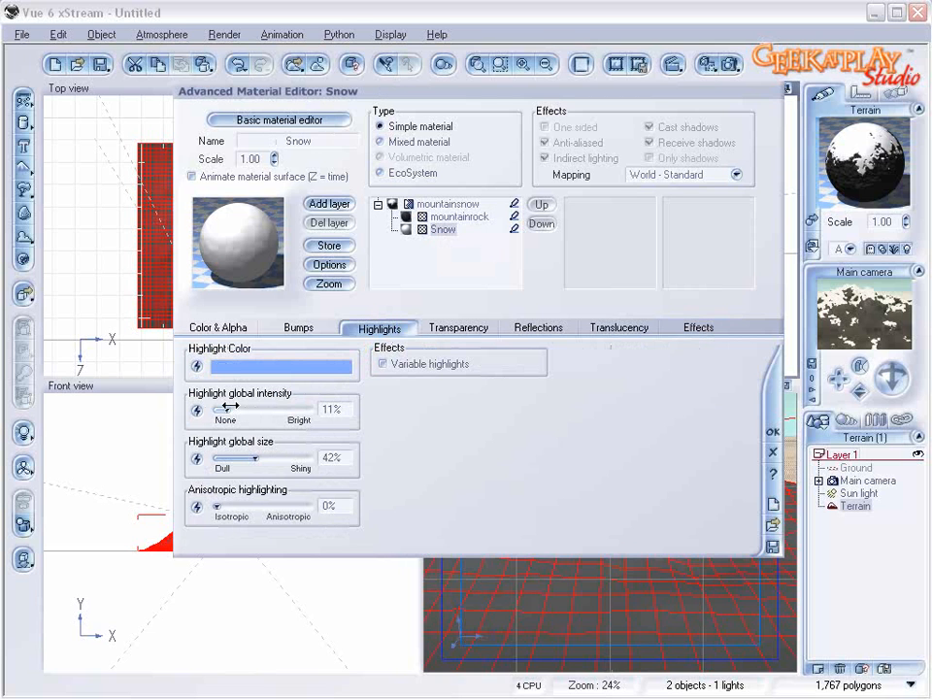
left_click_drag(260, 456, 250, 456)
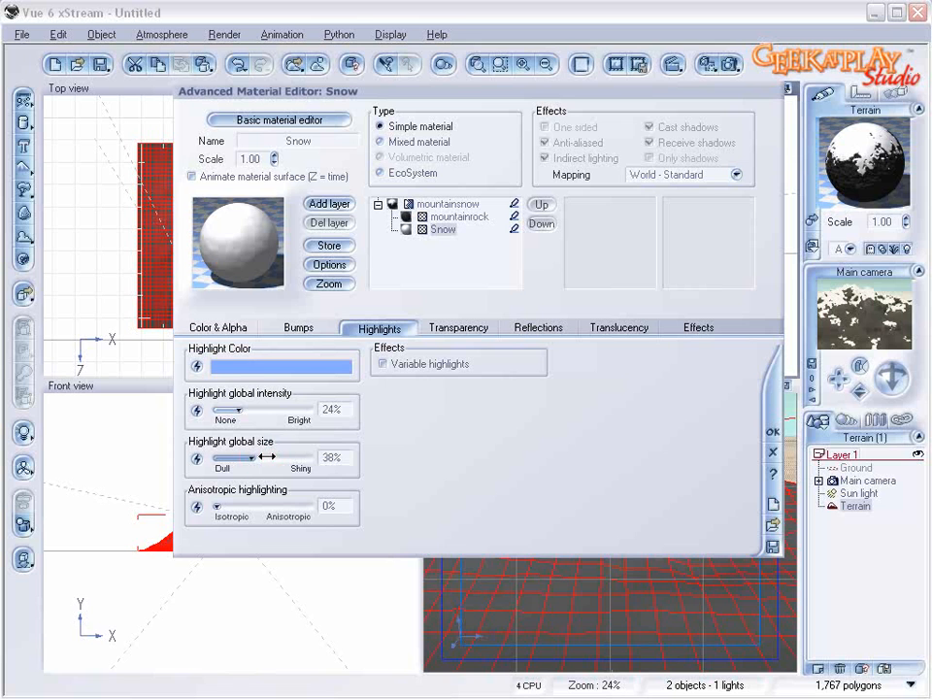
Step: Accept the Snow layer's highlight changes and scale the terrain up uniformly to several times its size
left_click(773, 435)
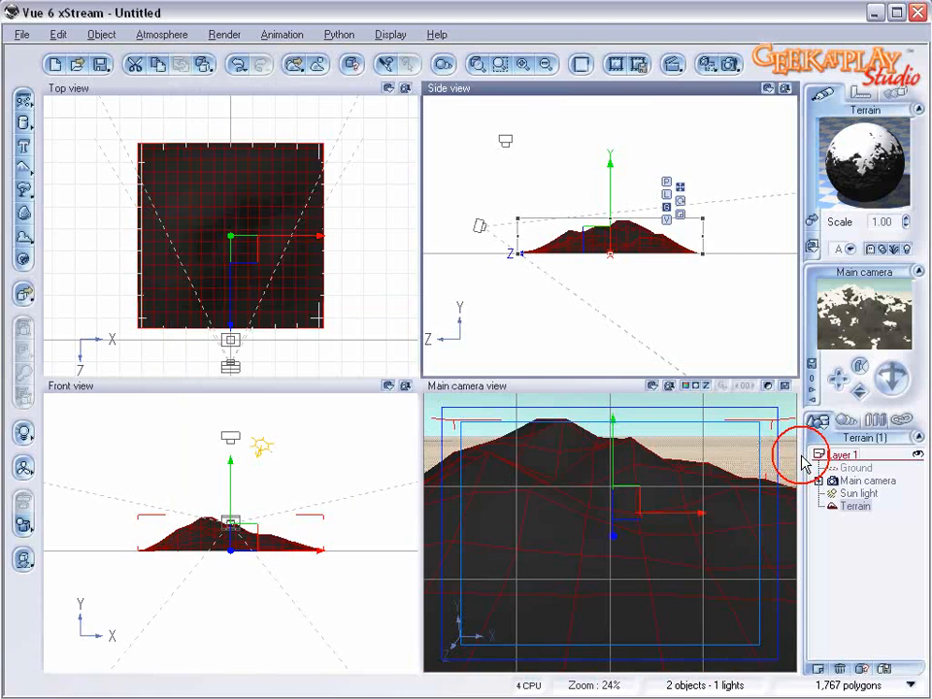
left_click(628, 227)
scroll(628, 227, "down", 5)
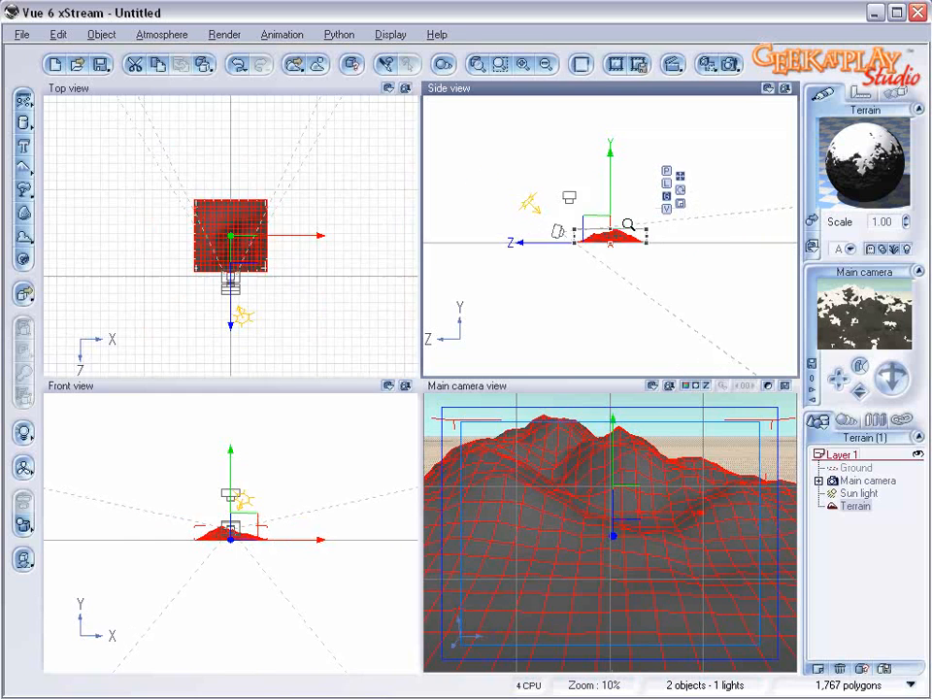
left_click_drag(631, 233, 866, 184)
right_click_drag(236, 163, 297, 287)
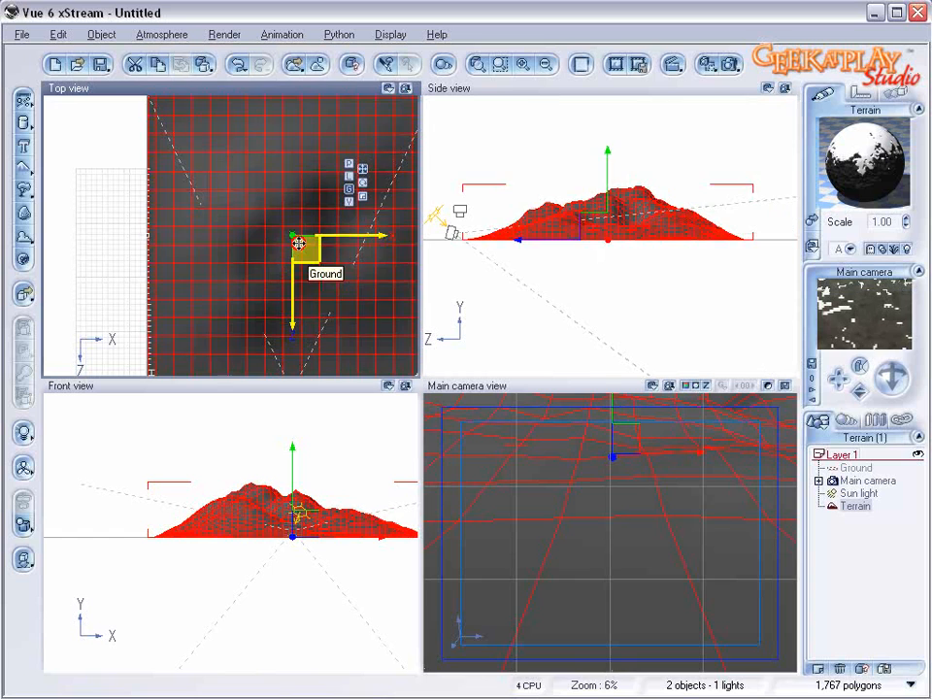
Step: Scale the enlarged terrain back down somewhat and place it centred in front of the main camera, farther away
left_click_drag(297, 241, 285, 211)
scroll(285, 212, "down", 1)
scroll(285, 211, "down", 1)
left_click_drag(189, 165, 248, 223)
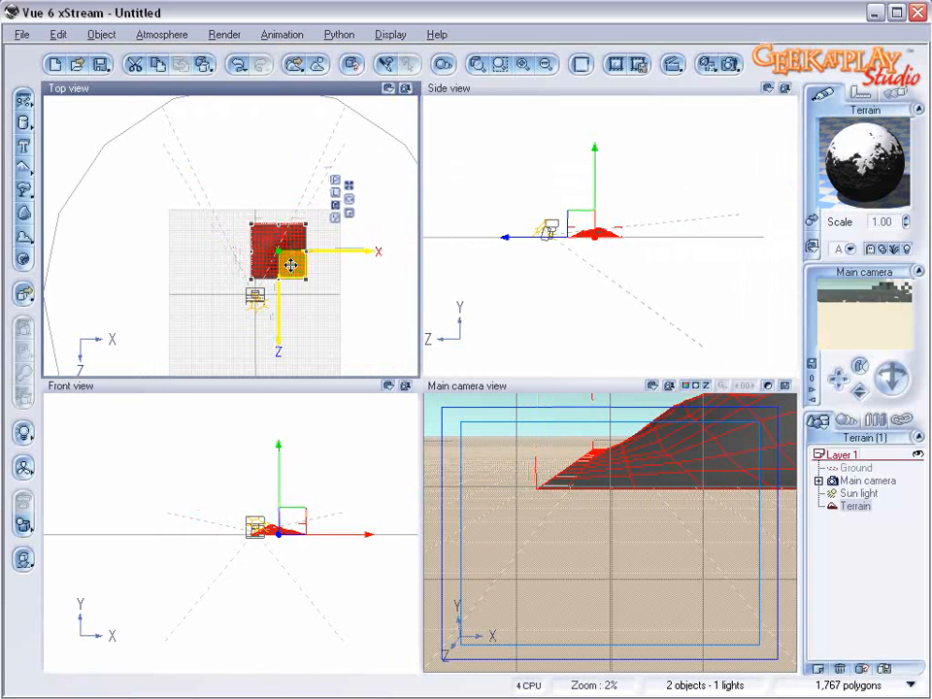
left_click_drag(290, 265, 266, 260)
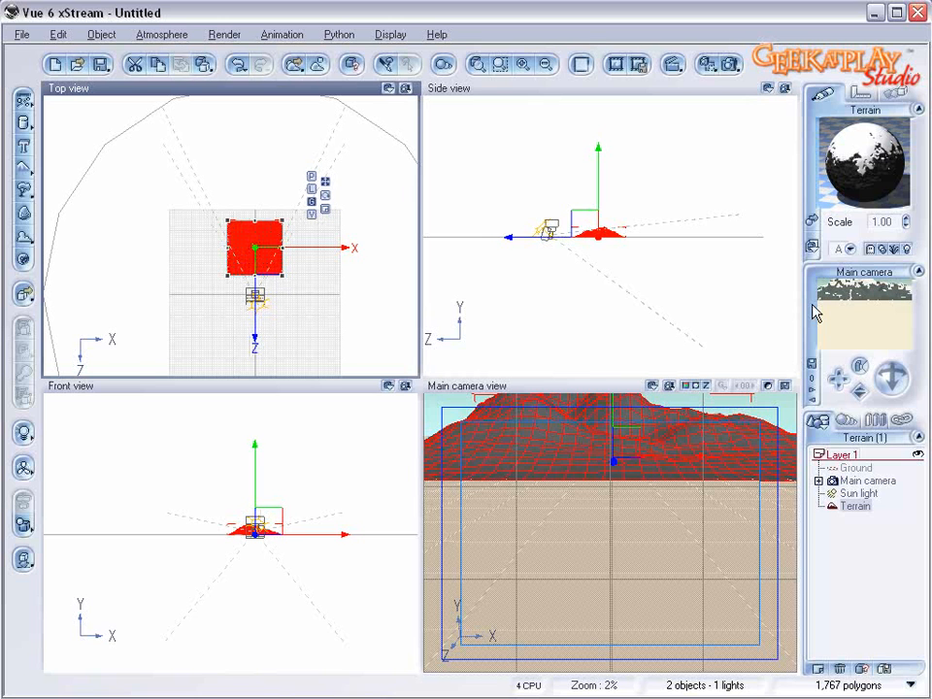
Step: Lower the main camera slightly and tilt it upward to frame the mountain with the sky above it
double_click(866, 483)
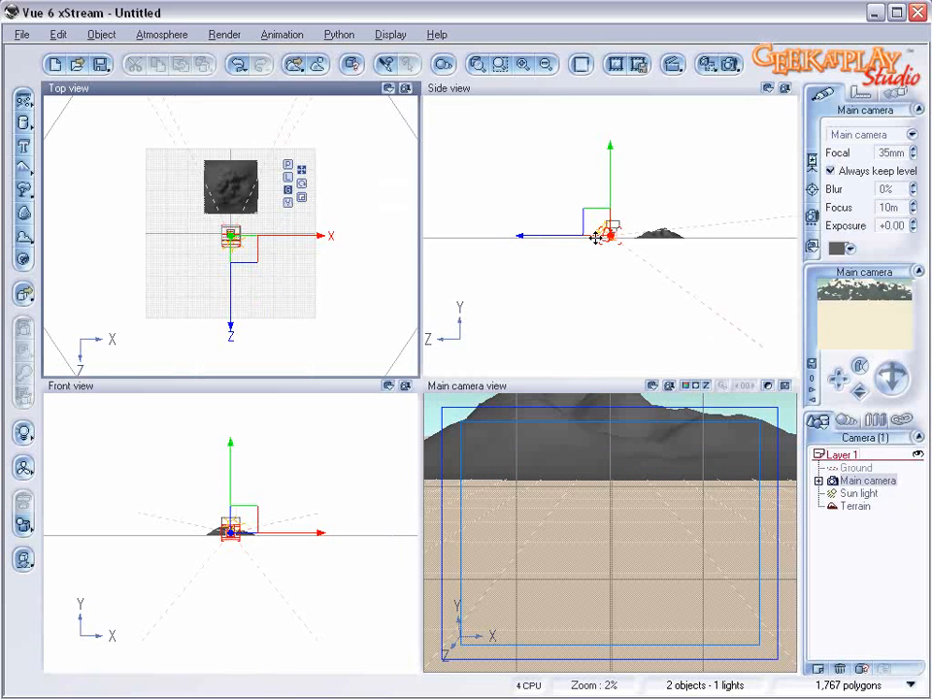
scroll(599, 238, "up", 6)
right_click_drag(720, 261, 558, 261)
left_click_drag(431, 220, 482, 222)
left_click_drag(900, 387, 899, 383)
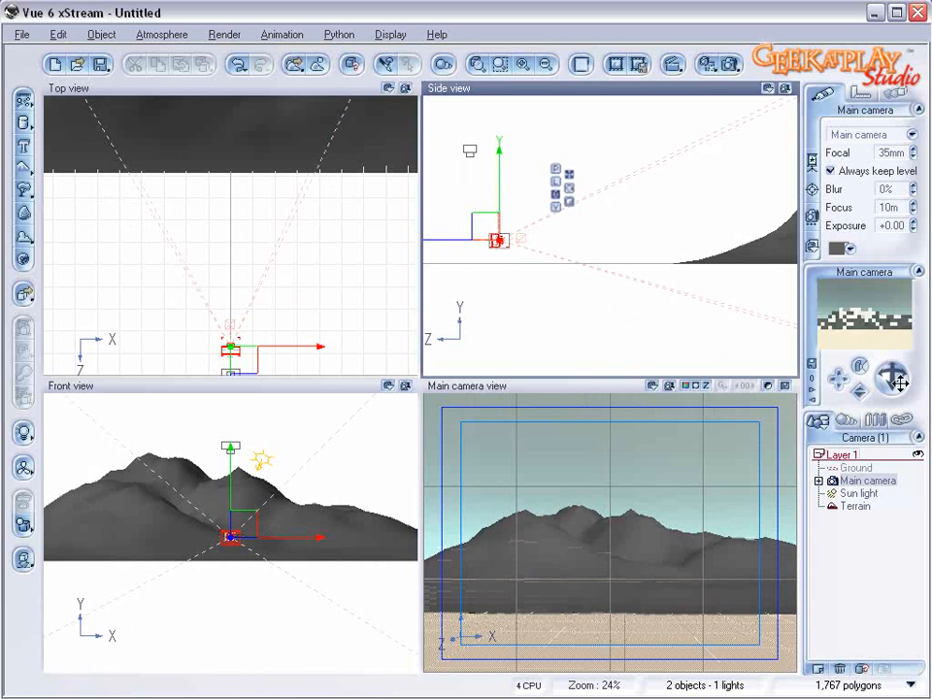
Step: Move the sun light out to the camera's positive X side, lower it, and test-render the side-lit mountain
double_click(844, 493)
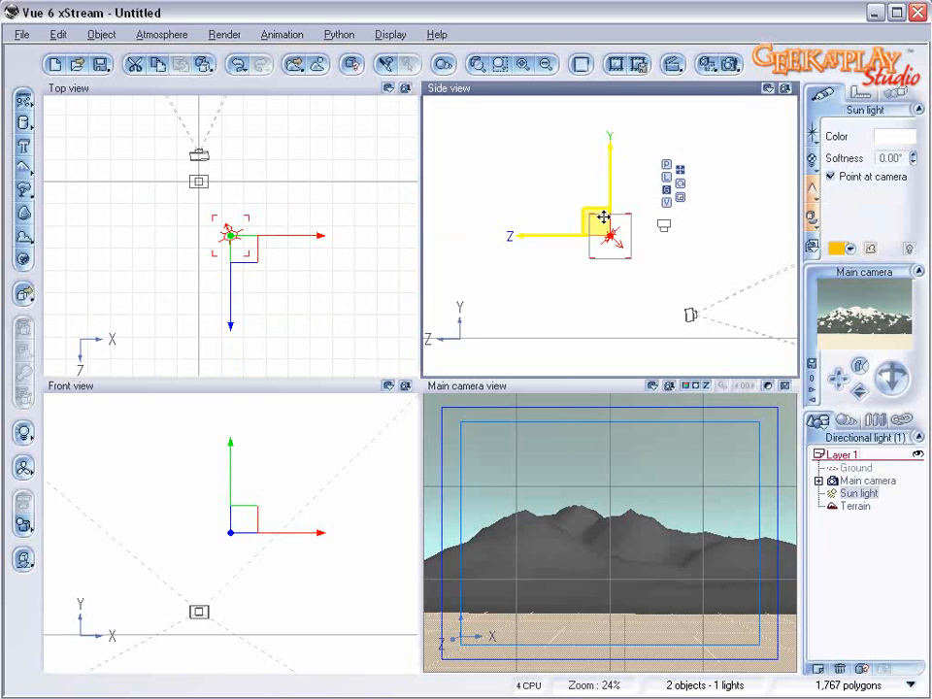
left_click_drag(265, 242, 365, 206)
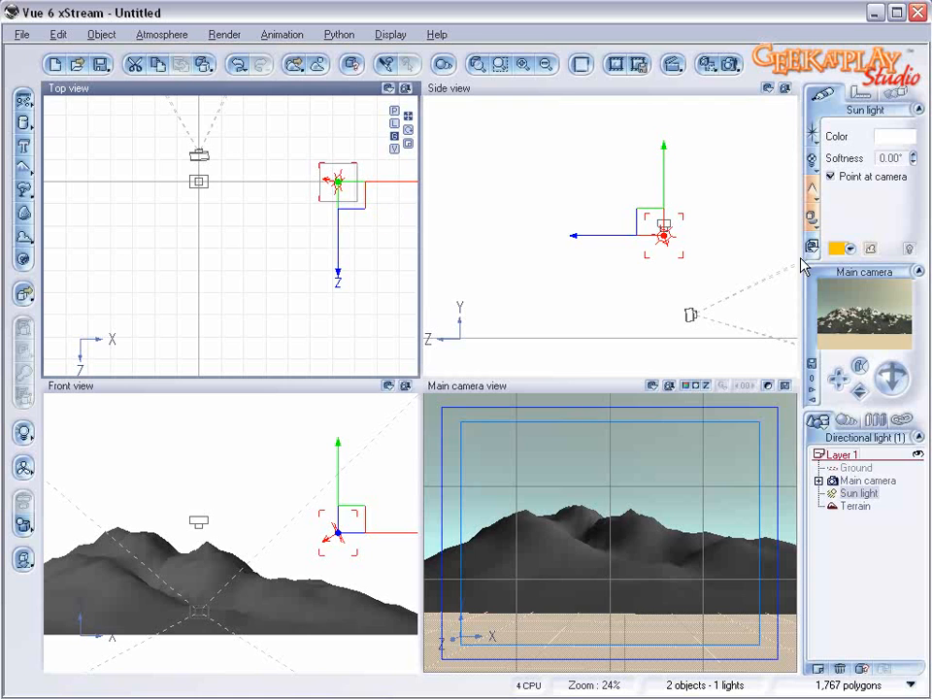
left_click_drag(665, 186, 666, 223)
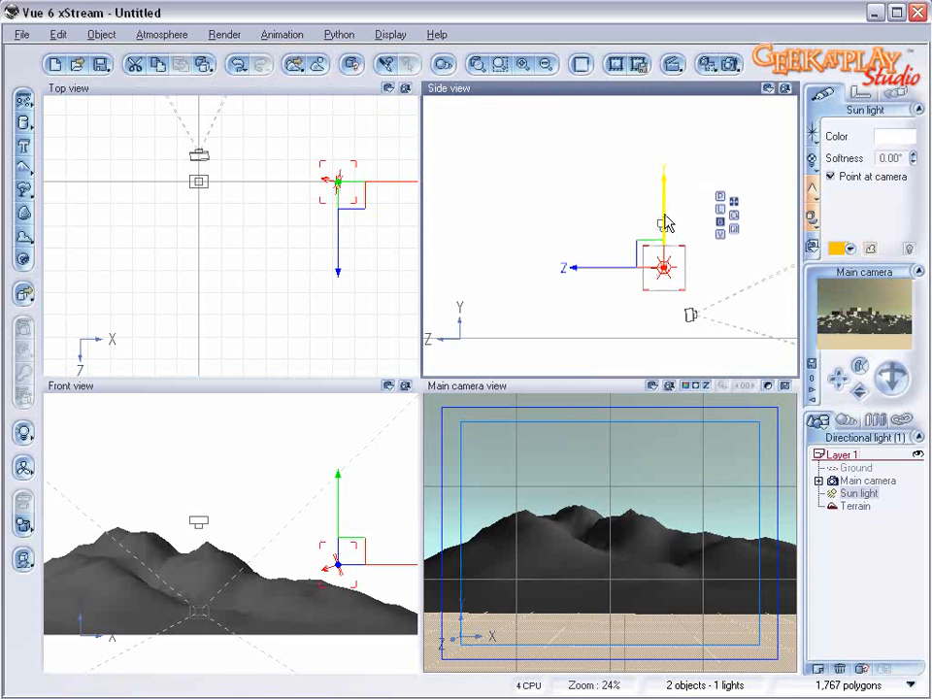
left_click(665, 212)
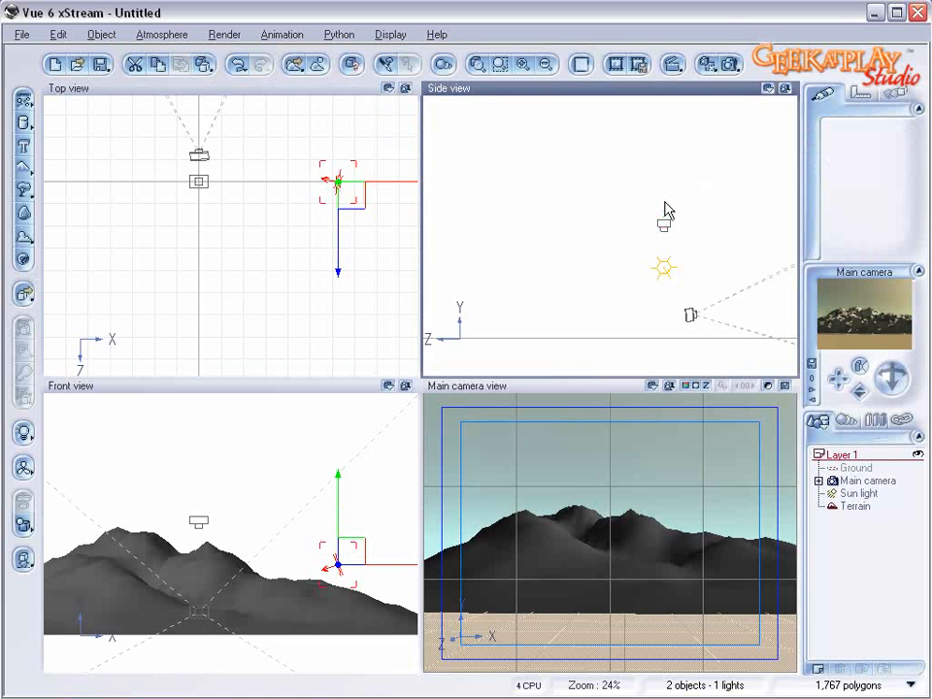
left_click(665, 264)
left_click_drag(663, 216, 663, 208)
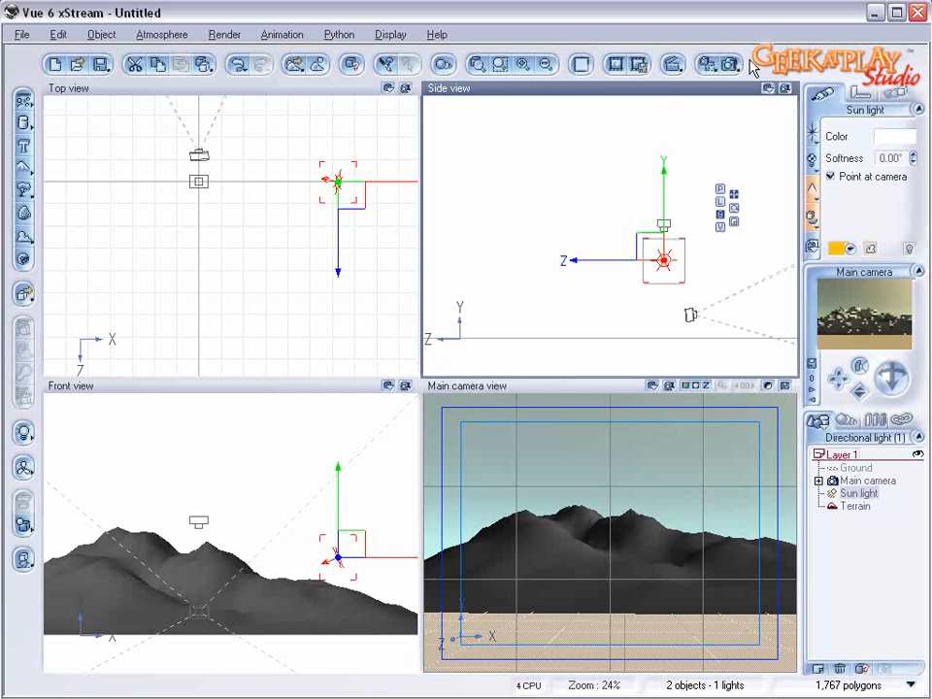
left_click(734, 64)
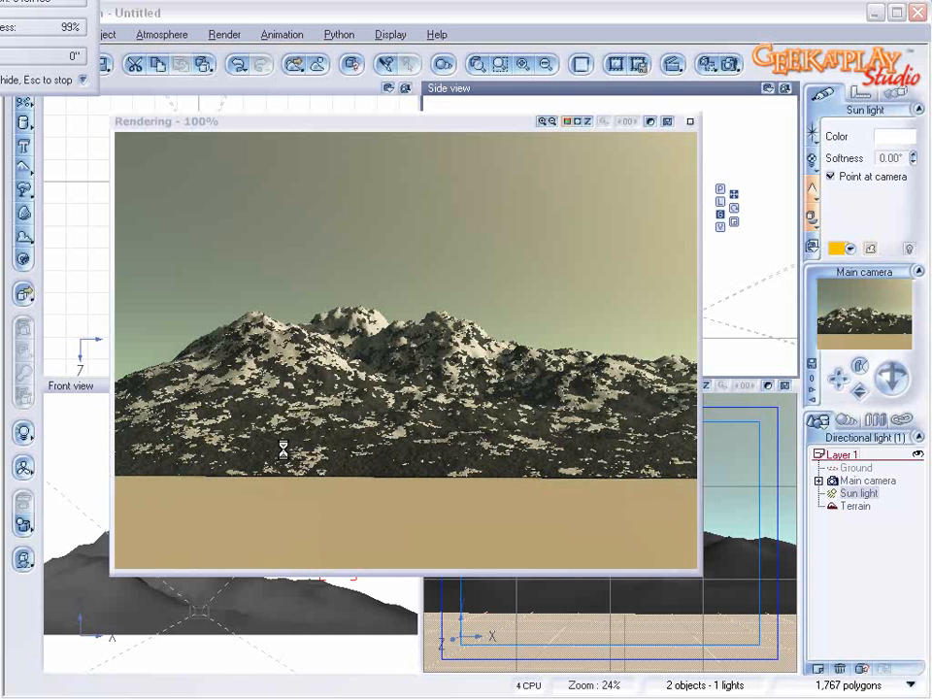
left_click(691, 123)
Step: Set the terrain's mountainsnow material scale to 0.70 and its smooth blending strip to 3%
left_click(854, 505)
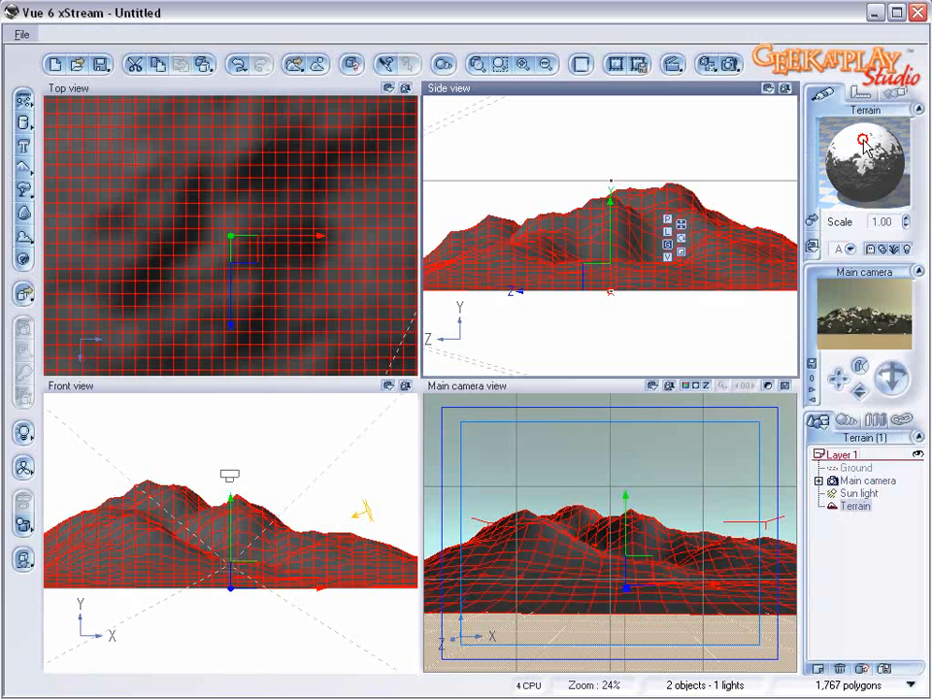
double_click(865, 145)
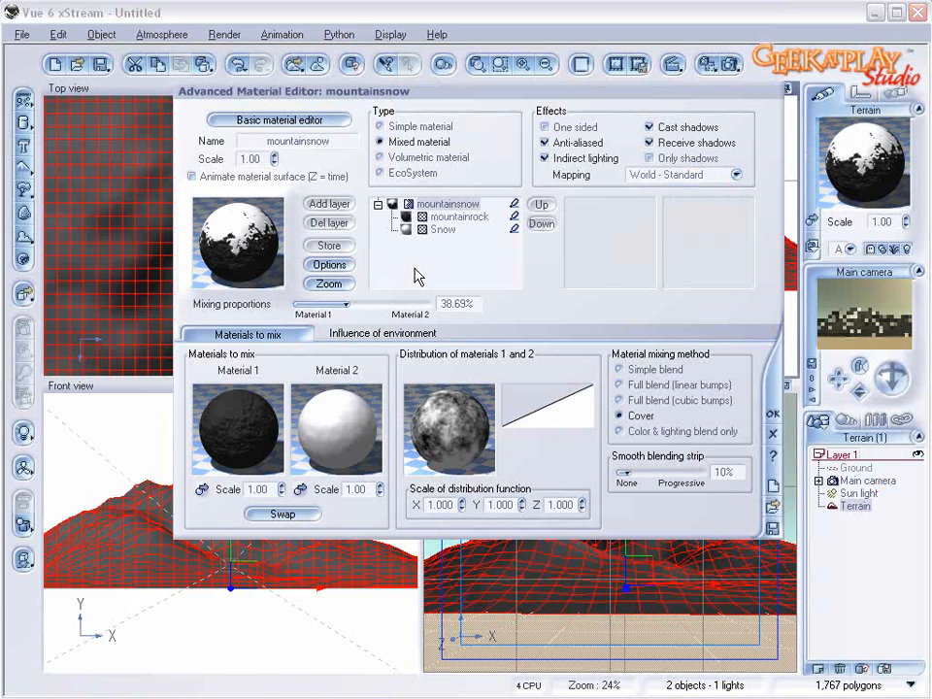
left_click(276, 162)
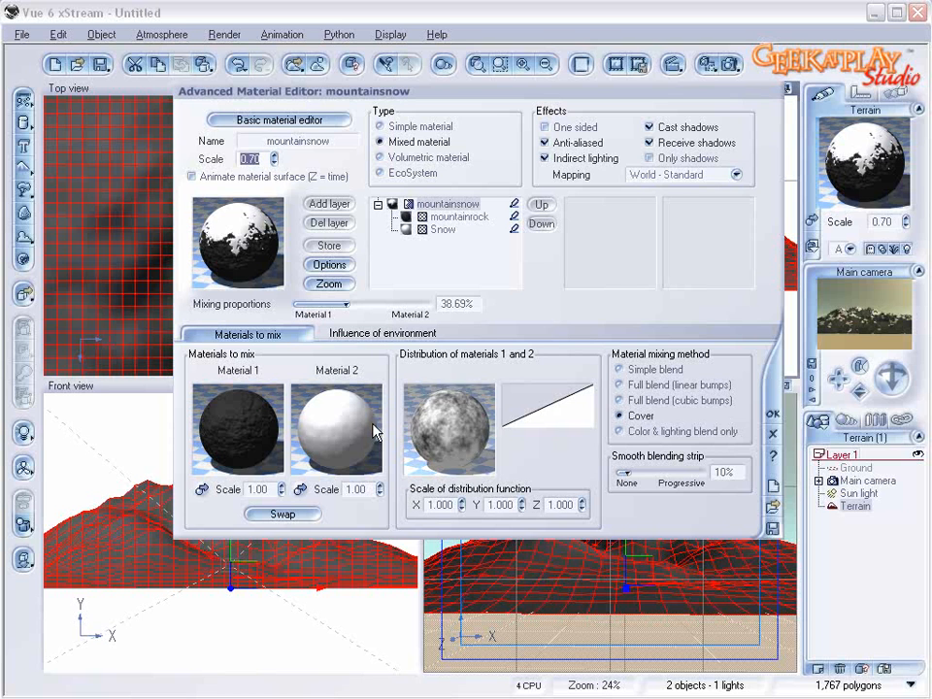
left_click_drag(676, 466, 638, 472)
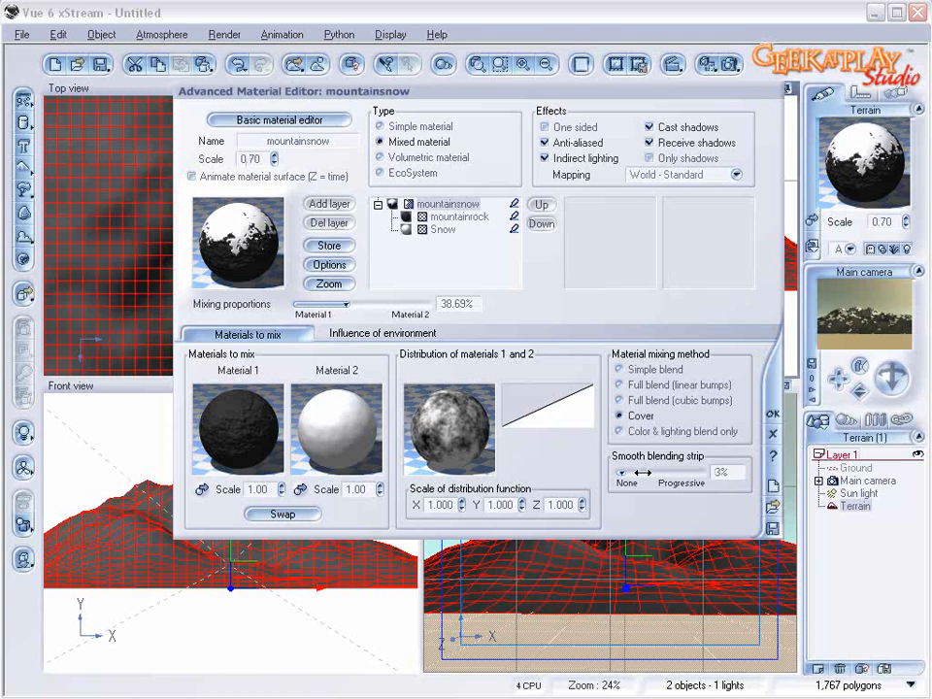
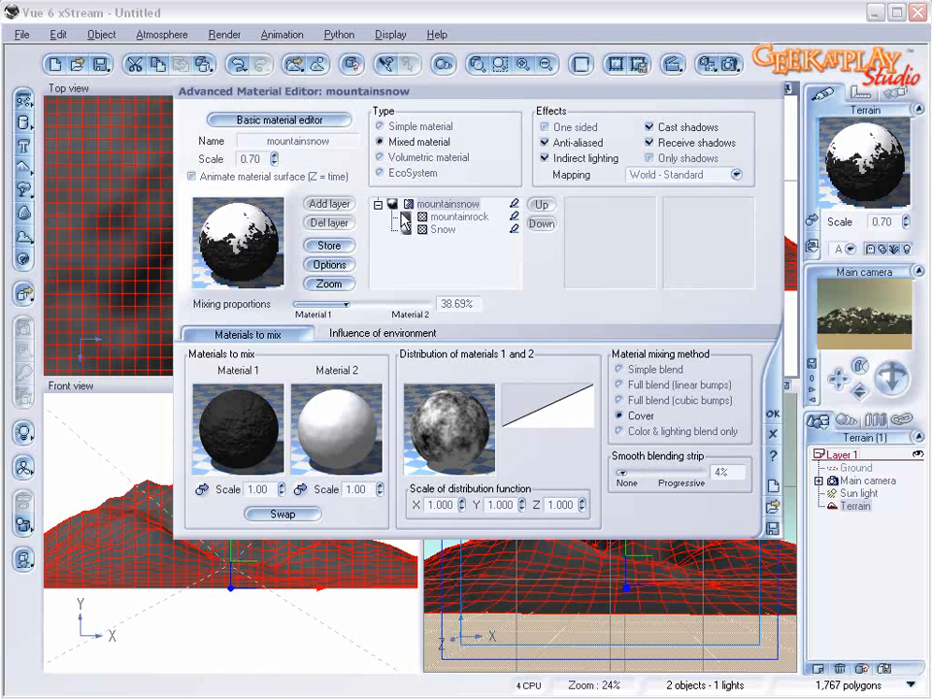
Step: Accept the mountainsnow material changes and test-render the mountain from the main camera
left_click(773, 415)
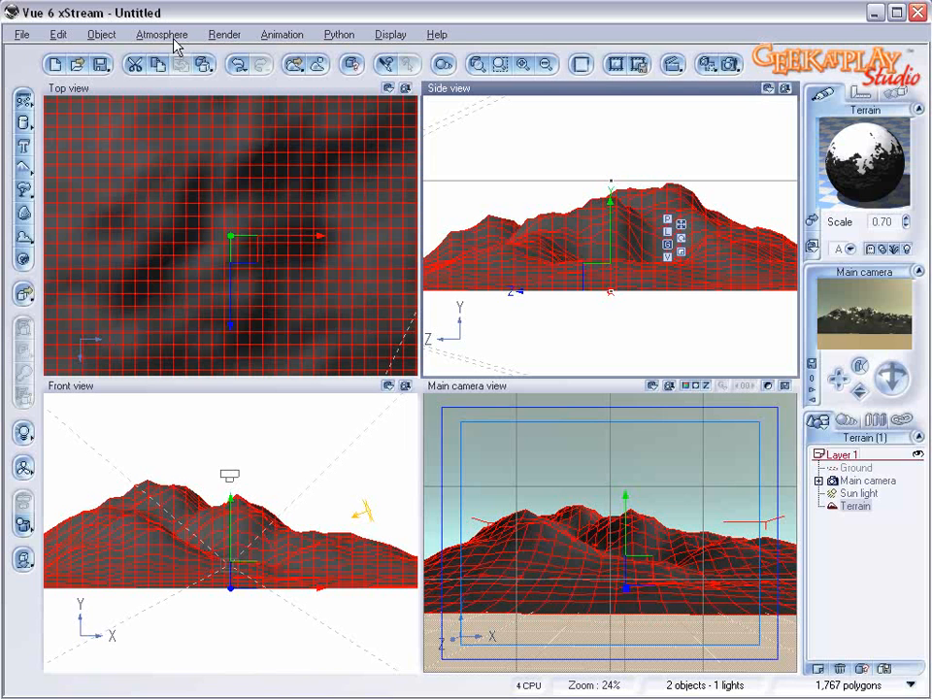
left_click(733, 65)
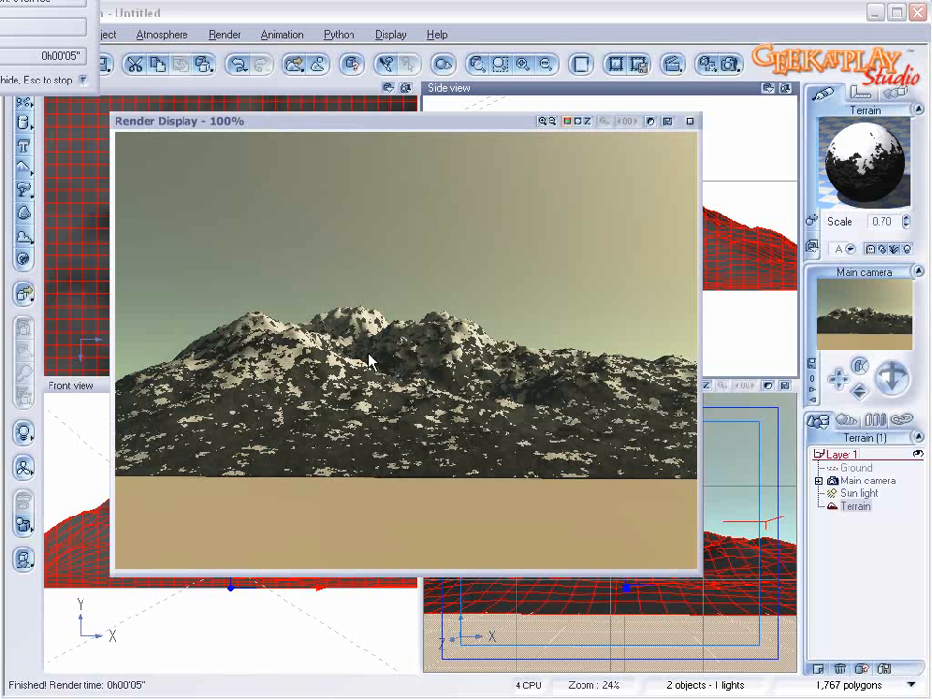
left_click(689, 122)
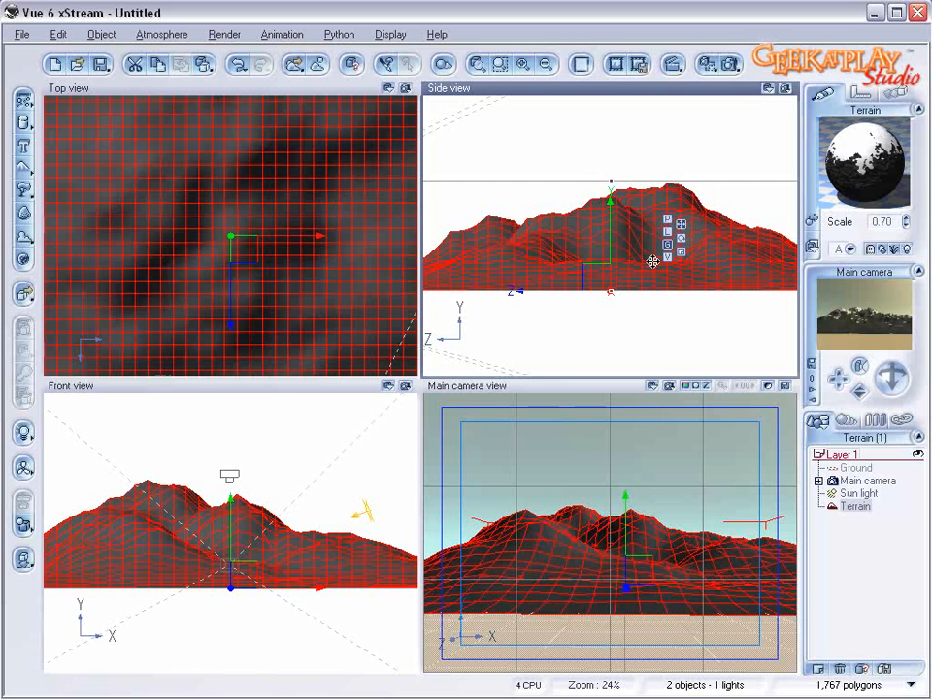
Step: Replace the mountain terrain with a new rock object placed close in front of the main camera
key("Delete")
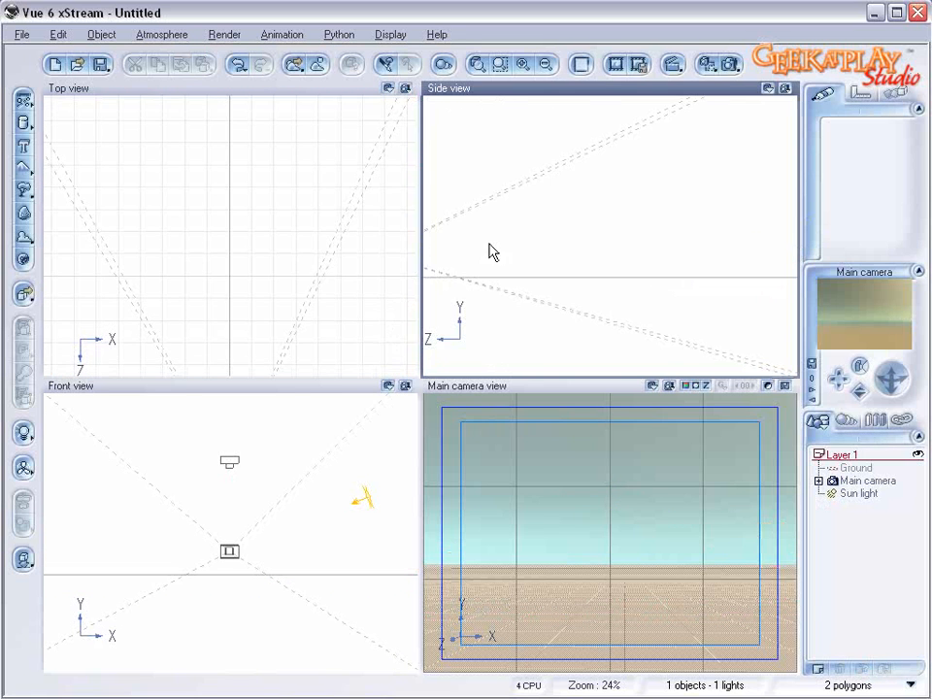
left_click(648, 279)
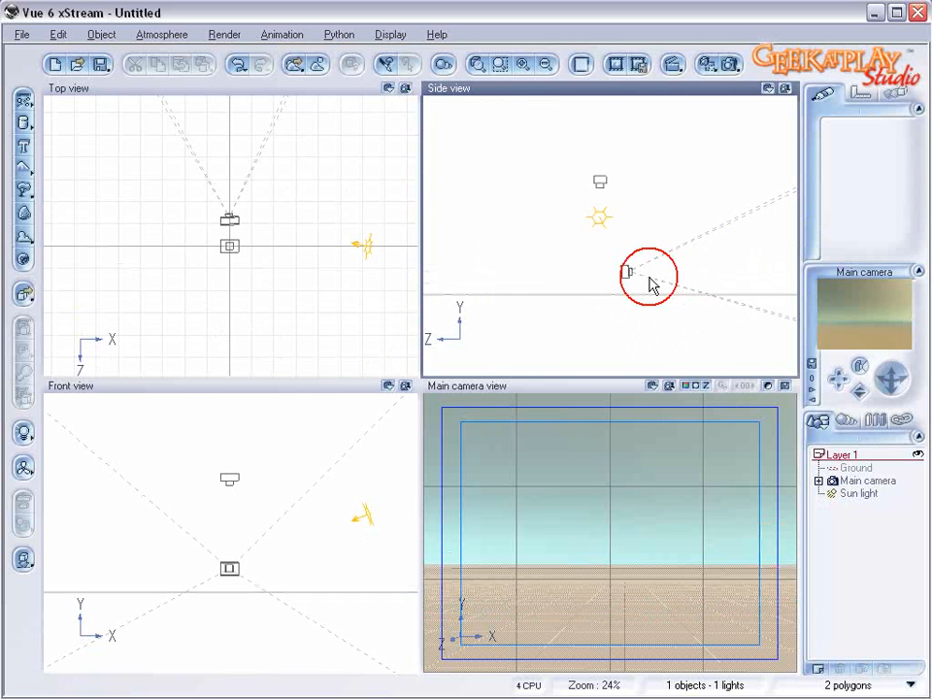
left_click(630, 273)
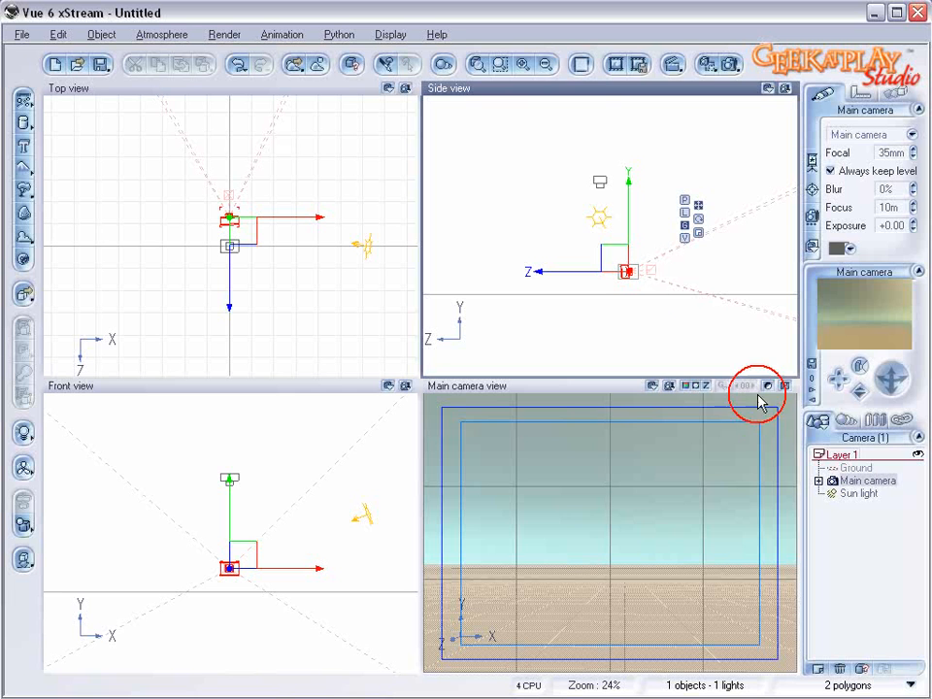
left_click_drag(620, 253, 608, 274)
scroll(640, 287, "up", 5)
right_click_drag(659, 294, 478, 138)
right_click_drag(570, 214, 628, 209)
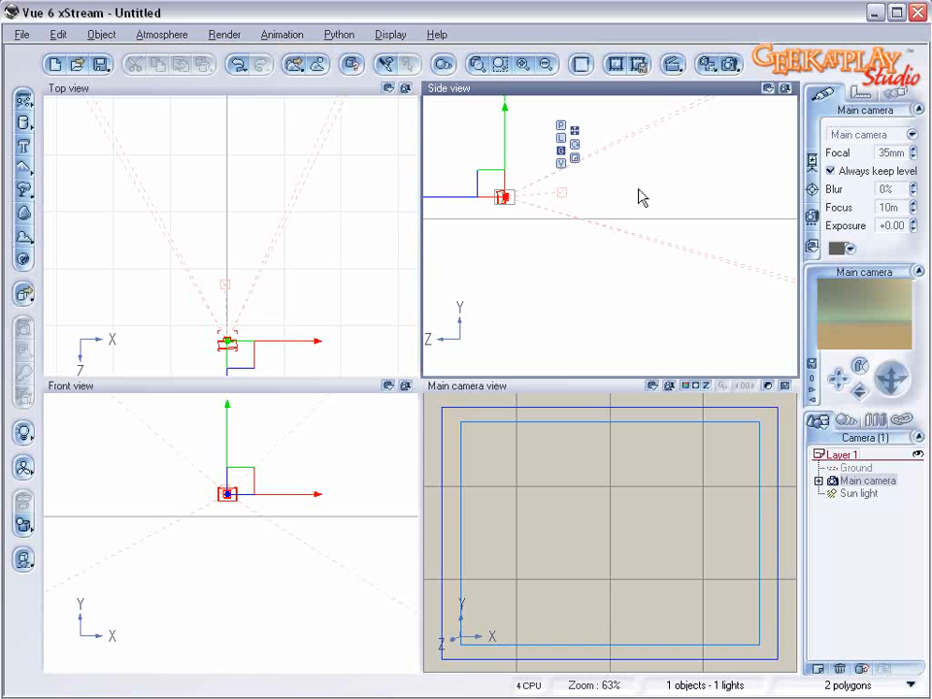
left_click(23, 212)
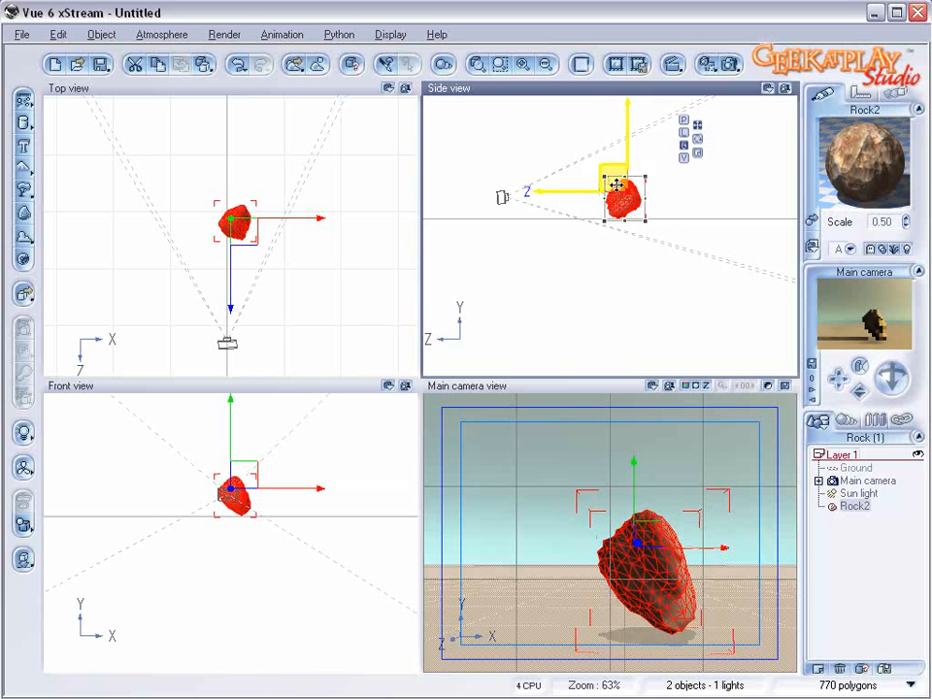
left_click_drag(616, 184, 577, 181)
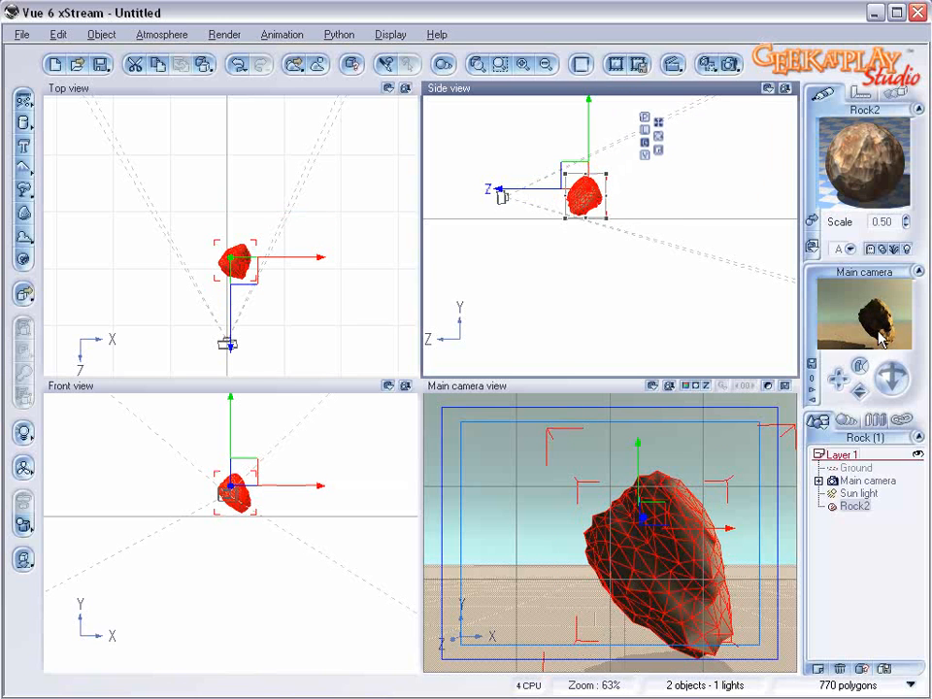
Step: Move the sun light behind the main camera, slightly toward negative X, so it lights the front of the rock
left_click(858, 493)
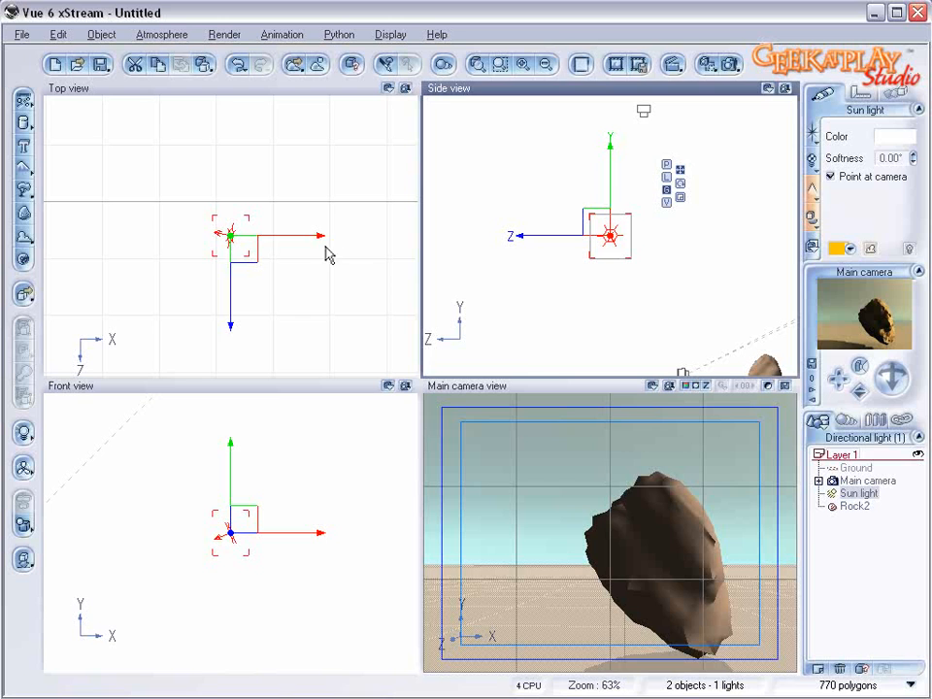
left_click(272, 233)
left_click_drag(247, 244, 156, 344)
left_click_drag(171, 303, 192, 346)
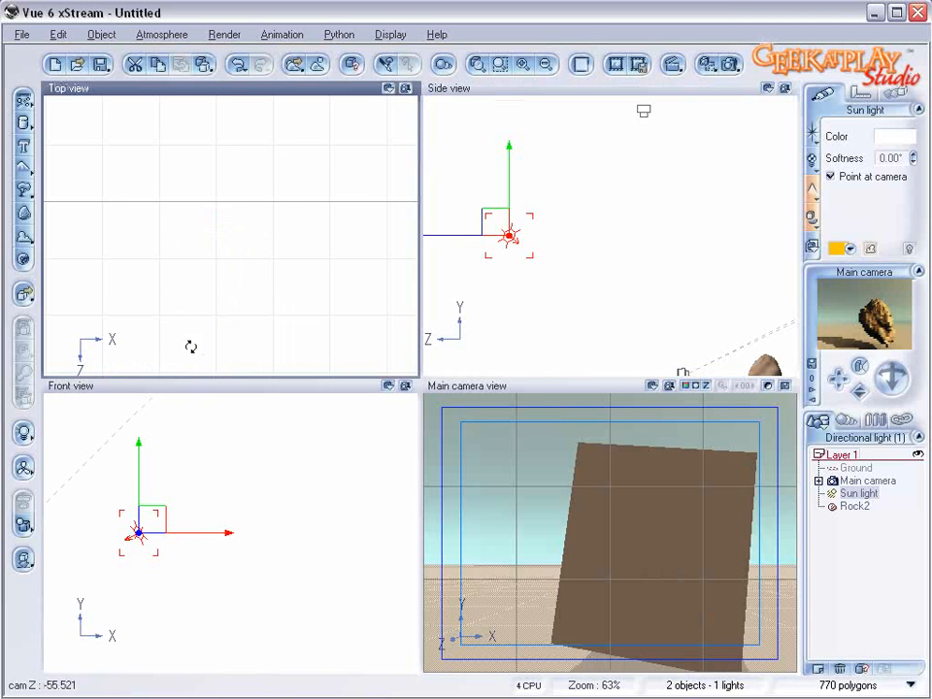
Step: Replace the rock's Chipped material with Default from the Rocks collection and turn it into a mixed material
left_click(855, 506)
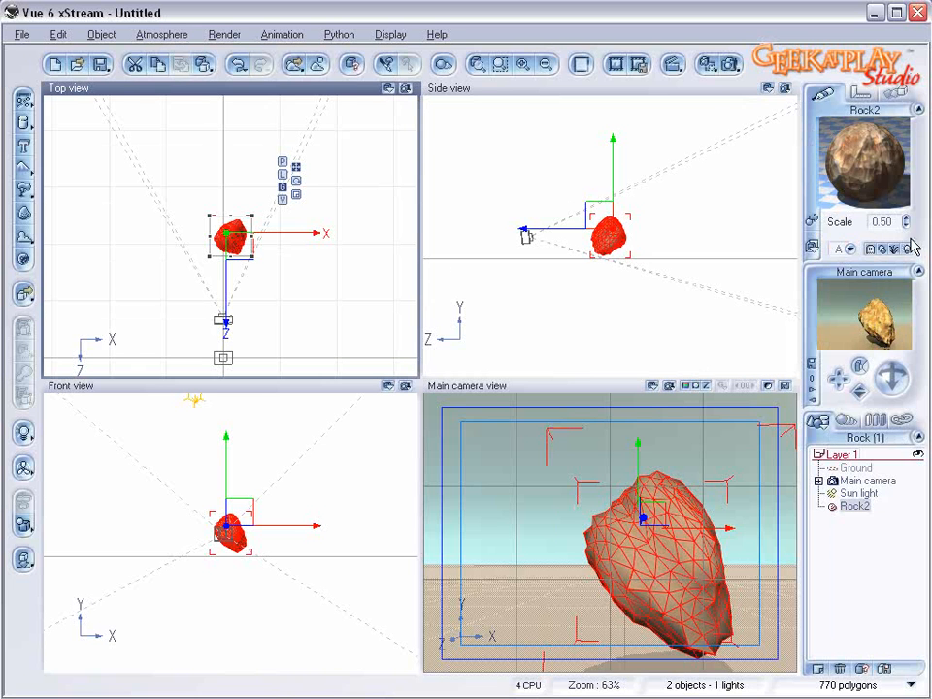
double_click(842, 155)
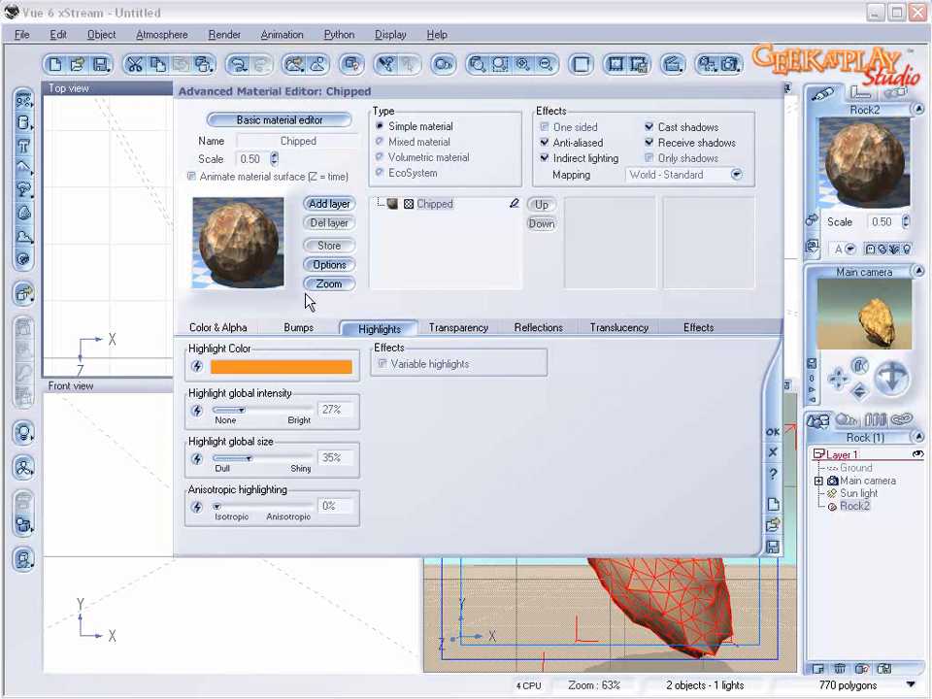
double_click(218, 244)
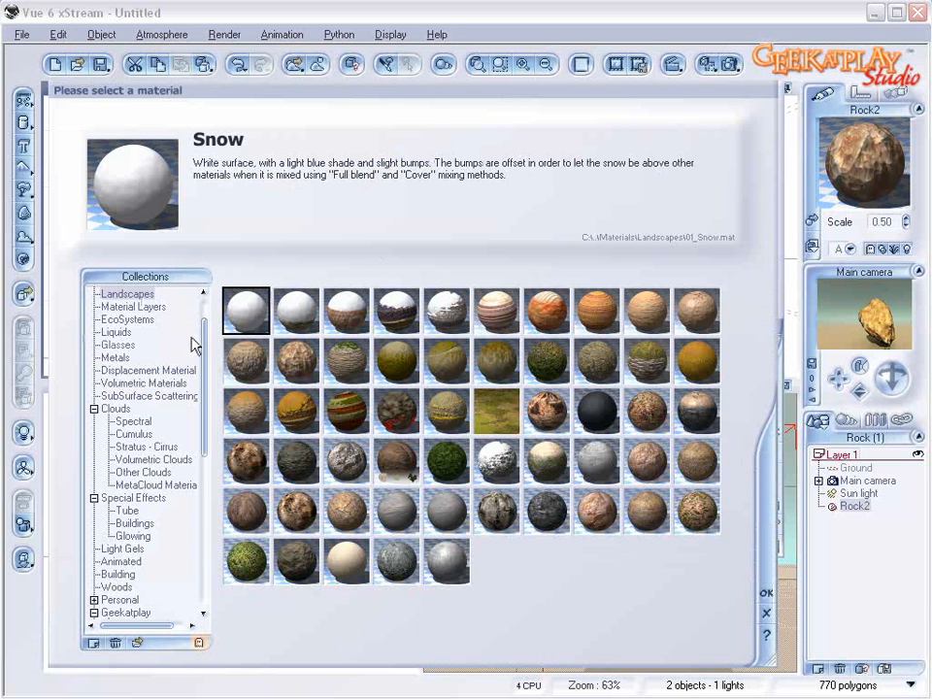
left_click_drag(203, 335, 202, 317)
left_click(115, 320)
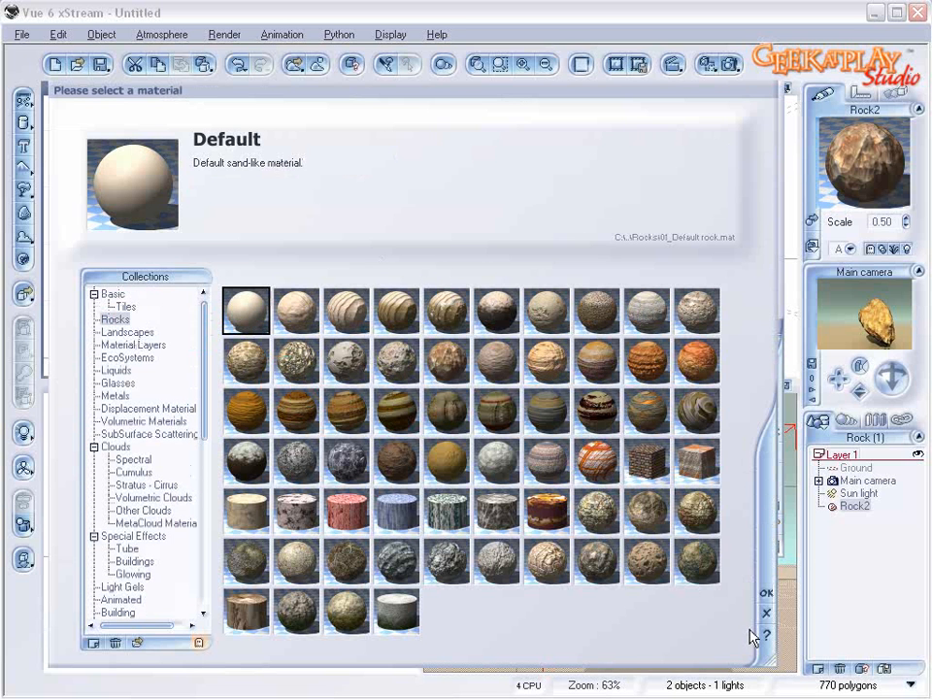
left_click(766, 592)
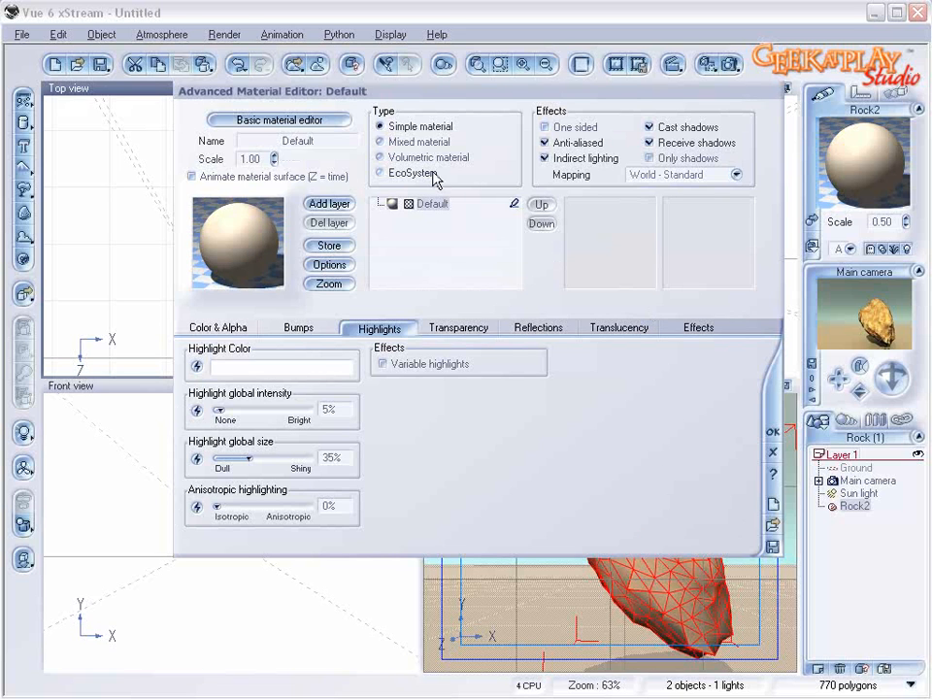
left_click(424, 142)
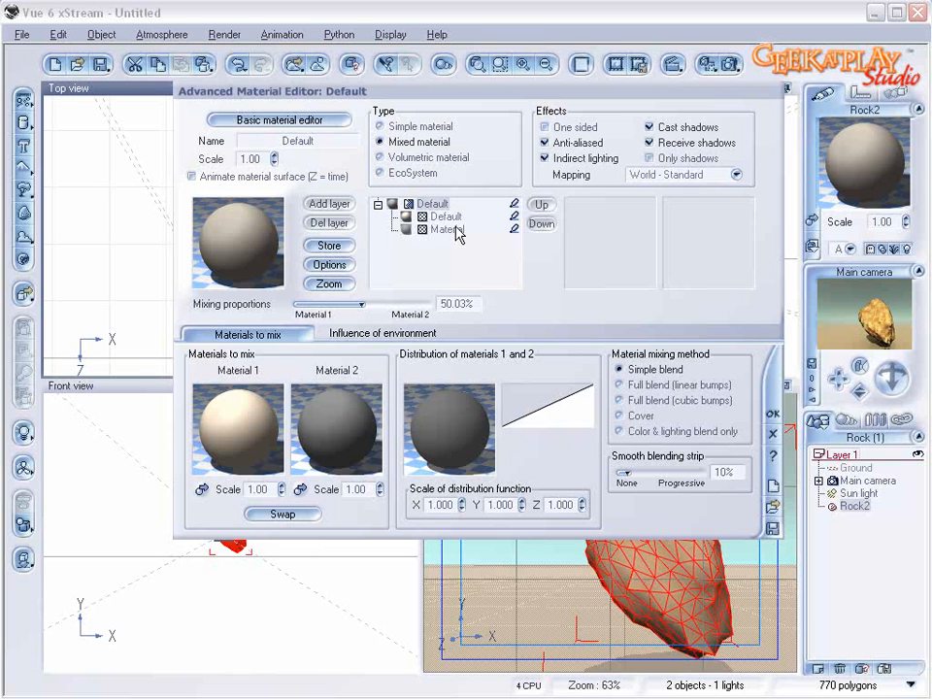
Step: Add a Perlin Value-Gradient noise to the material distribution function, make it ridged and set its scale to about 8.19
right_click(431, 437)
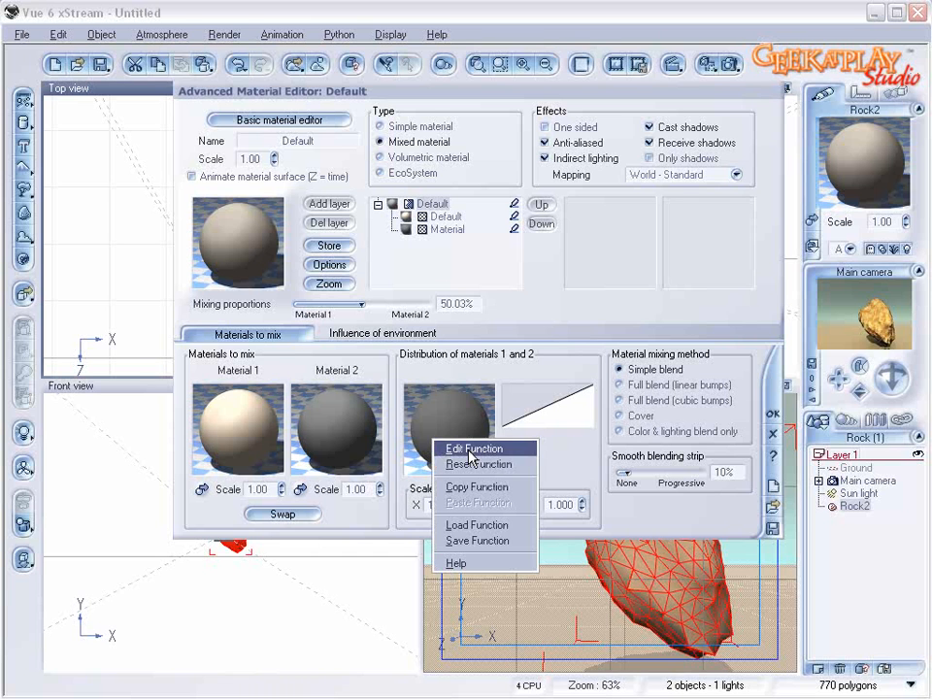
left_click(472, 450)
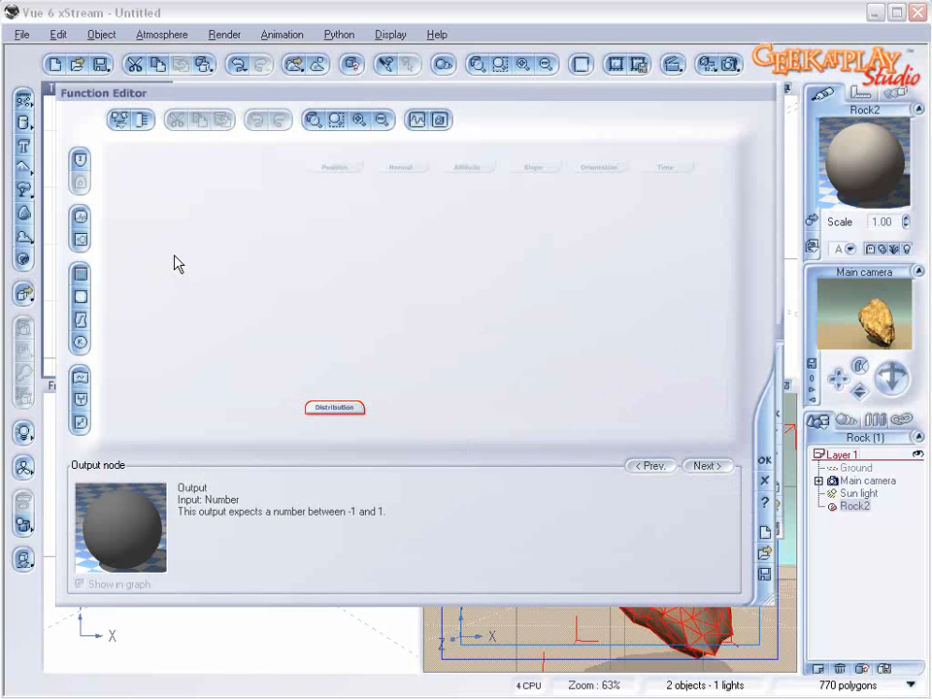
left_click(80, 221)
left_click_drag(329, 375, 335, 291)
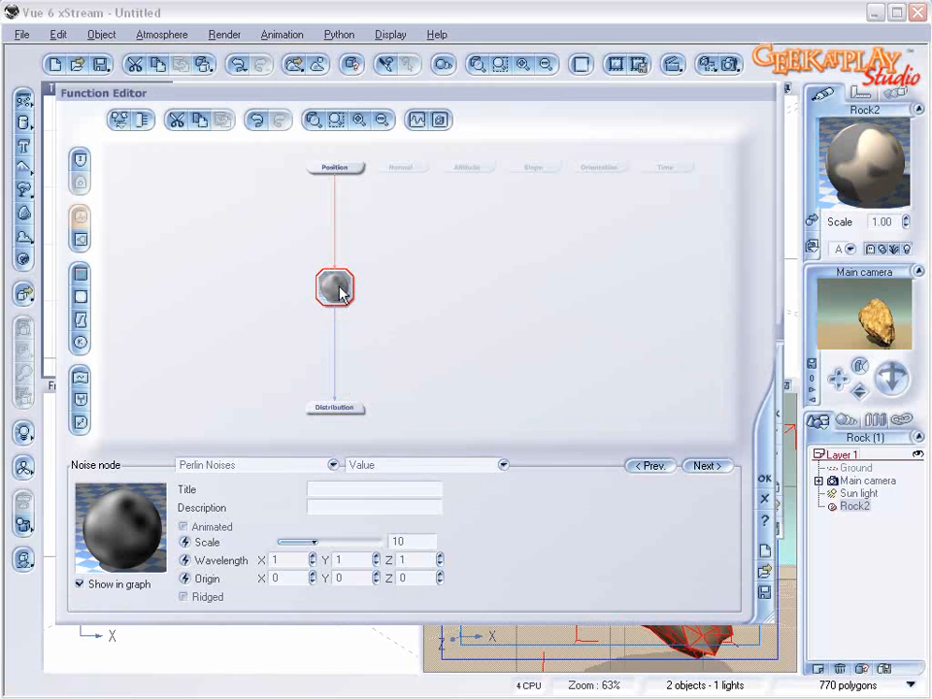
left_click(333, 465)
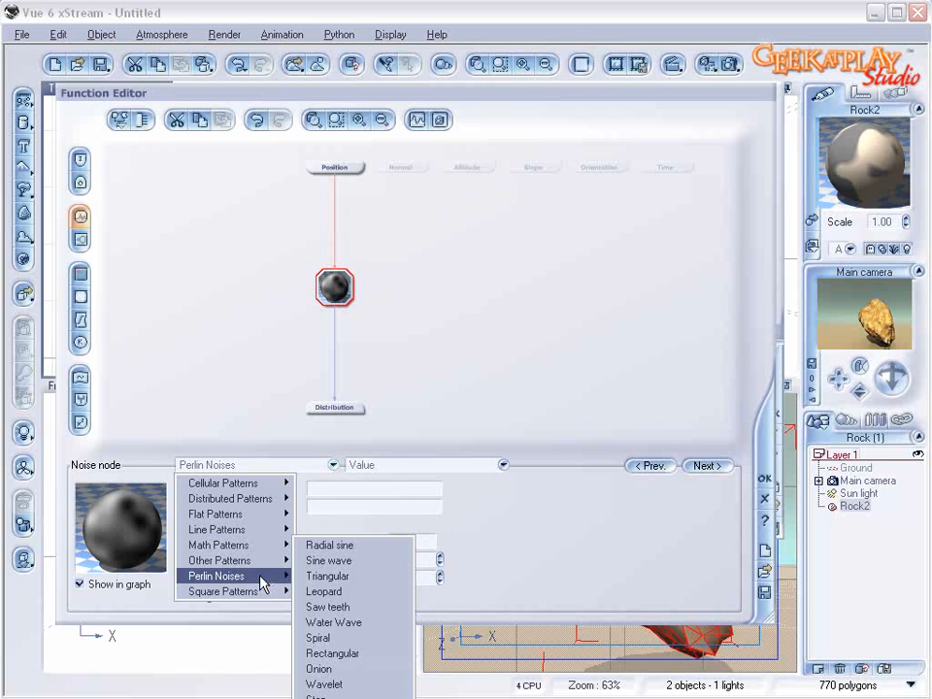
mouse_move(264, 583)
left_click(395, 607)
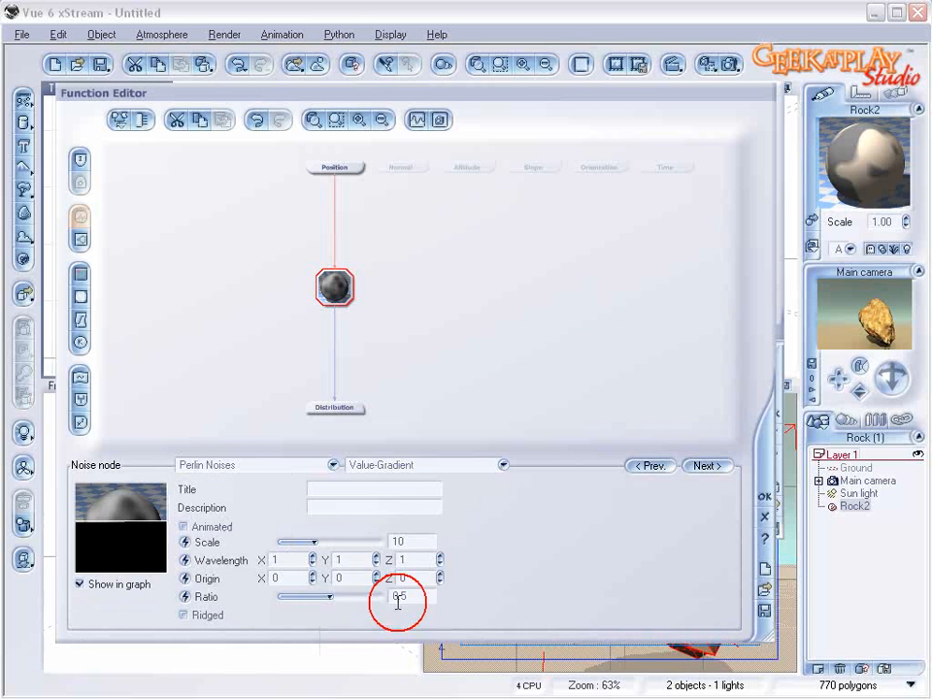
left_click(214, 617)
left_click_drag(314, 541, 320, 543)
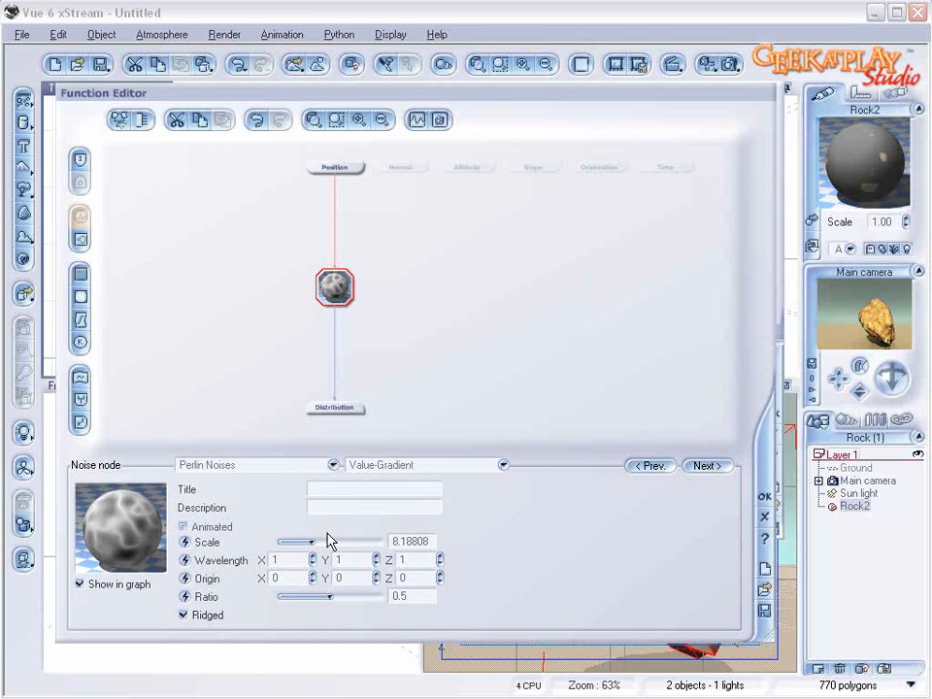
Step: Insert a filter node between the noise and the Distribution output and align it vertically with them
left_click(333, 363)
left_click_drag(329, 347, 330, 345)
left_click(329, 364)
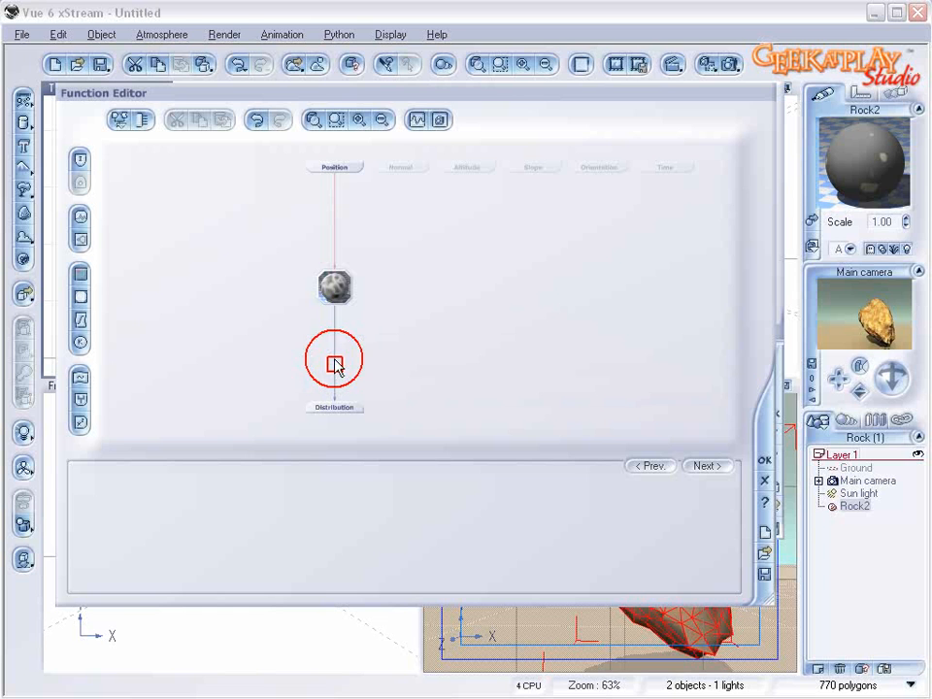
left_click(81, 320)
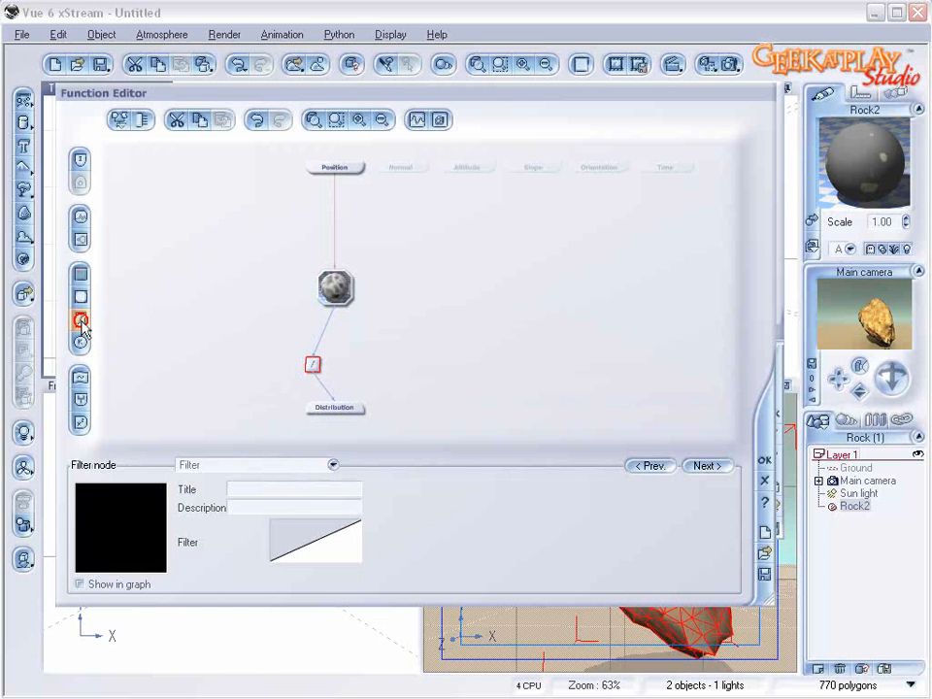
left_click_drag(312, 362, 332, 362)
Step: Shape the filter curve flat at -1 up to about X 0.38, with a keypoint near X 0.83, Y -0.28, and accept the function
right_click(326, 548)
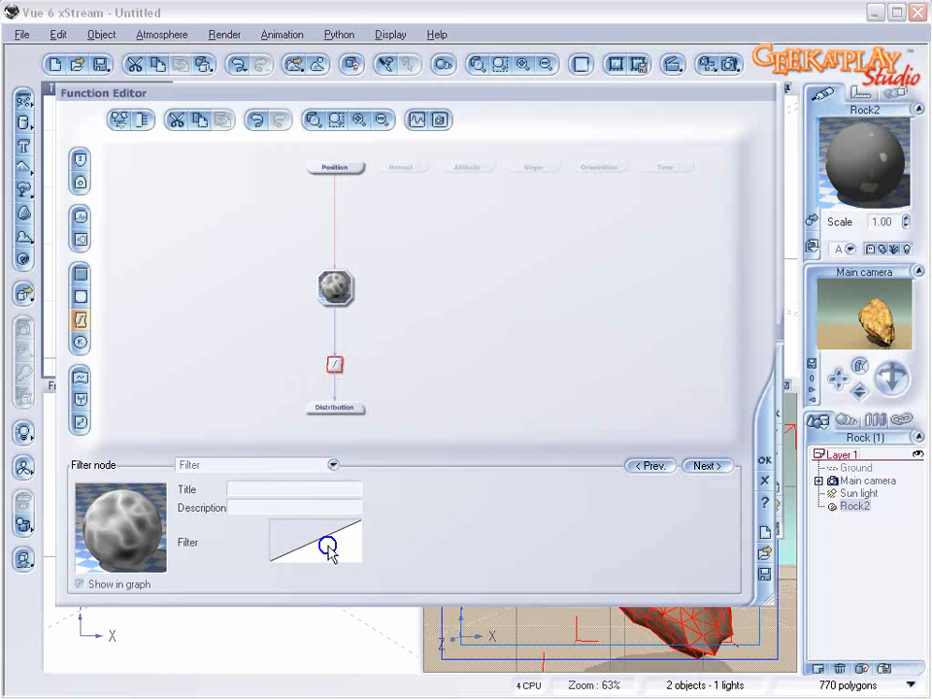
left_click(364, 554)
left_click_drag(541, 374, 574, 415)
left_click_drag(709, 347, 750, 336)
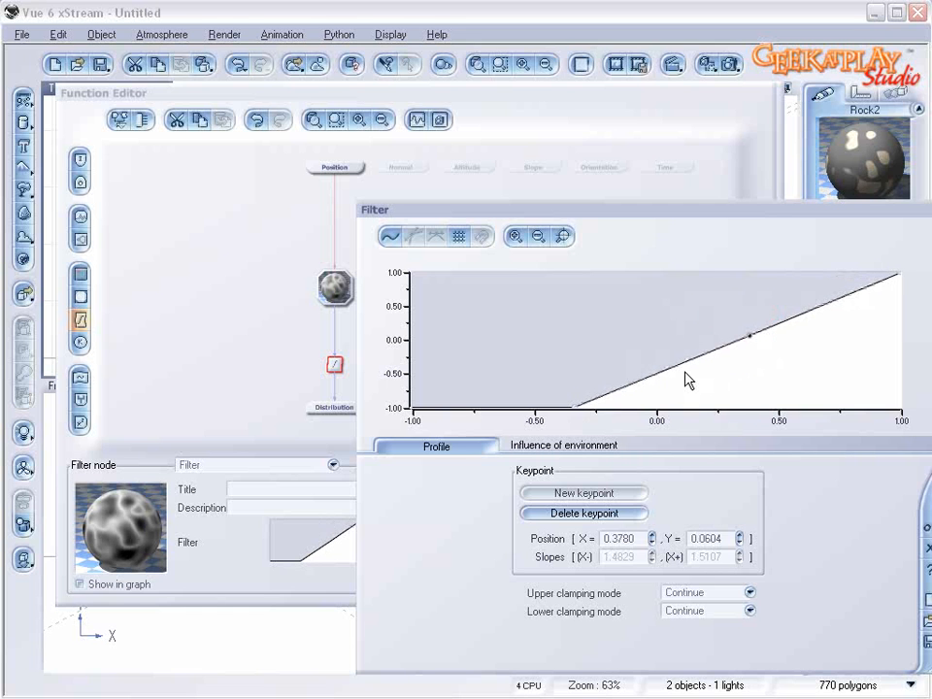
left_click_drag(572, 409, 813, 441)
left_click_drag(755, 337, 860, 359)
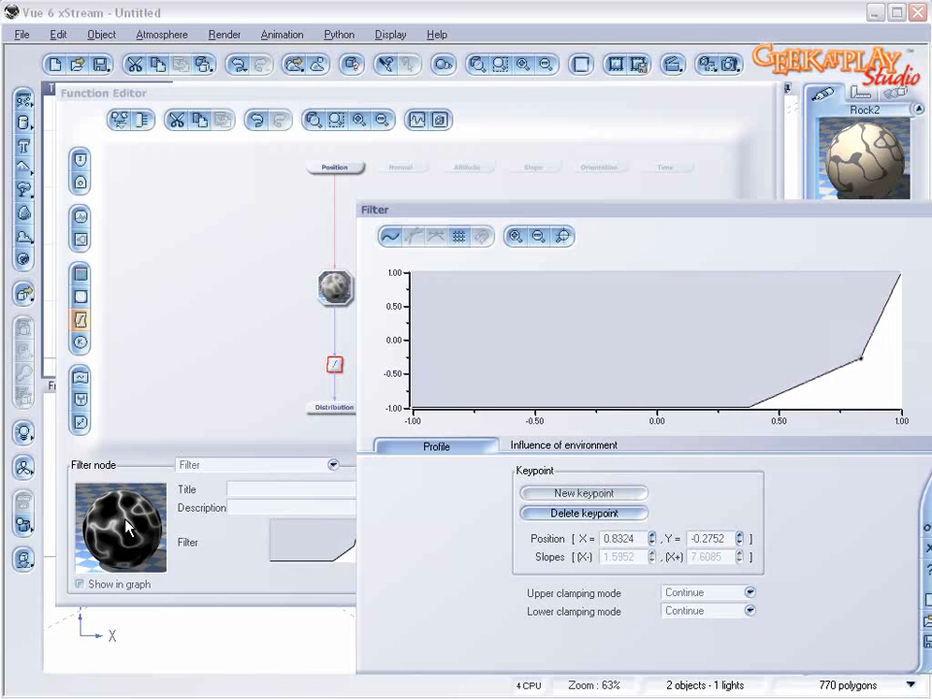
left_click(926, 529)
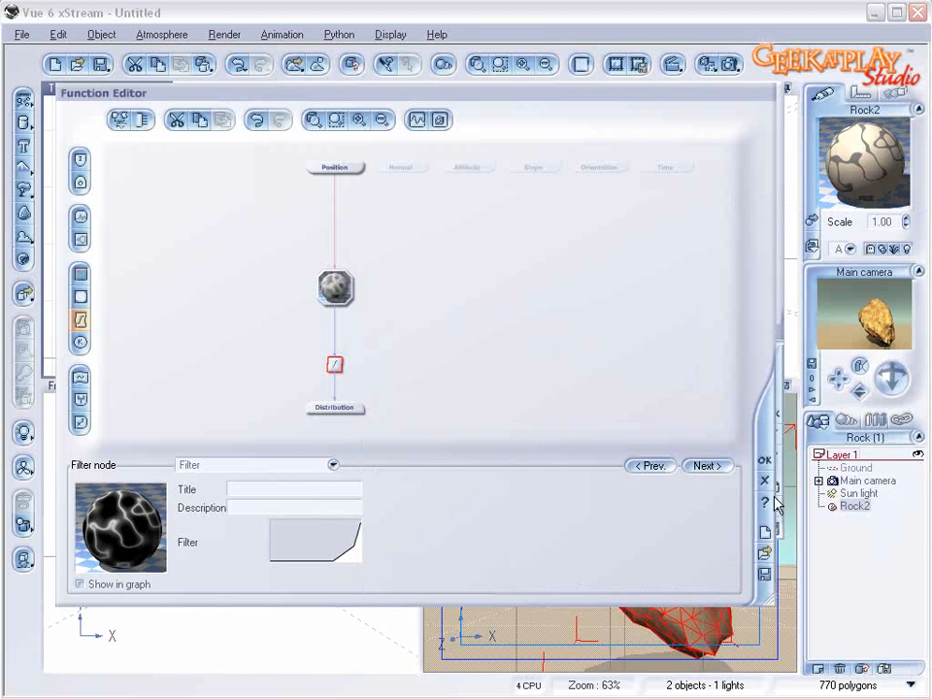
left_click(755, 512)
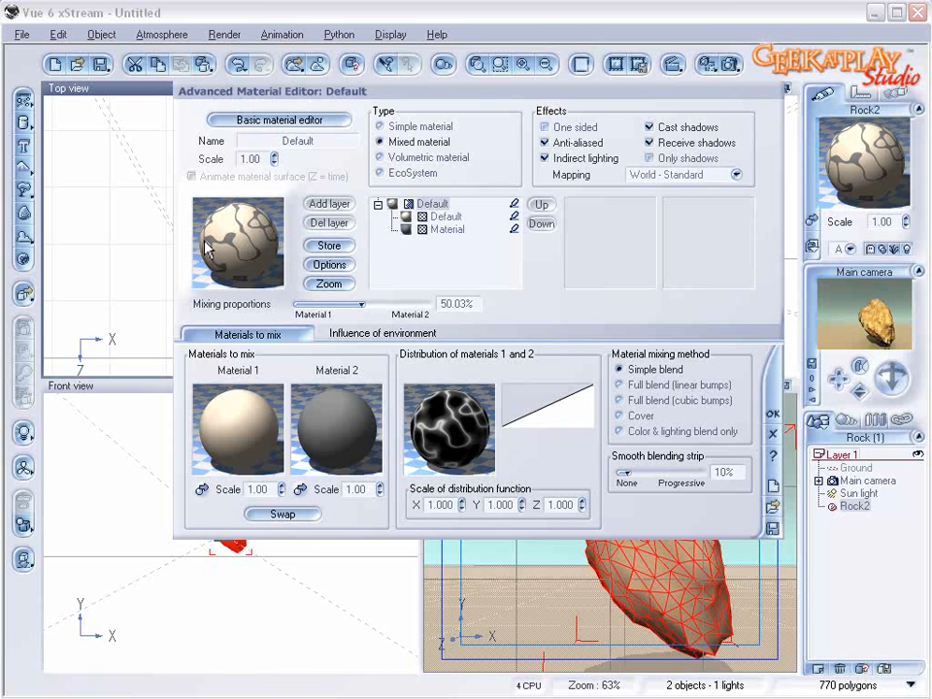
Step: Copy the ridged Value-Gradient noise node from the material distribution function
right_click(437, 427)
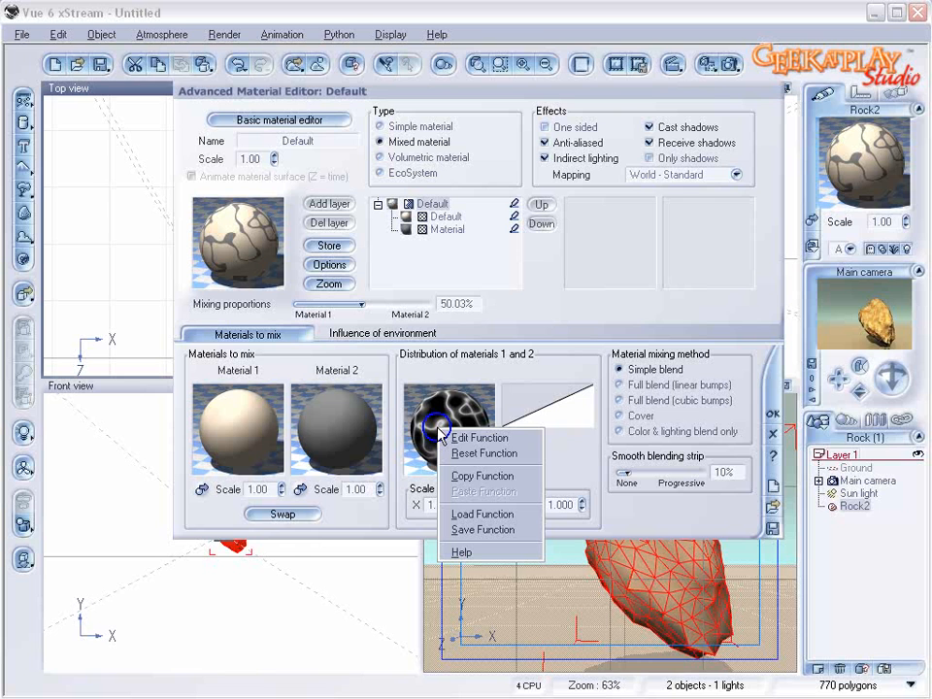
left_click(500, 437)
left_click(334, 309)
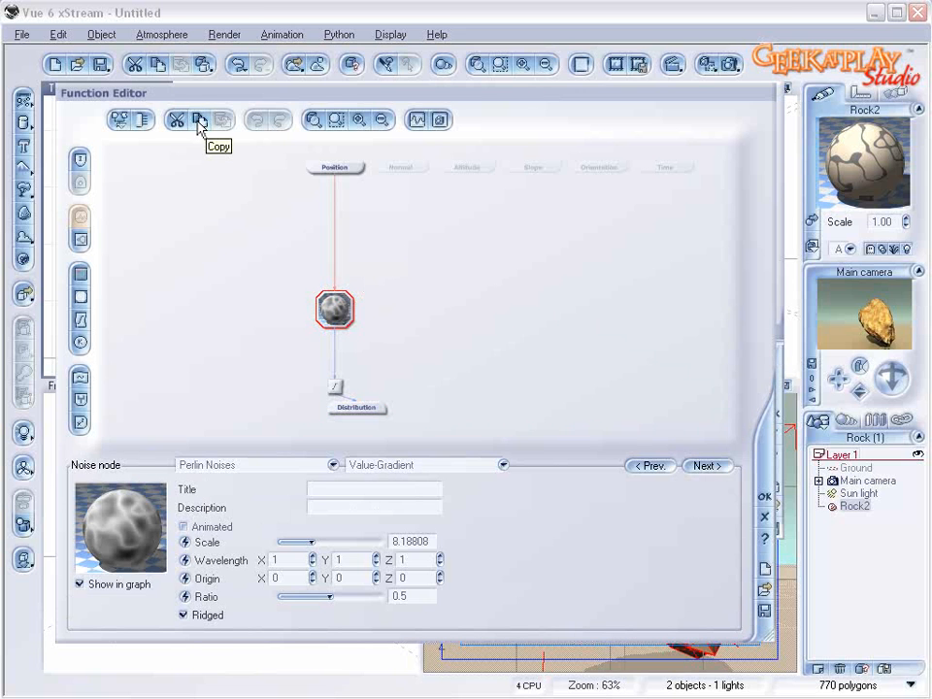
left_click(760, 495)
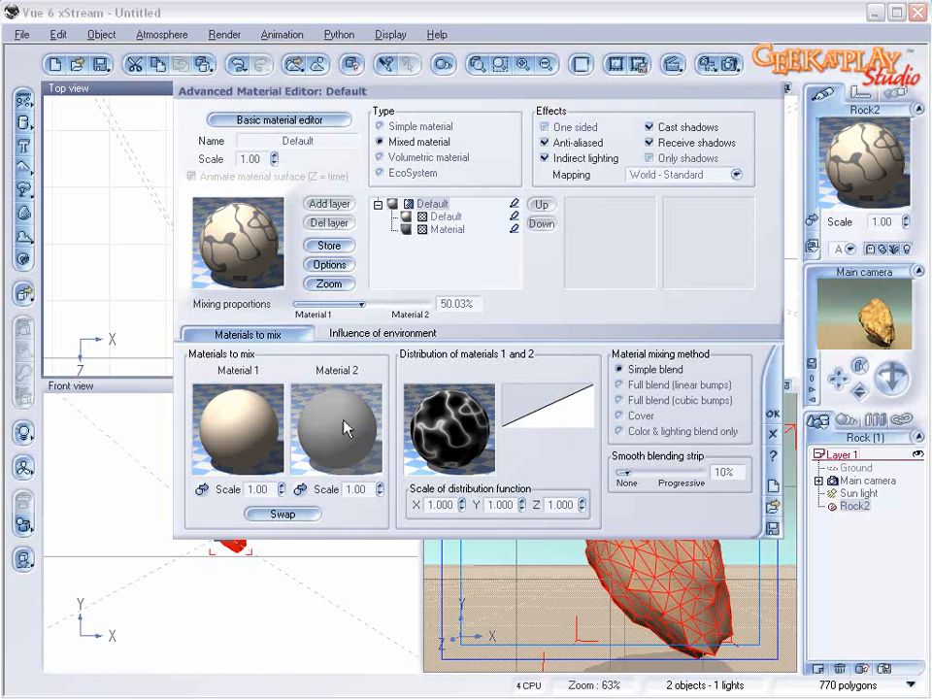
Step: Paste the copied ridged Value-Gradient noise into the bump function of the second material and connect it to the Bump output
left_click(446, 230)
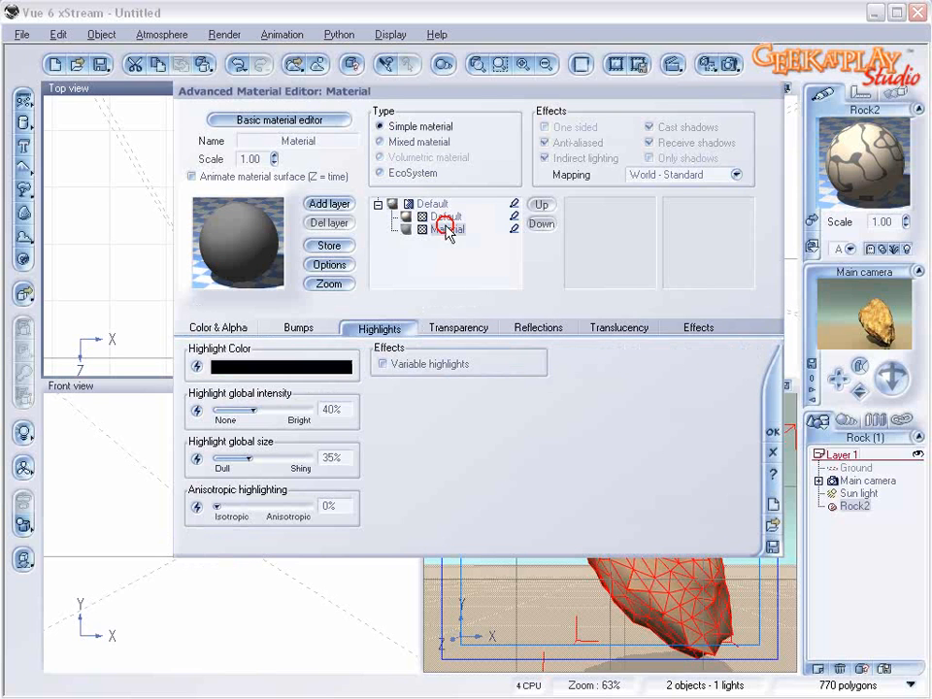
left_click(298, 328)
right_click(216, 391)
left_click(264, 407)
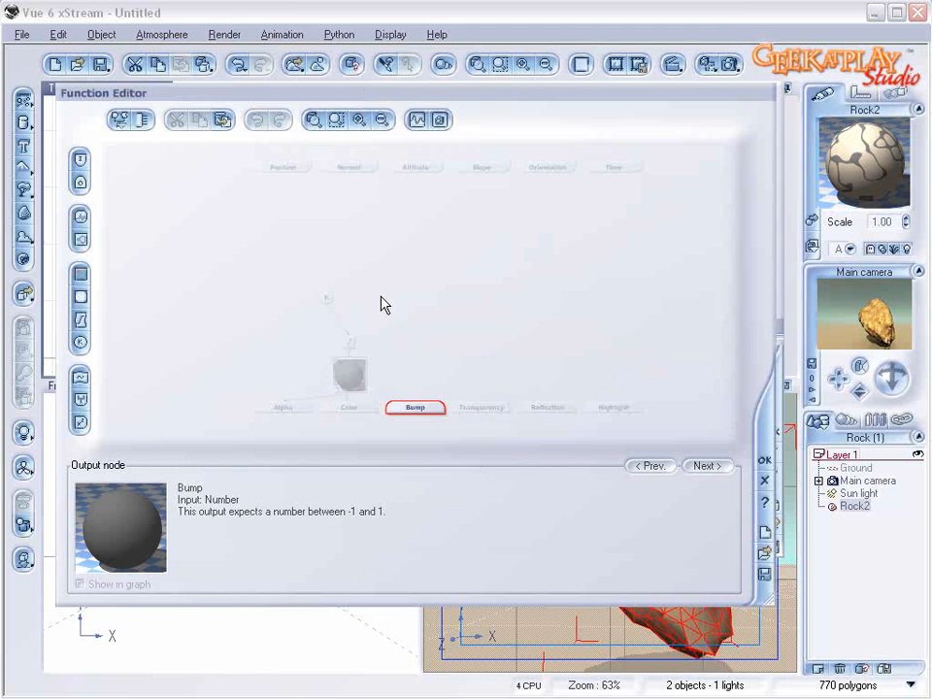
left_click(81, 215)
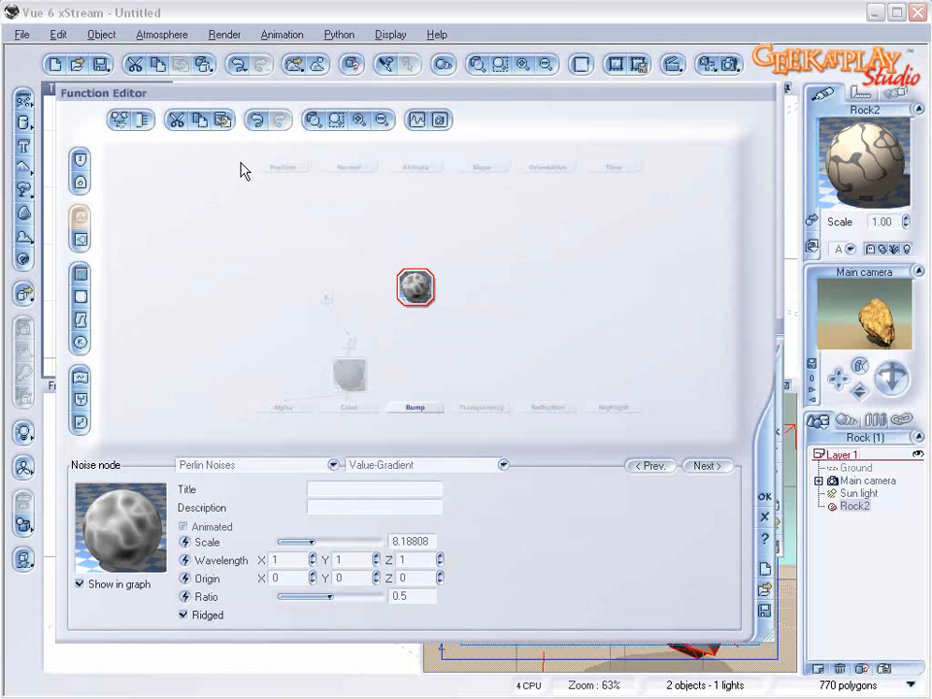
left_click_drag(415, 404, 416, 307)
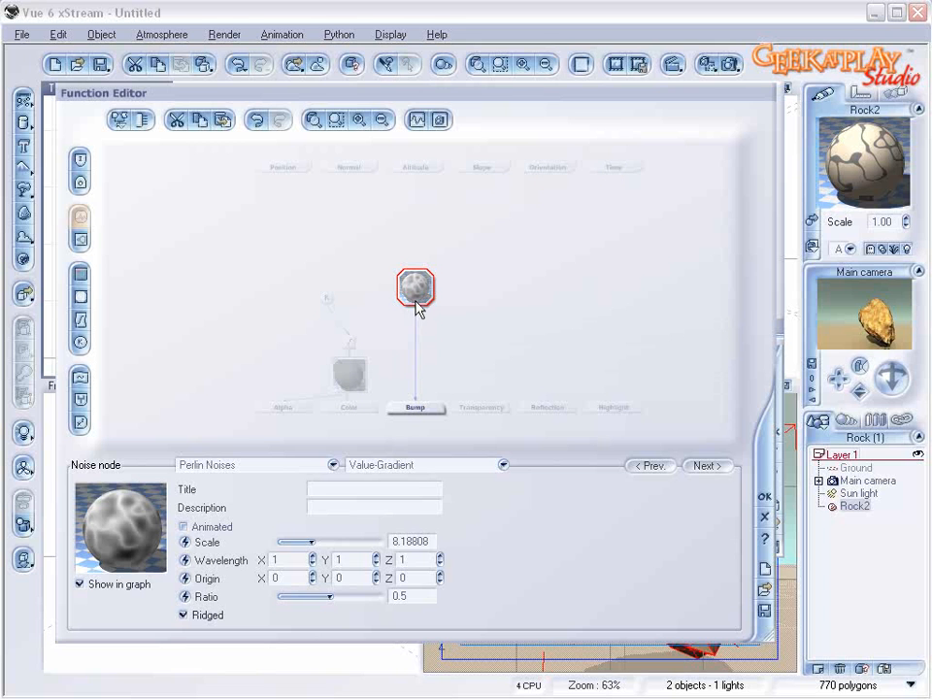
Step: Insert a filter node between the pasted noise and the Bump output and align it vertically with them
left_click(415, 322)
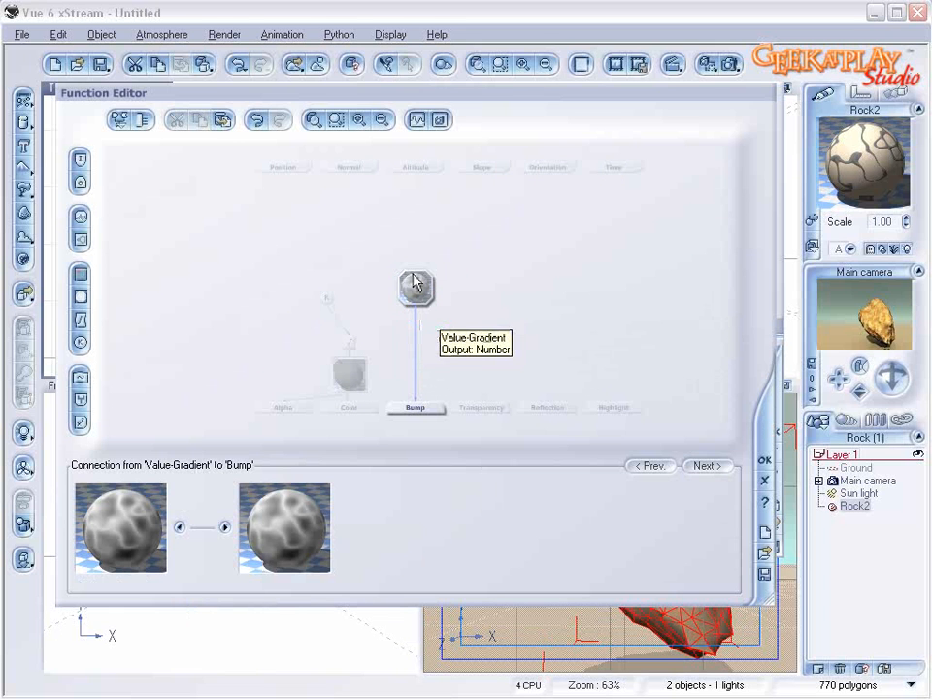
left_click(81, 319)
left_click_drag(395, 365, 416, 364)
Step: Shape the bump filter curve to stay near -1 until a keypoint at about X 0.8, rising steeply from there, and accept it
right_click(330, 531)
left_click(365, 537)
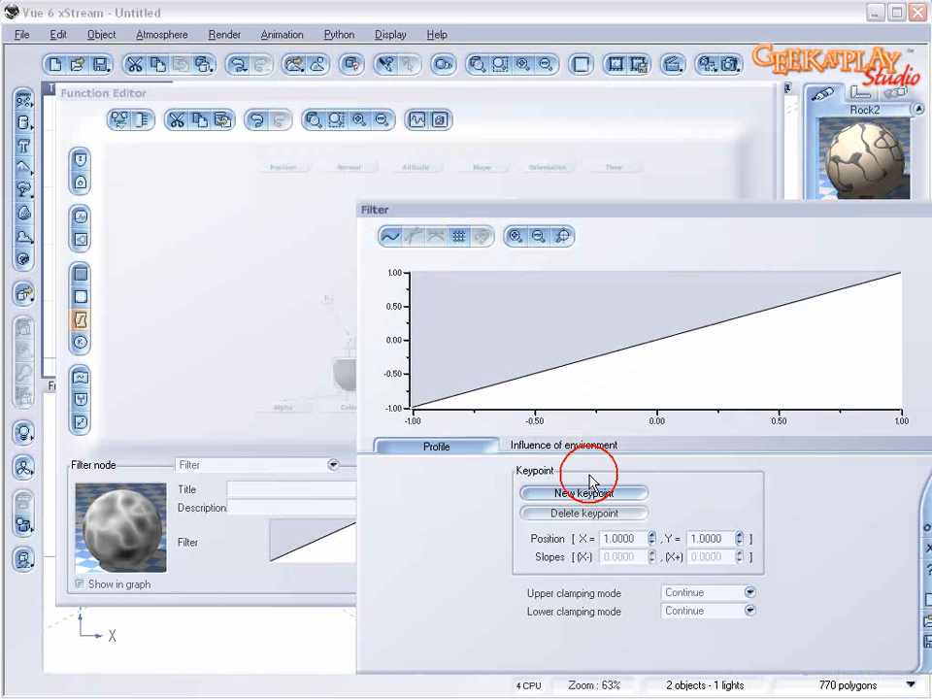
left_click(662, 339)
left_click_drag(662, 338, 722, 384)
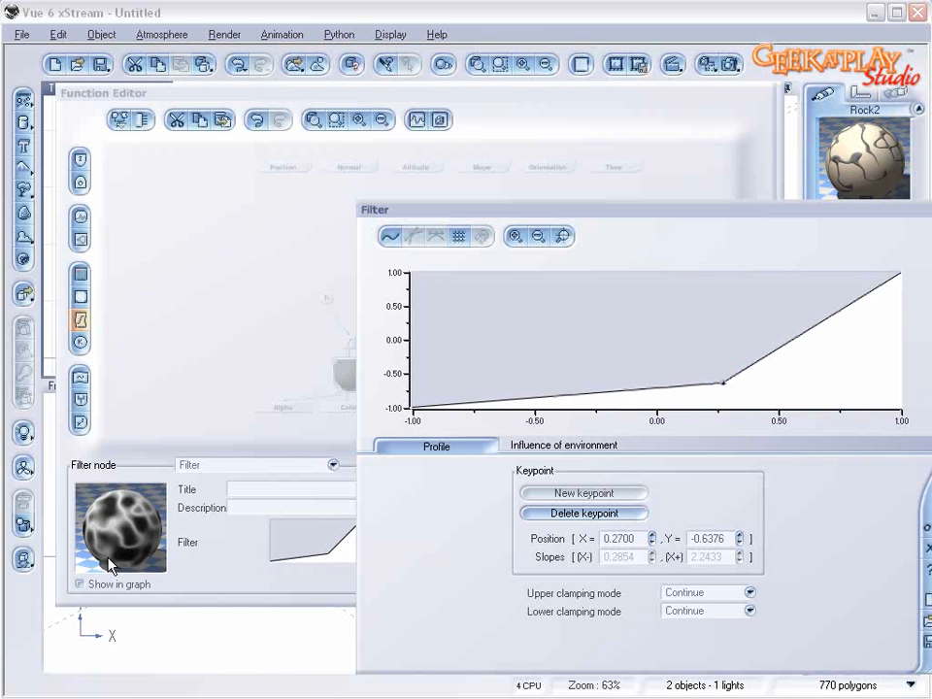
left_click_drag(722, 384, 854, 404)
left_click(926, 528)
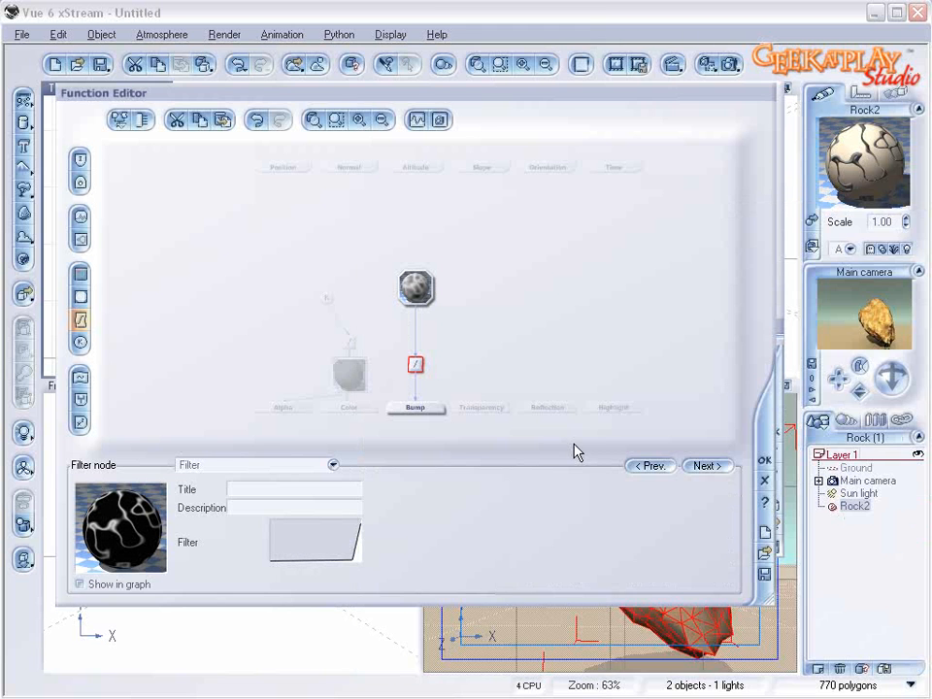
Step: Replace the constant node feeding the color filter with the ridged noise, and rearrange the nodes so the noise drives both color and bump
left_click(348, 379)
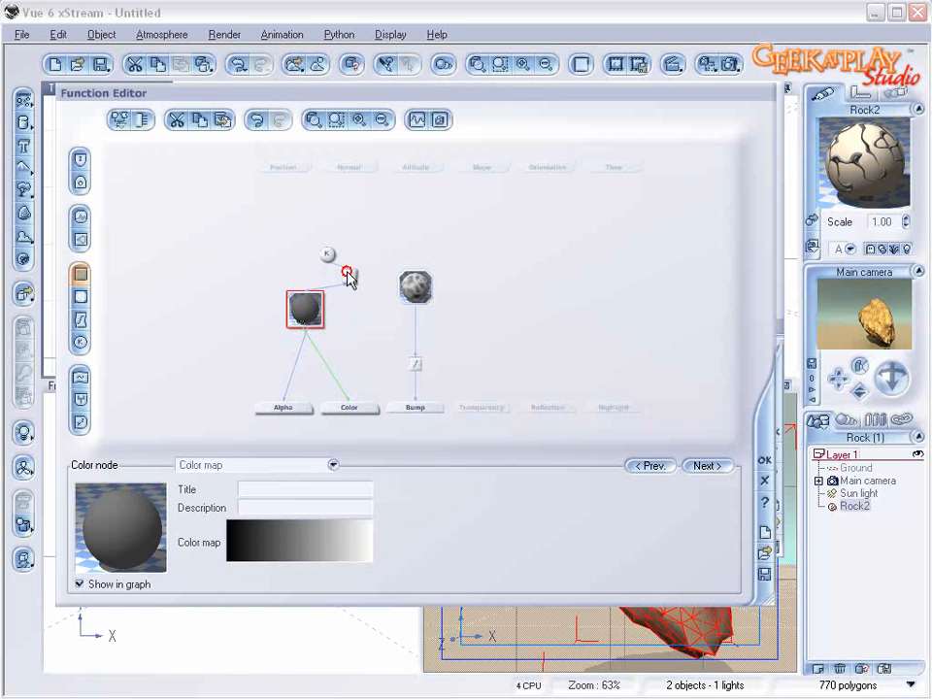
left_click(349, 276)
left_click(350, 277)
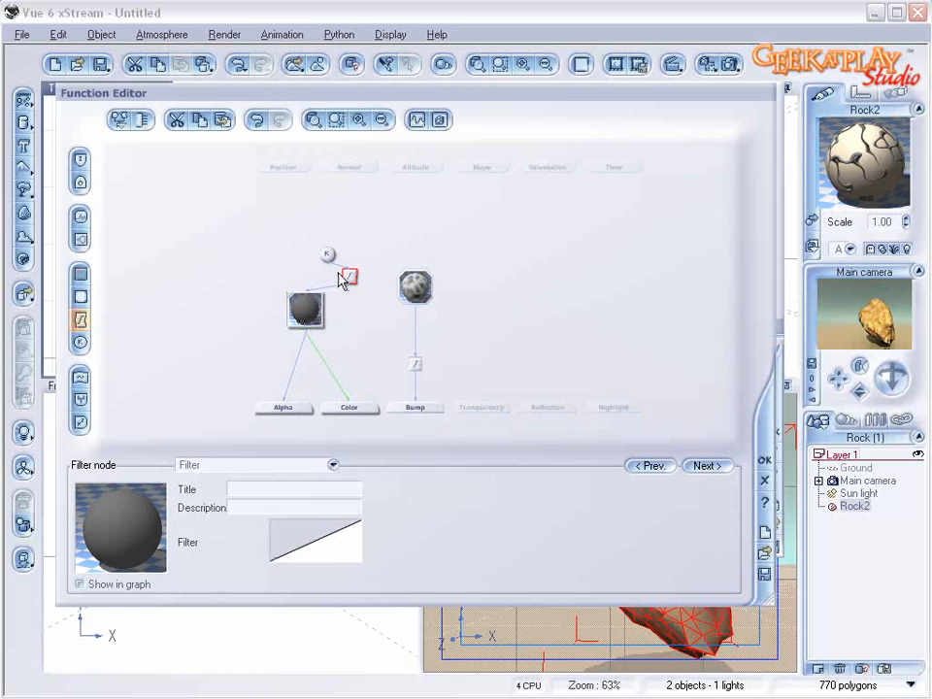
left_click(327, 256)
left_click(349, 279)
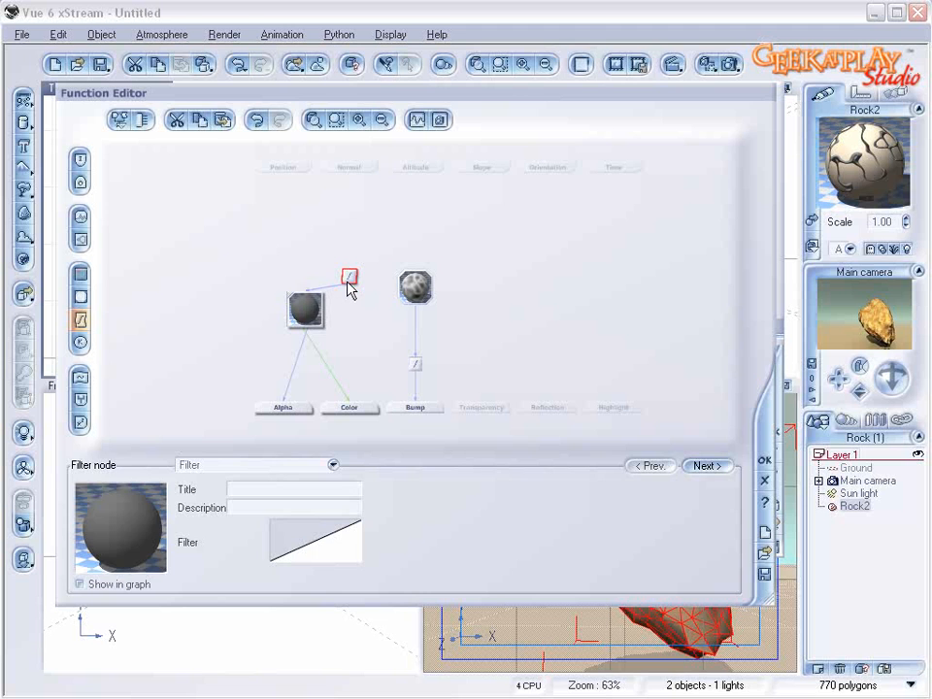
left_click_drag(351, 262, 415, 297)
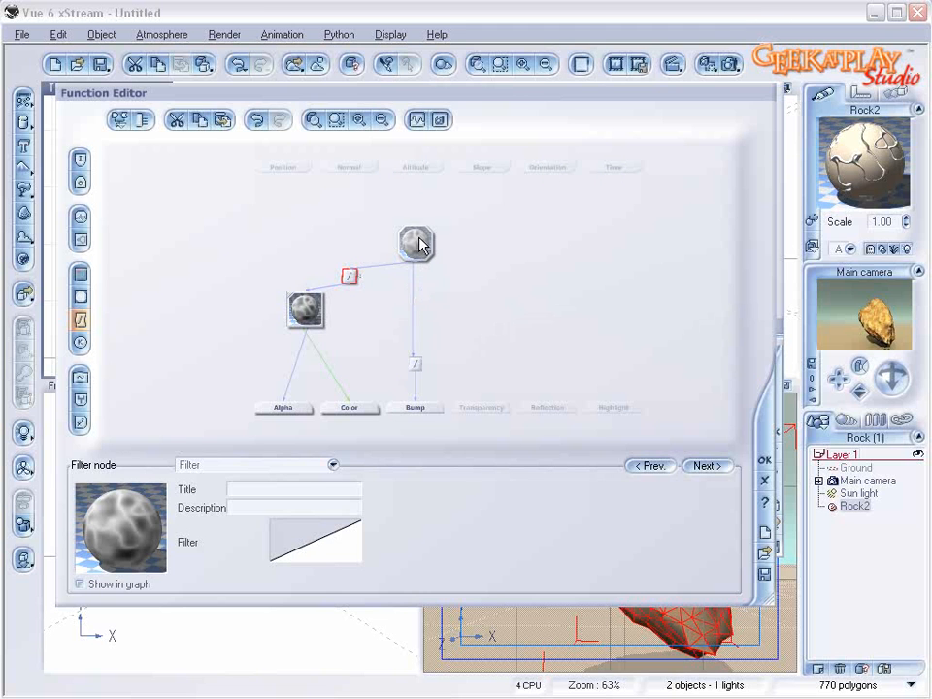
left_click_drag(419, 237, 399, 216)
Step: Open the color node's color map and set its start keycolor to orange, RGB 243, 160, 98
left_click(306, 308)
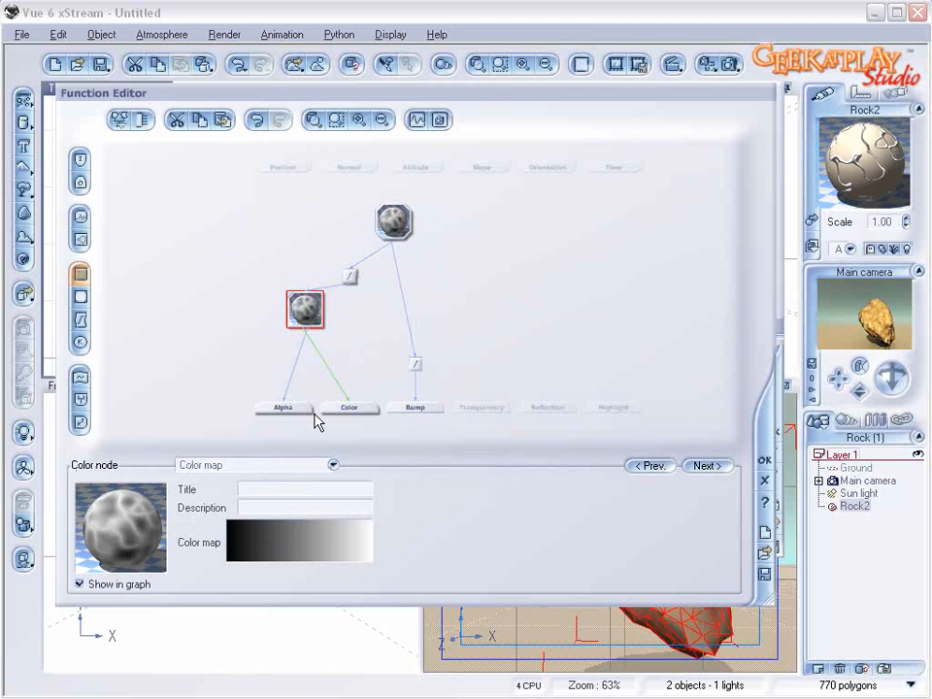
right_click(302, 546)
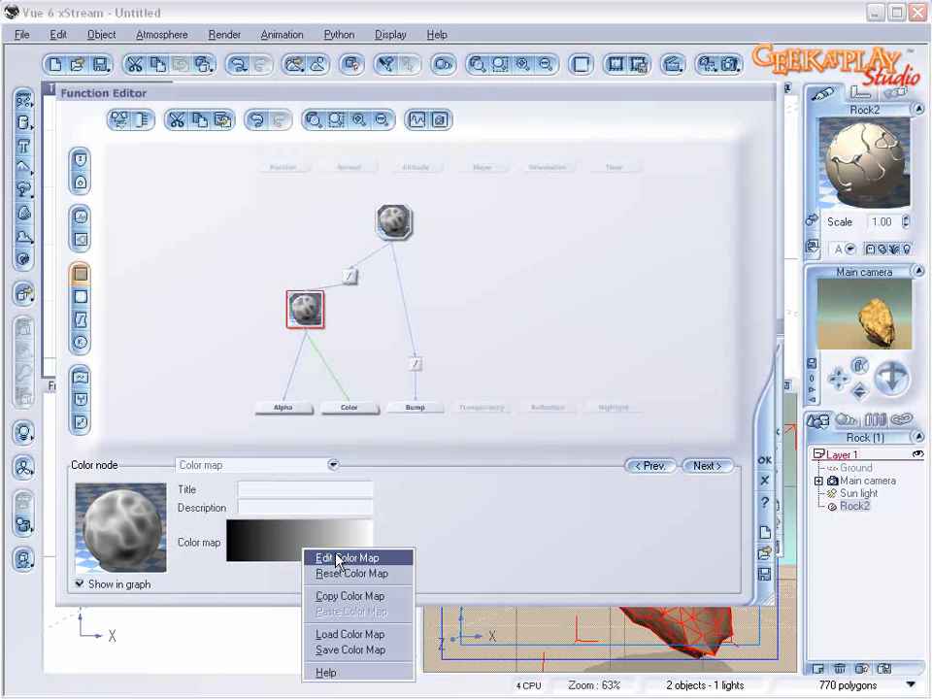
left_click(337, 559)
left_click(326, 359)
right_click(541, 432)
left_click(555, 433)
left_click_drag(393, 187, 377, 178)
left_click(546, 208)
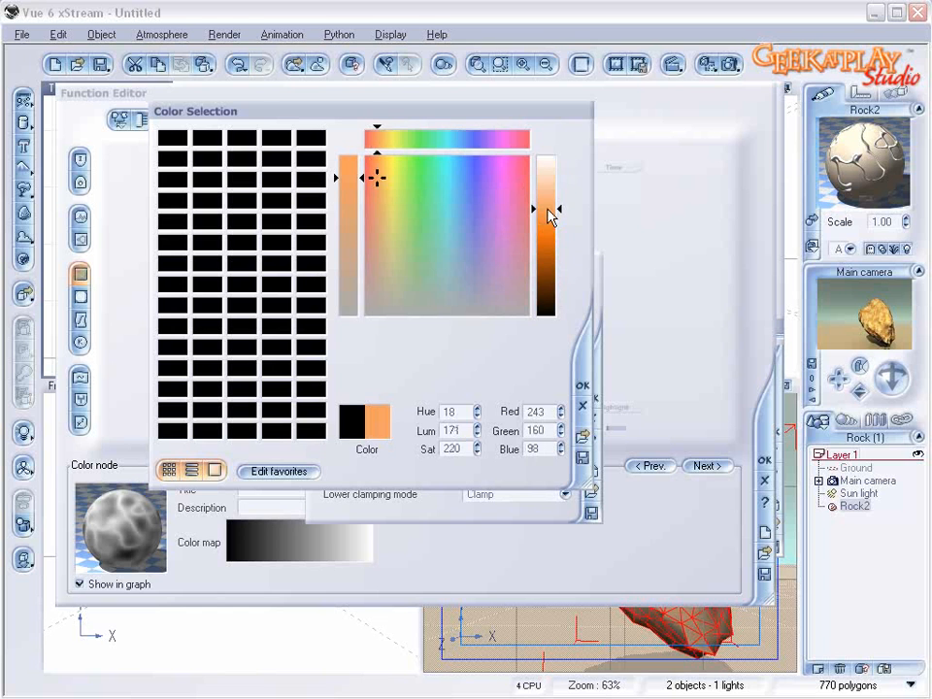
left_click(583, 385)
Step: Set the end keycolor of the color map to light yellow, RGB 253, 217, 146
left_click(555, 356)
right_click(530, 428)
left_click(536, 435)
left_click_drag(395, 193, 382, 178)
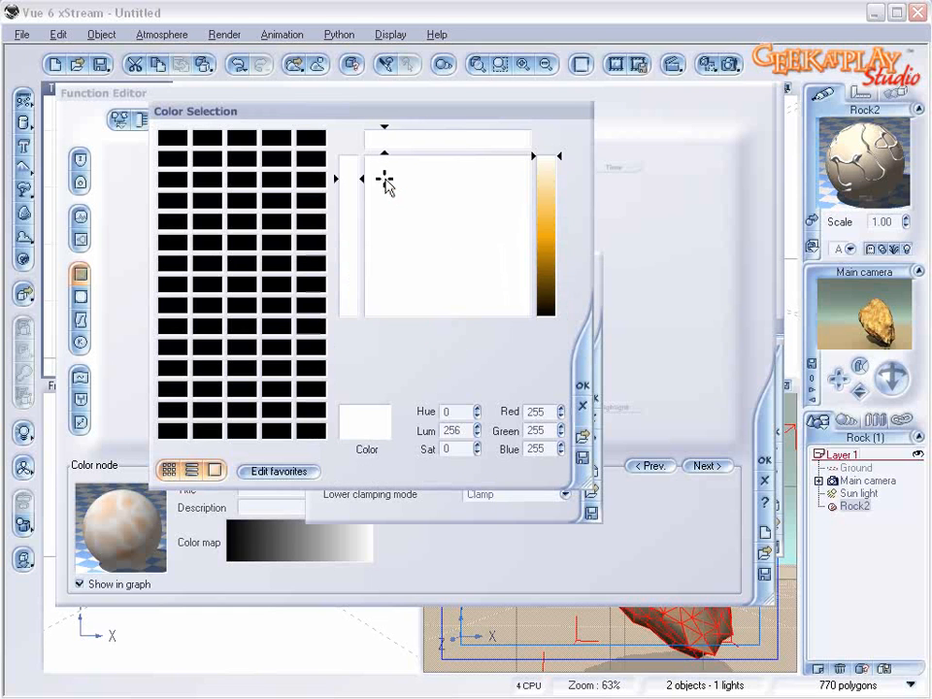
left_click_drag(546, 176, 552, 192)
mouse_move(384, 174)
left_mouse_down()
mouse_move(388, 155)
mouse_move(384, 160)
left_mouse_up()
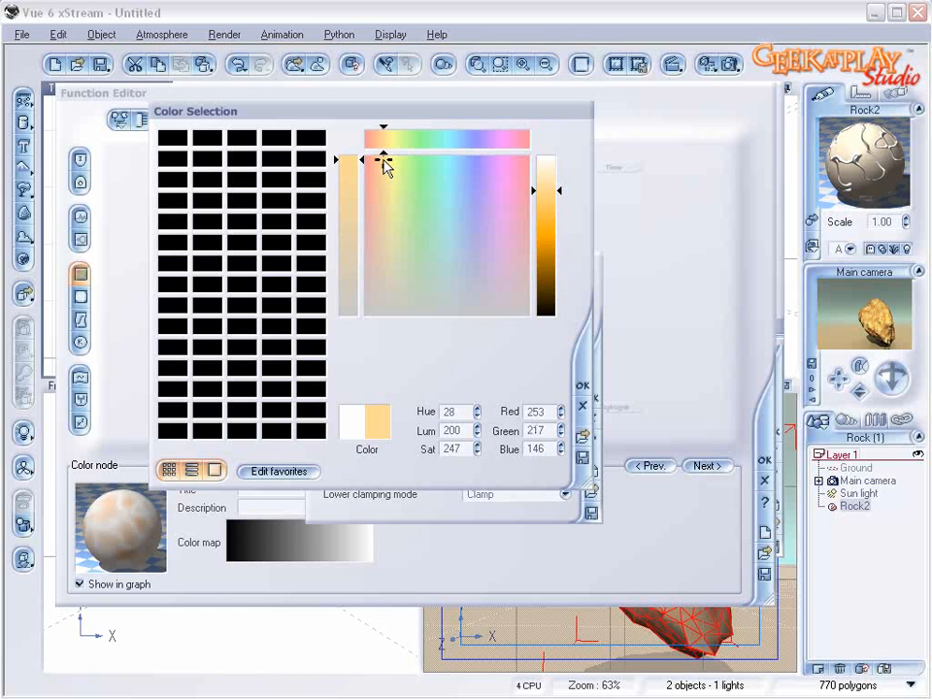
left_click(582, 385)
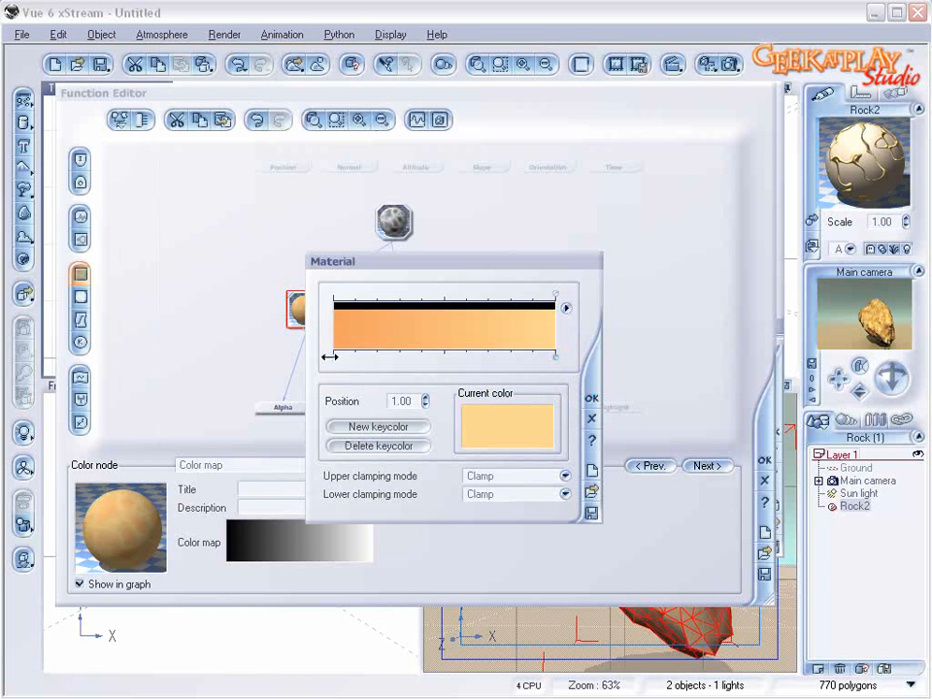
Step: Change the start keycolor to a redder orange, RGB 250, 127, 90, and accept the color map and the function
right_click(526, 439)
left_click(559, 441)
left_click_drag(375, 177, 371, 165)
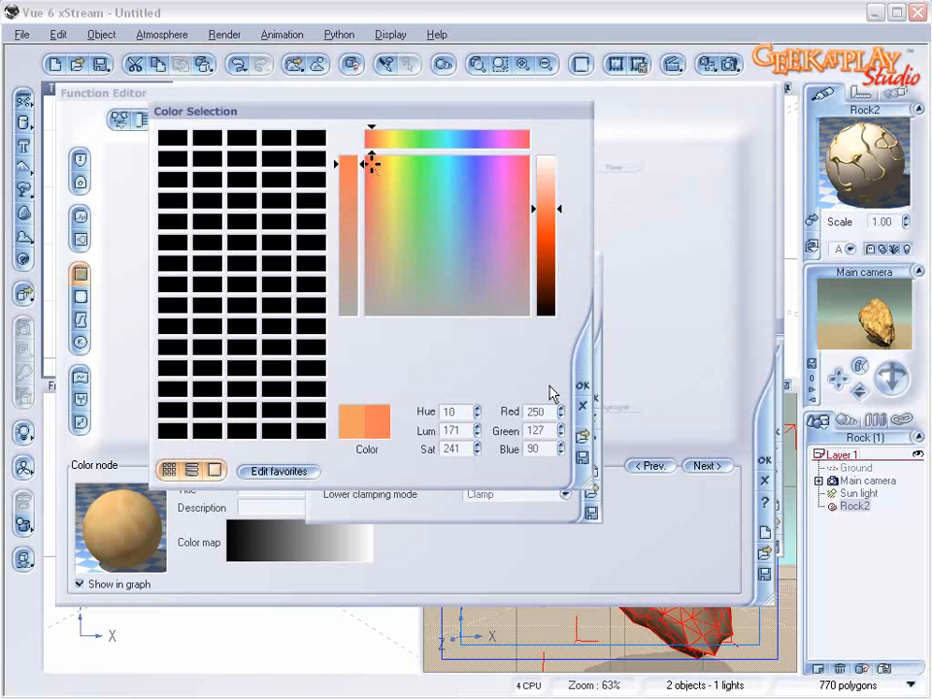
left_click(582, 385)
left_click(588, 392)
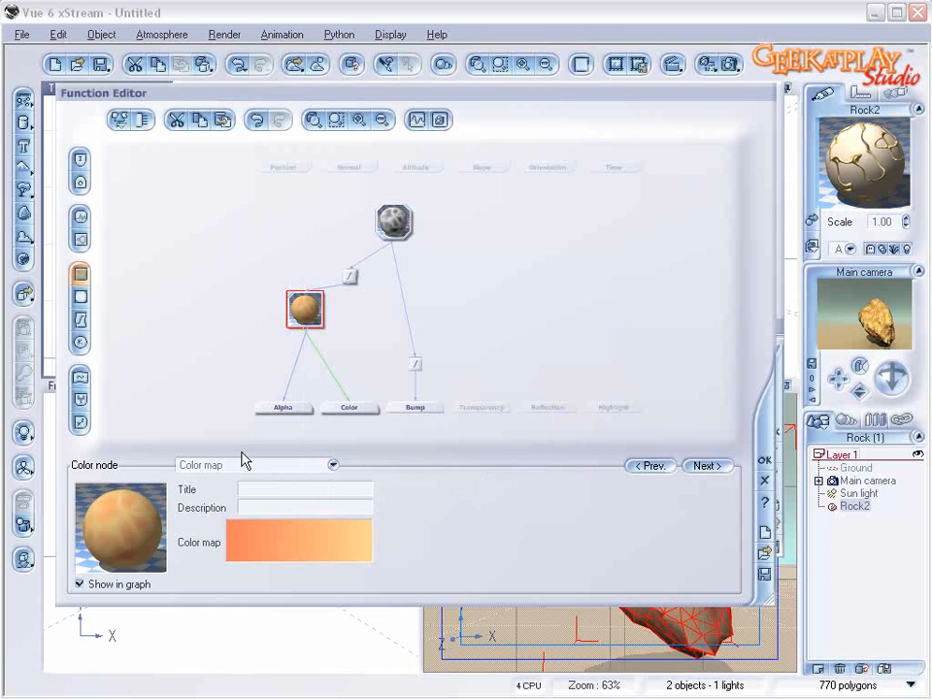
left_click(765, 464)
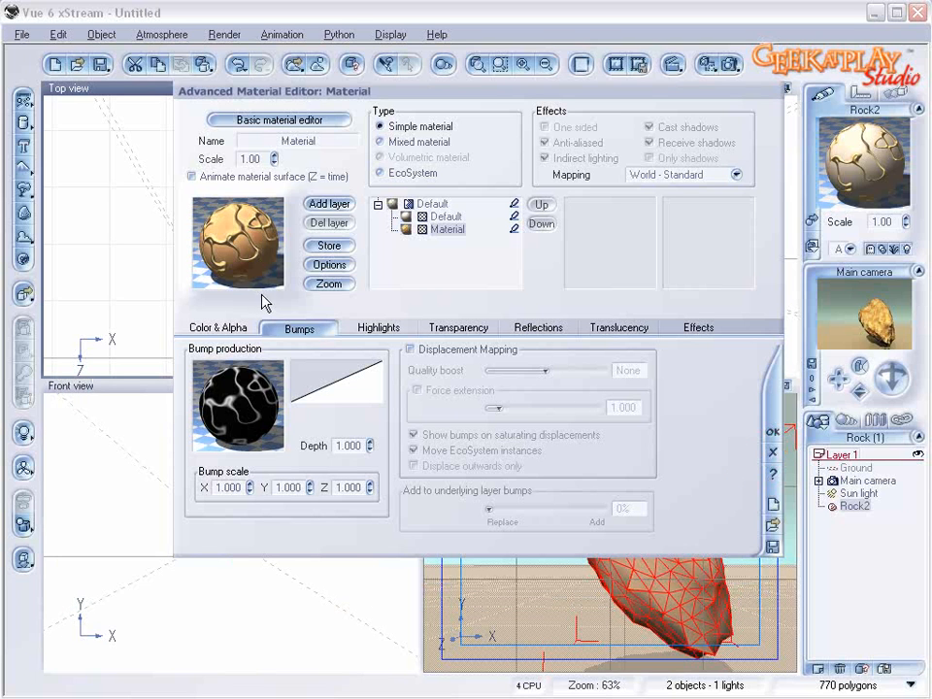
Step: Set the second material's bump depth to 0.100 and return to the top-level mixed material
left_click_drag(370, 448, 370, 466)
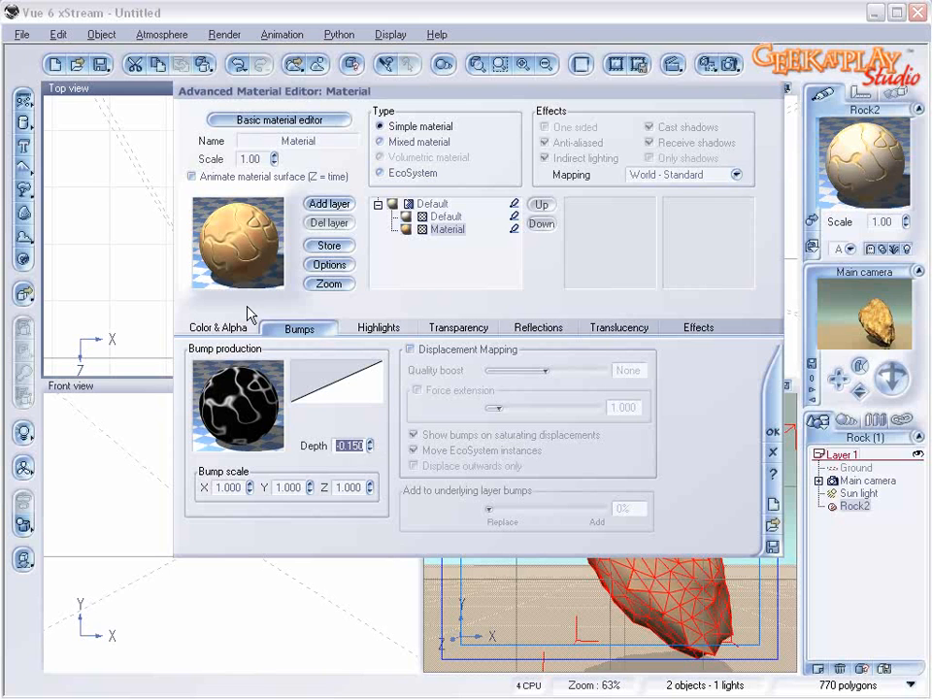
left_click_drag(369, 444, 368, 433)
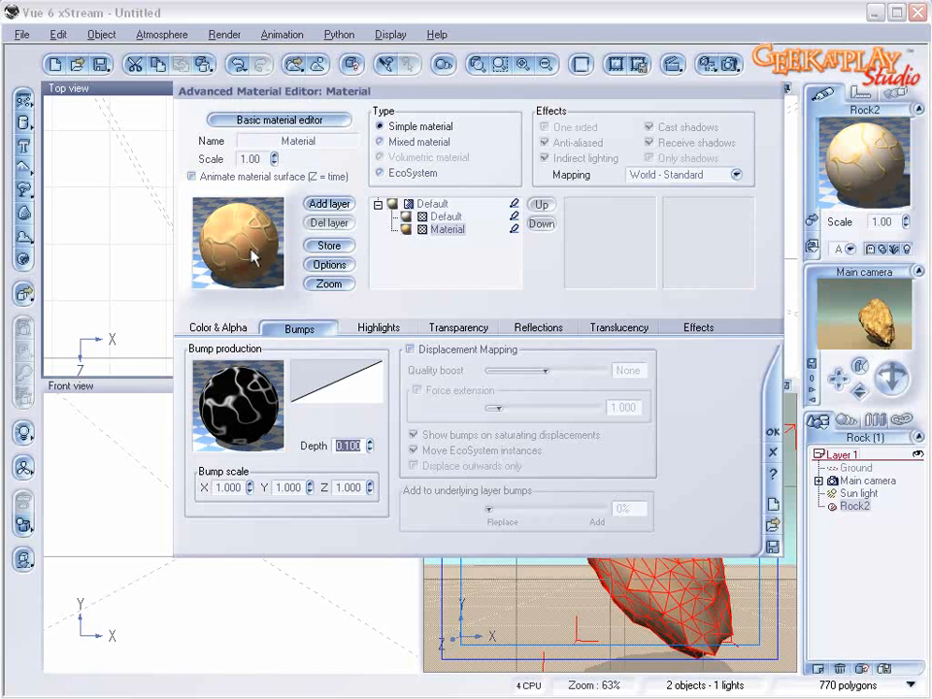
left_click(437, 218)
left_click(437, 207)
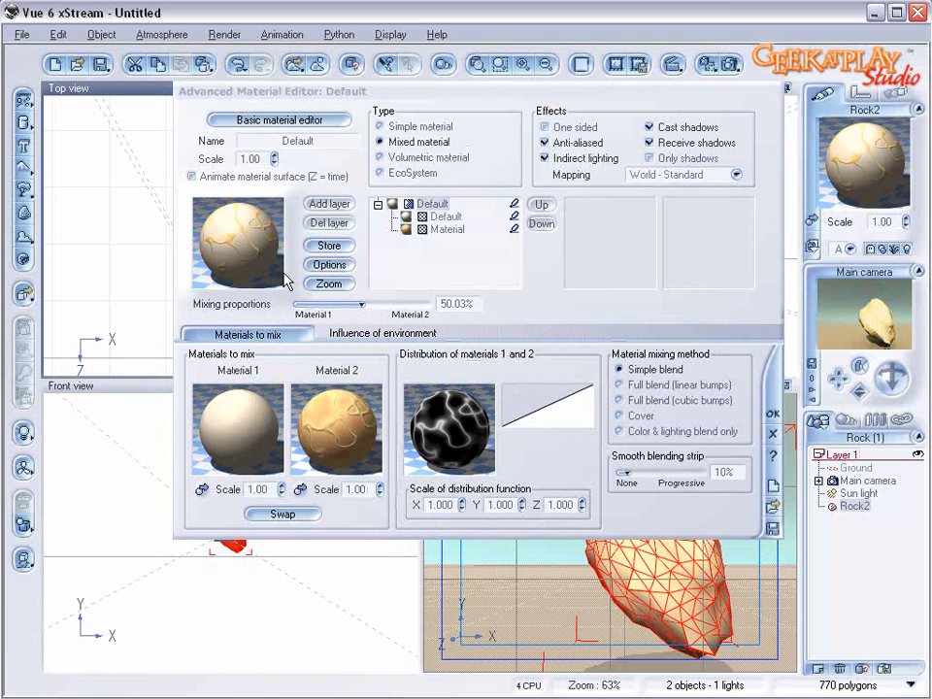
Step: Open the bump function of the first material, Default, and rearrange its color, filter and constant nodes to make room
left_click(252, 434)
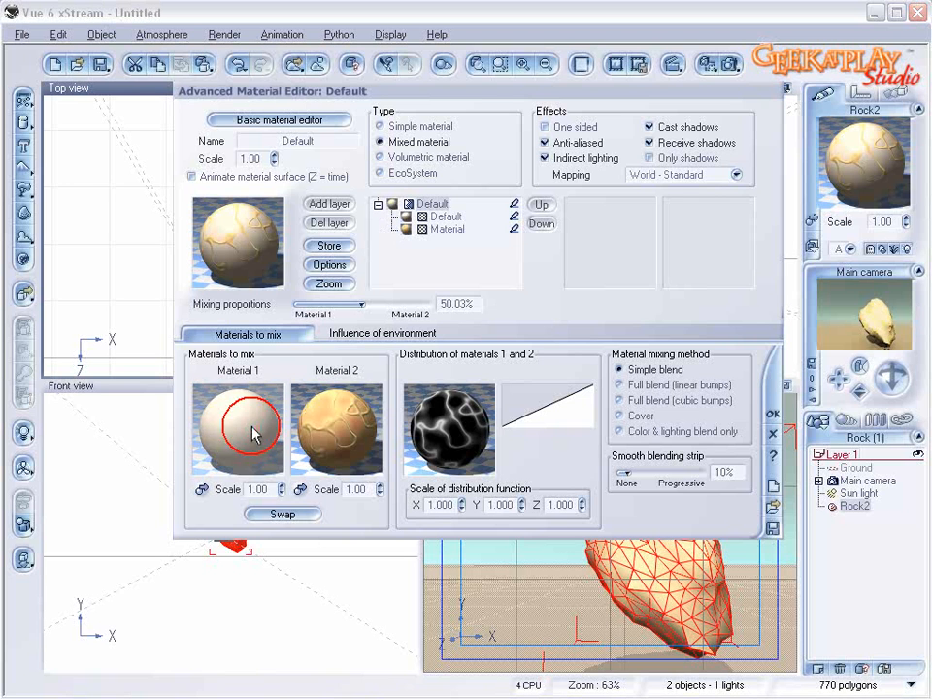
left_click(439, 217)
left_click(246, 219)
left_click(238, 394)
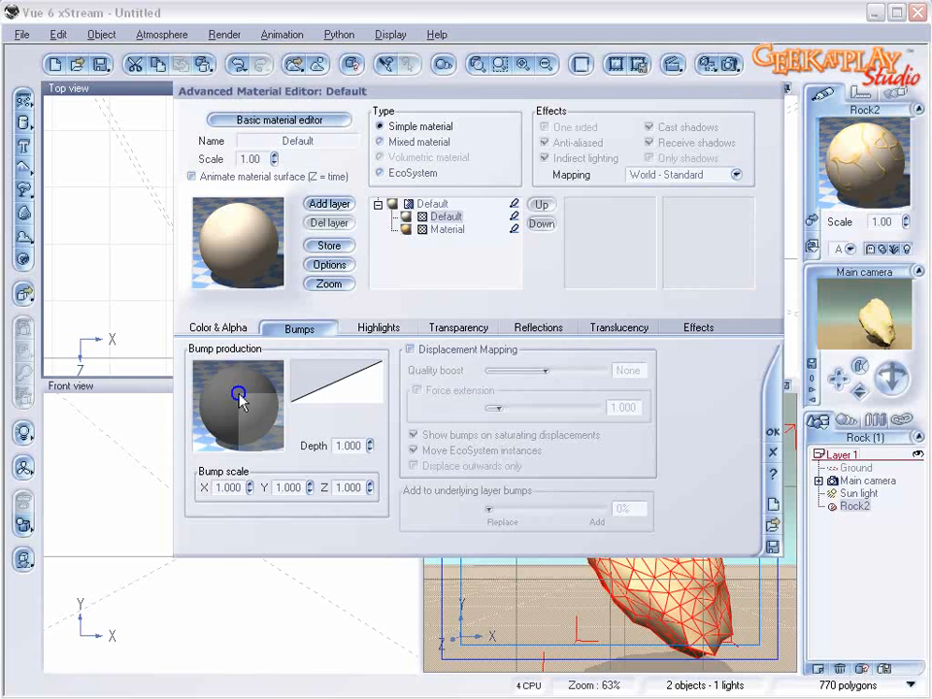
left_click(269, 403)
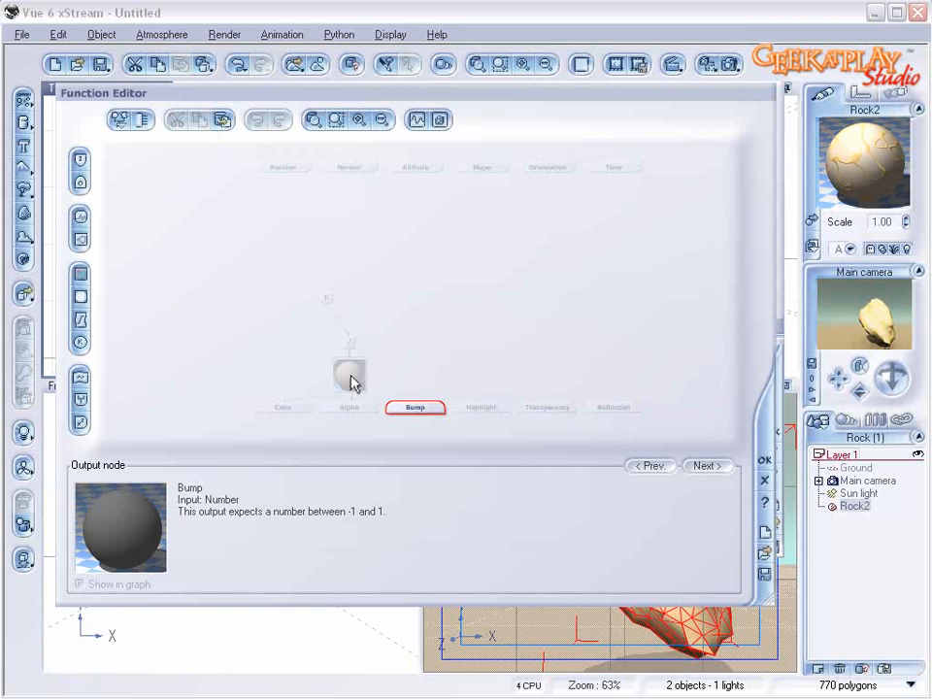
left_click(314, 311)
left_click(327, 280)
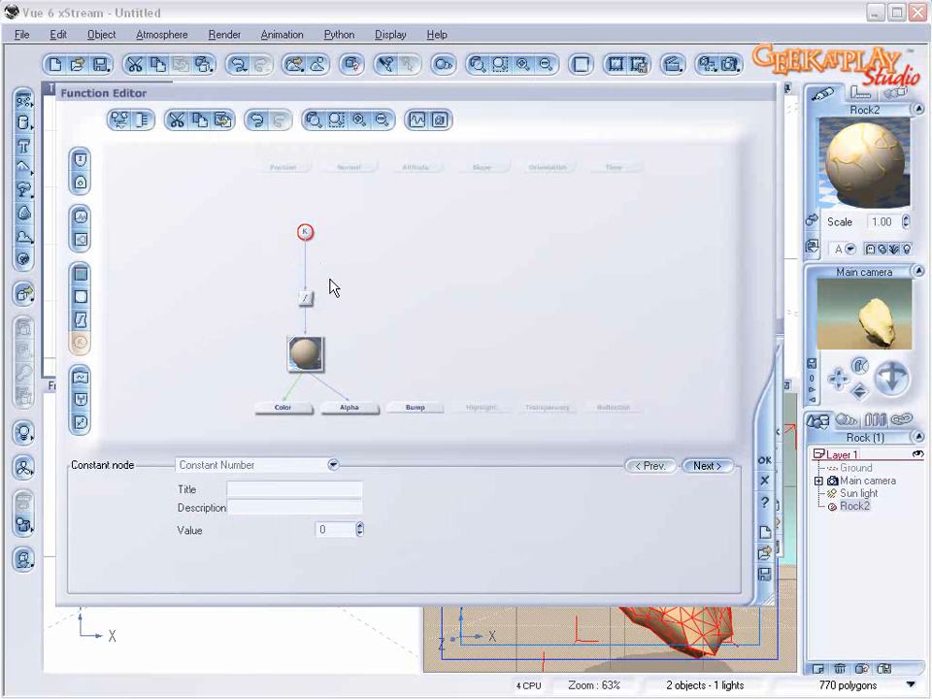
Step: Paste the ridged noise into the first material's function, connect it to Bump and insert a Blender combiner on that link
left_click(81, 216)
left_click(399, 297)
left_click_drag(415, 331, 416, 307)
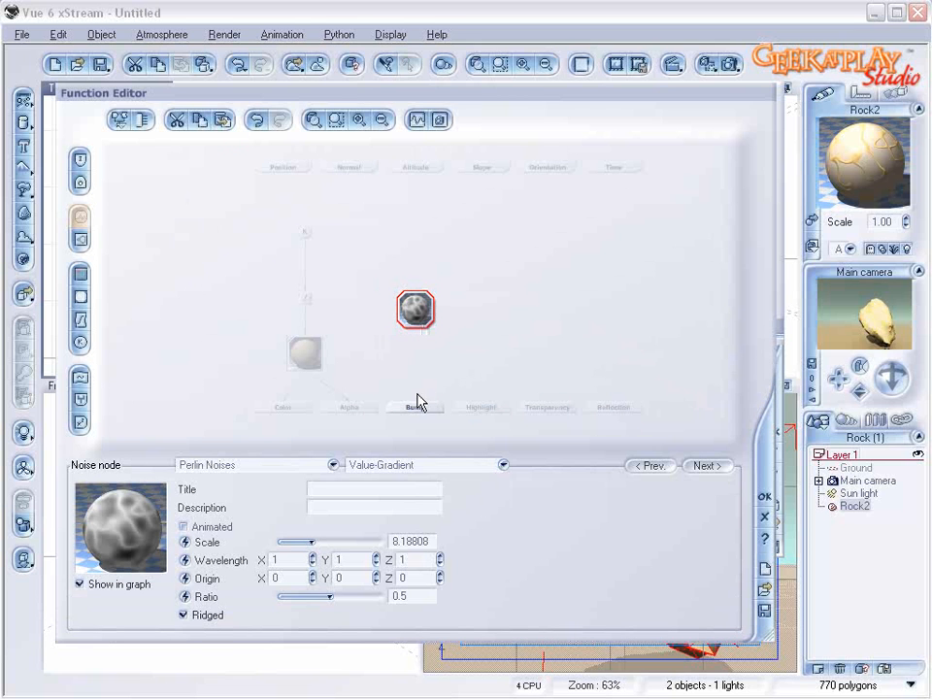
left_click_drag(413, 404, 439, 291)
left_click(427, 357)
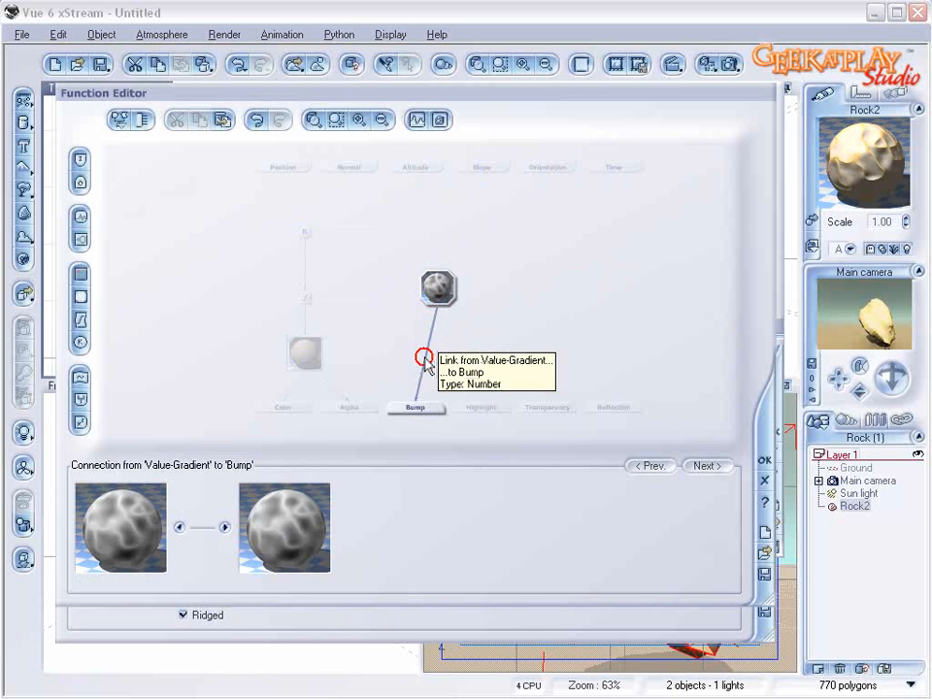
left_click(82, 398)
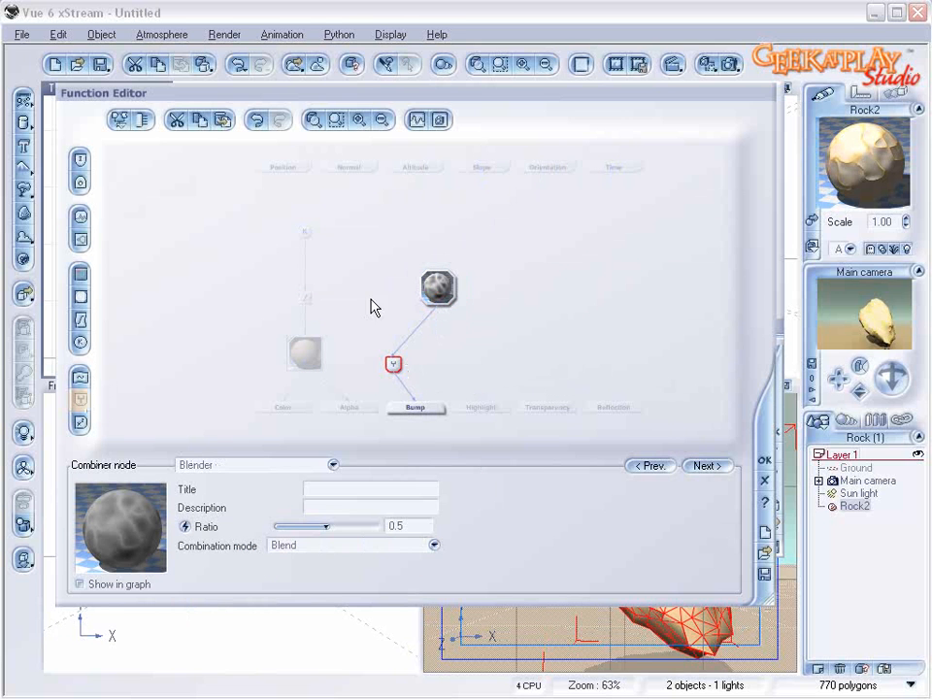
Step: Add a Simple Fractal node connected to the Blender, set its roughness to about 0.81 and gain to about 1.83, and level the noise node with it
left_click(149, 273)
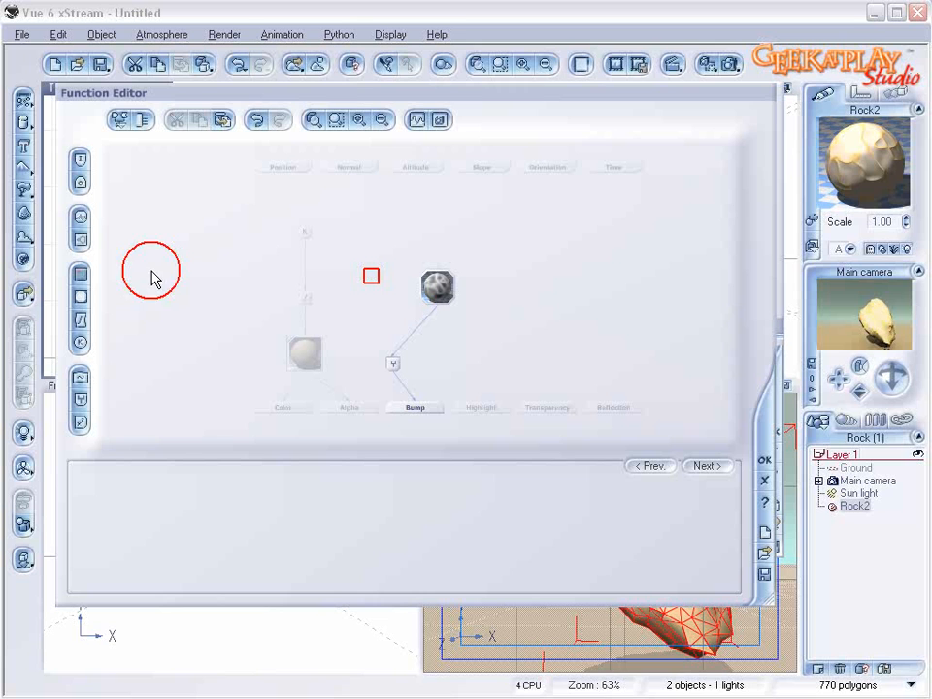
left_click(81, 242)
left_click_drag(398, 361, 369, 262)
left_click_drag(342, 628, 356, 665)
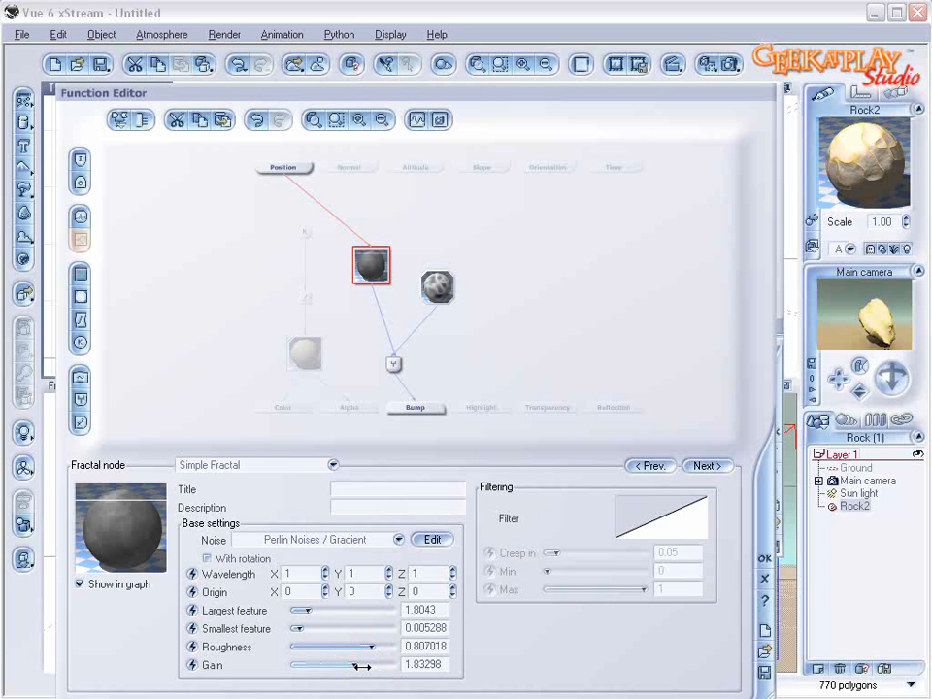
left_click_drag(443, 282, 443, 261)
Step: Insert a filter on the noise-to-Blender link and add a filter keypoint at about X 0.11, Y -0.65
left_click(417, 311)
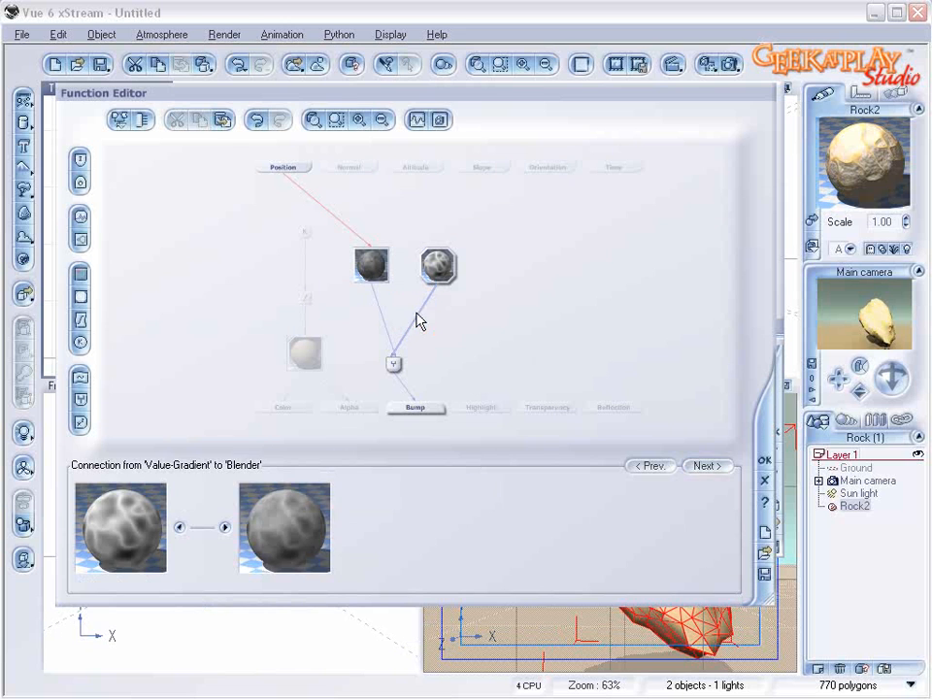
left_click(82, 321)
right_click(353, 545)
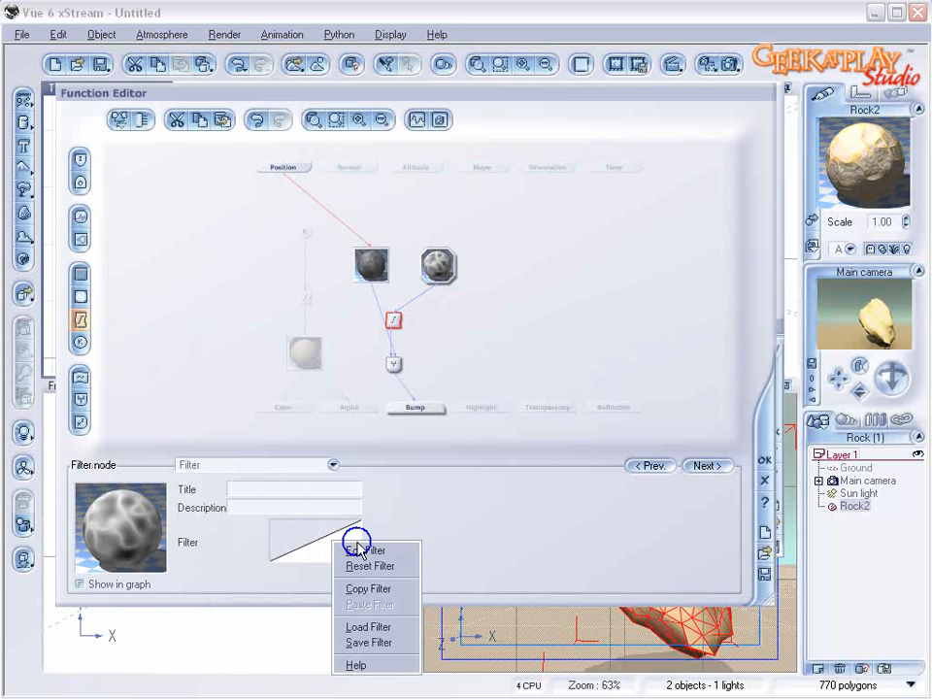
left_click(379, 549)
left_click(559, 365)
left_click_drag(559, 365, 682, 384)
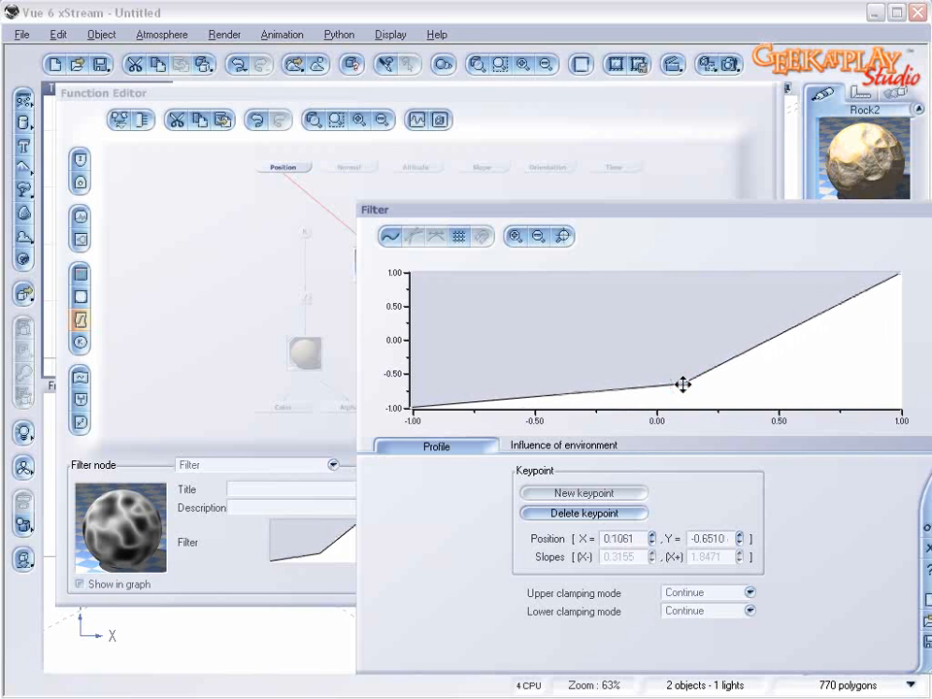
left_click(924, 528)
left_click(393, 366)
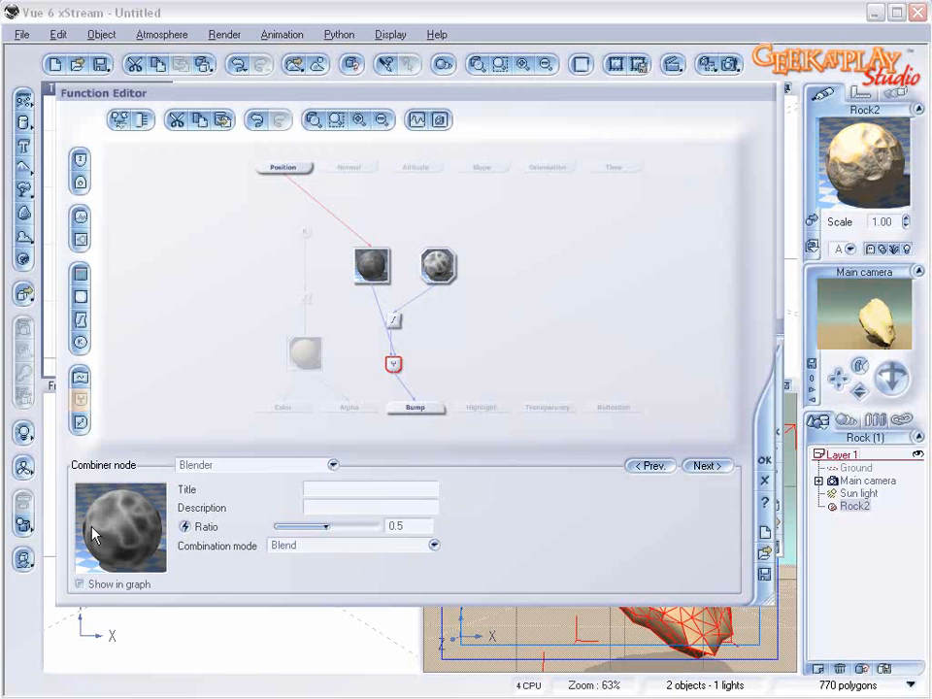
Step: Load the Stone gray color map from Rocks and Grass into the first material's color node
left_click(306, 357)
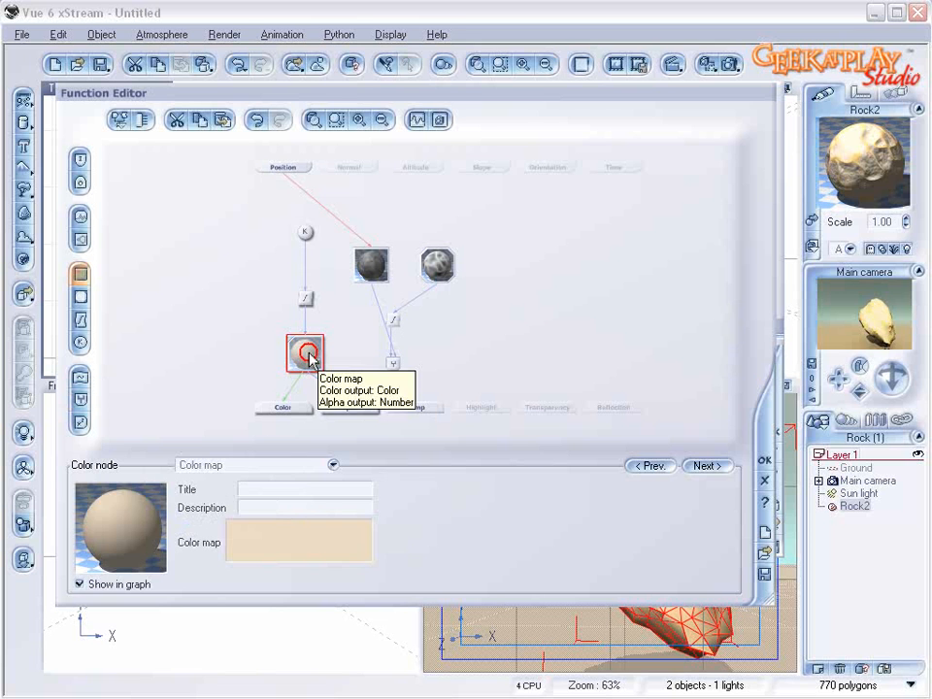
left_click(315, 549)
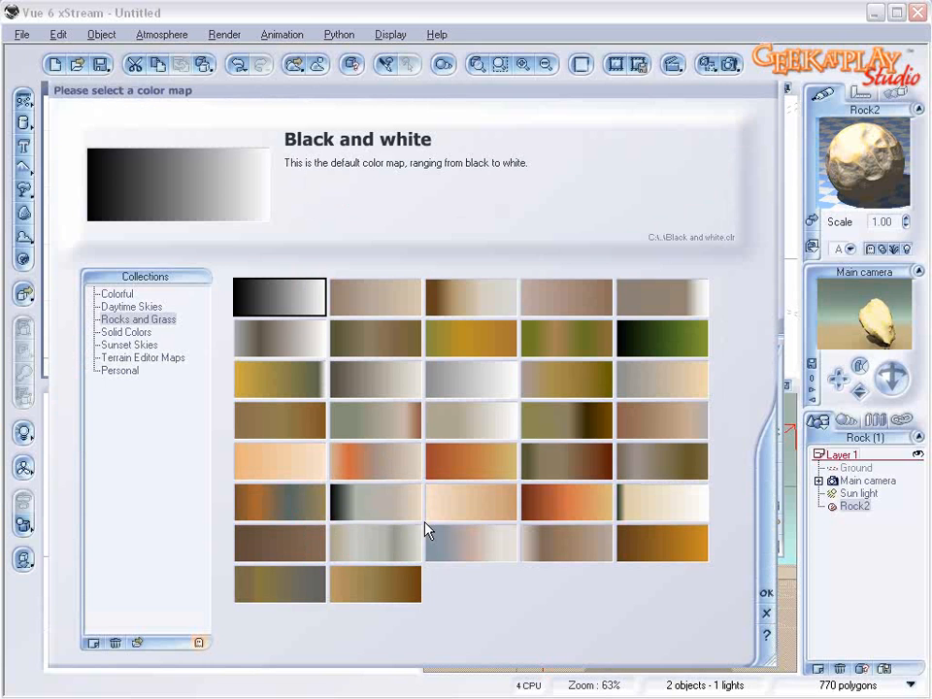
left_click(383, 536)
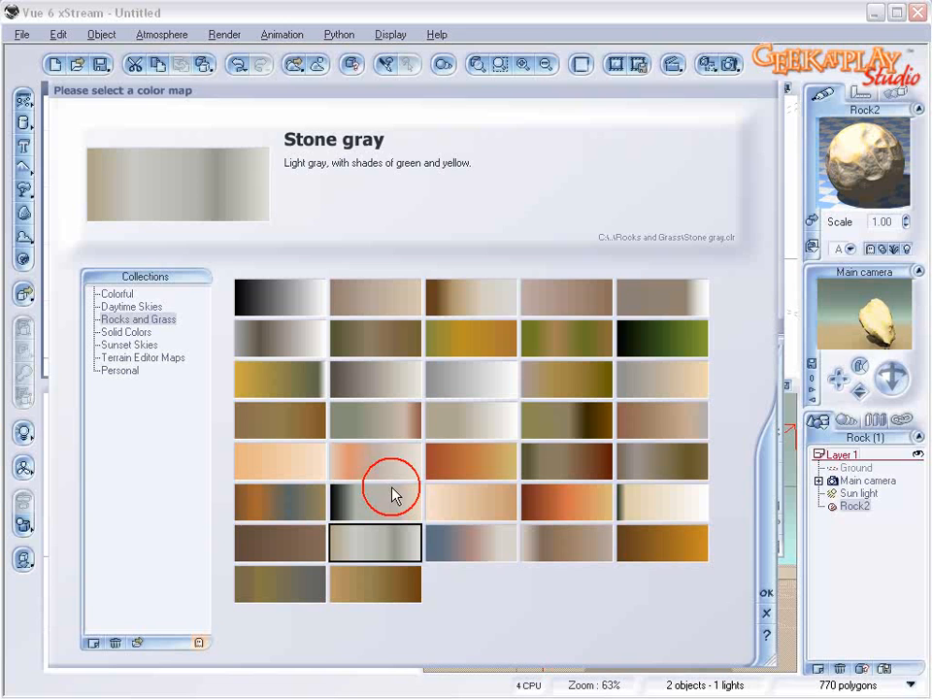
left_click(766, 592)
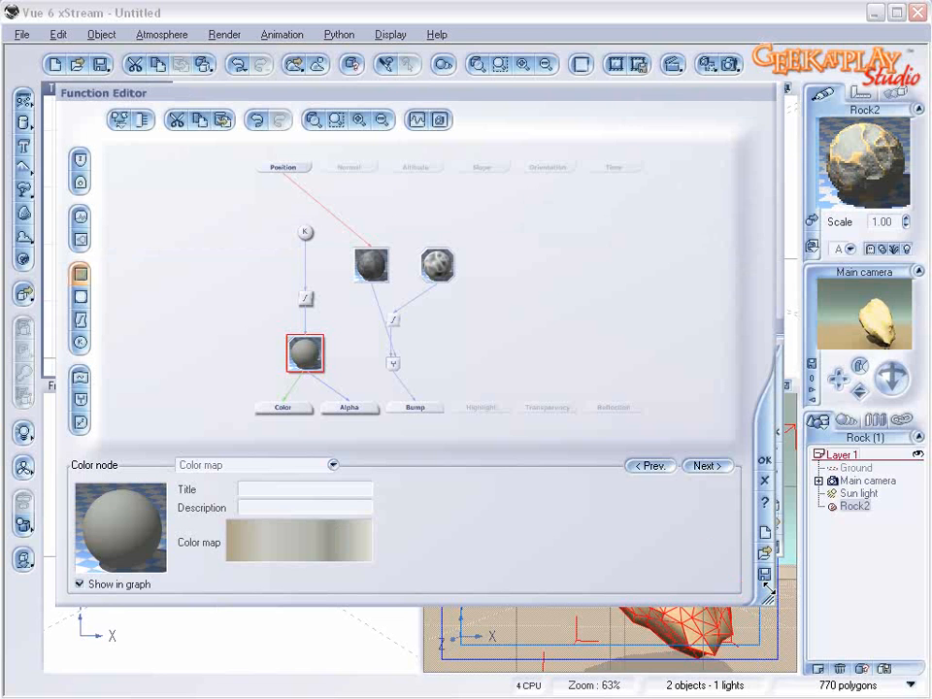
Step: Delete the constant node above the color filter, connect the filter to the Simple Fractal instead and accept the function
left_click(304, 238)
key("Delete")
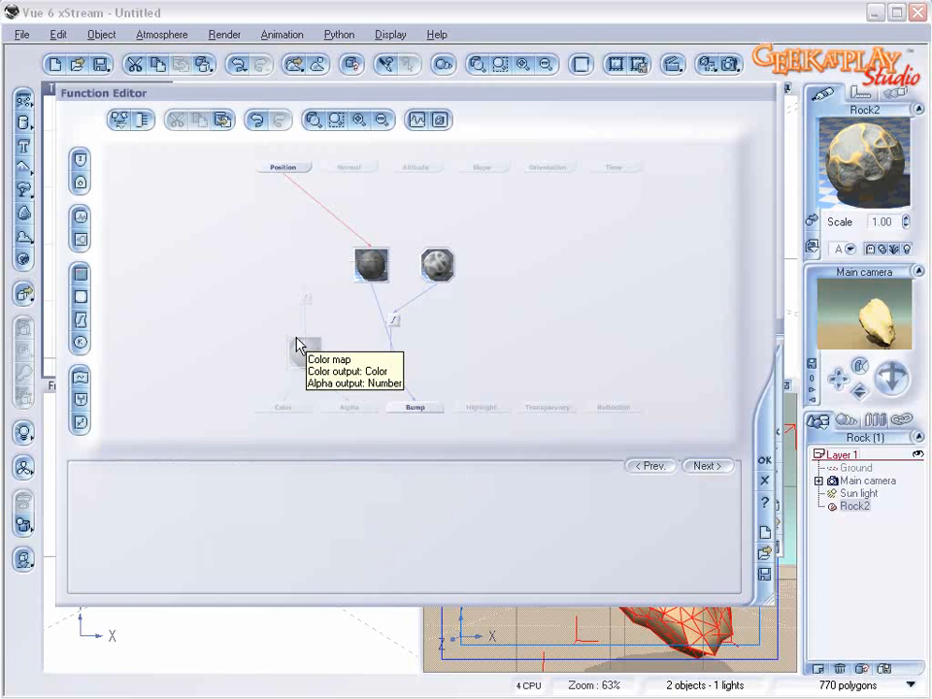
left_click(301, 342)
left_click_drag(306, 292, 378, 293)
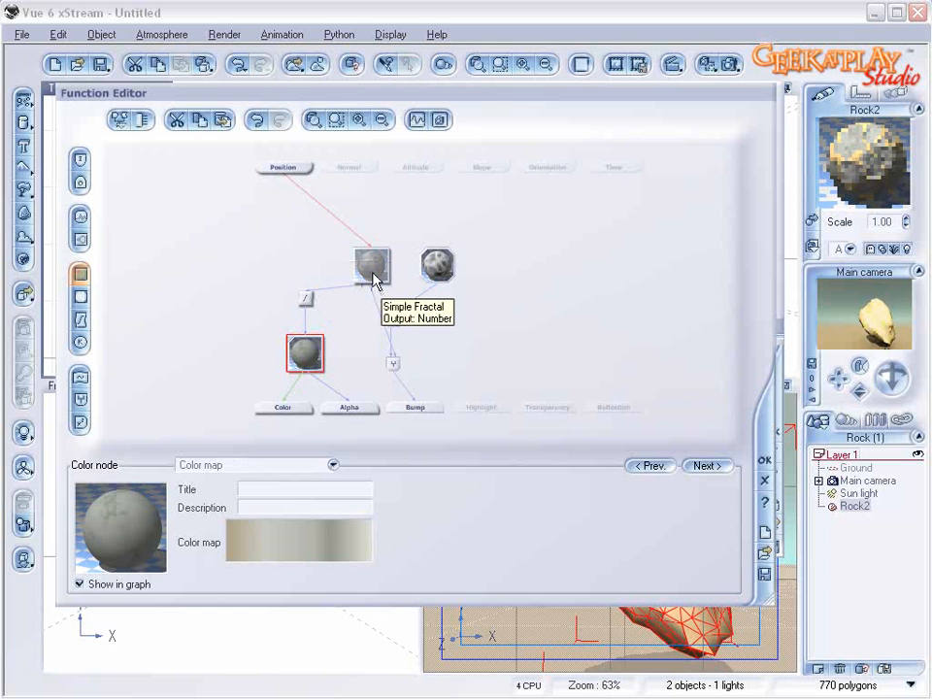
left_click(763, 461)
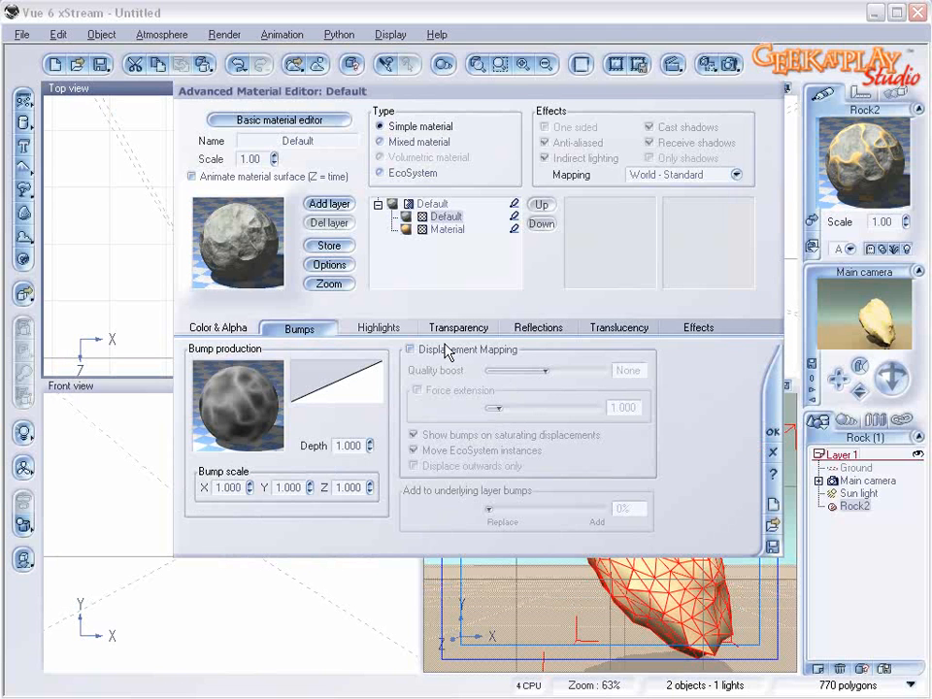
Step: Lower the bump depth of the first material, Default, and return to the top-level mixed material
left_click(369, 442)
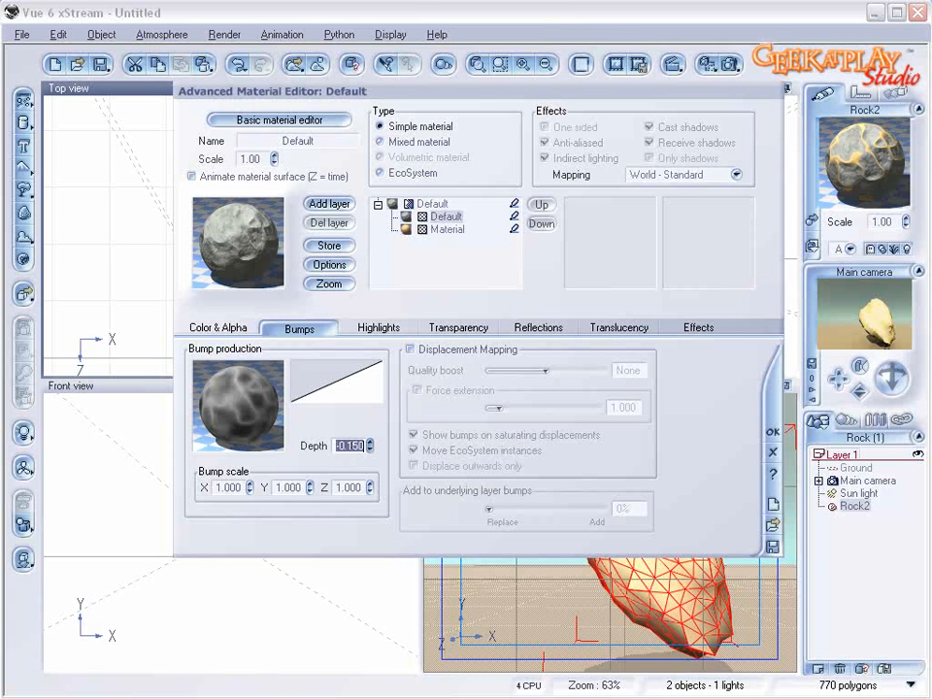
left_click(369, 442)
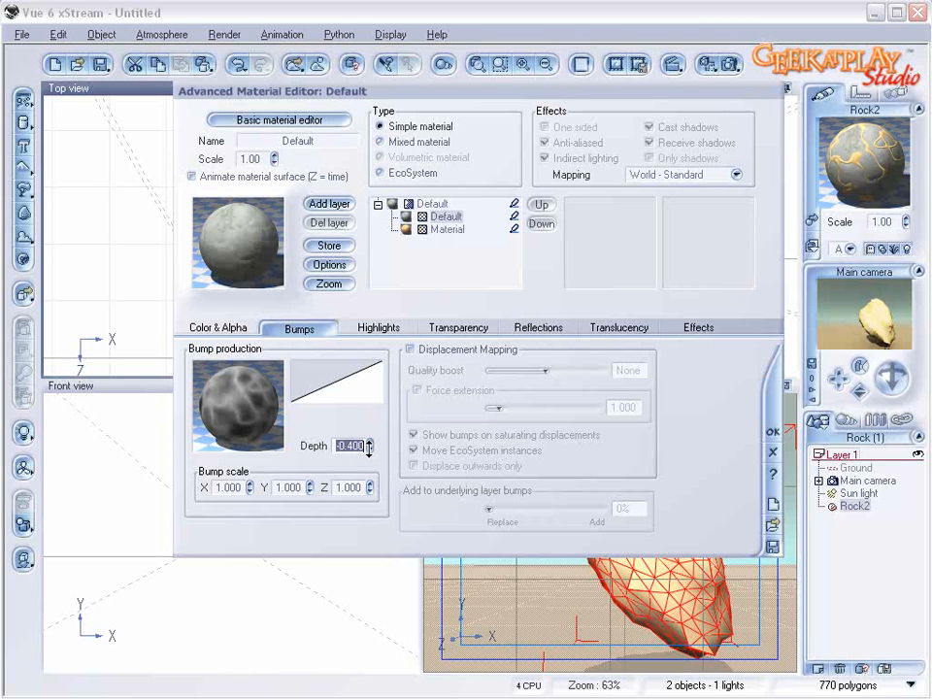
left_click(430, 203)
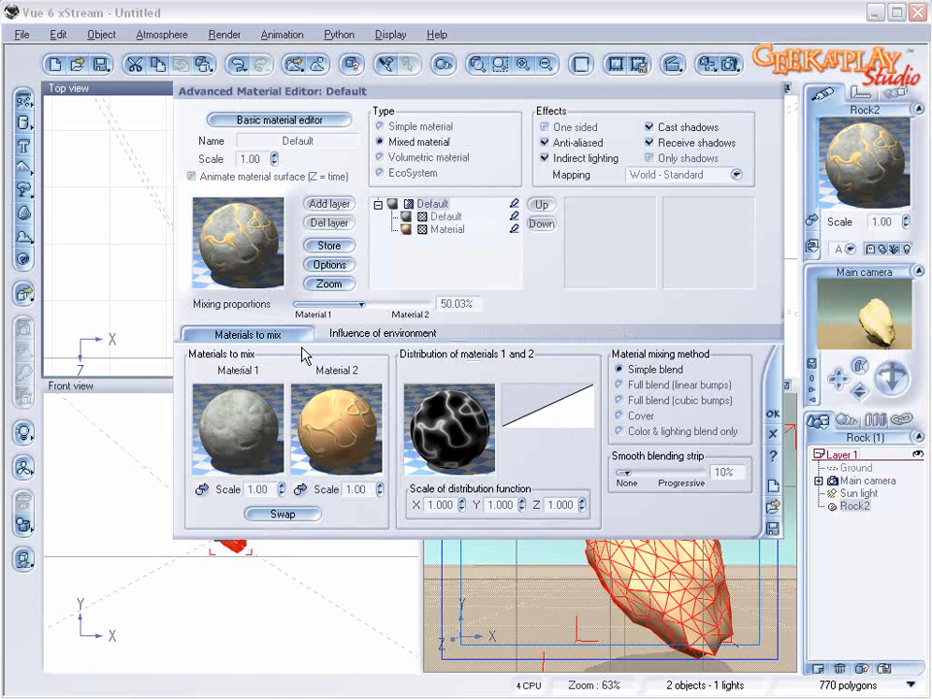
Step: Open the highlight color function of the second material and delete its black constant color node
left_click(444, 230)
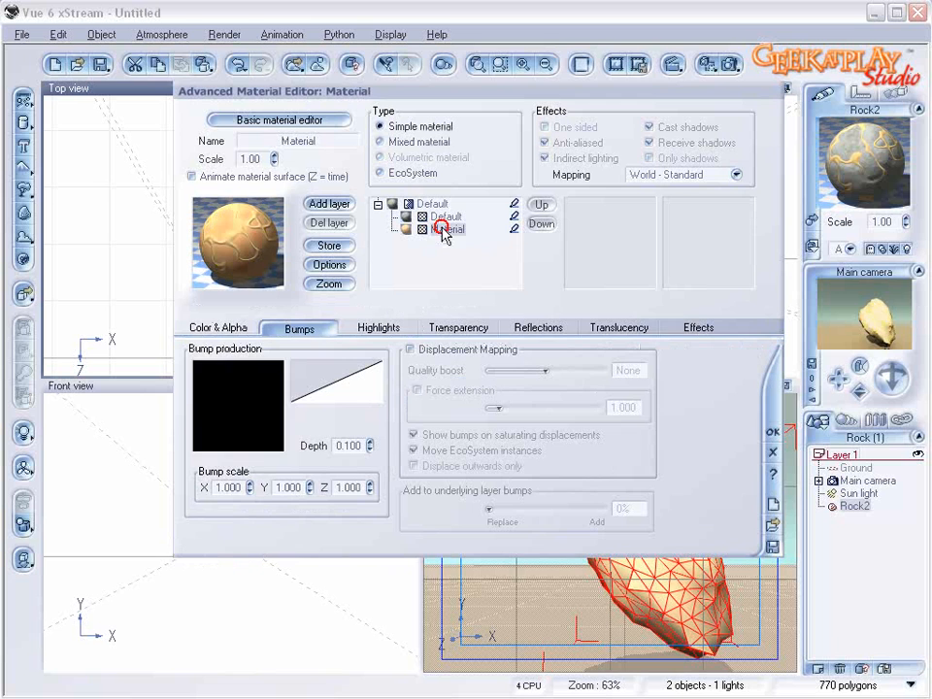
left_click(376, 330)
right_click(289, 368)
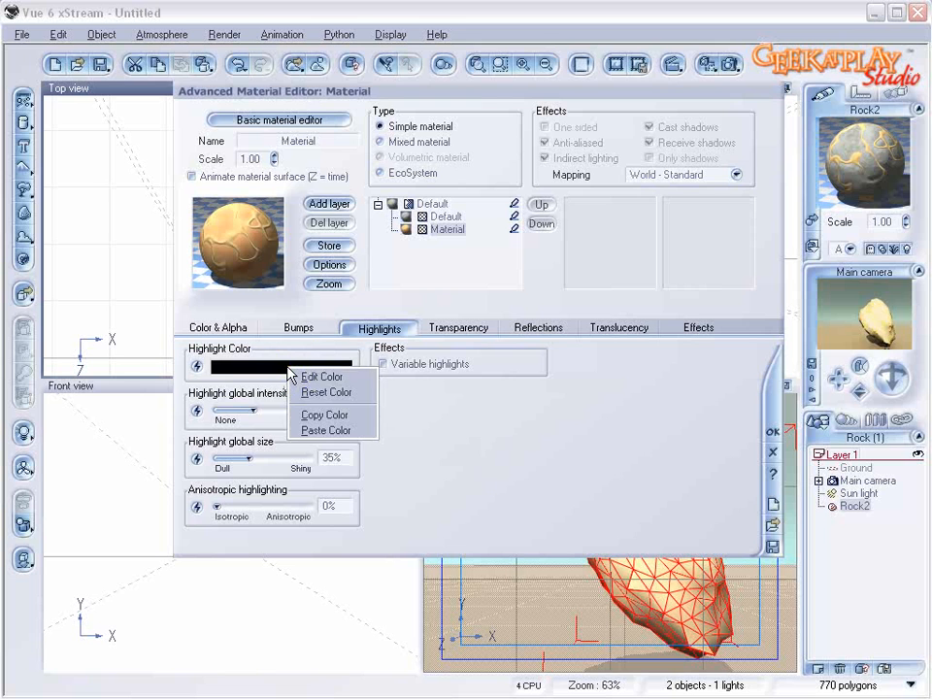
left_click(196, 366)
left_click(196, 366)
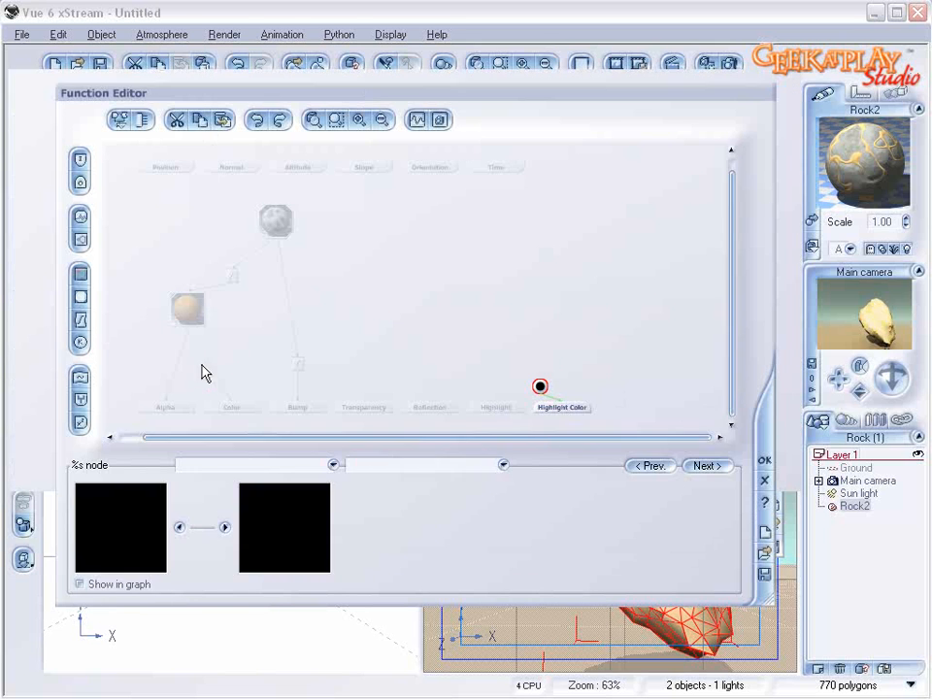
left_click_drag(544, 376, 568, 321)
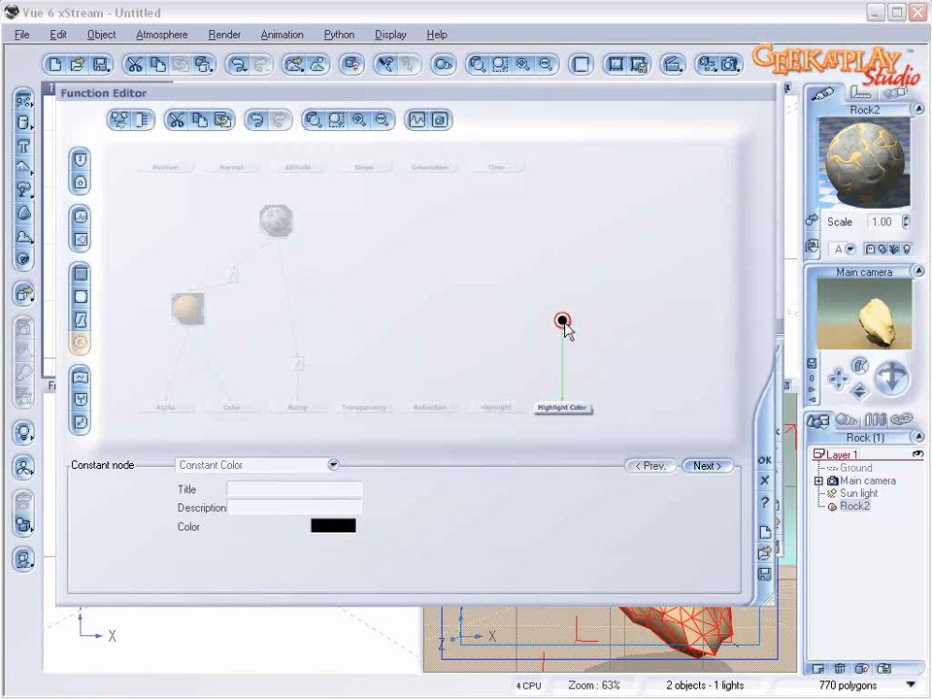
key("Delete")
Step: Add a color map node to the Highlight Color output and load the Red orange map from the Colorful collection
left_click(572, 408)
left_click(81, 274)
left_click(508, 339)
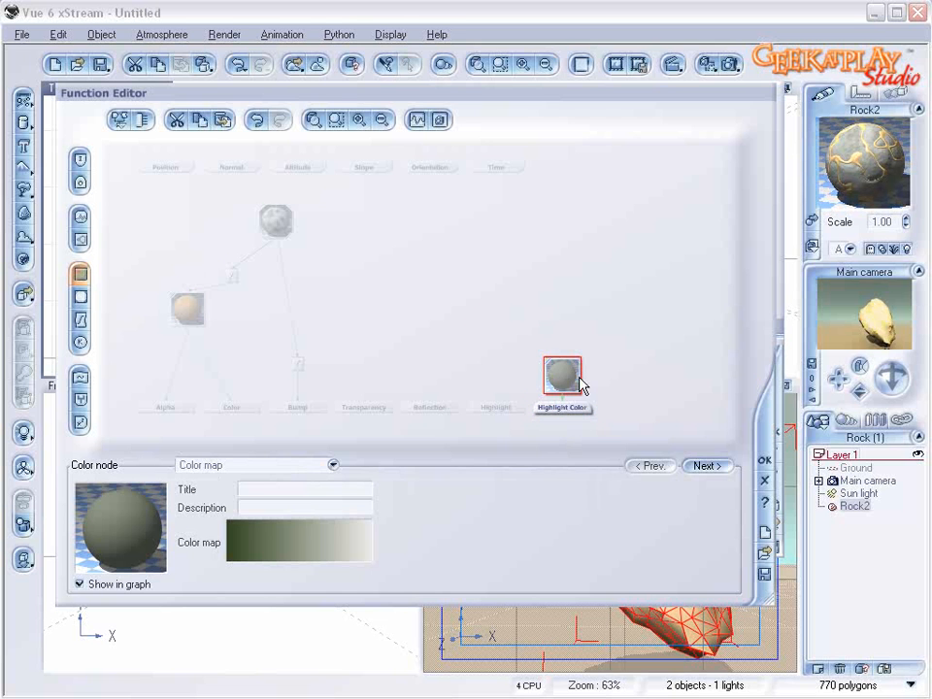
left_click_drag(579, 380, 556, 314)
left_click(298, 533)
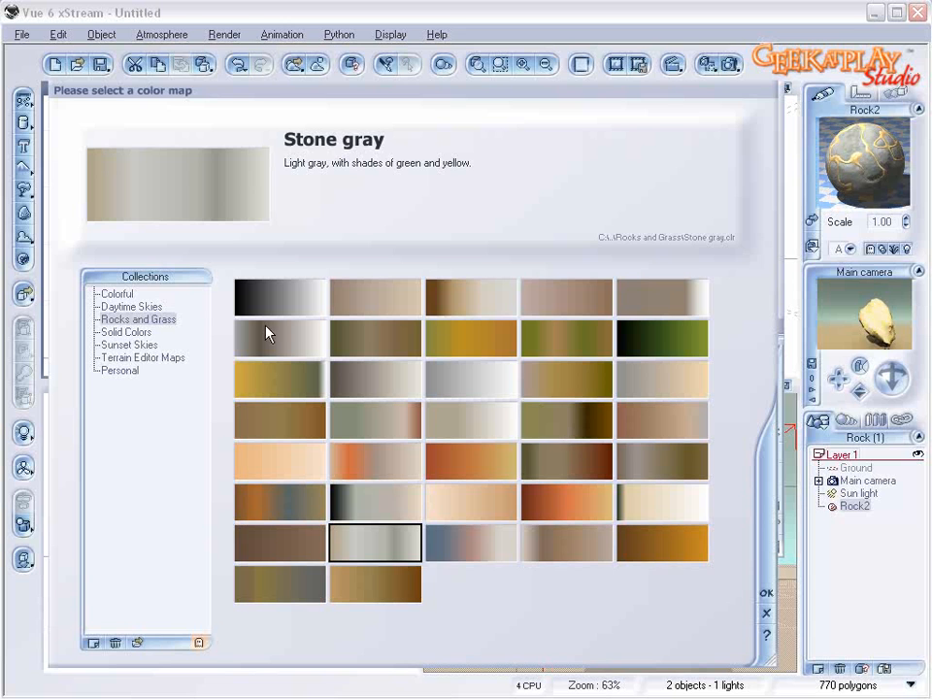
left_click(119, 294)
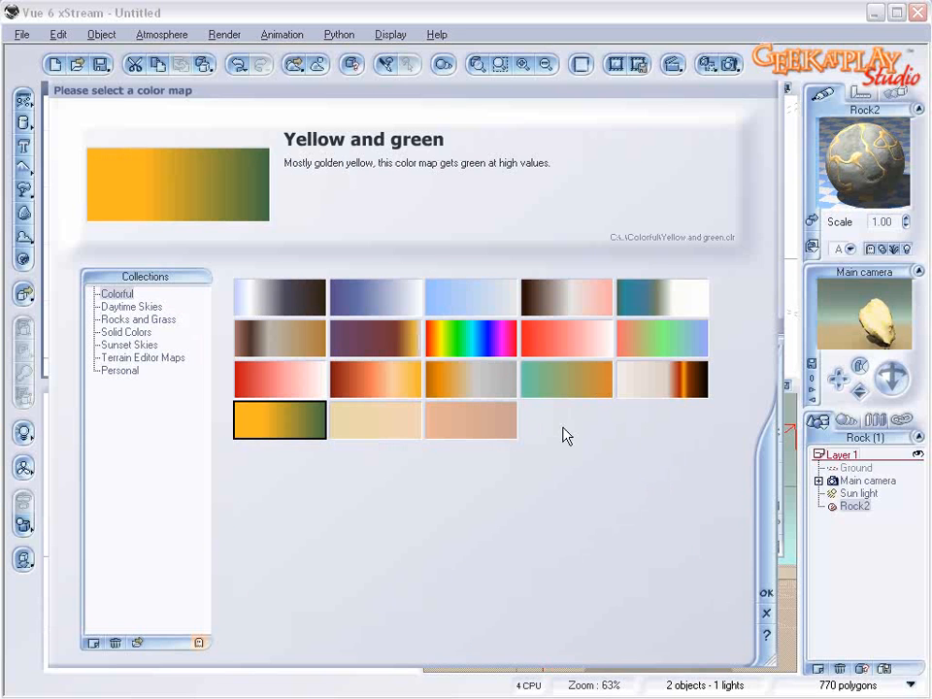
left_click(408, 381)
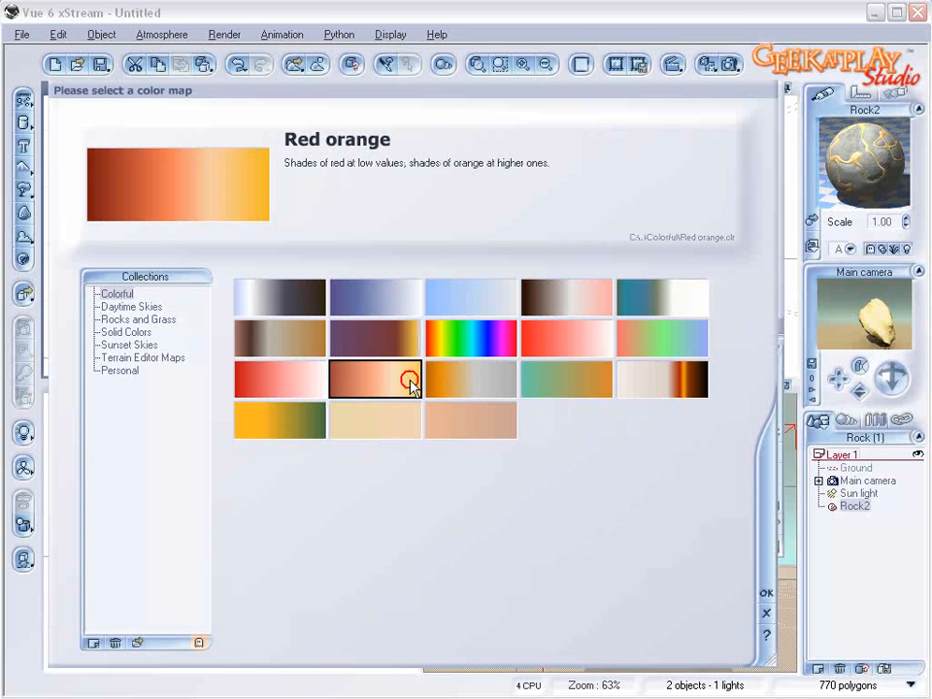
left_click(764, 591)
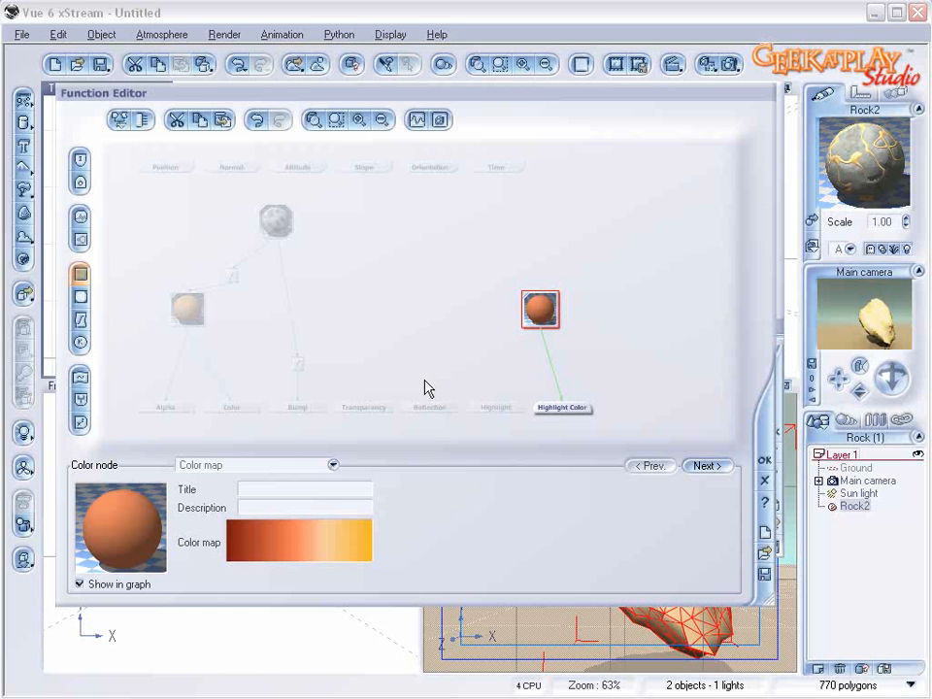
Step: Feed the highlight color map from a Simple Fractal with roughness about 0.78, gain about 1.99, largest feature about 7.65 and smallest feature about 0.0095
left_click(541, 278)
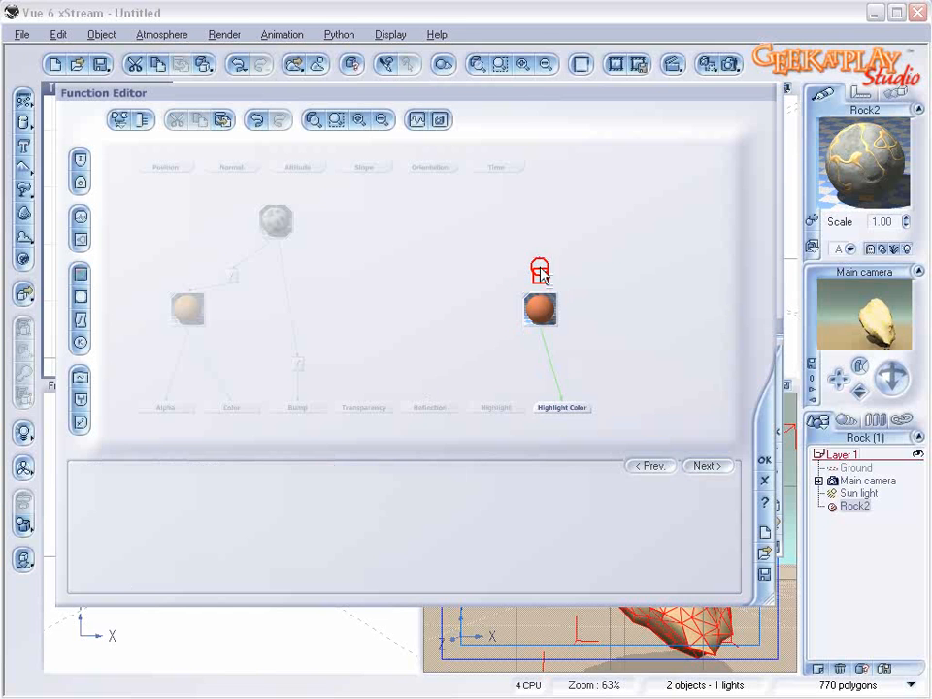
left_click(78, 242)
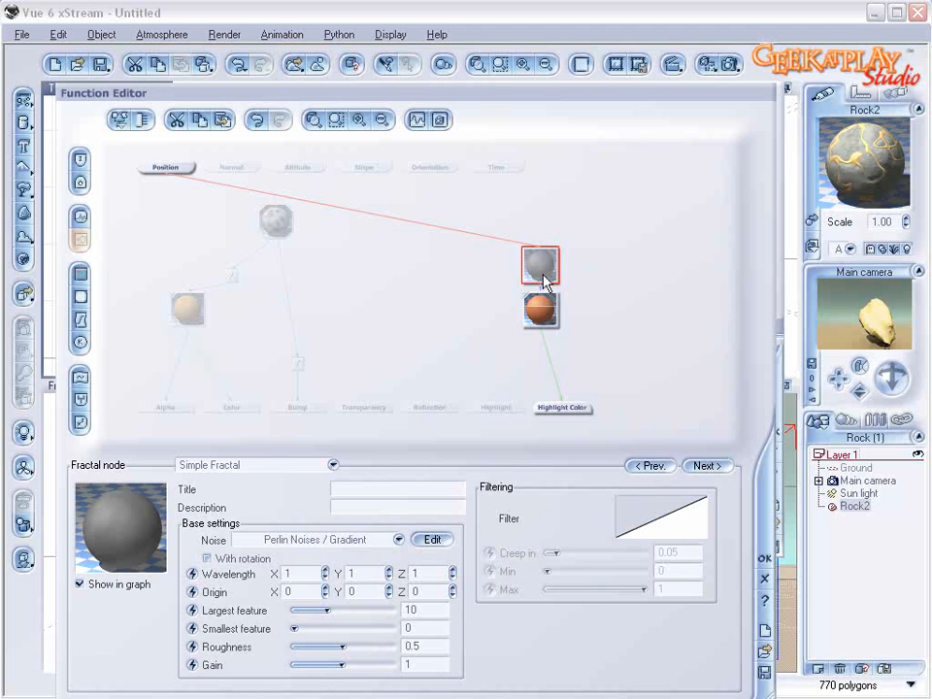
left_click_drag(537, 308, 545, 330)
left_click(540, 264)
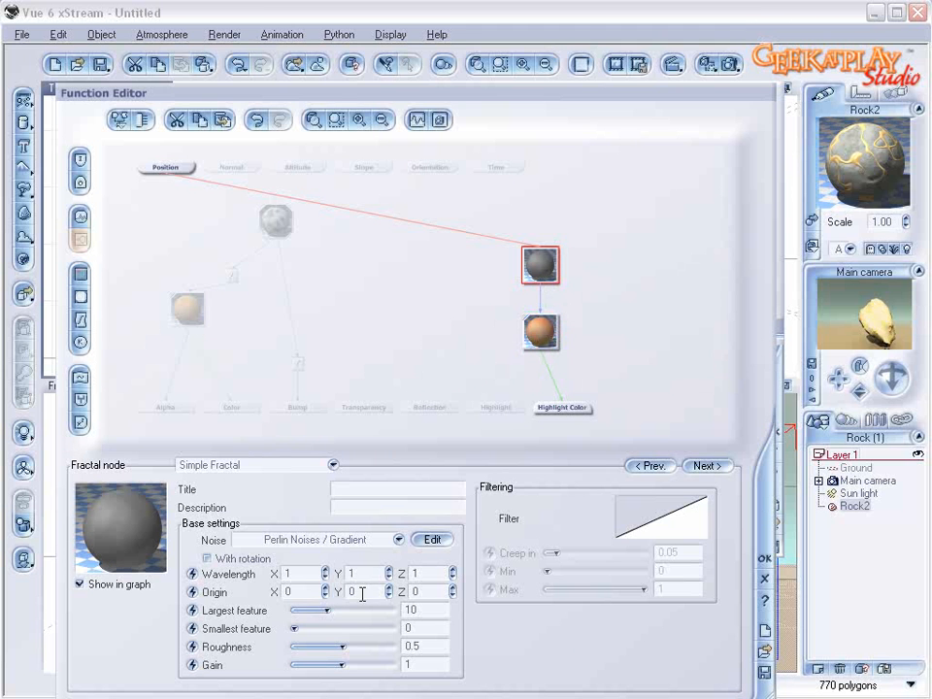
left_click_drag(344, 625, 356, 665)
mouse_move(333, 600)
left_mouse_down()
mouse_move(306, 602)
mouse_move(324, 601)
left_mouse_up()
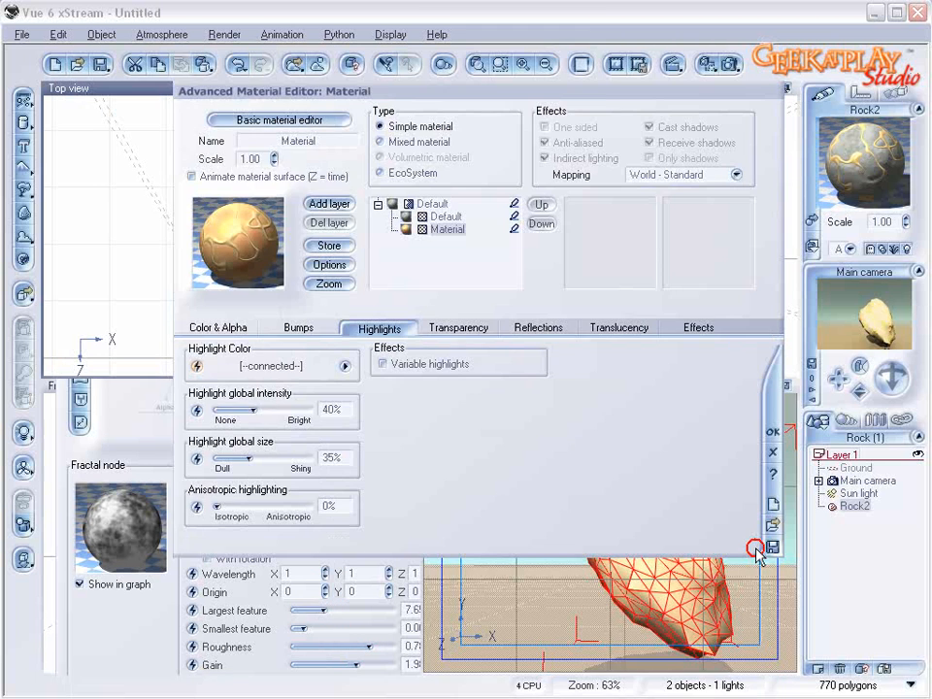
left_click(764, 558)
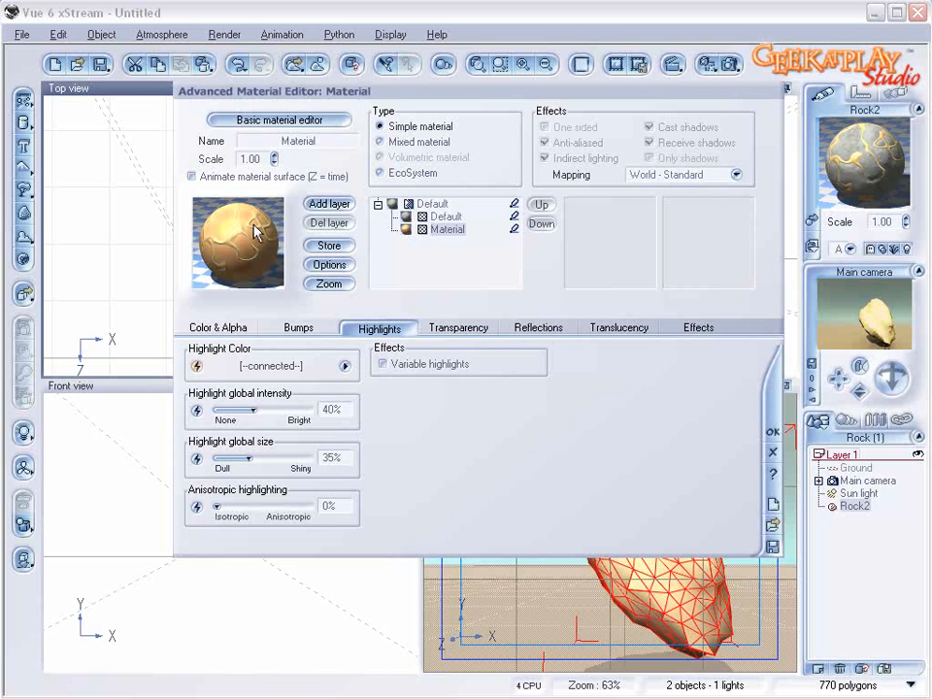
Step: Set the second material's highlight intensity to 70%, highlight size to 72% and global reflectivity to 17%
left_click_drag(253, 410, 280, 410)
left_click_drag(262, 456, 287, 456)
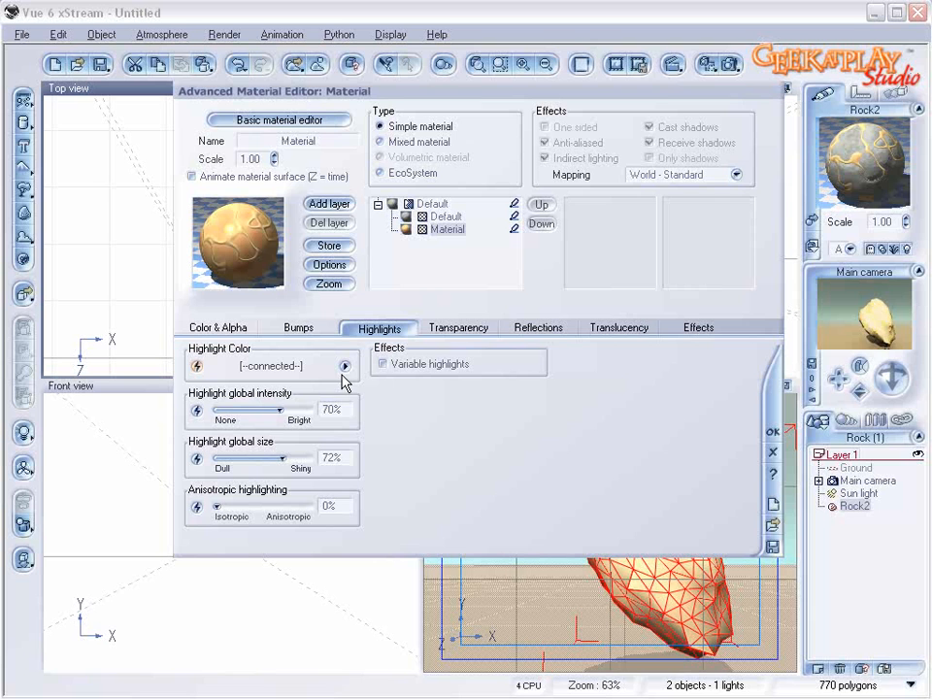
left_click(547, 333)
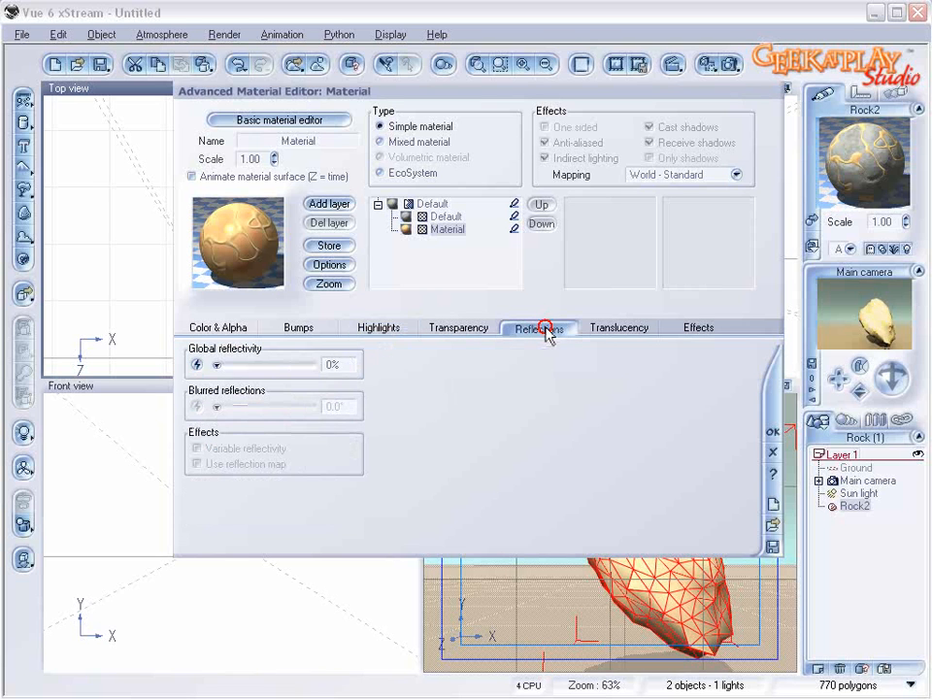
mouse_move(229, 365)
left_mouse_down()
mouse_move(246, 365)
mouse_move(233, 364)
left_mouse_up()
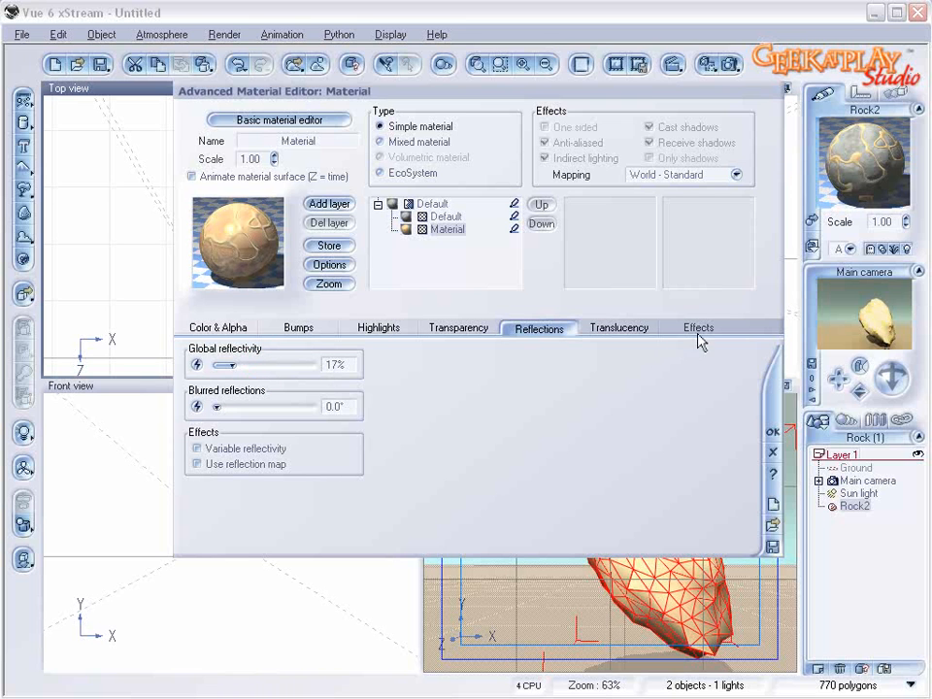
Step: Set the metallic reflected light color to 100%, diffuse to 54% and ambient to 34%, and return to the top-level mixed material
left_click(698, 329)
left_click_drag(226, 456, 316, 462)
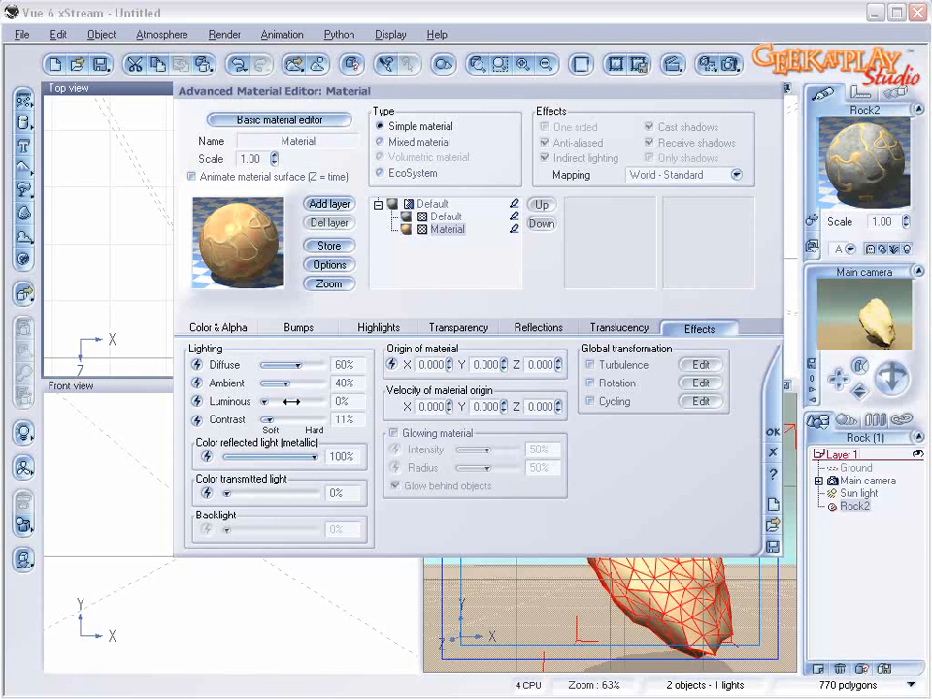
left_click_drag(292, 365, 282, 384)
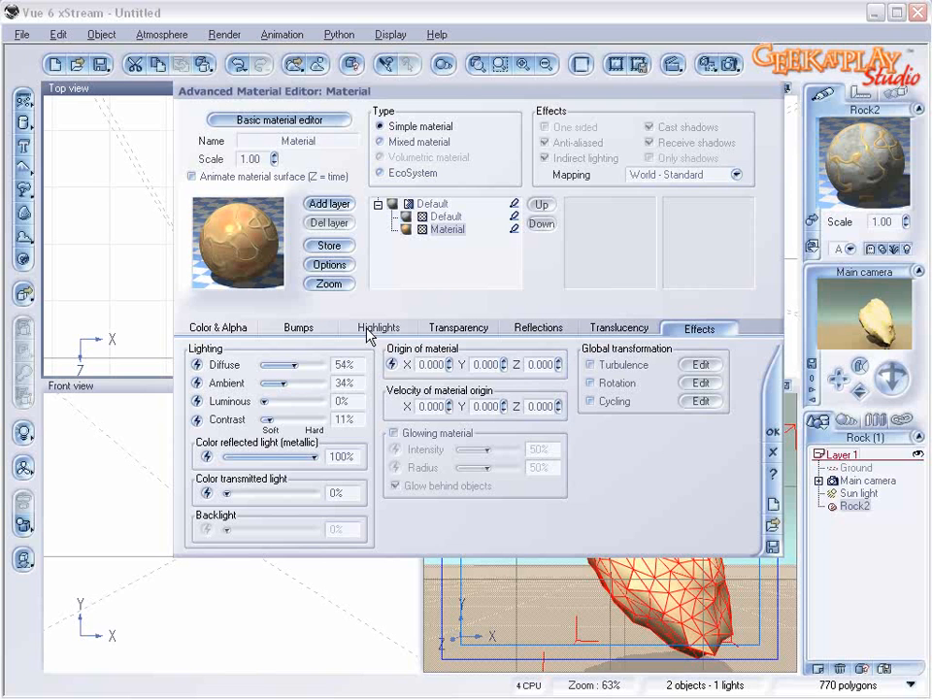
left_click(435, 203)
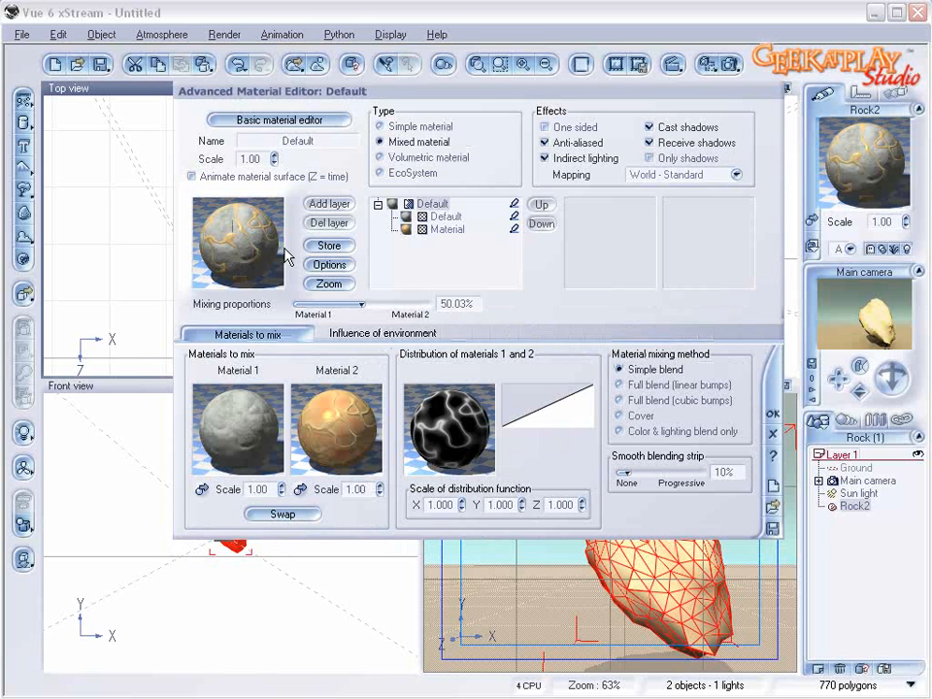
Step: Edit the second material's color map so the orange keycolor sits at position 0.83
left_click(429, 249)
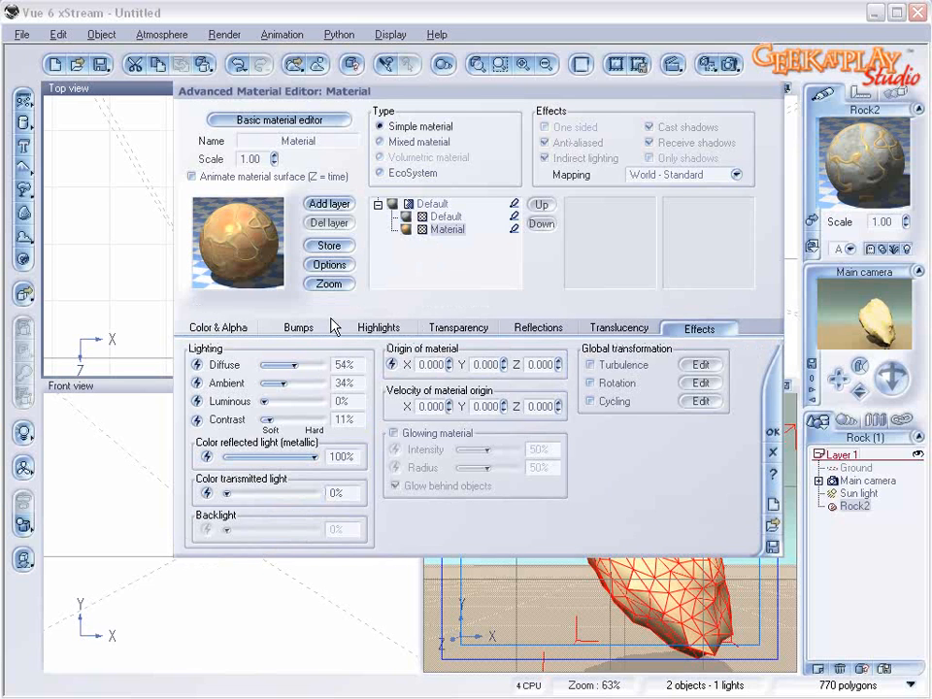
left_click(221, 324)
right_click(437, 426)
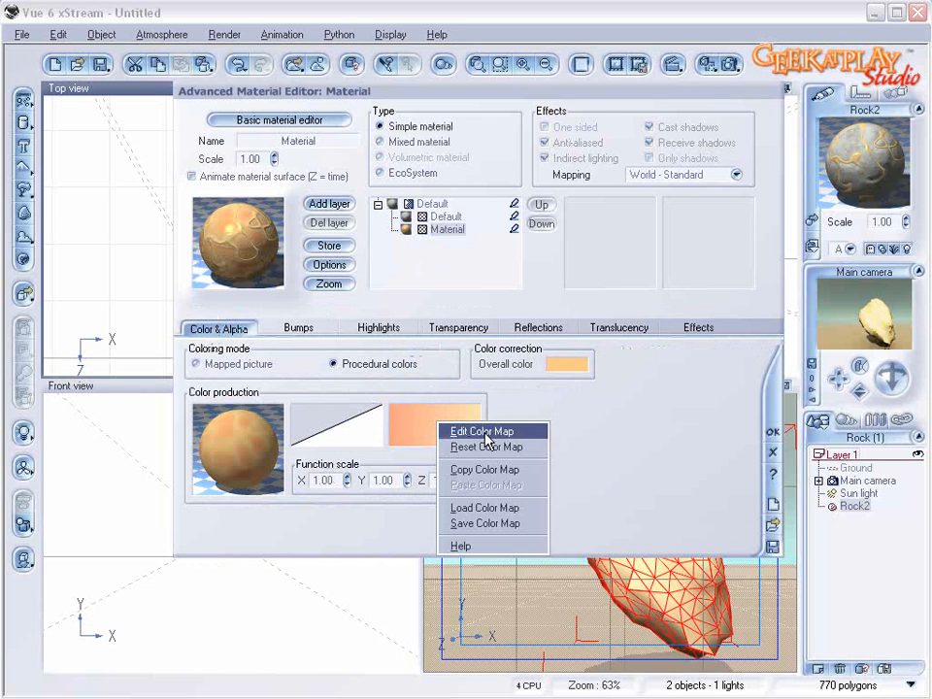
left_click(477, 430)
mouse_move(333, 357)
left_mouse_down()
mouse_move(544, 357)
mouse_move(536, 358)
left_mouse_up()
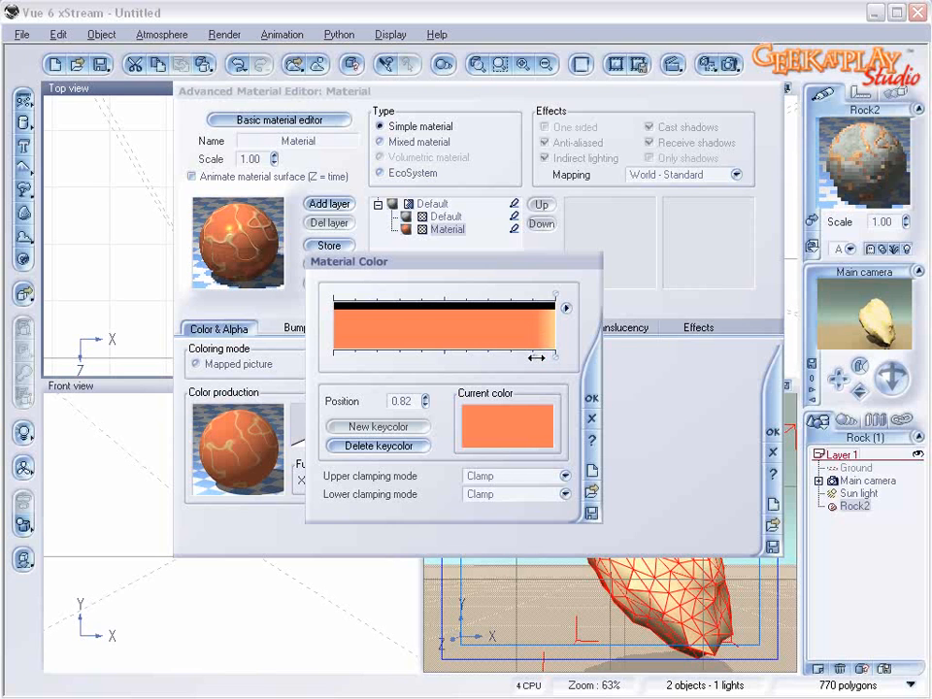
left_click(591, 397)
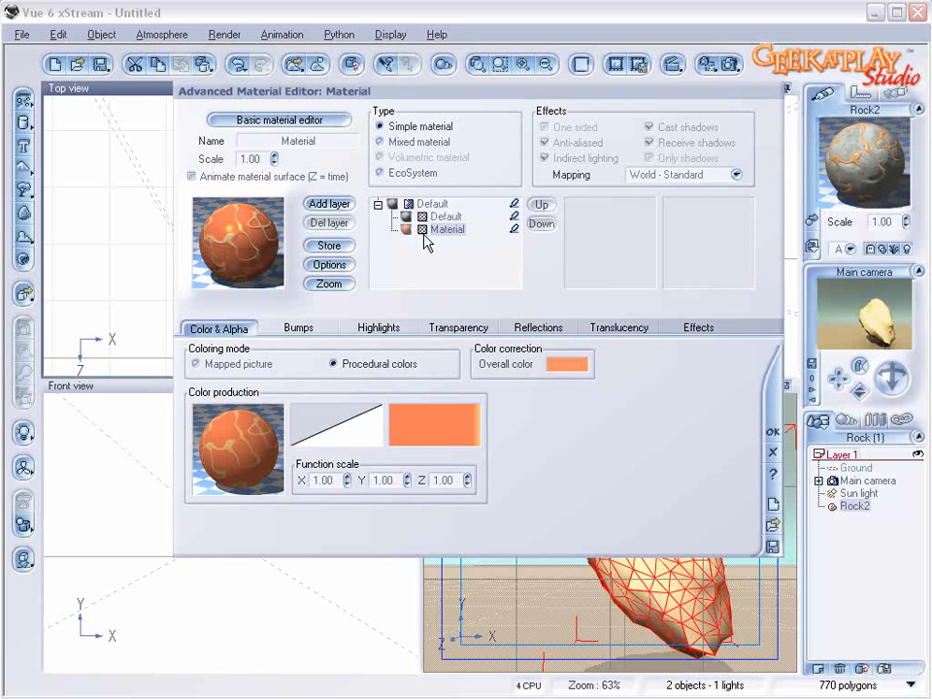
Step: Return to the top-level mixed material, render the rock to check the cracks, and close the render
left_click(444, 210)
left_click(428, 206)
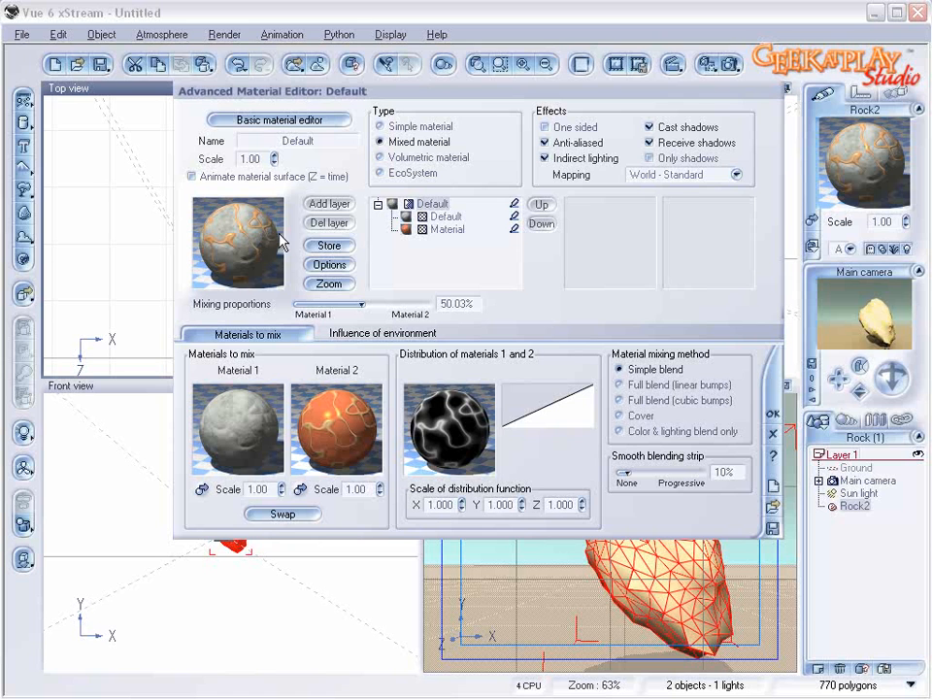
left_click(707, 64)
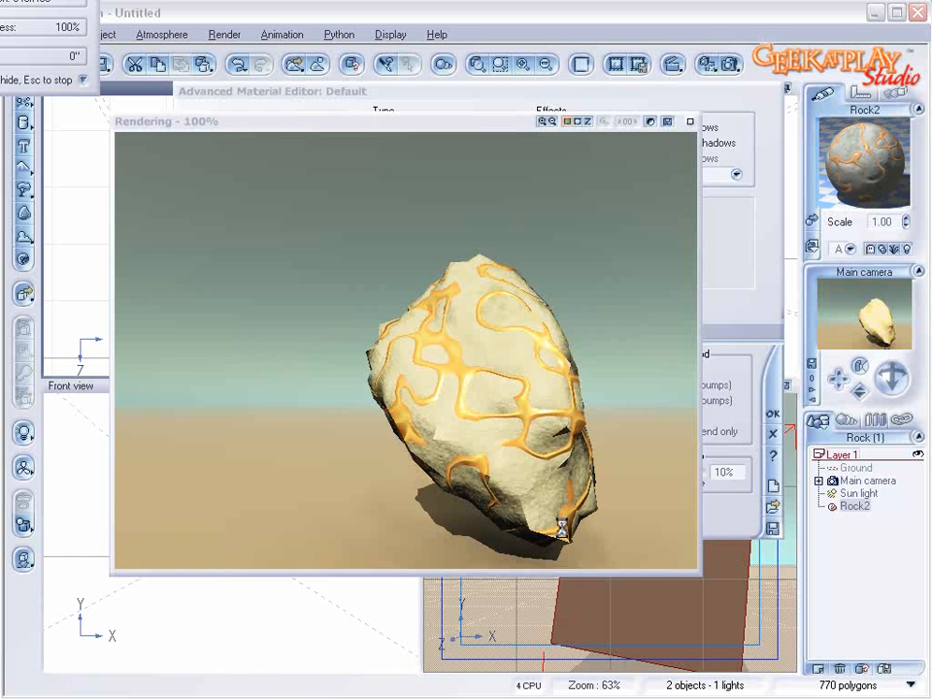
left_click(690, 122)
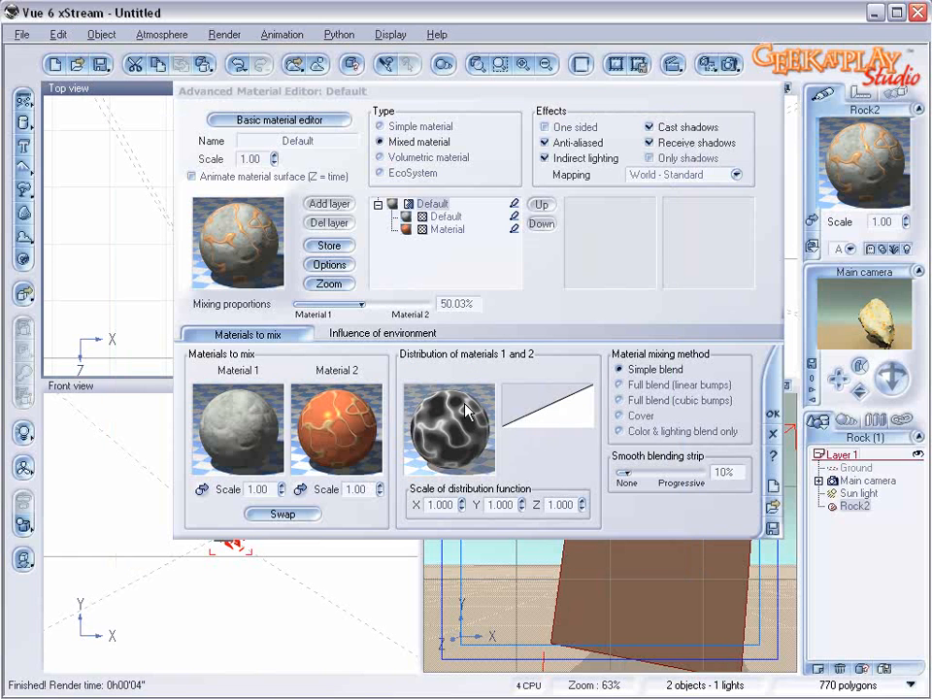
Step: Review the second material's bumps and set its highlight global size to 30%
left_click(446, 229)
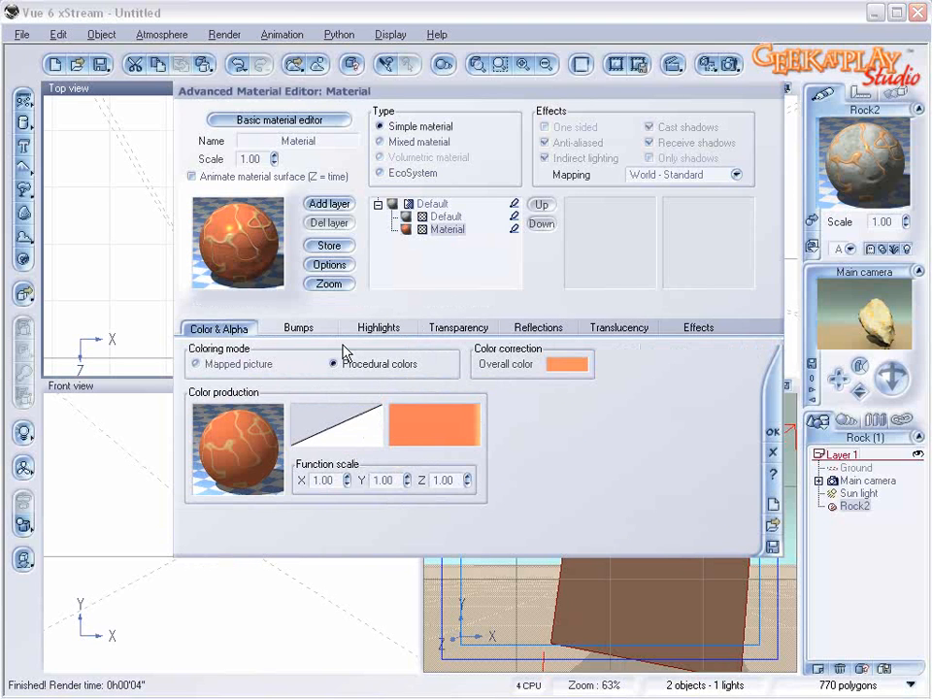
left_click(305, 327)
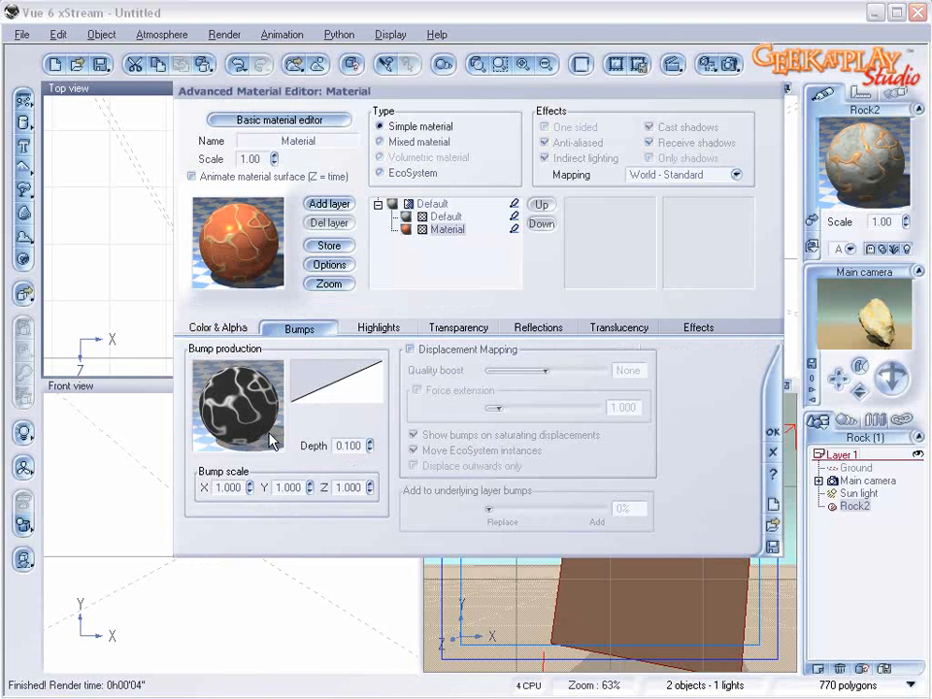
left_click(393, 328)
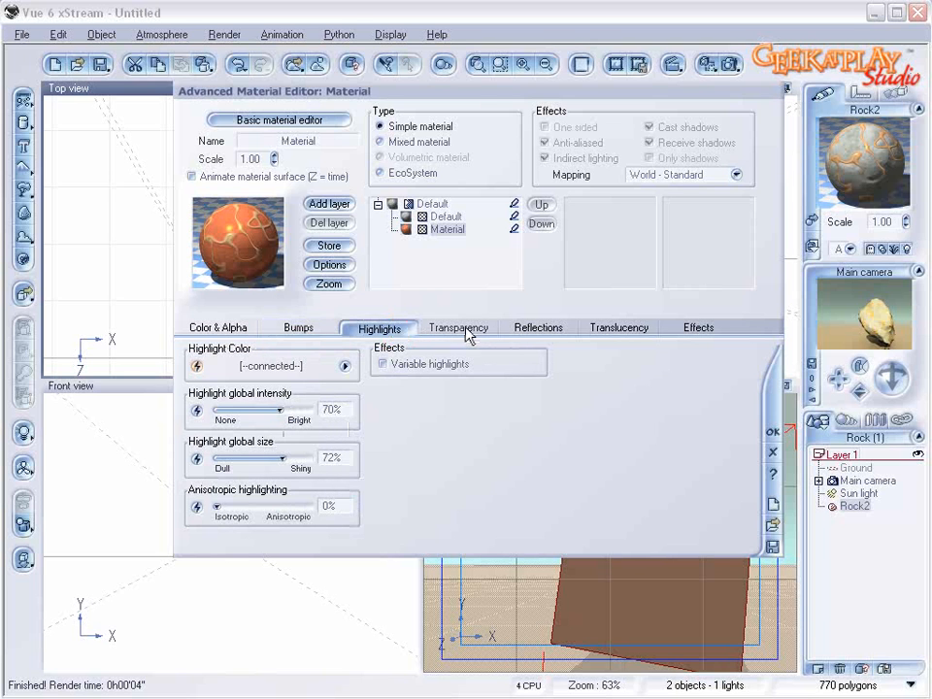
left_click_drag(290, 449, 287, 448)
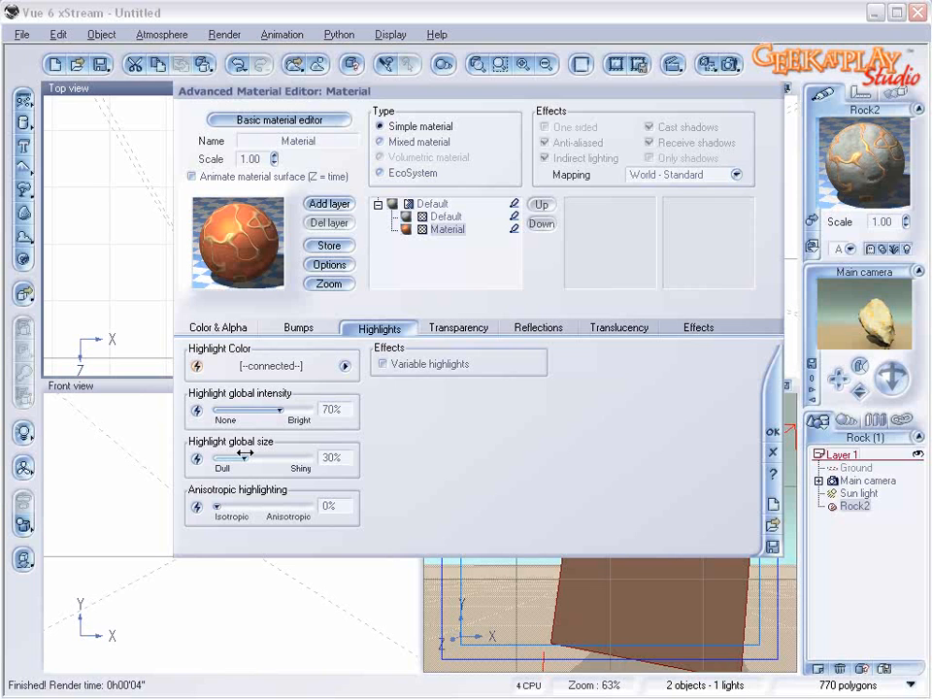
Step: Set the second material's global reflectivity to 46%, diffuse to 50%, ambient to 31% and contrast to 38%
left_click(539, 328)
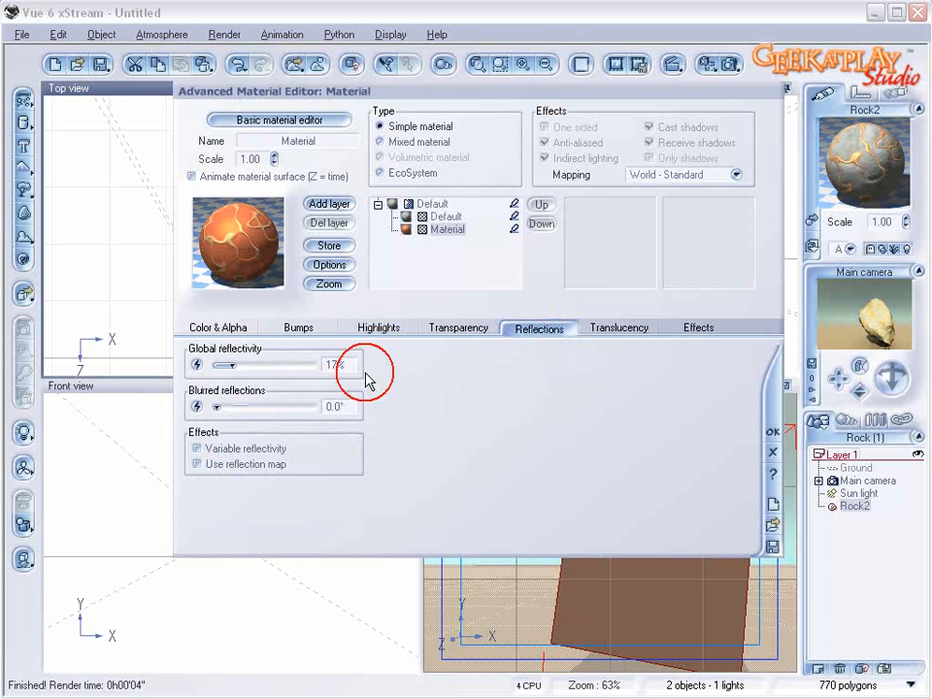
left_click_drag(258, 363, 269, 366)
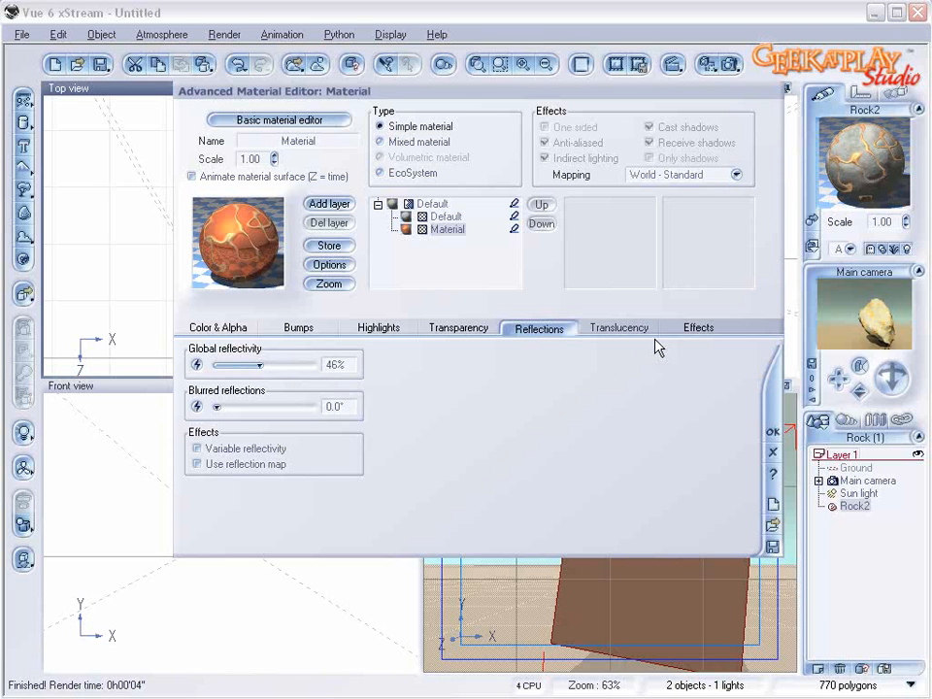
left_click(699, 329)
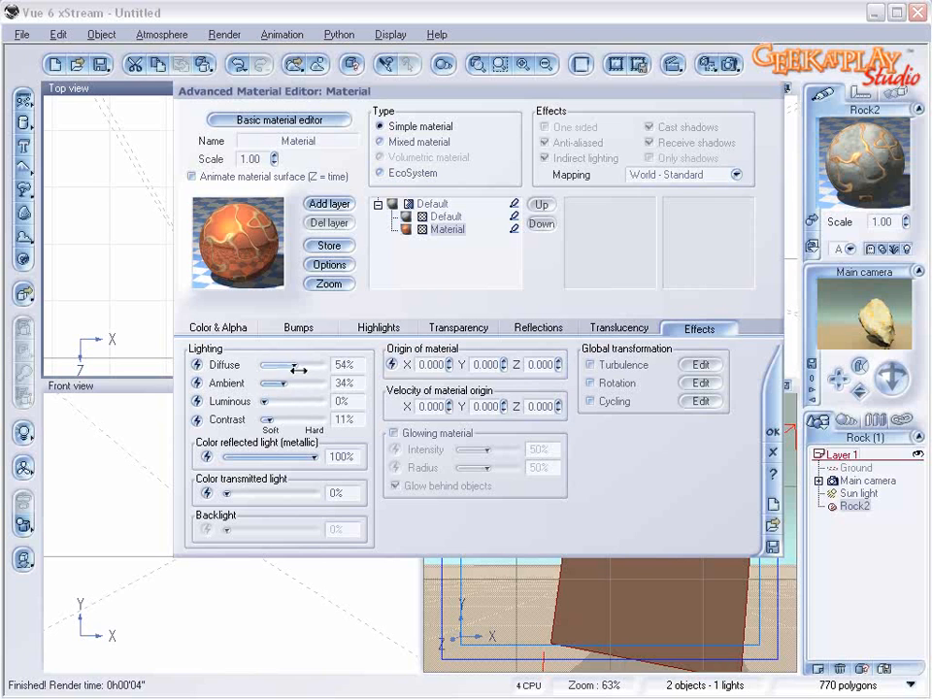
left_click_drag(286, 383, 293, 419)
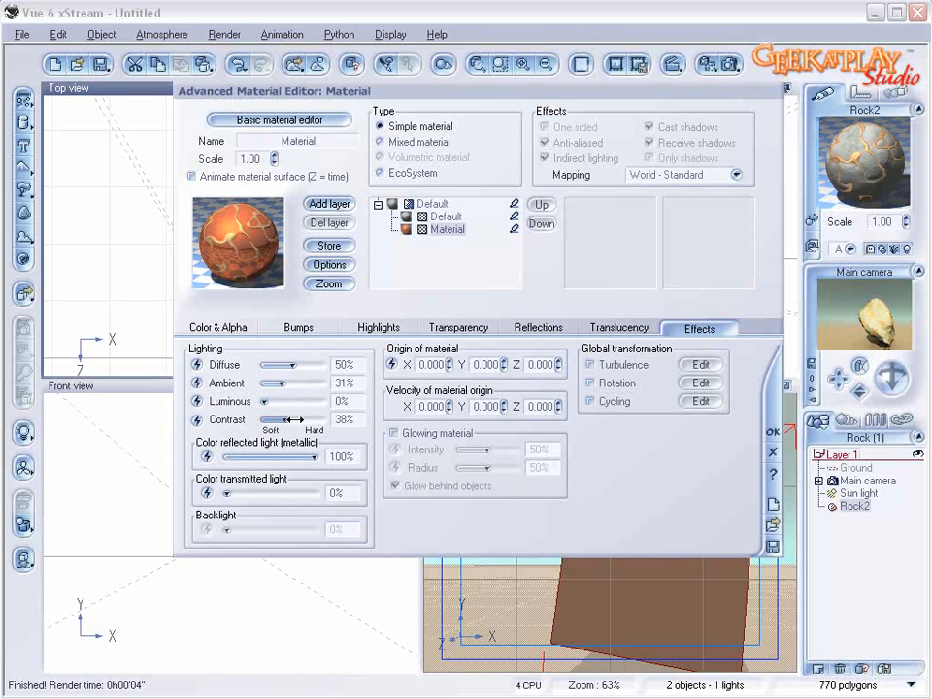
Step: In the first material's color map, darken the keycolor at -0.49 to gray-green and move it to position -0.63
left_click(446, 215)
left_click(233, 330)
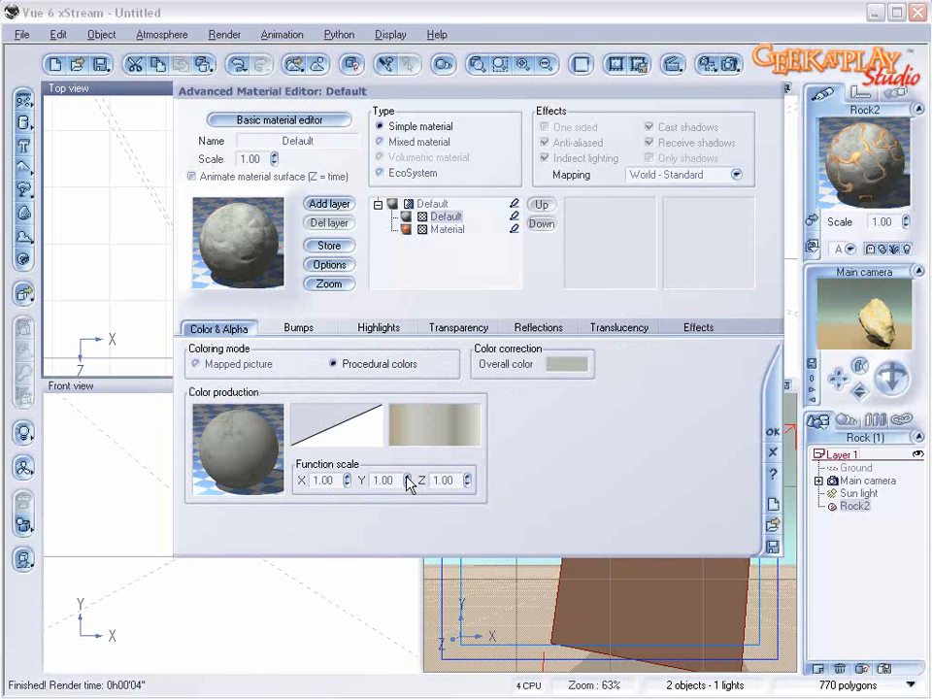
right_click(468, 433)
left_click(472, 439)
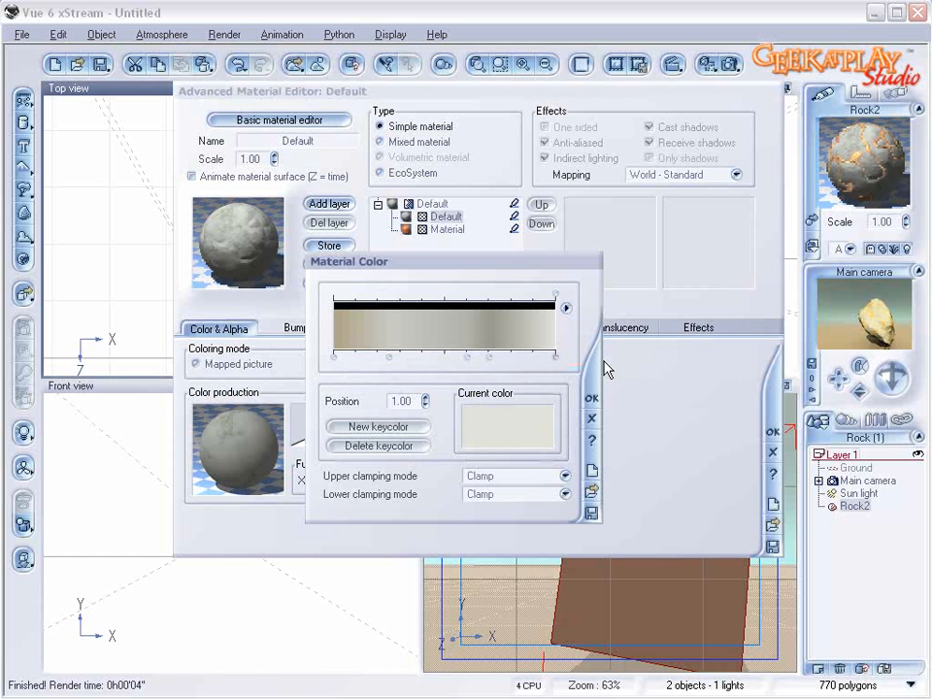
left_click(388, 357)
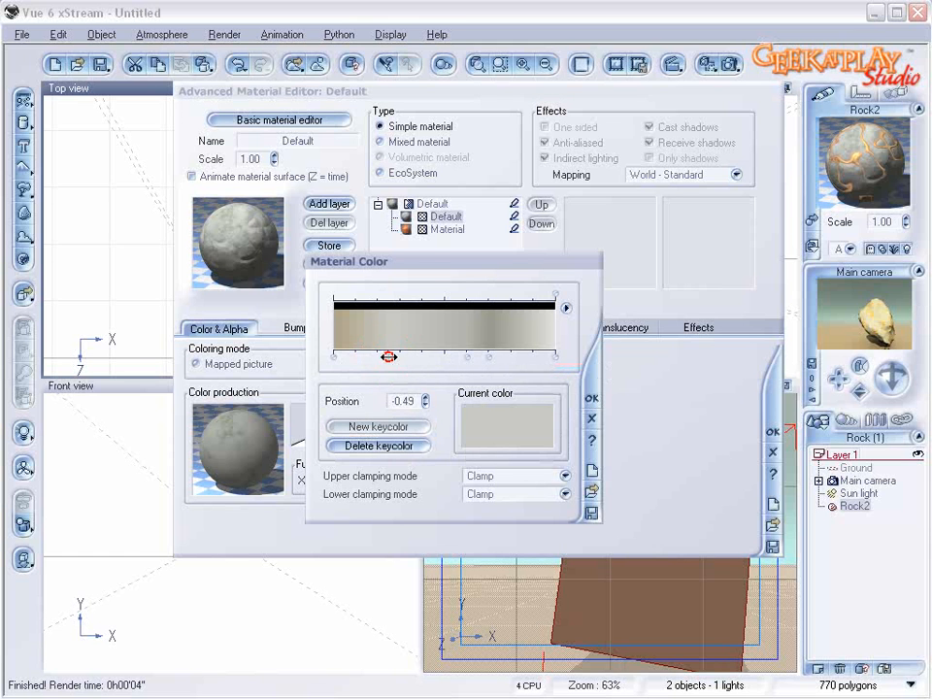
right_click(529, 434)
left_click(529, 434)
mouse_move(536, 246)
left_mouse_down()
mouse_move(550, 245)
mouse_move(548, 260)
left_mouse_up()
left_click(581, 386)
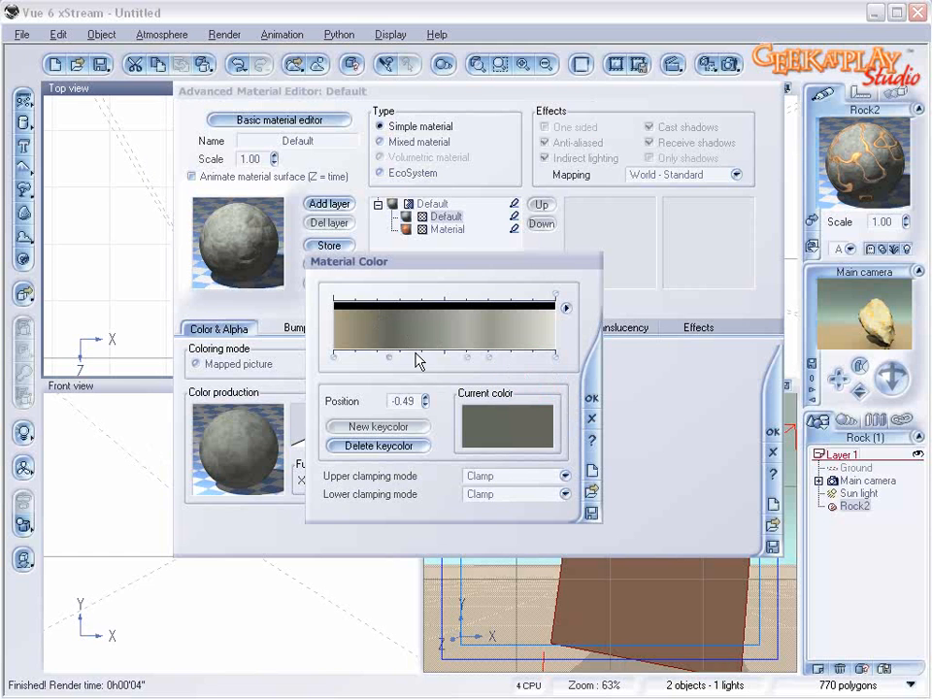
mouse_move(387, 357)
left_mouse_down()
mouse_move(358, 357)
mouse_move(374, 357)
left_mouse_up()
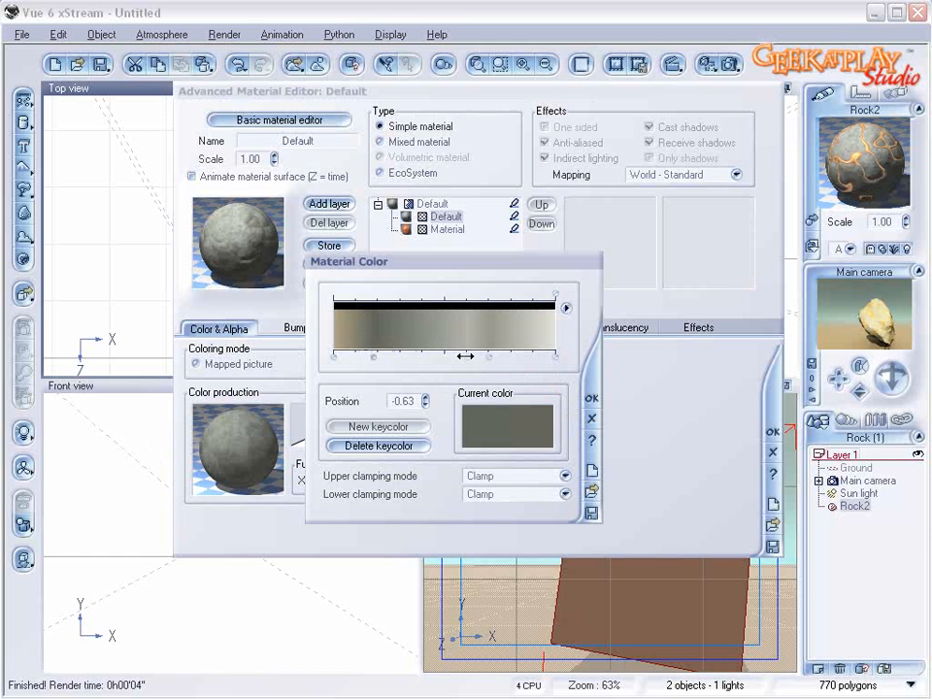
Step: Recolor the first material's middle keycolor very dark gray and place it at position 0.04
left_click_drag(468, 355, 433, 355)
right_click(493, 423)
left_click(504, 427)
left_click(543, 263)
left_click_drag(544, 263, 545, 283)
left_click(580, 382)
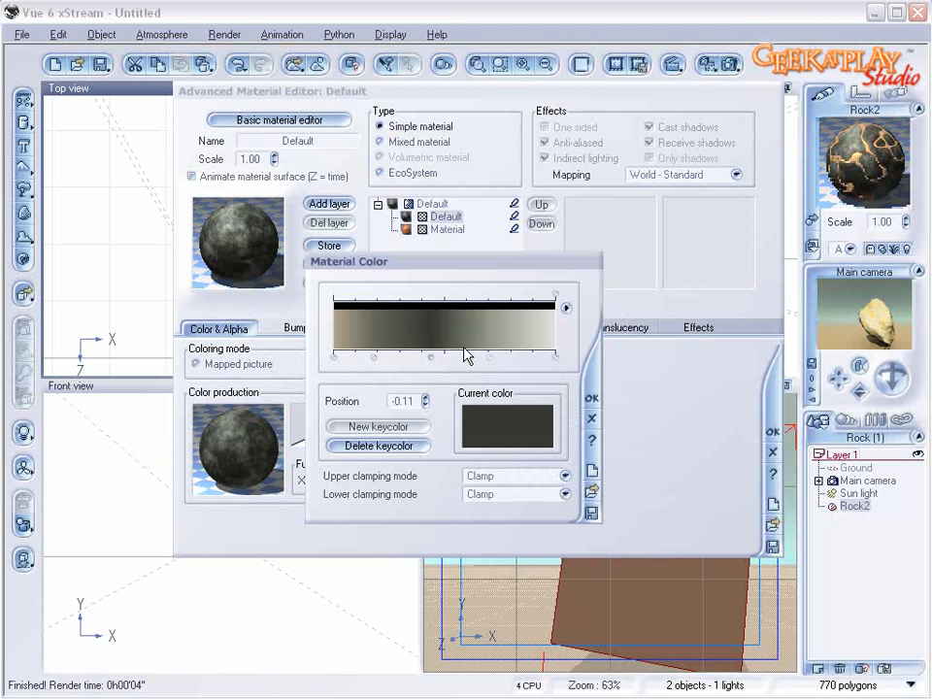
mouse_move(439, 357)
left_mouse_down()
mouse_move(475, 355)
mouse_move(449, 355)
left_mouse_up()
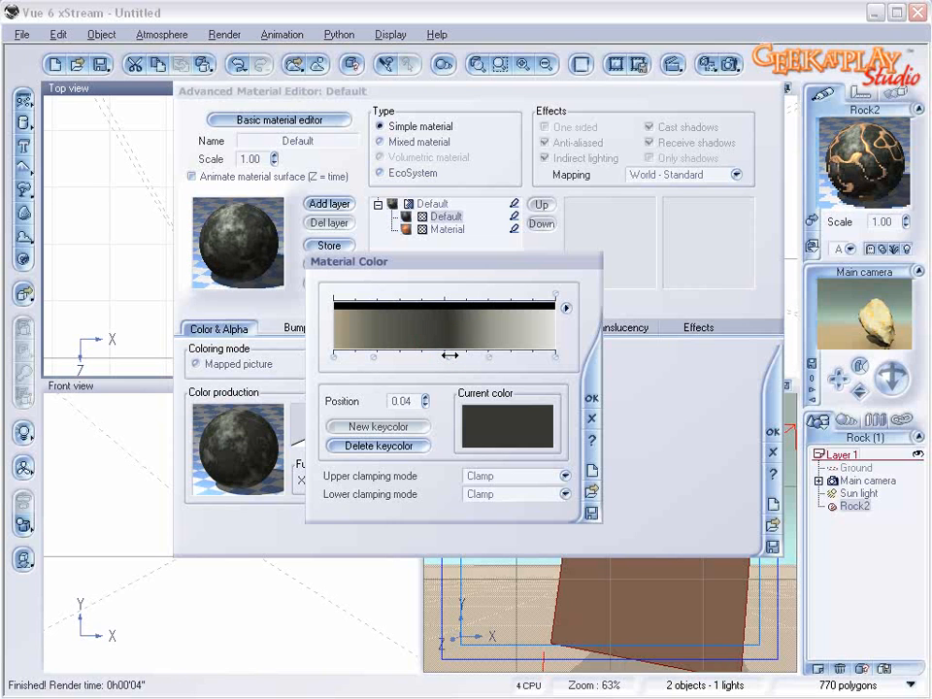
Step: Move the gray-green keycolor to position 0.78, accept the color map, and return to the top-level mixed material
left_click(514, 356)
left_click_drag(488, 359, 530, 359)
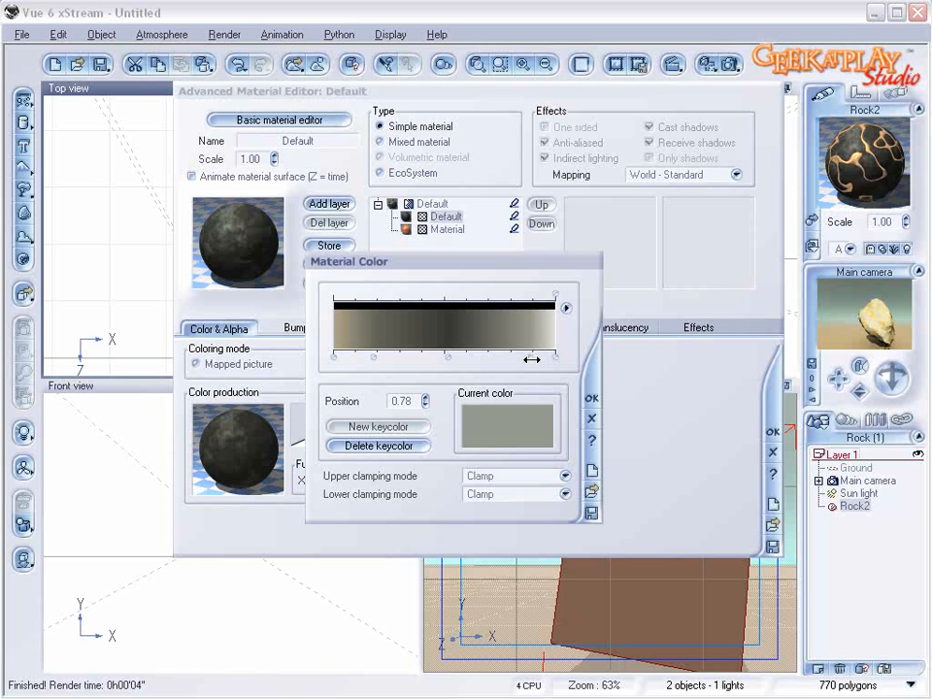
left_click(590, 397)
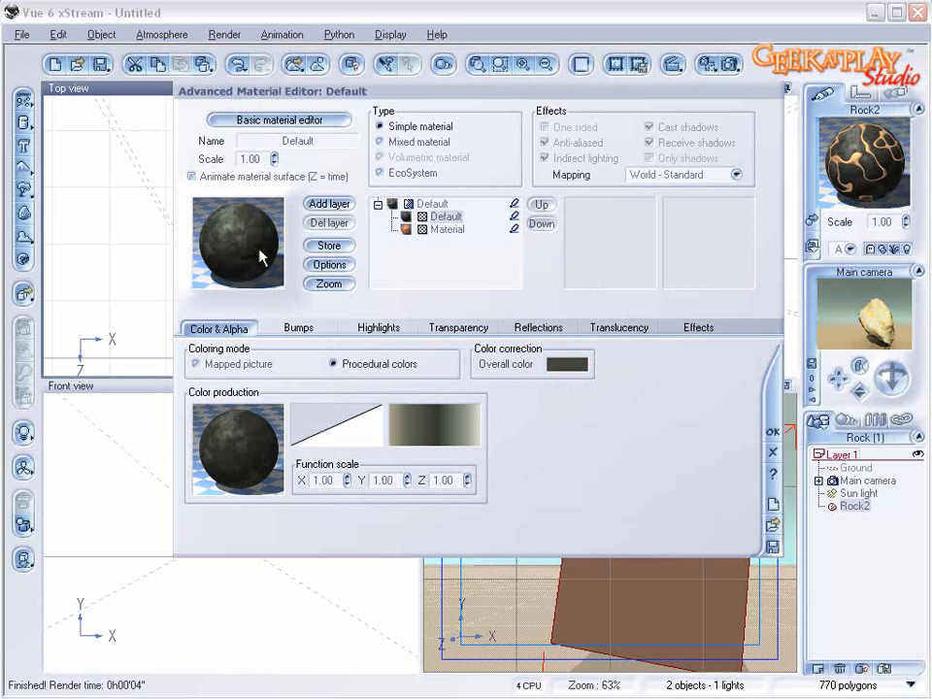
left_click(447, 231)
left_click(412, 204)
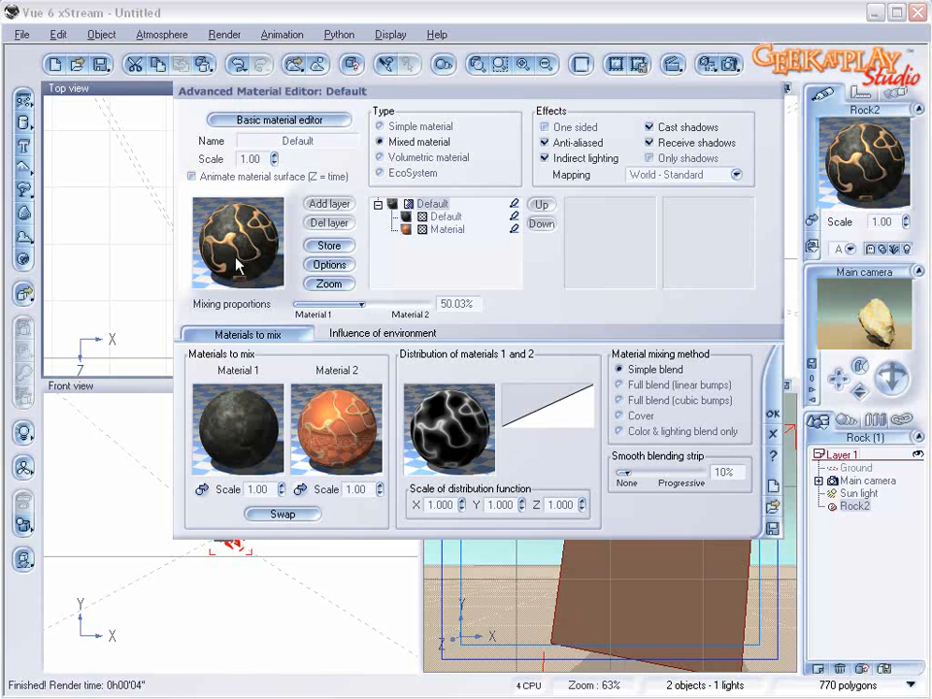
Step: Open the second material's color function and reposition the color map node beneath its filter
left_click(449, 230)
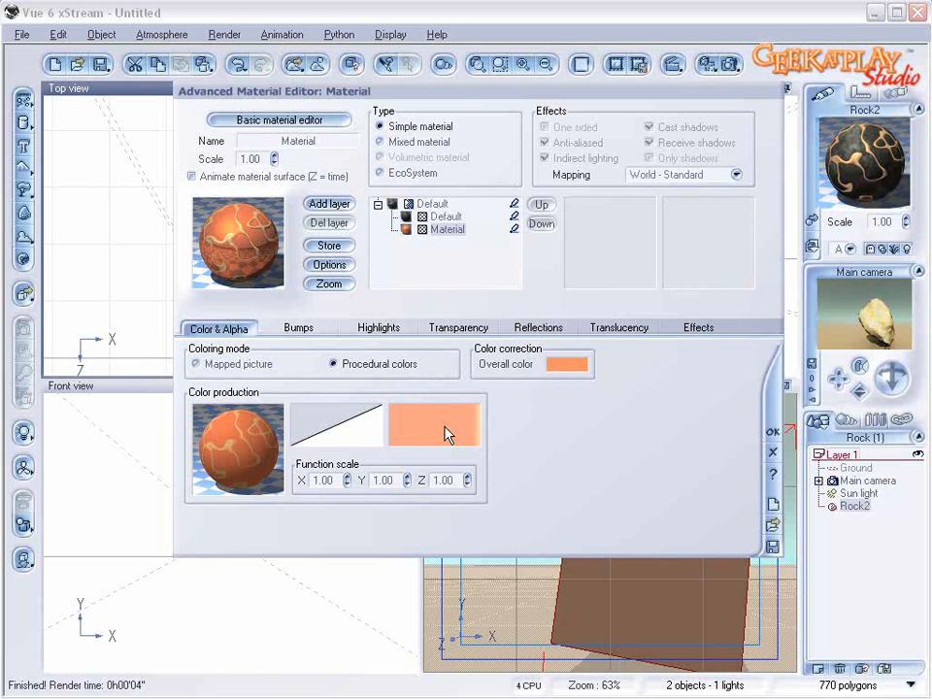
right_click(212, 433)
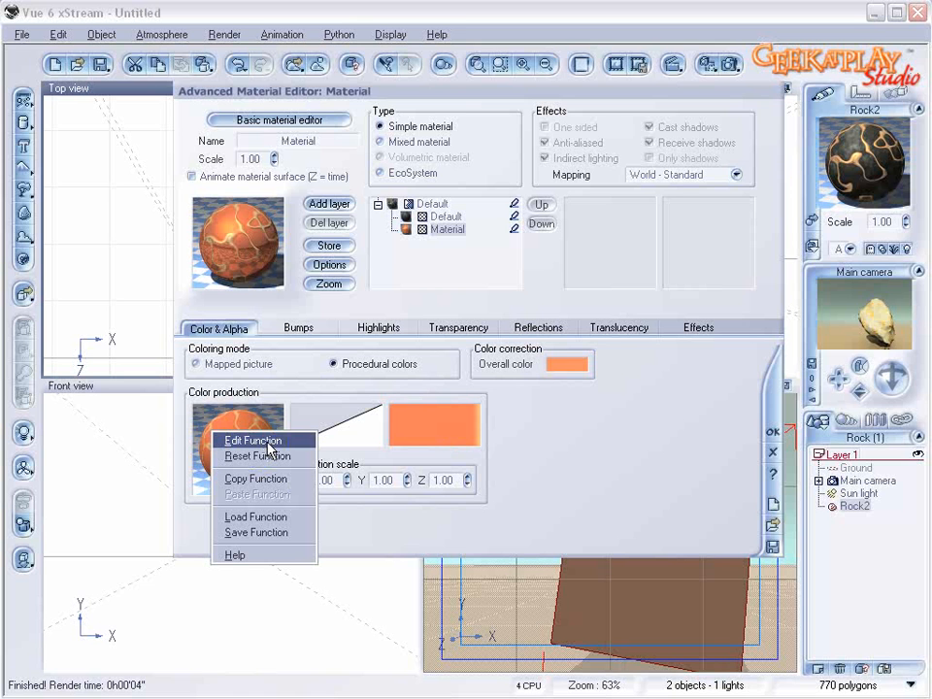
left_click(266, 441)
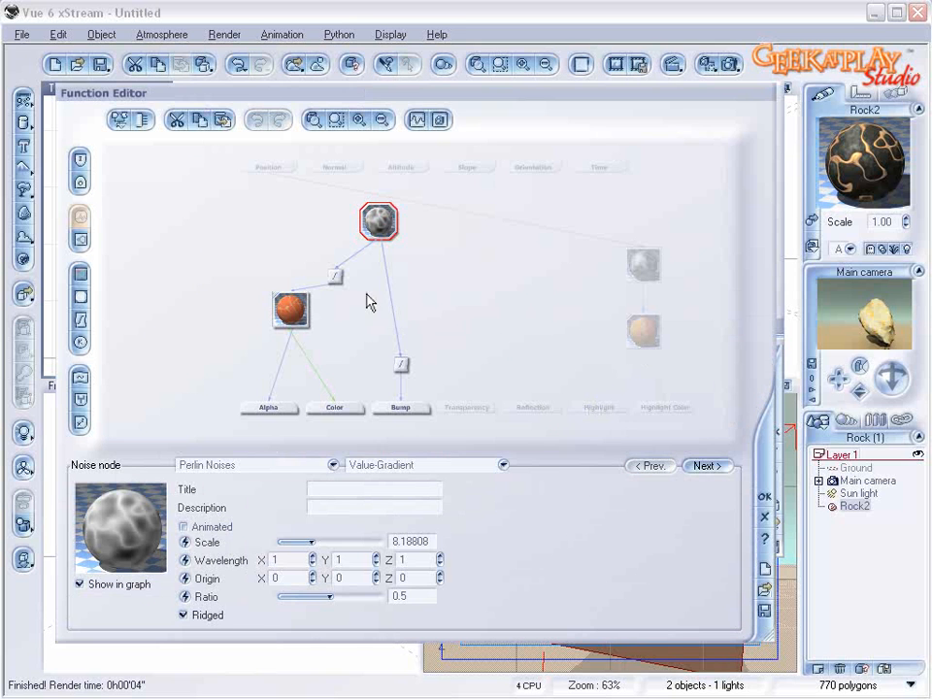
left_click(335, 277)
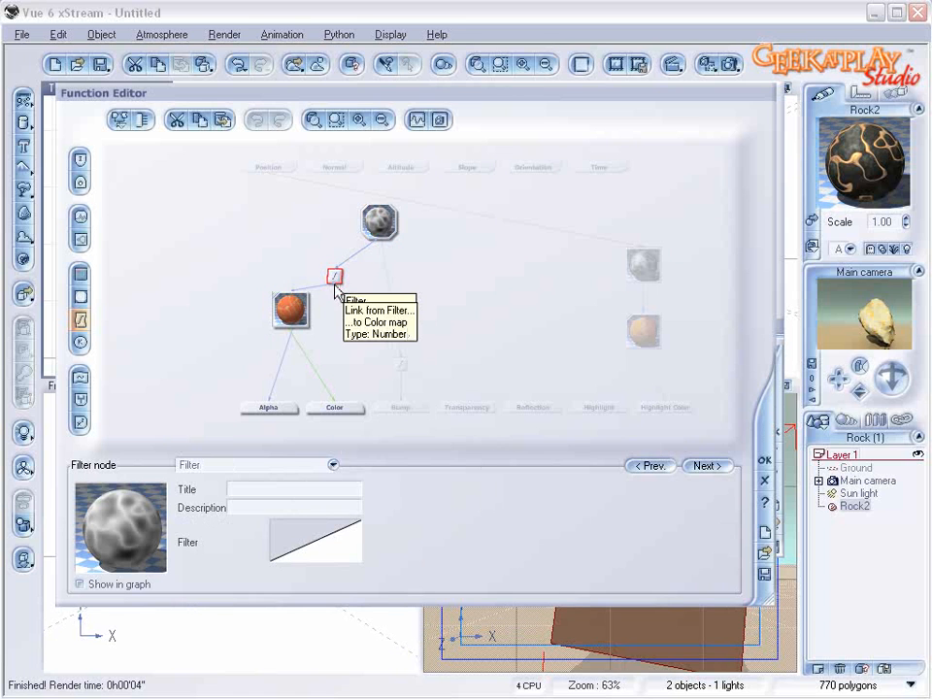
left_click_drag(280, 310, 310, 331)
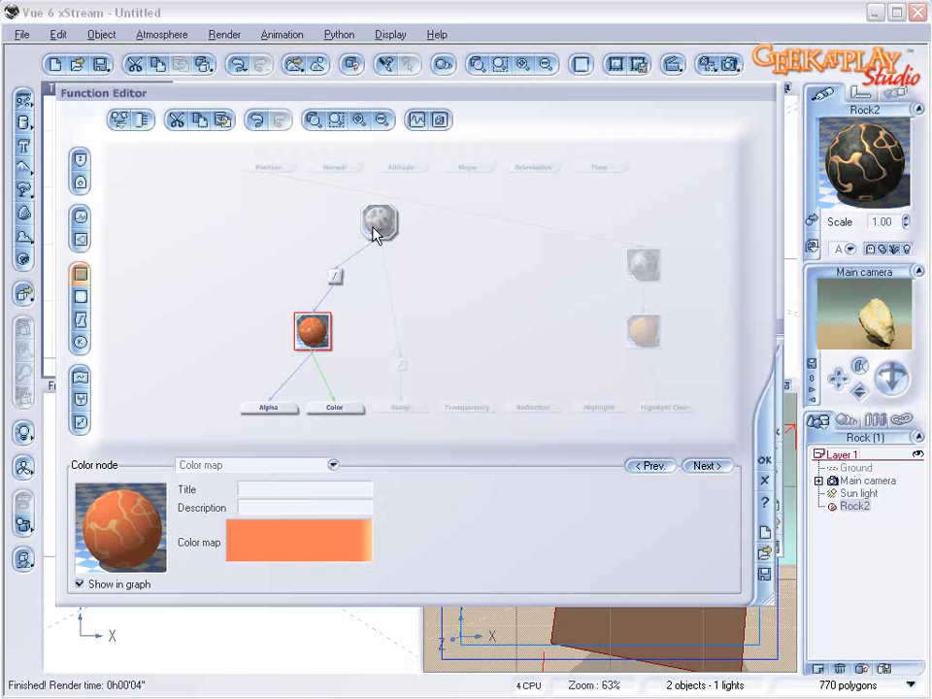
Step: Add a keypoint at about X 0.11, Y -0.52 to the filter feeding the color map, and accept the function
left_click(335, 277)
right_click(338, 555)
left_click(386, 556)
left_click(620, 348)
left_click_drag(620, 346, 683, 375)
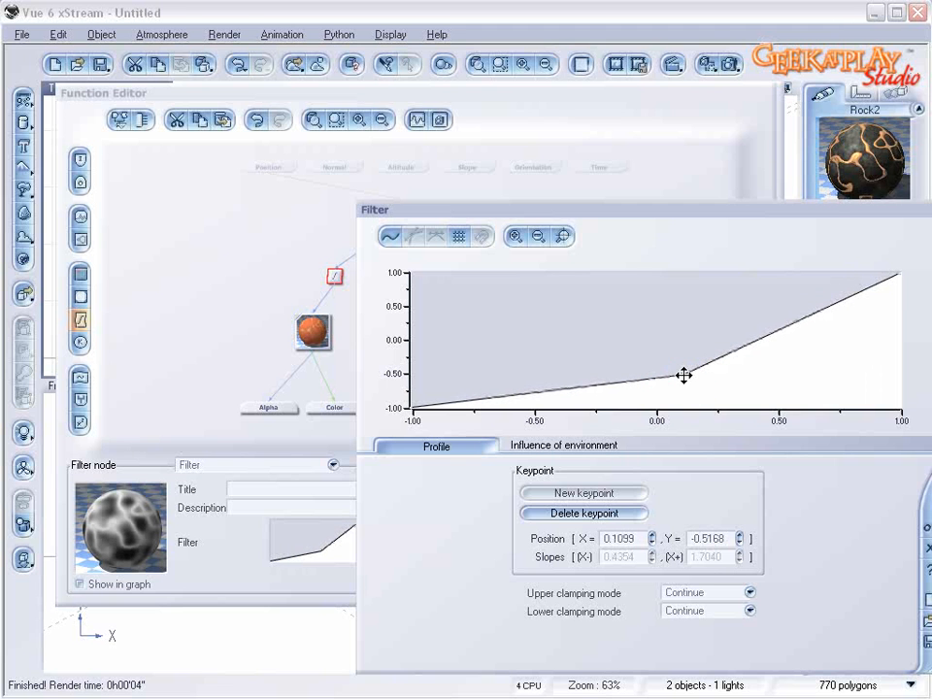
left_click(924, 532)
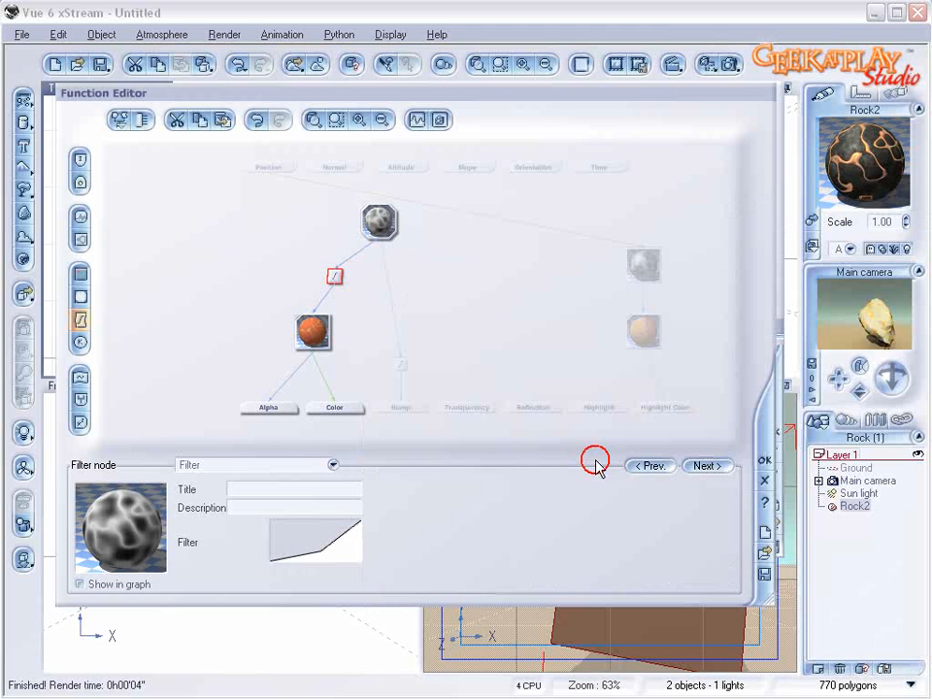
left_click(311, 340)
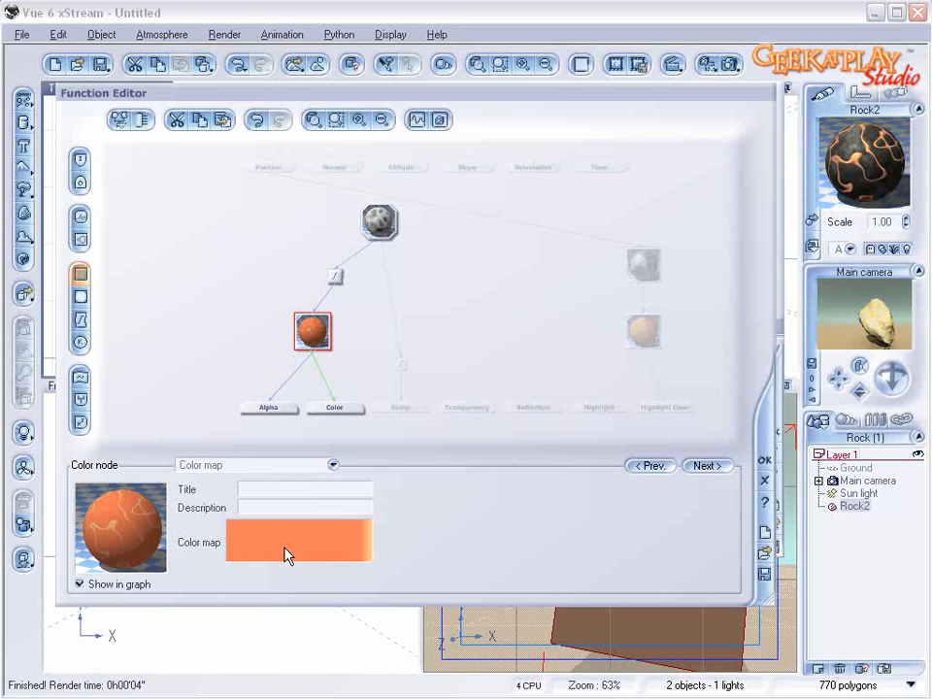
left_click(764, 465)
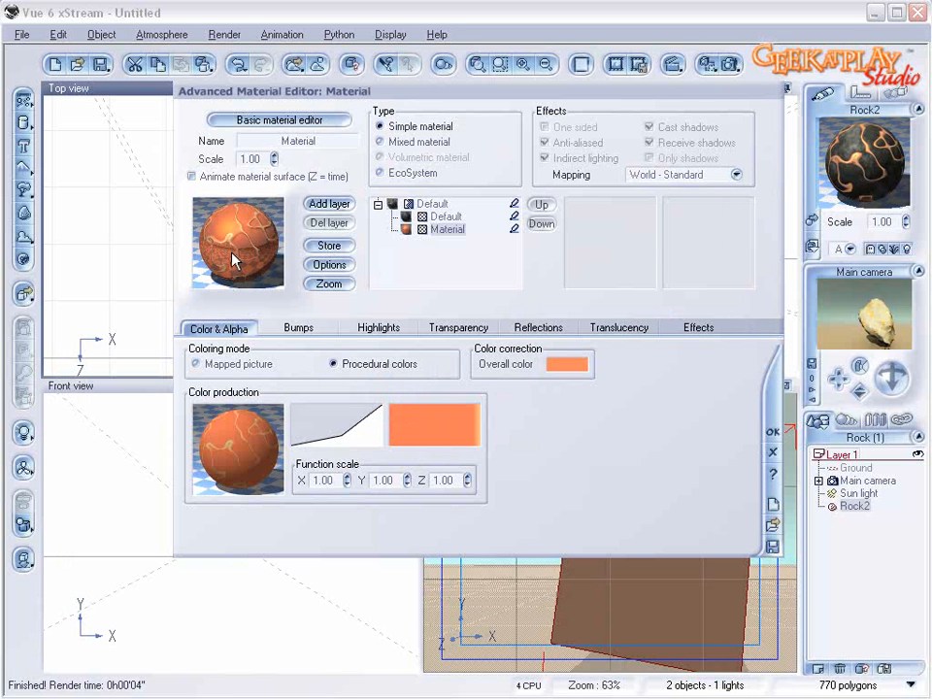
Step: Open the dark stone material's color function and move the bump filter node slightly away from the main noise branch
left_click(434, 205)
left_click(445, 216)
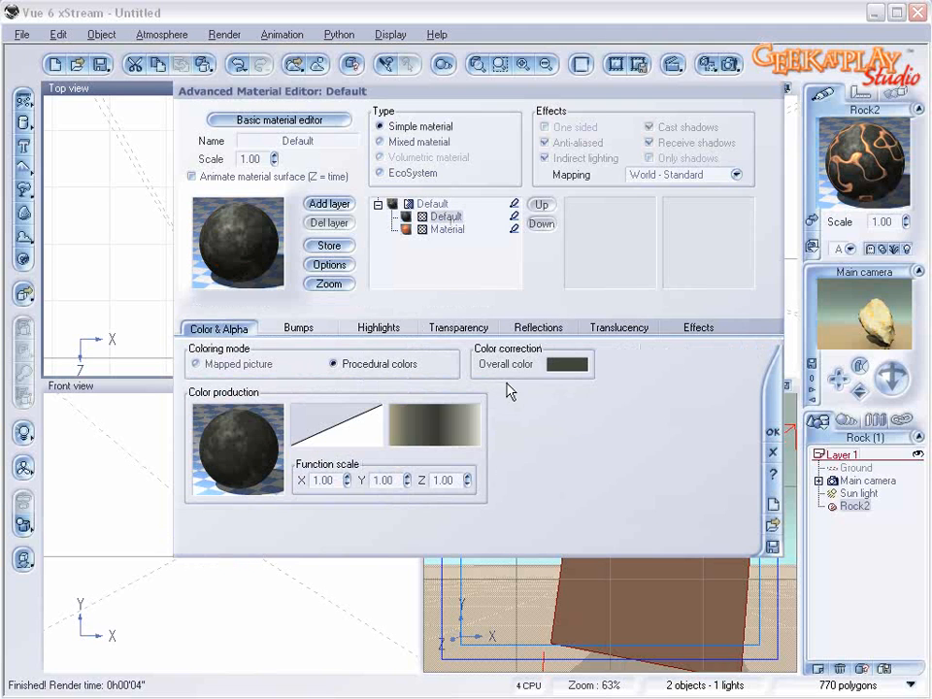
right_click(274, 454)
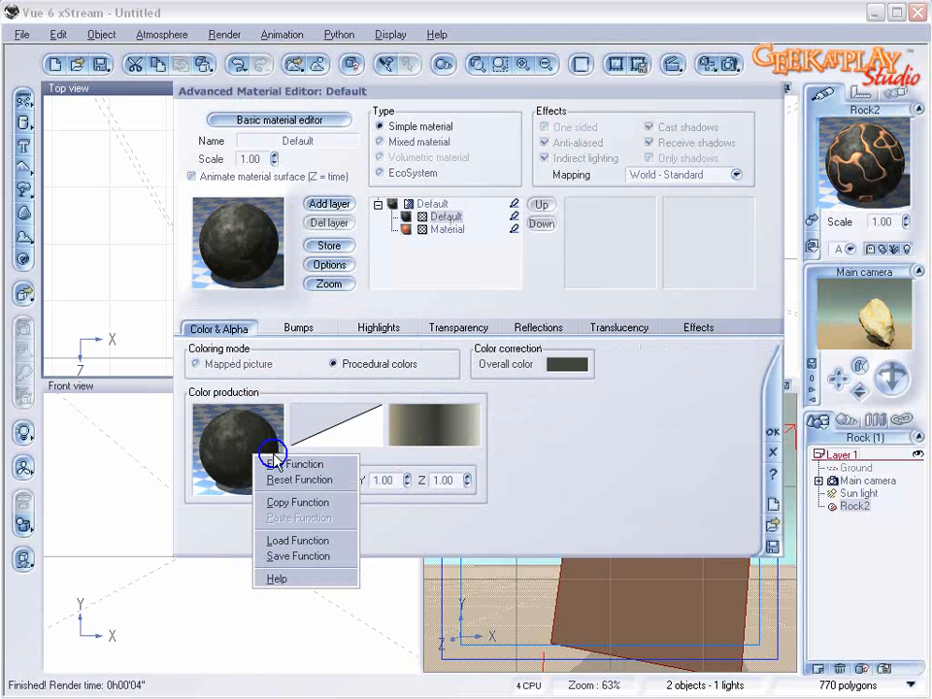
left_click(283, 464)
left_click(511, 262)
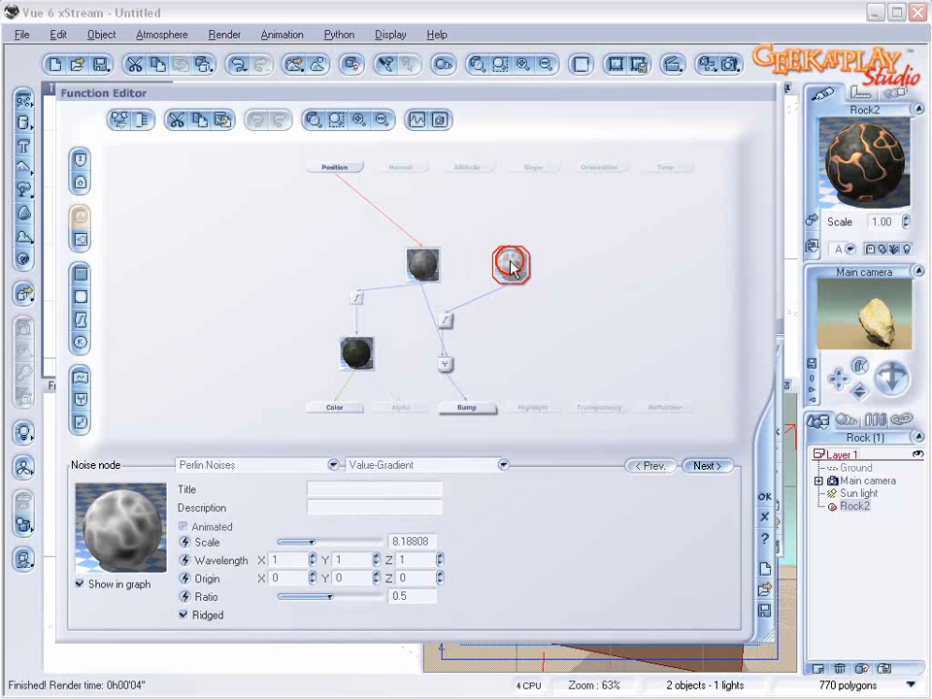
left_click(464, 318)
Step: Place the bump filter's middle keypoint at about X -0.03, Y -0.99, then accept the filter and the function
right_click(353, 545)
left_click(393, 550)
left_click_drag(679, 385, 649, 406)
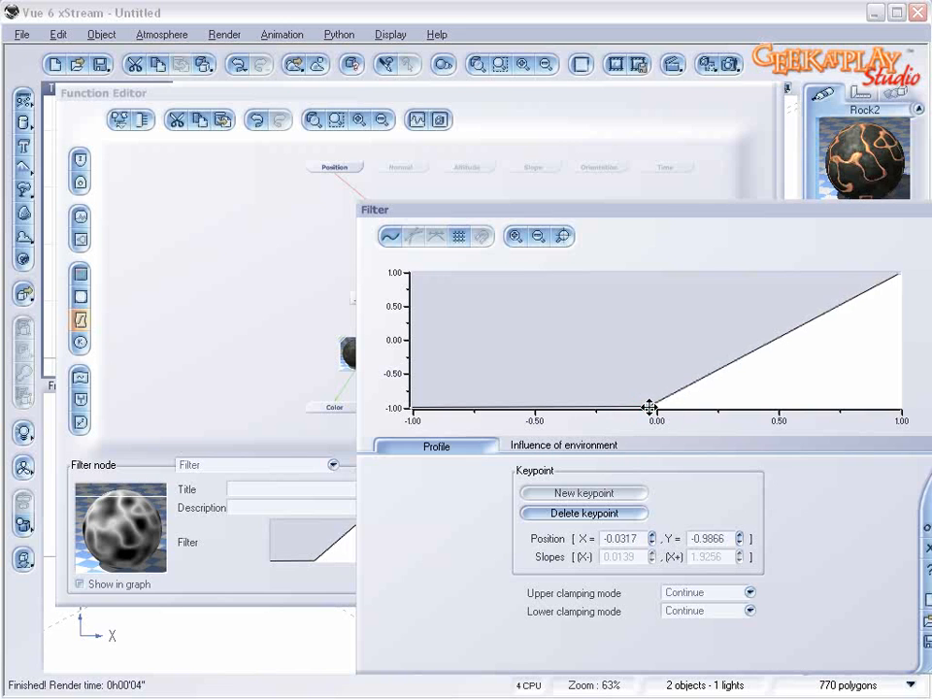
left_click(929, 528)
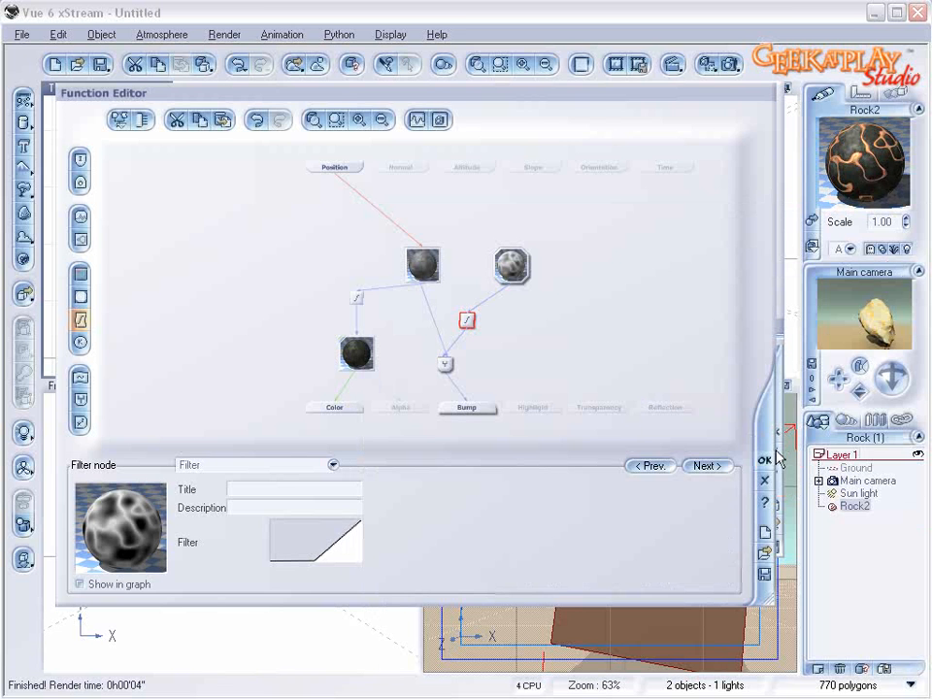
left_click(767, 459)
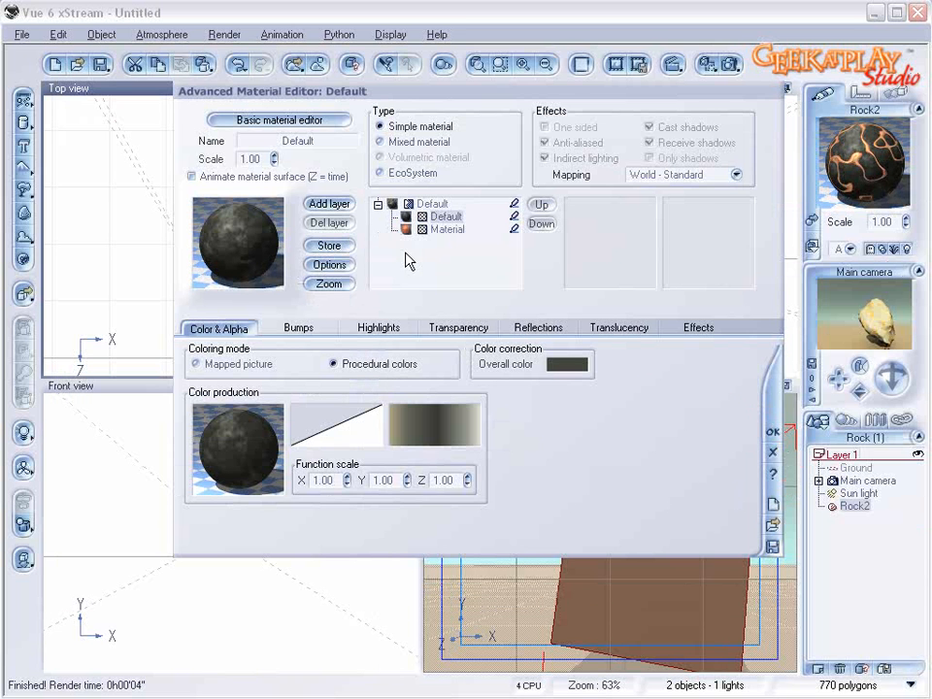
Step: Set the dark stone material's bump depth to -0.800 and return to the top-level mixed material
left_click(299, 328)
double_click(349, 444)
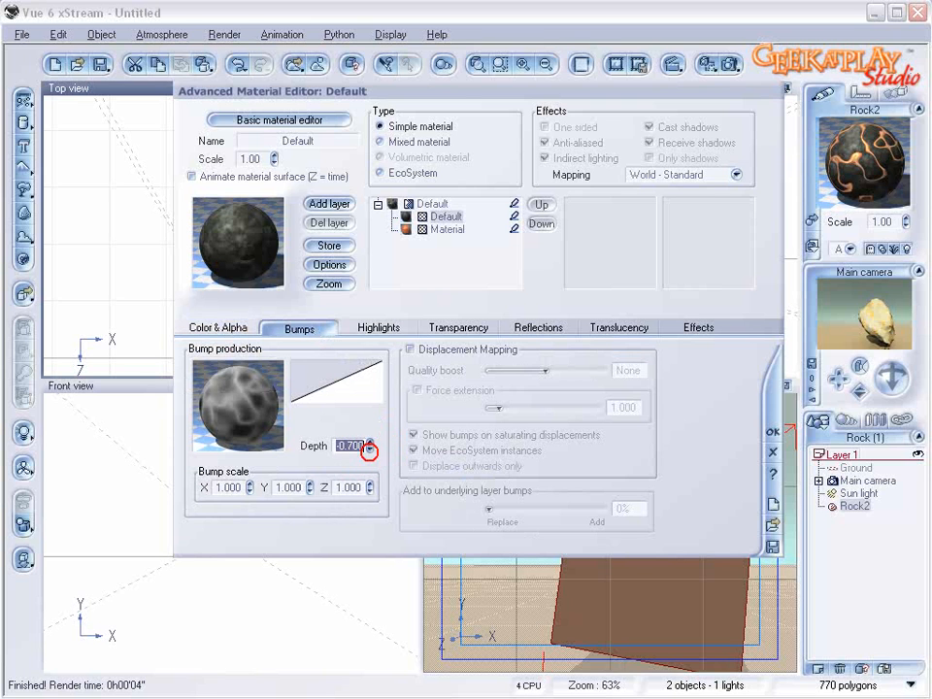
left_click(436, 206)
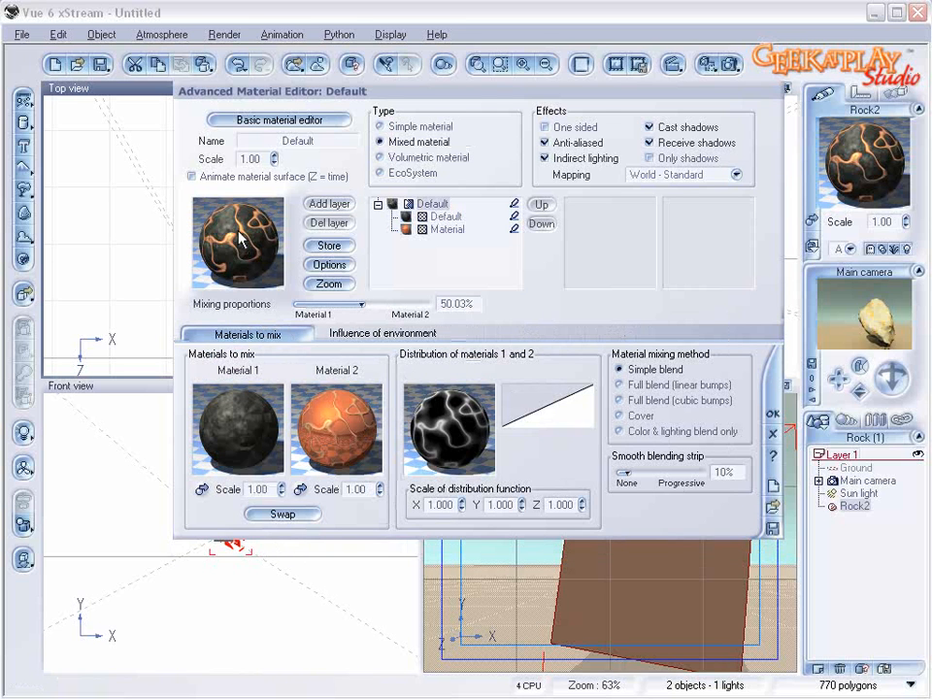
left_click(445, 217)
left_click(447, 229)
left_click(444, 216)
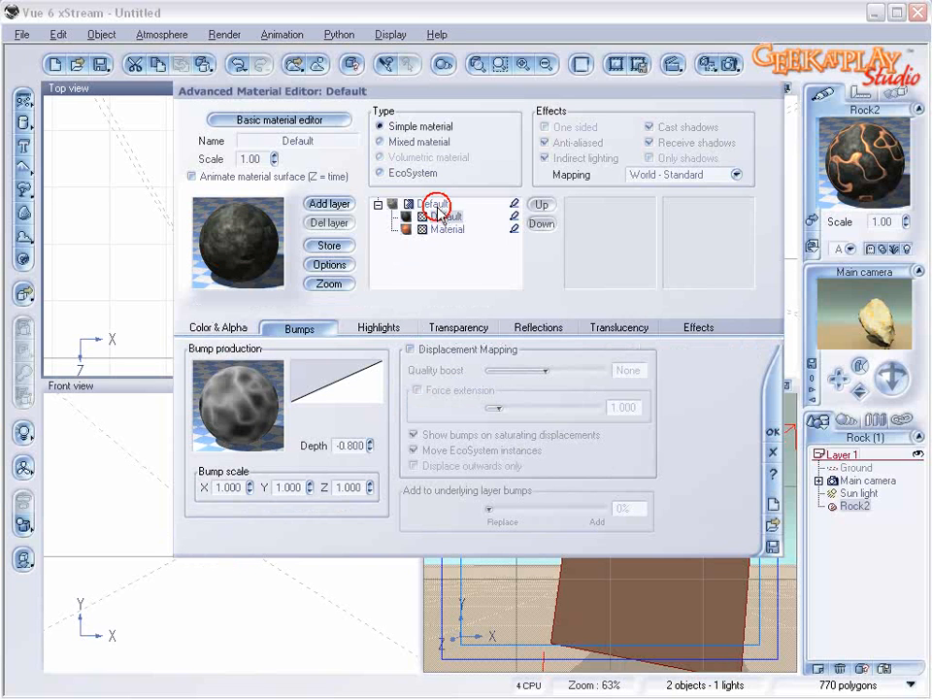
left_click(441, 205)
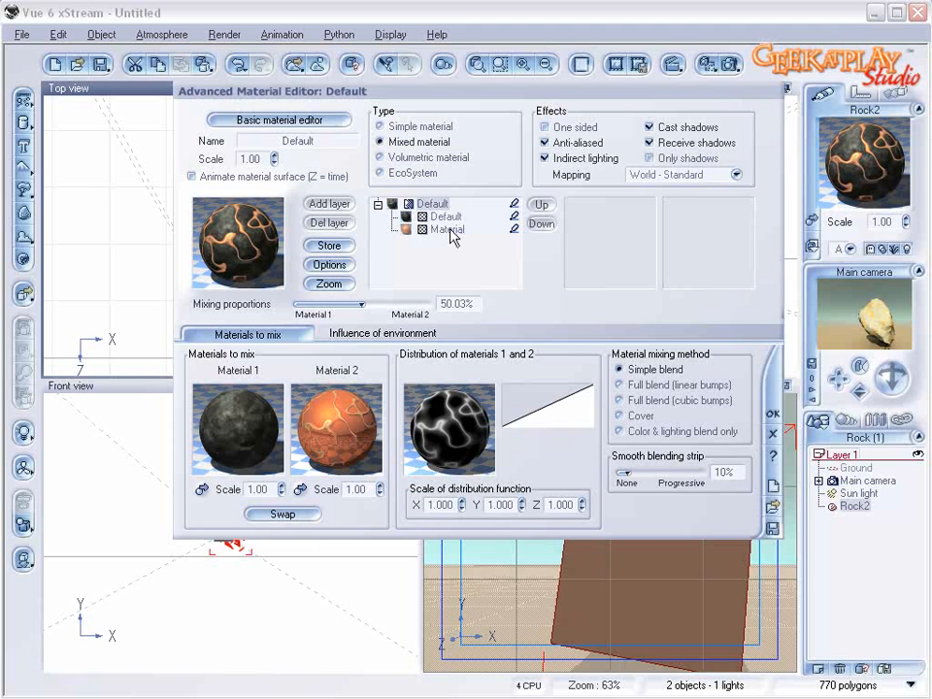
Step: Add a layer to the orange crack material and open the new layer's color map for editing
left_click(449, 230)
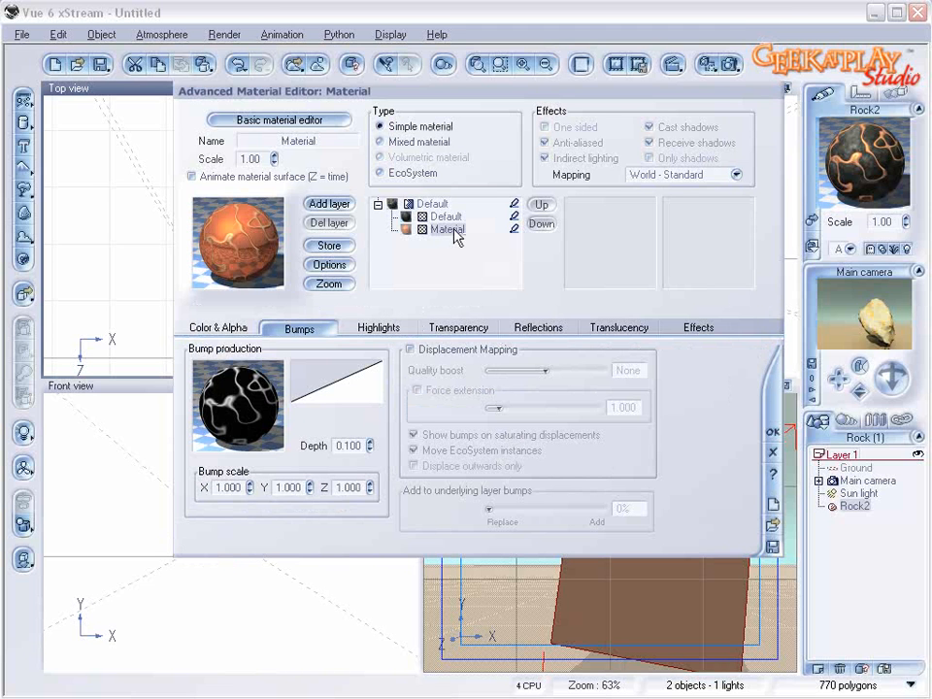
left_click(330, 203)
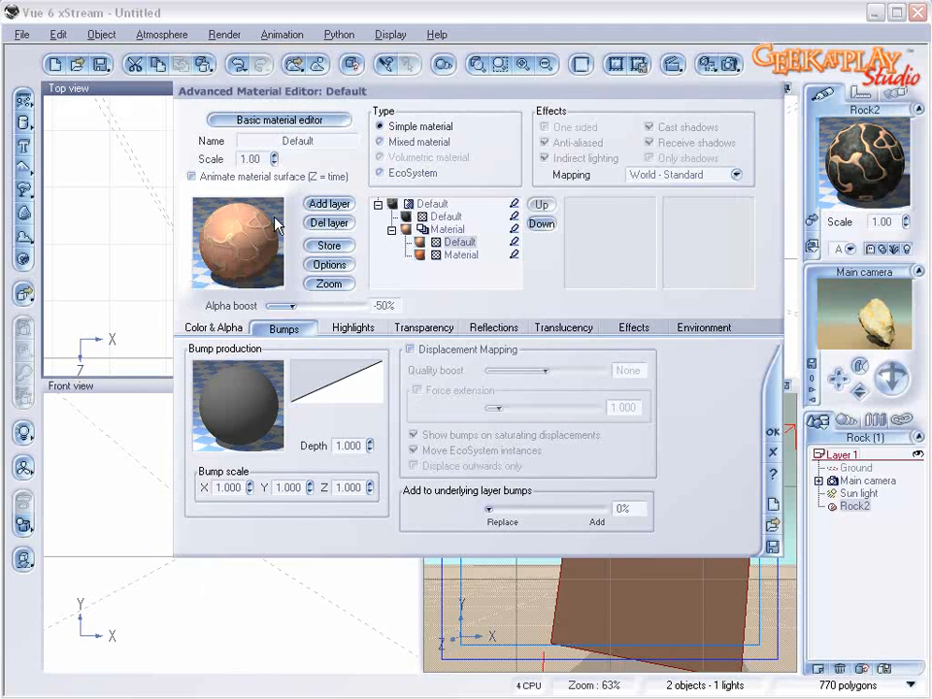
left_click(215, 327)
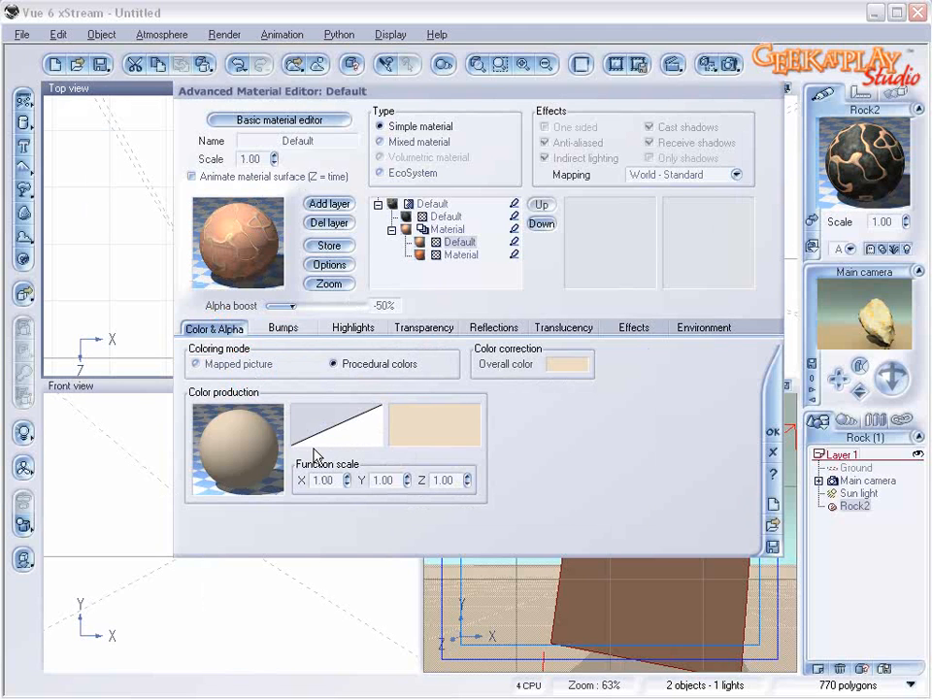
right_click(451, 430)
left_click(476, 442)
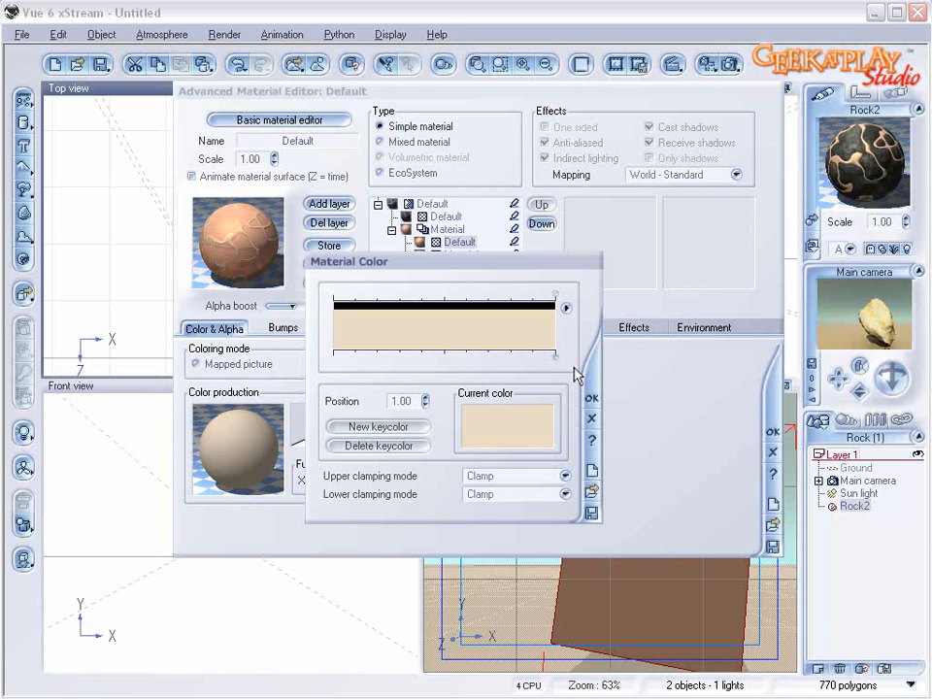
Step: Recolor the new layer's keycolor to orange, RGB 222, 91, 35, and accept the color map
right_click(522, 427)
left_click(547, 432)
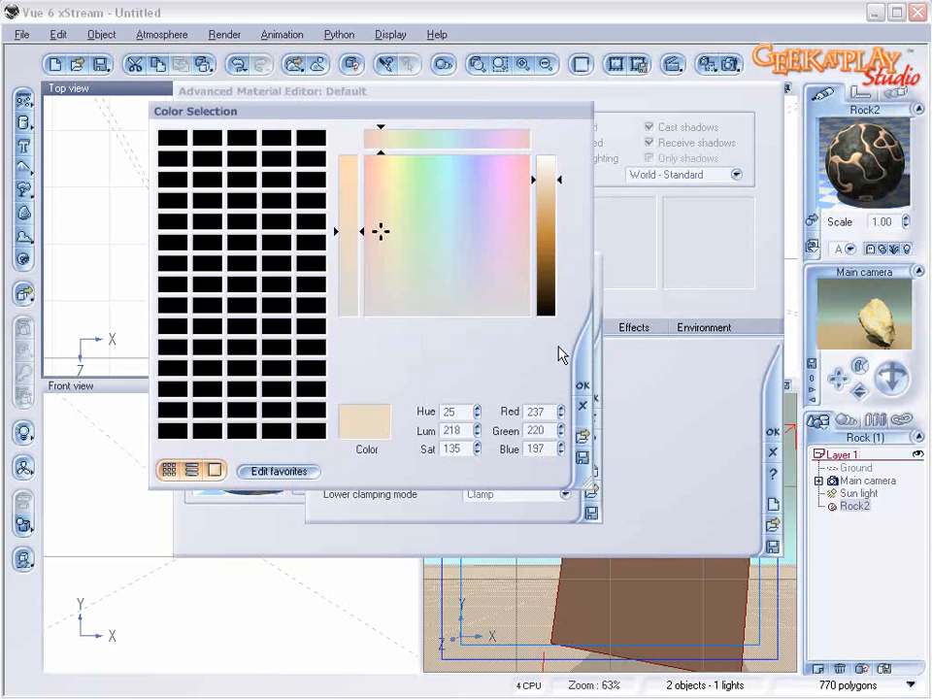
left_click_drag(386, 235, 376, 190)
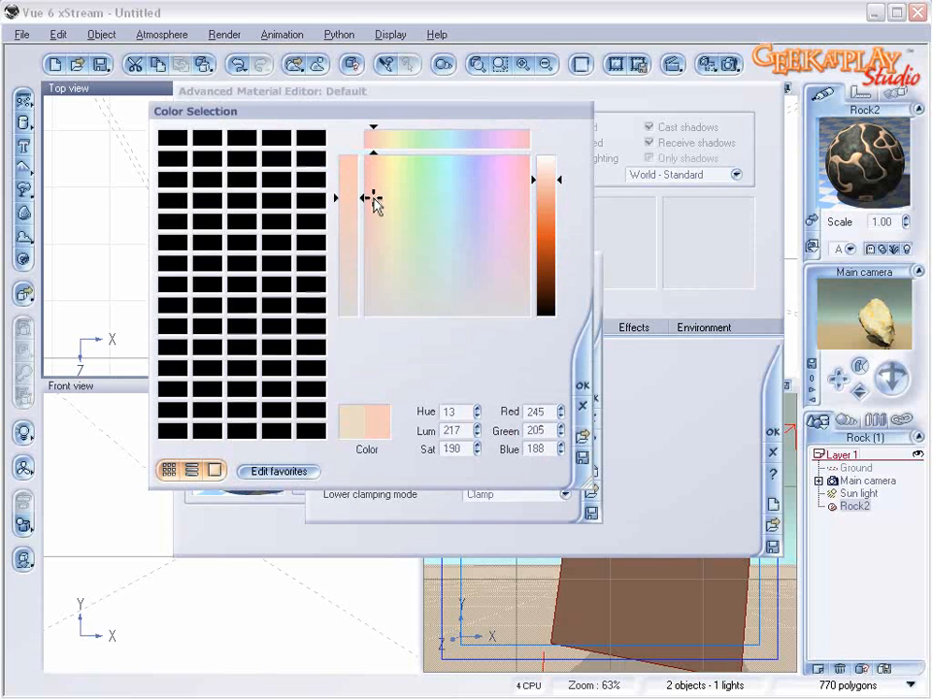
left_click_drag(539, 197, 550, 235)
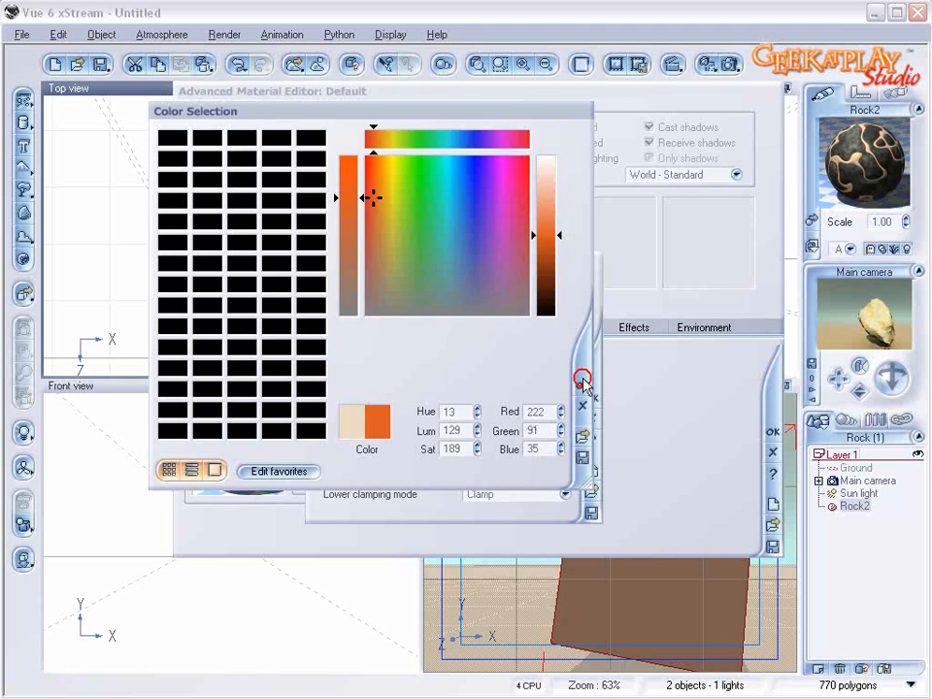
left_click(582, 378)
left_click(592, 402)
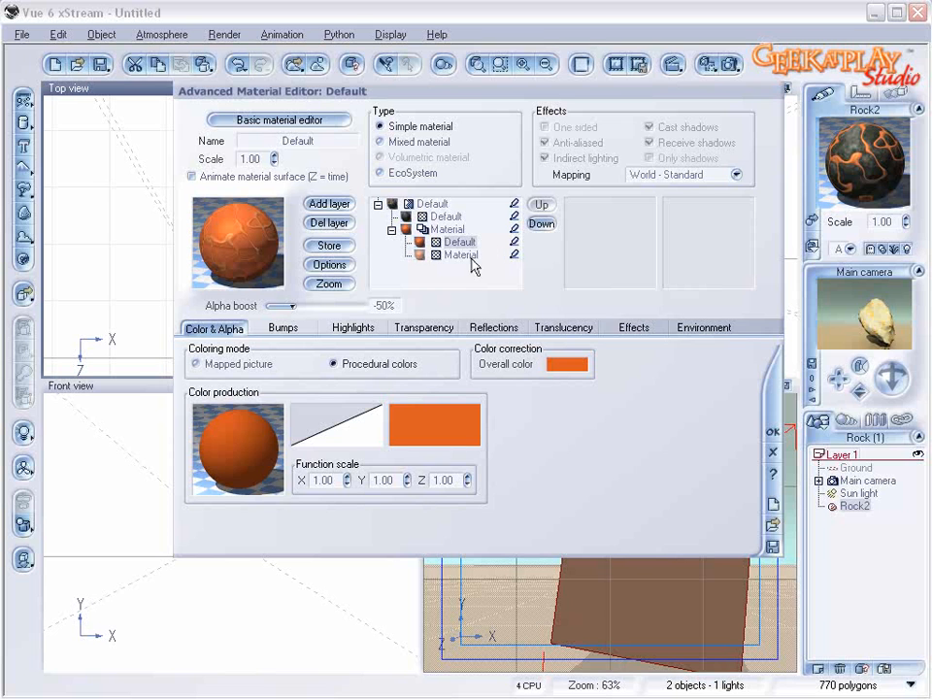
Step: Restrict the new layer to an altitude range of -1.00 to -0.21 by object, with a fuzzy upper limit
left_click(725, 330)
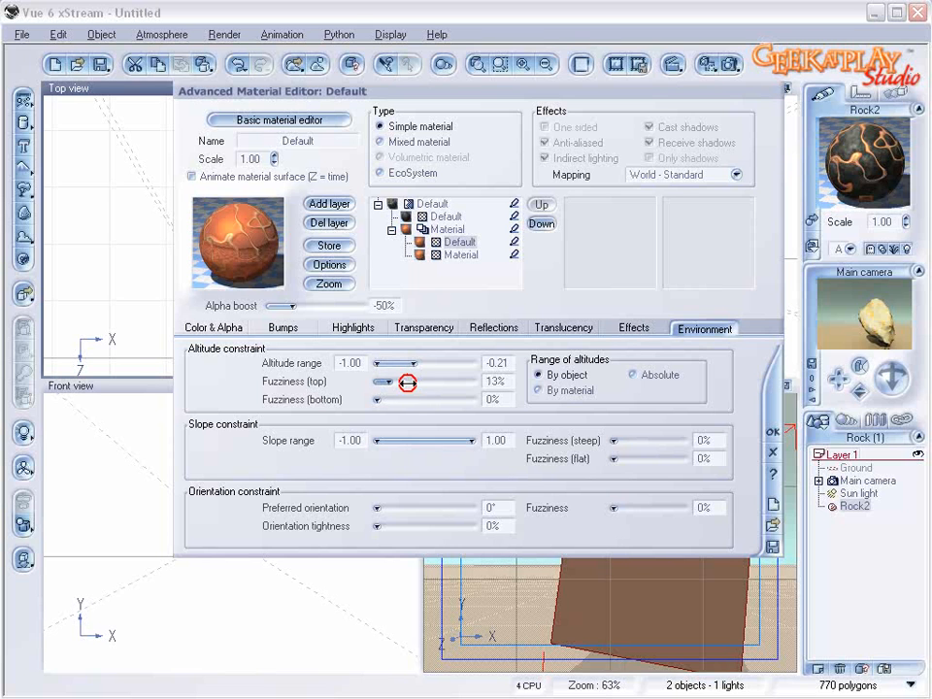
left_click(211, 328)
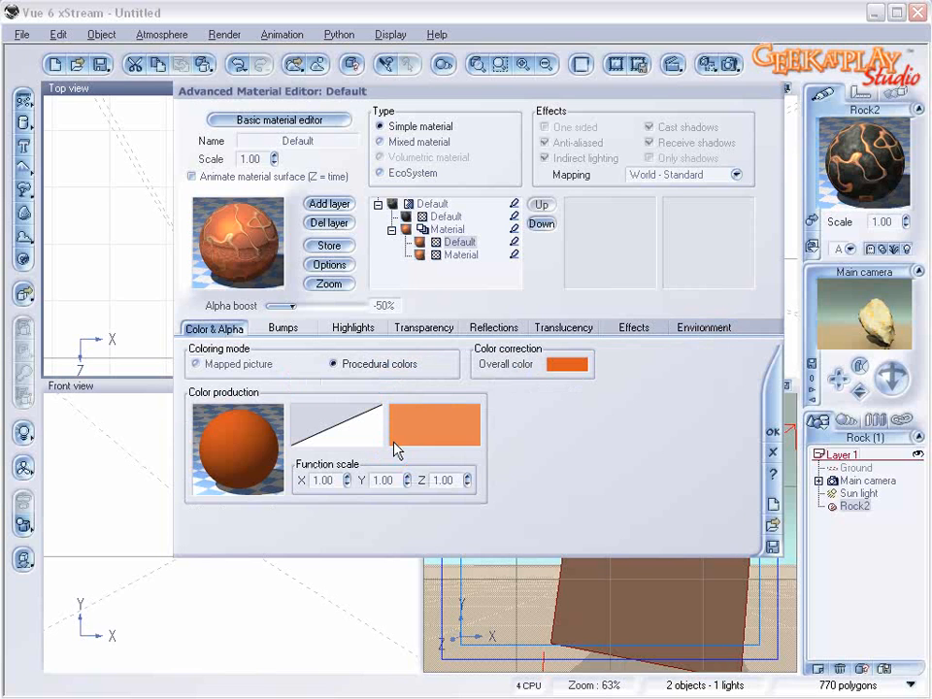
Step: Add a fractal node to the new layer's bump function, reposition it, adjust its parameters, and accept the function
left_click(276, 329)
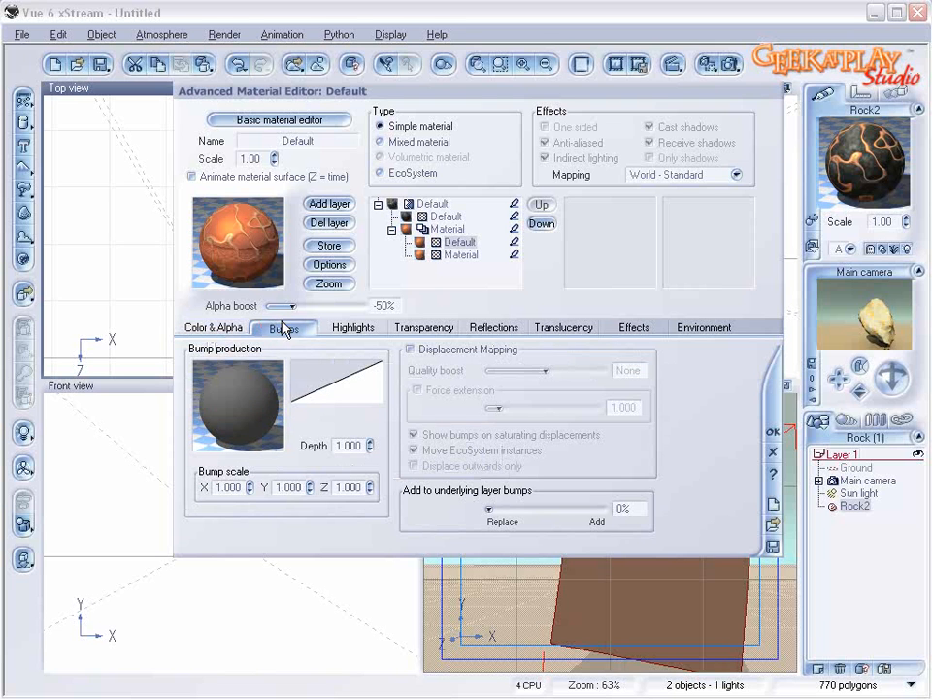
right_click(264, 414)
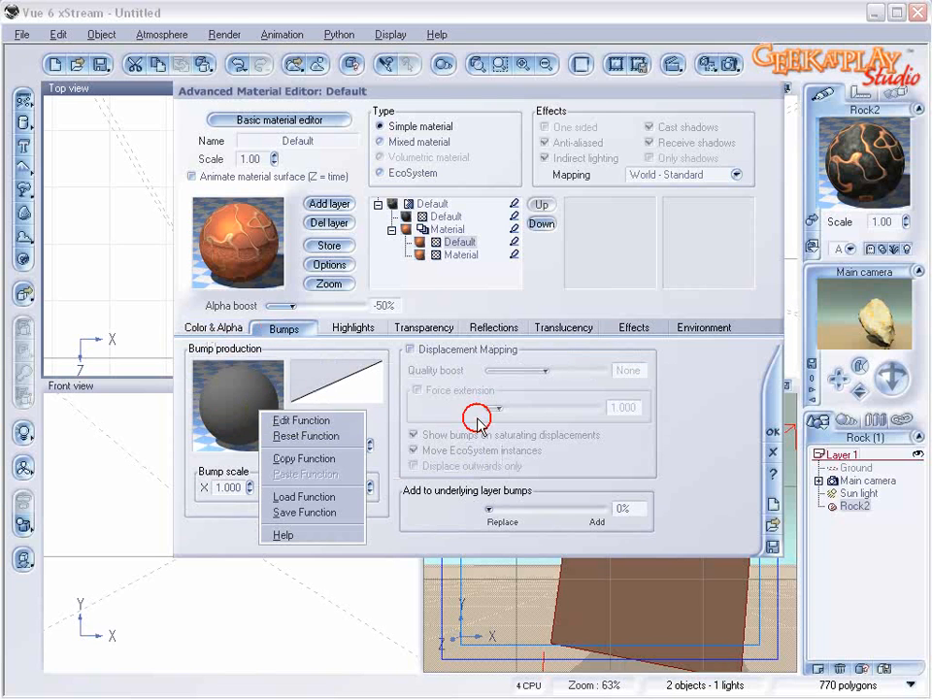
left_click(301, 420)
left_click(83, 241)
left_click_drag(417, 388, 424, 335)
mouse_move(345, 644)
left_mouse_down()
mouse_move(364, 644)
mouse_move(347, 664)
left_mouse_up()
left_click_drag(346, 608, 335, 608)
left_click(765, 558)
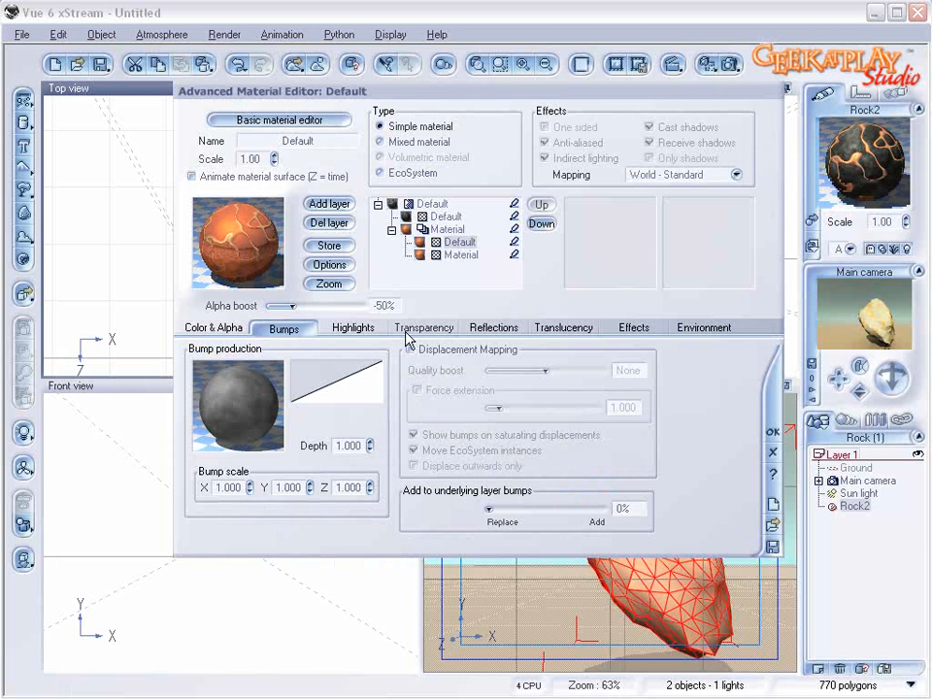
Step: Render the main camera view to check the cracked rock material, and close the render
left_click(707, 66)
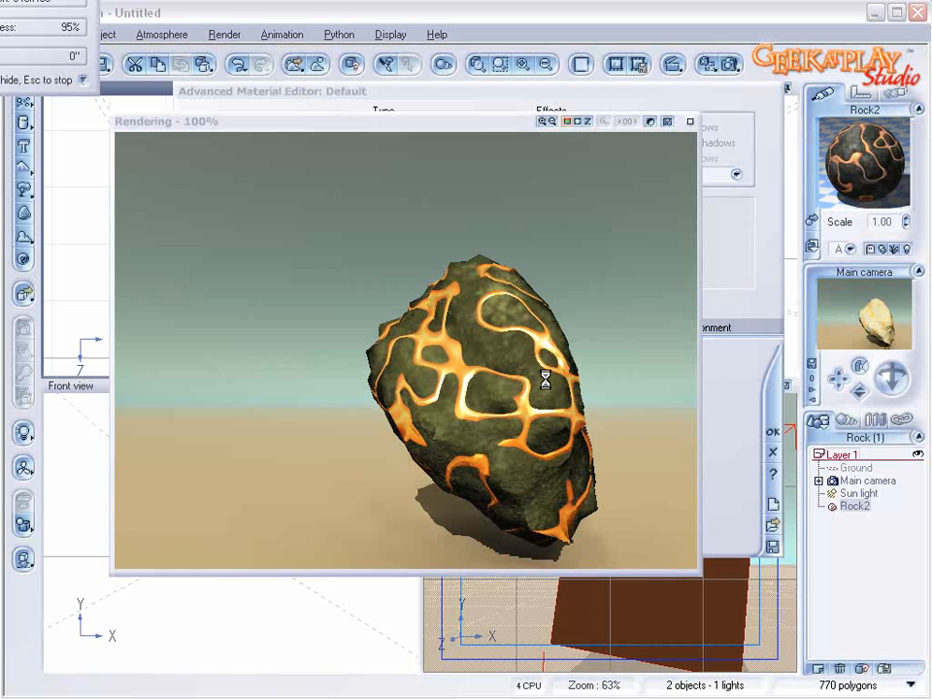
left_click(688, 122)
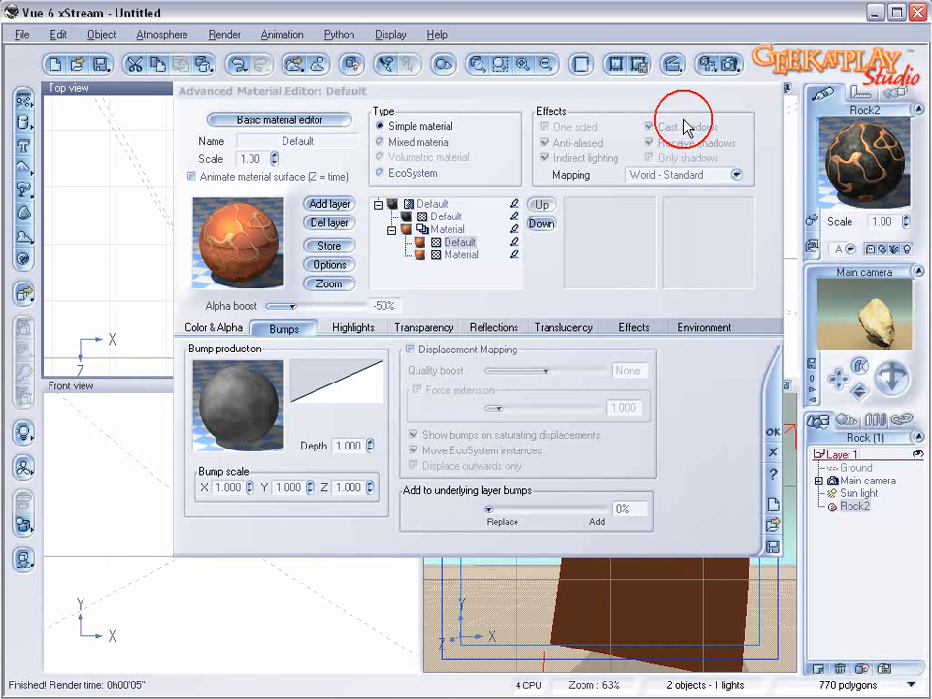
Step: Set the mapping of both layers in the orange crack material to Object - Standard
left_click(456, 229)
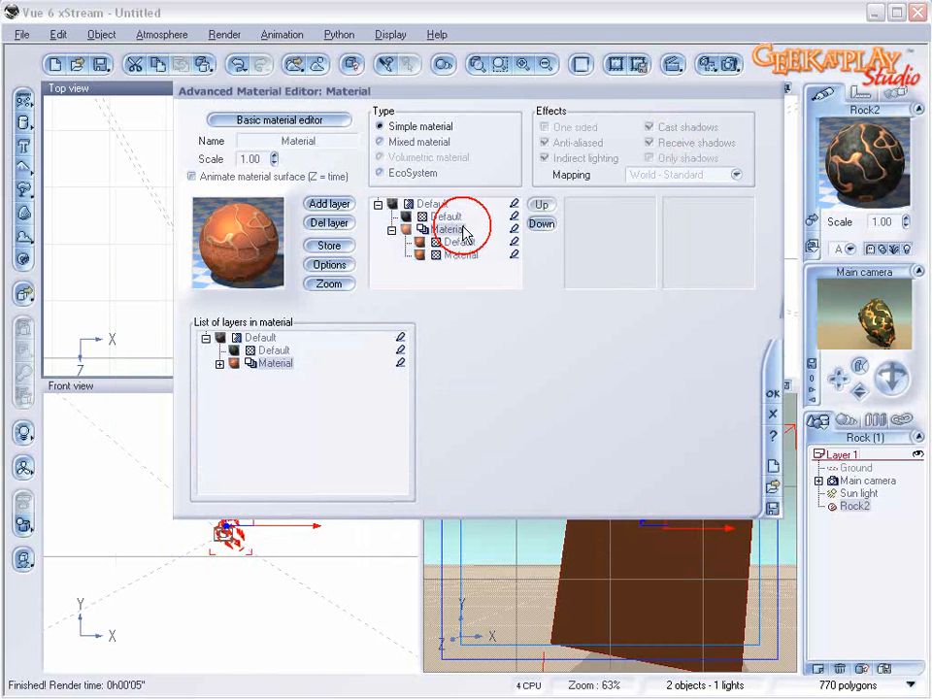
left_click(462, 242)
left_click(726, 176)
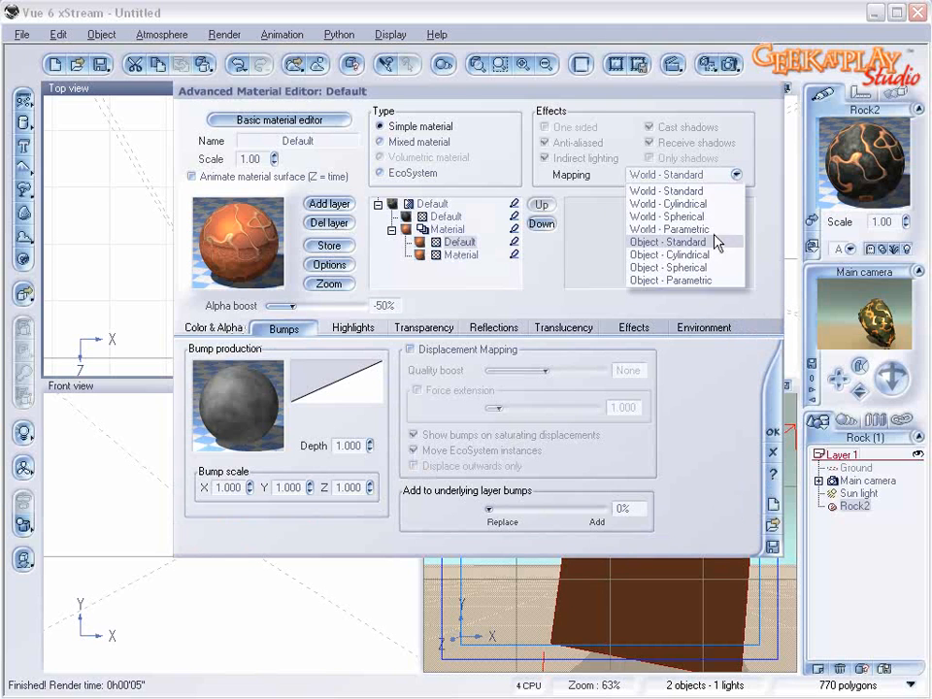
left_click(716, 242)
left_click(462, 254)
left_click(713, 175)
left_click(670, 242)
Step: Set the mapping of the dark stone material and the top-level mixed material to Object - Standard
left_click(442, 215)
left_click(704, 180)
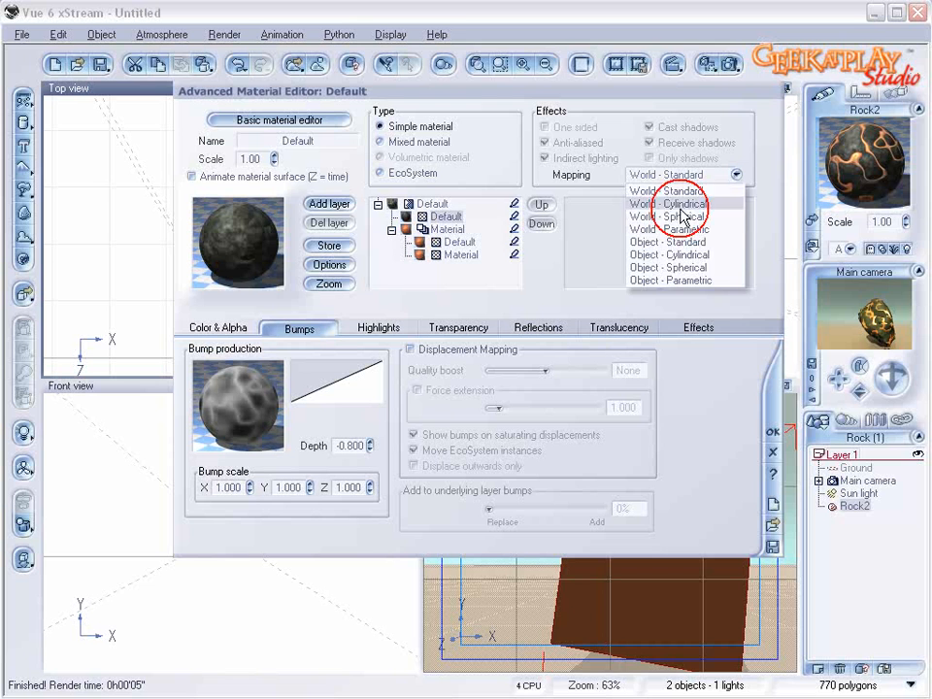
left_click(707, 243)
left_click(458, 205)
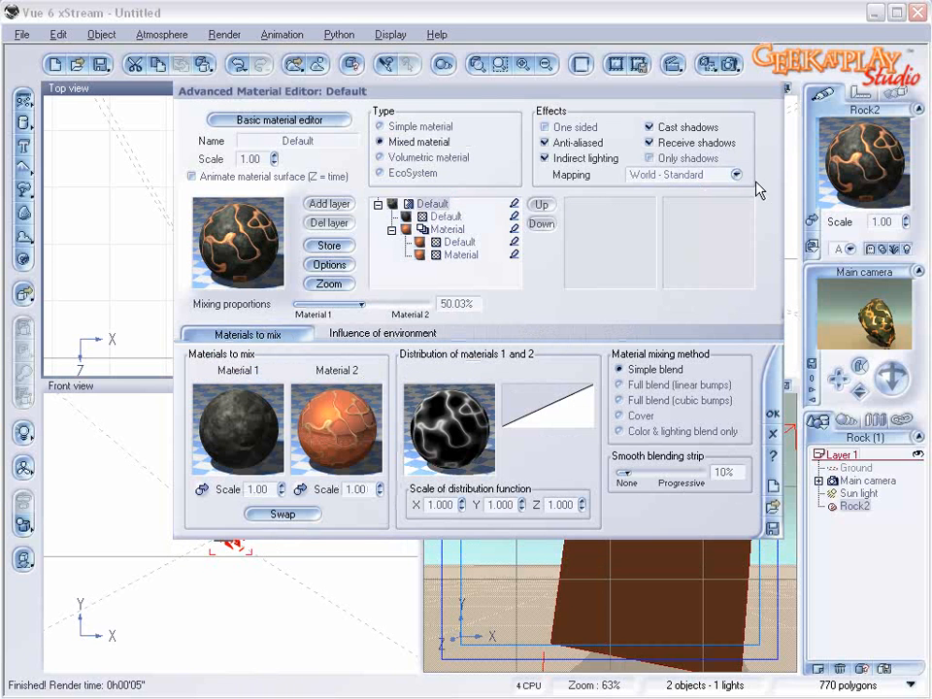
left_click(695, 176)
left_click(686, 240)
Step: Set the mixed material's overall scale to 0.30, accept it, and render the rock to check the pattern
left_click(273, 158)
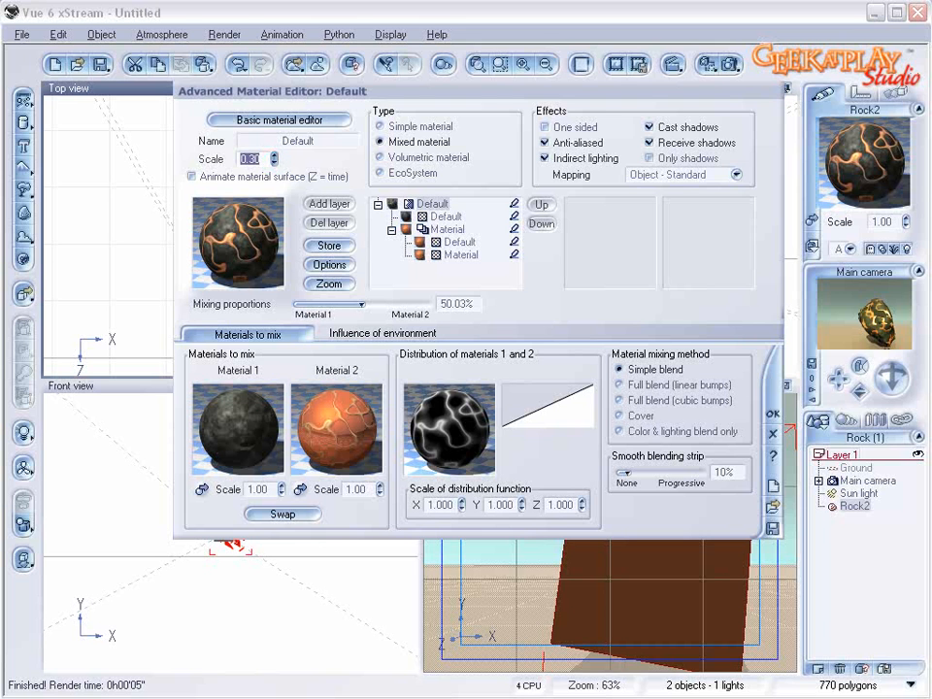
left_click(774, 412)
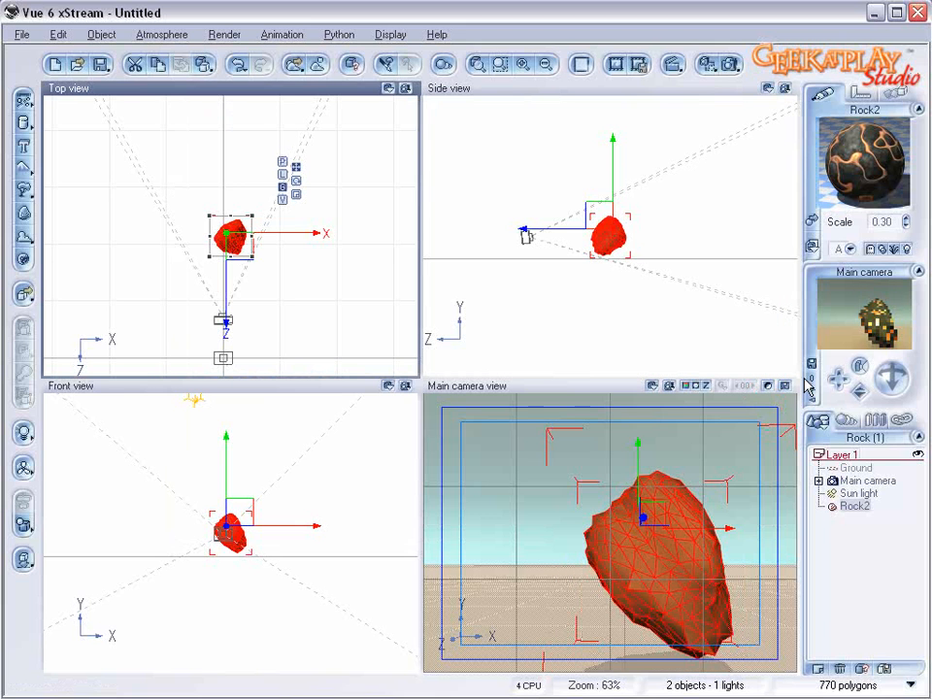
left_click(729, 64)
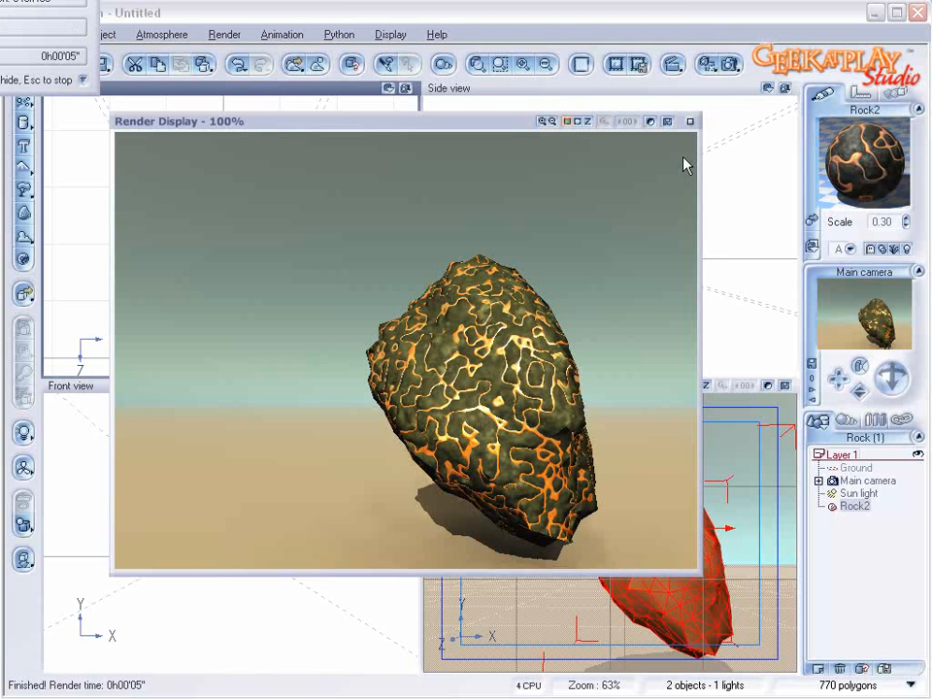
left_click(689, 122)
Step: Reopen the rock's material and set the dark stone material's highlight global intensity and global size to 0%
double_click(863, 160)
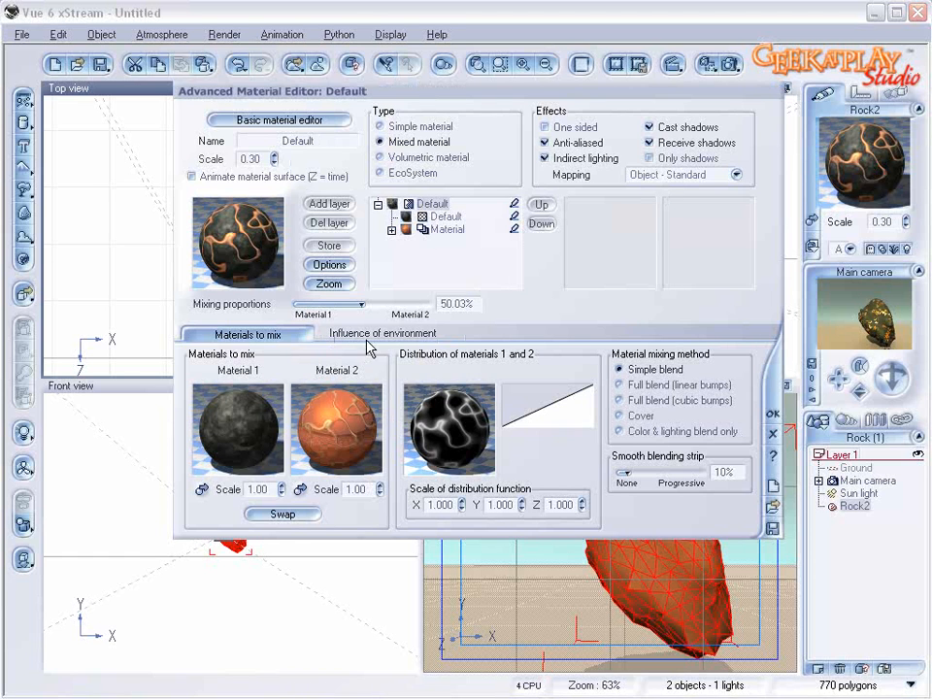
left_click(439, 215)
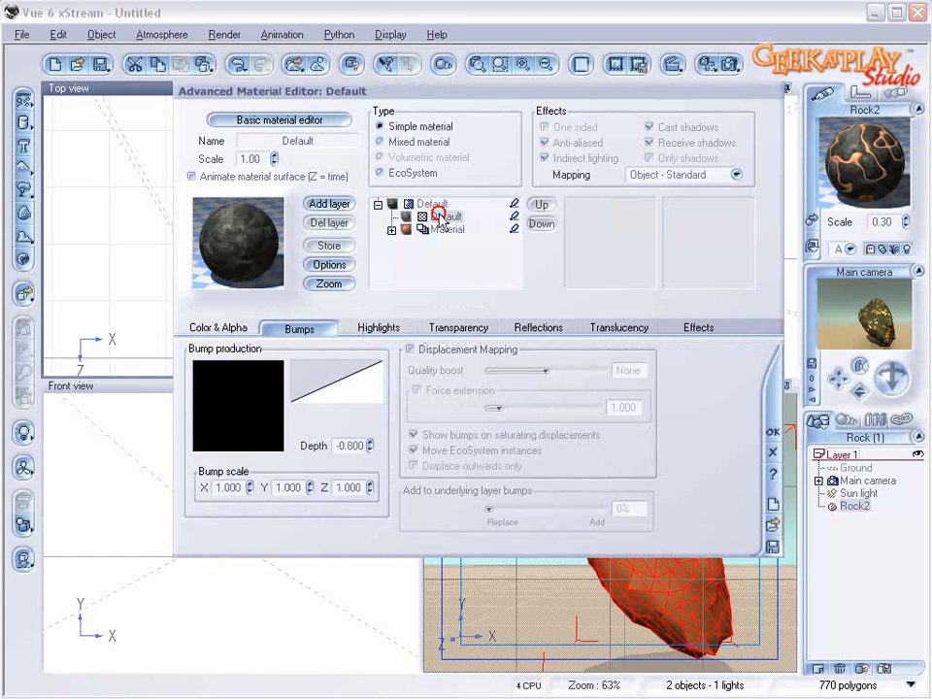
left_click(364, 330)
left_click_drag(255, 410, 217, 409)
left_click_drag(250, 457, 217, 457)
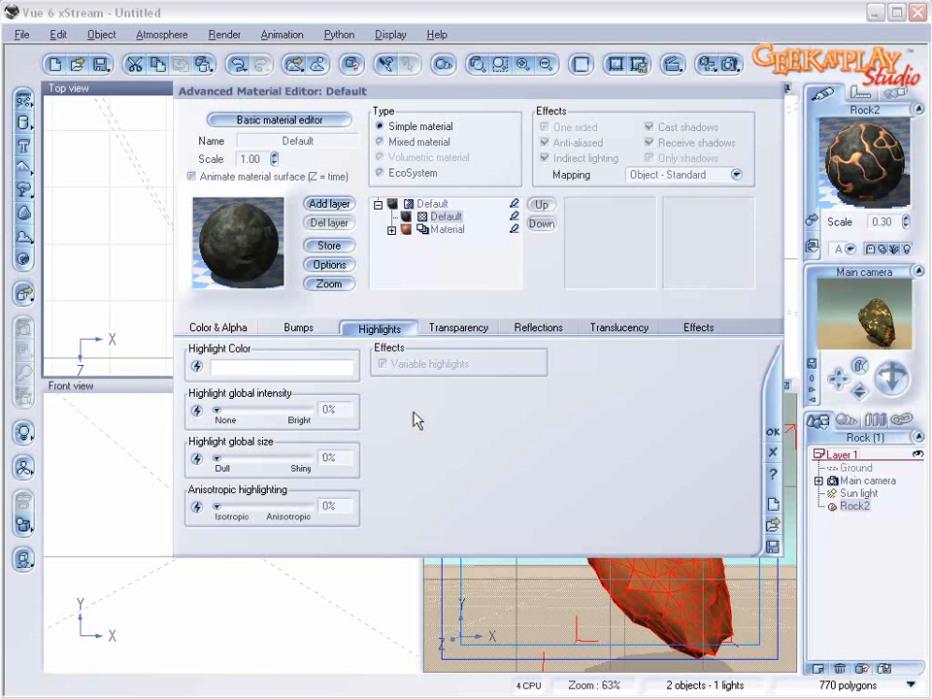
Step: Set the dark stone material's diffuse lighting to 53% and ambient lighting to 37%, and accept the material
left_click(703, 327)
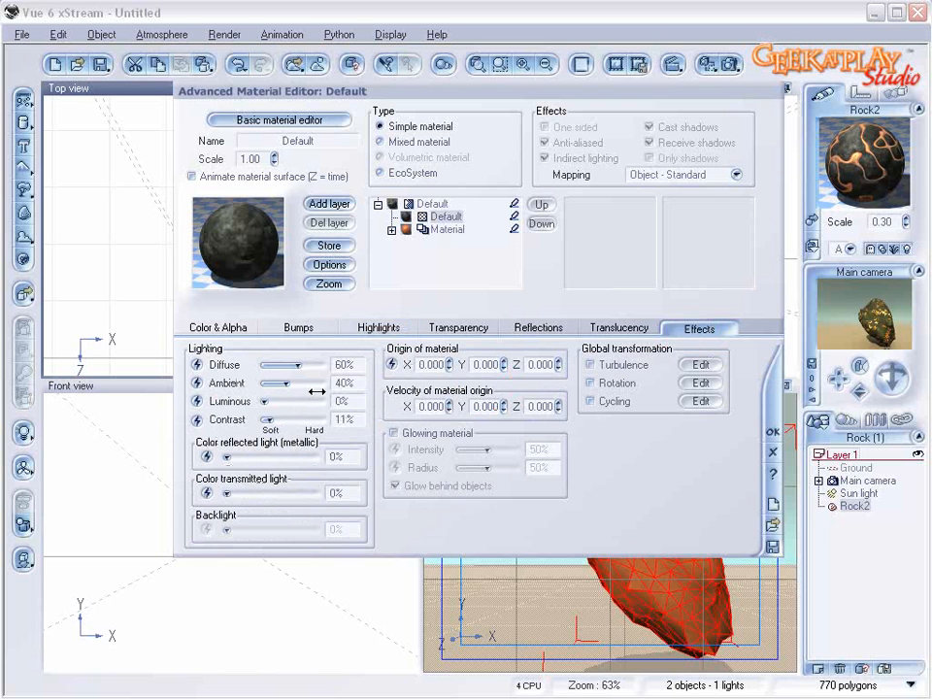
left_click_drag(304, 369, 300, 370)
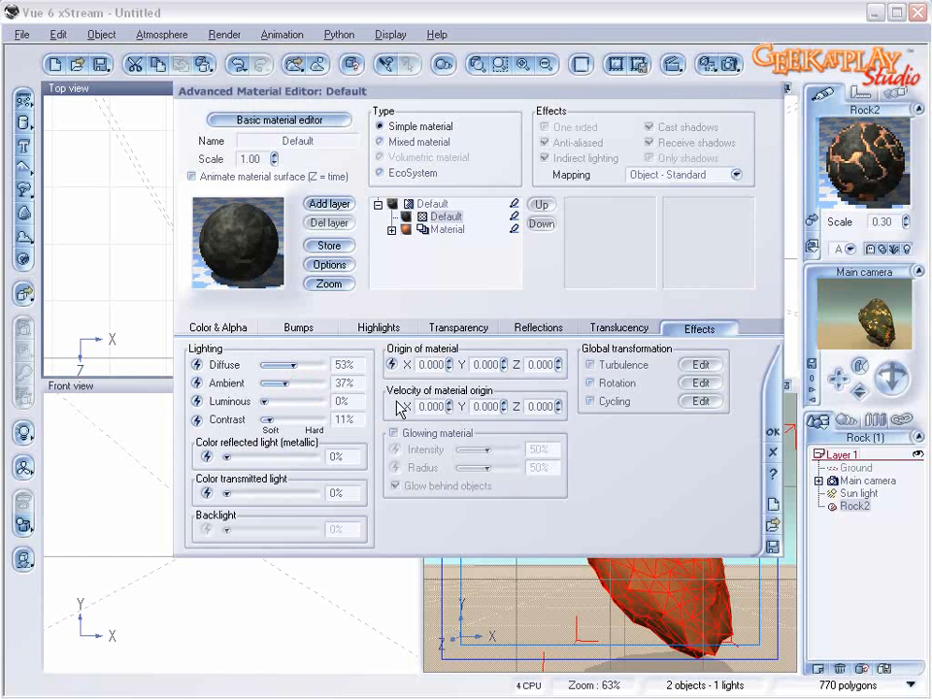
left_click(773, 432)
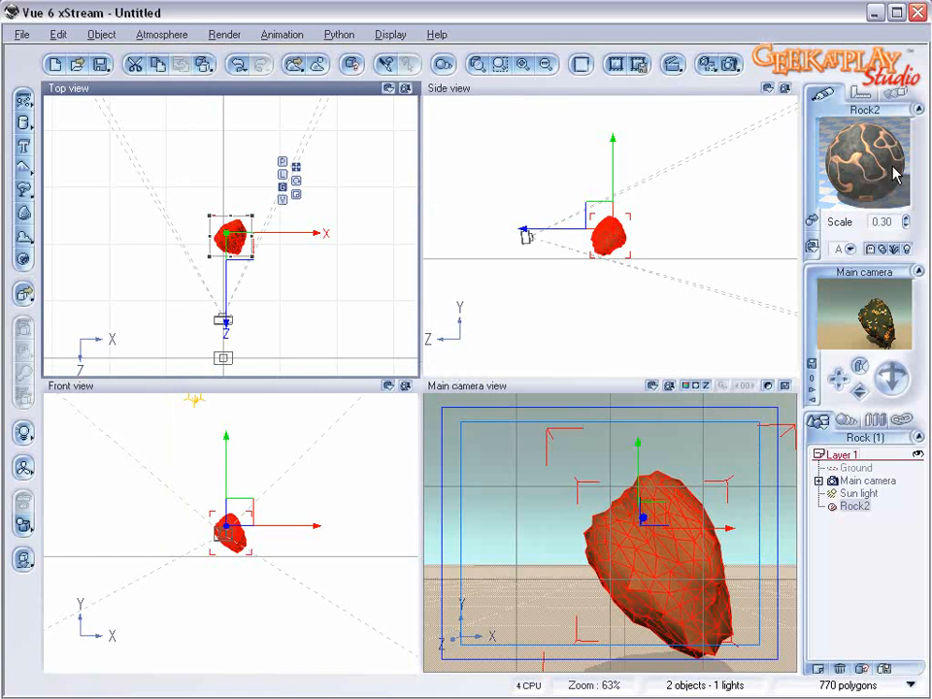
Step: Reopen the rock's material and expand the orange crack material to select its upper layer
double_click(891, 173)
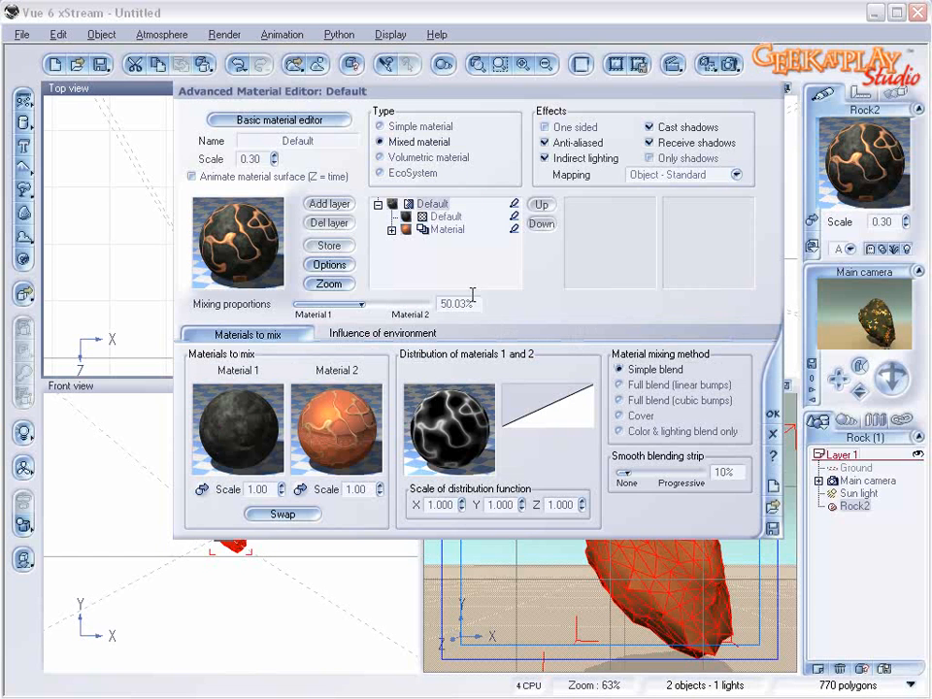
left_click(391, 231)
left_click(464, 242)
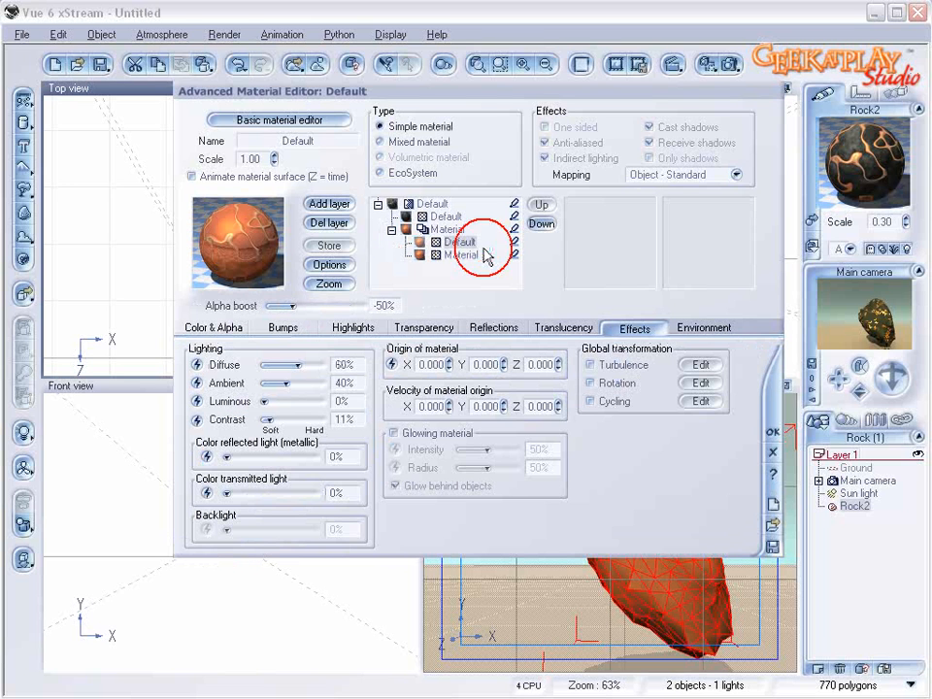
Step: Rename the orange crack material's upper layer goldlines and compare it with the layer below
double_click(324, 142)
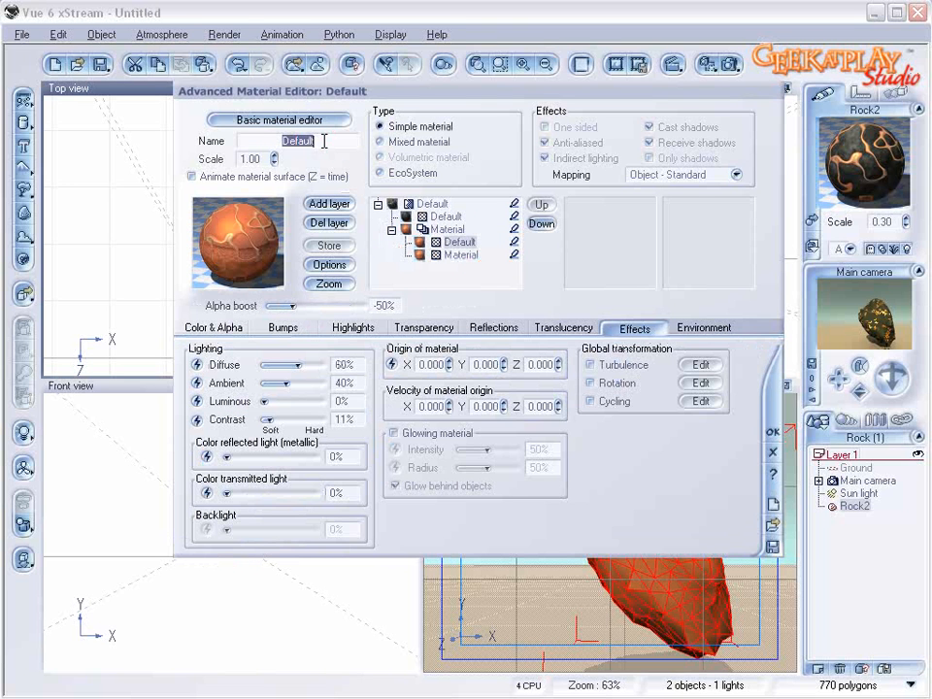
type("goldlines")
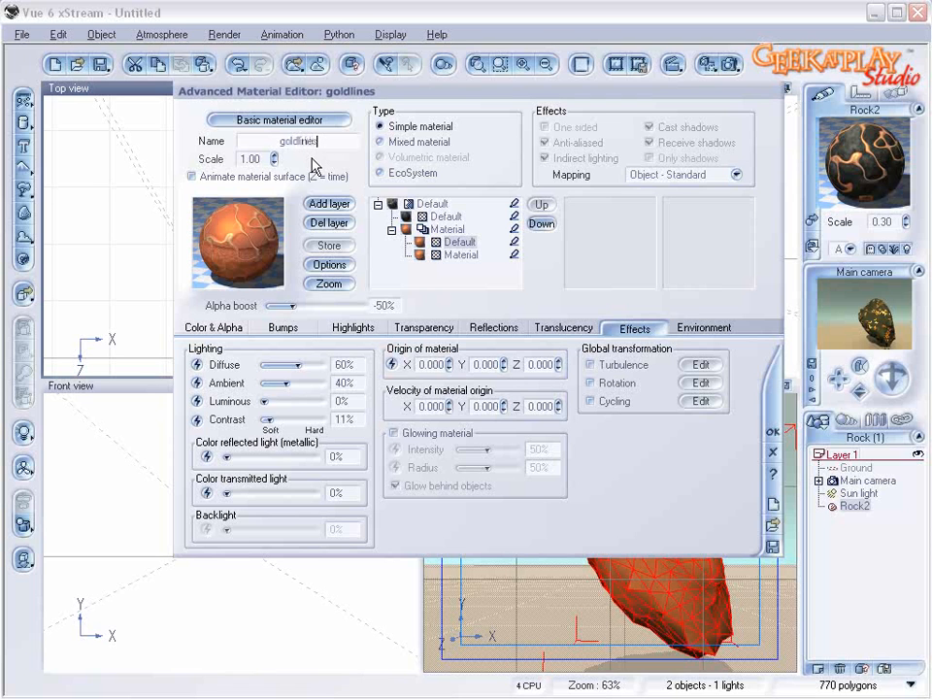
key("Return")
left_click(464, 254)
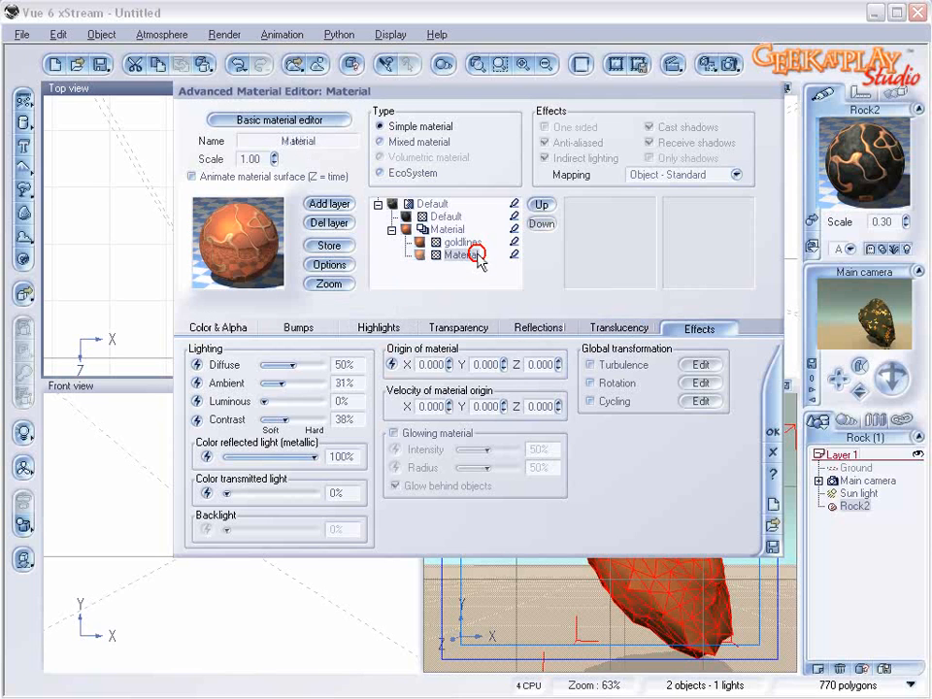
left_click(463, 244)
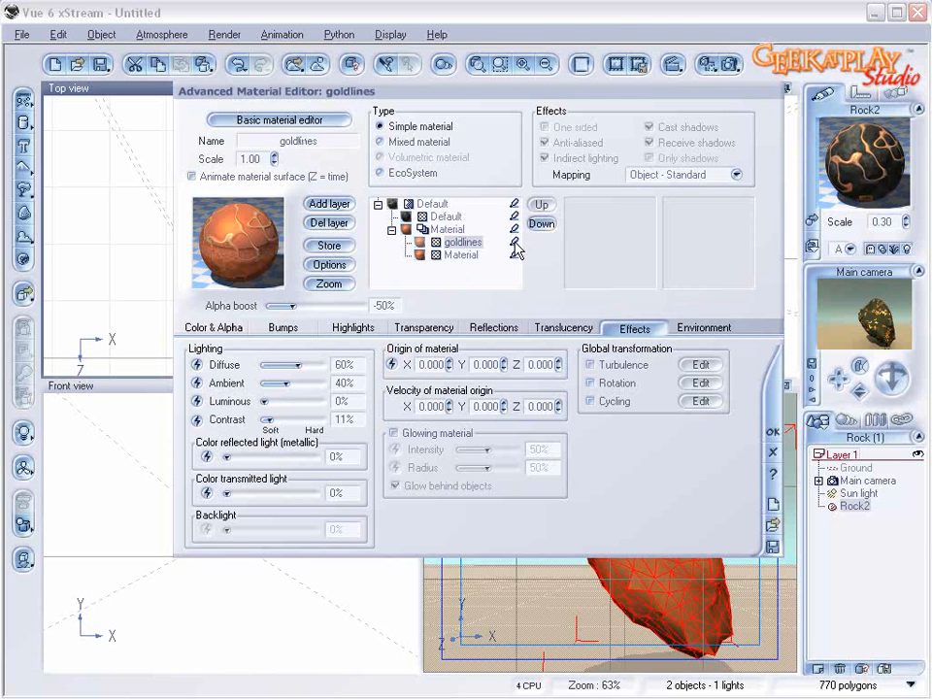
Step: Rename the orange crack material's upper layer darklayer and its lower layer goldlines
left_click(324, 139)
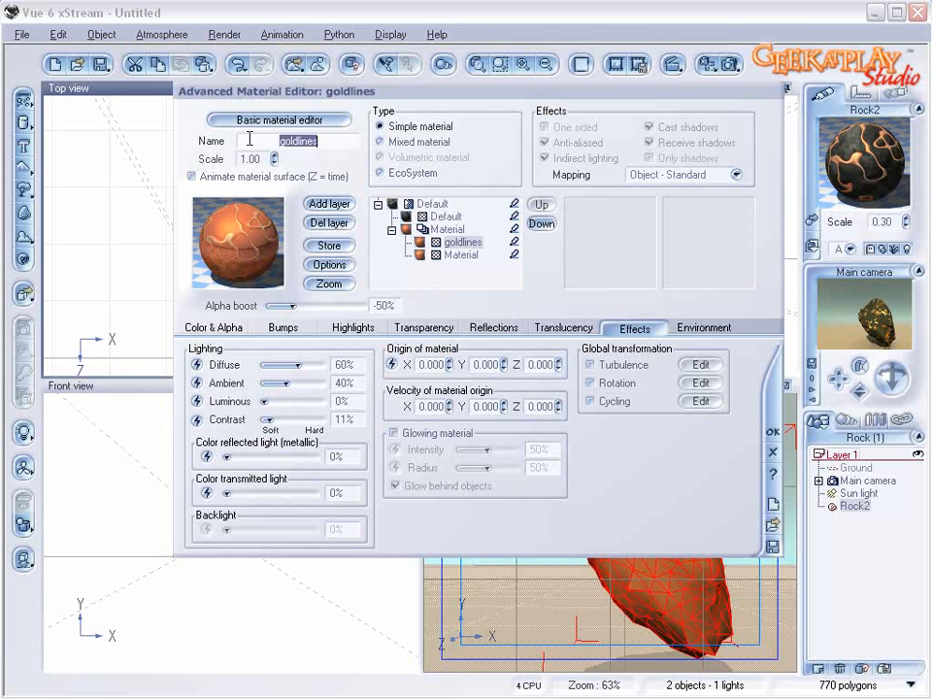
type("darklayer")
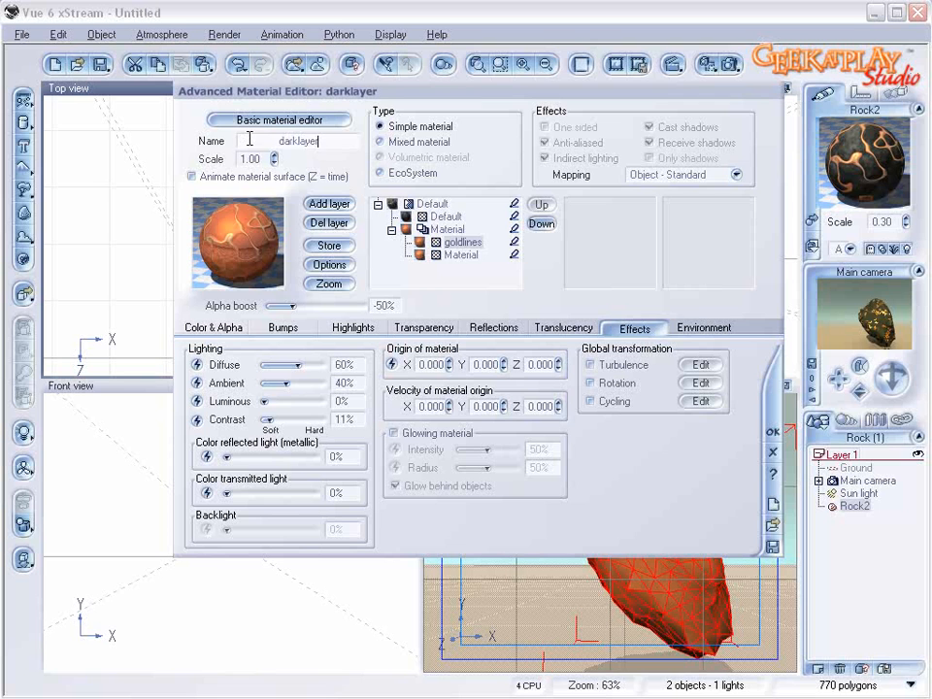
key("Return")
left_click(460, 254)
left_click(343, 139)
type("goldlines")
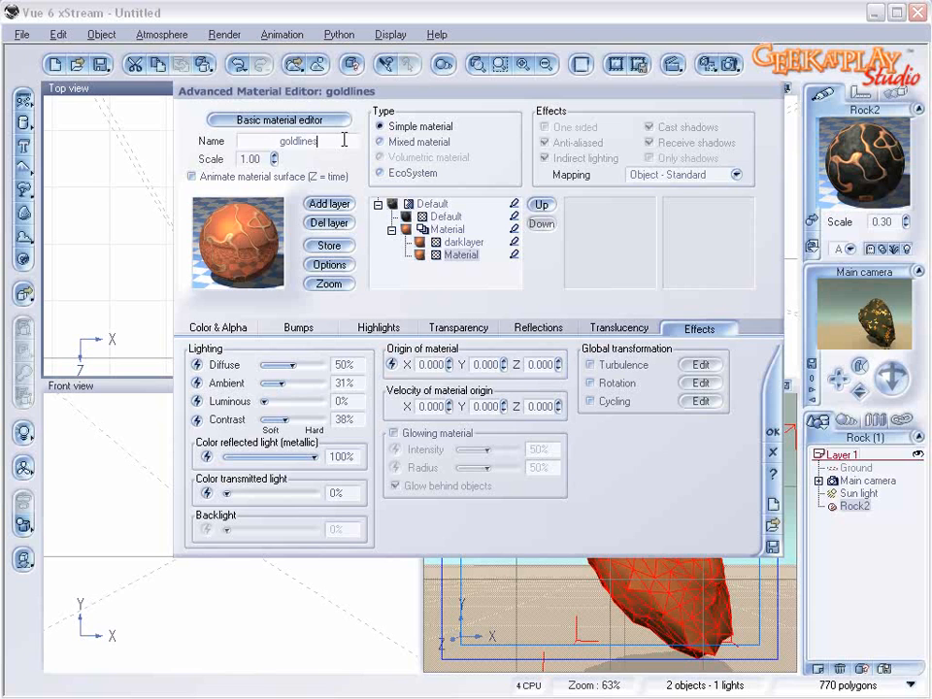
key("Return")
Step: Rename the layered orange crack material goldlayer and the dark stone material darkrock
left_click(447, 229)
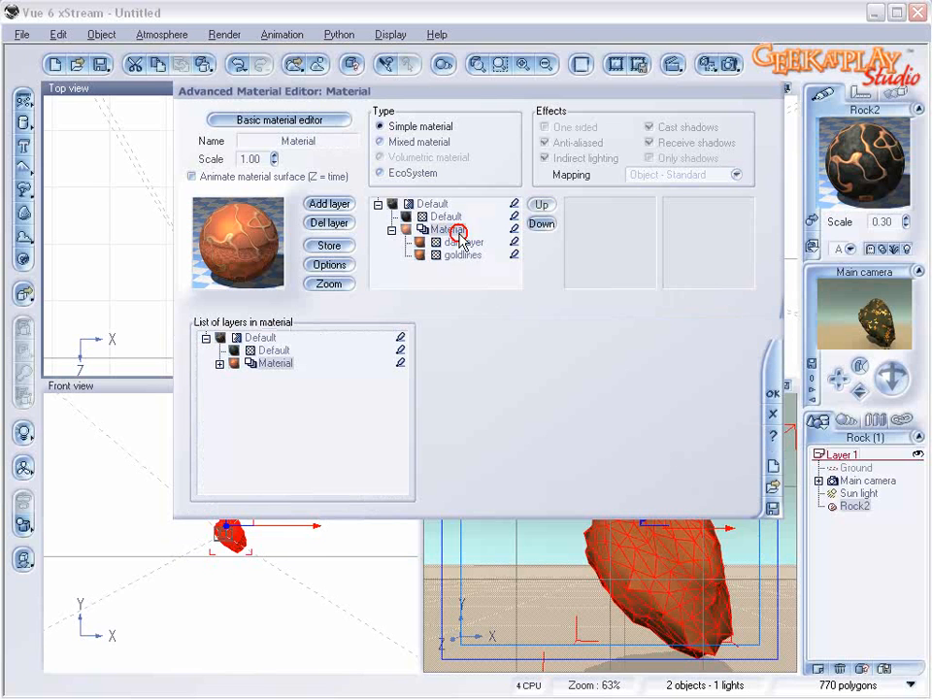
left_click(327, 145)
type("goldlayer")
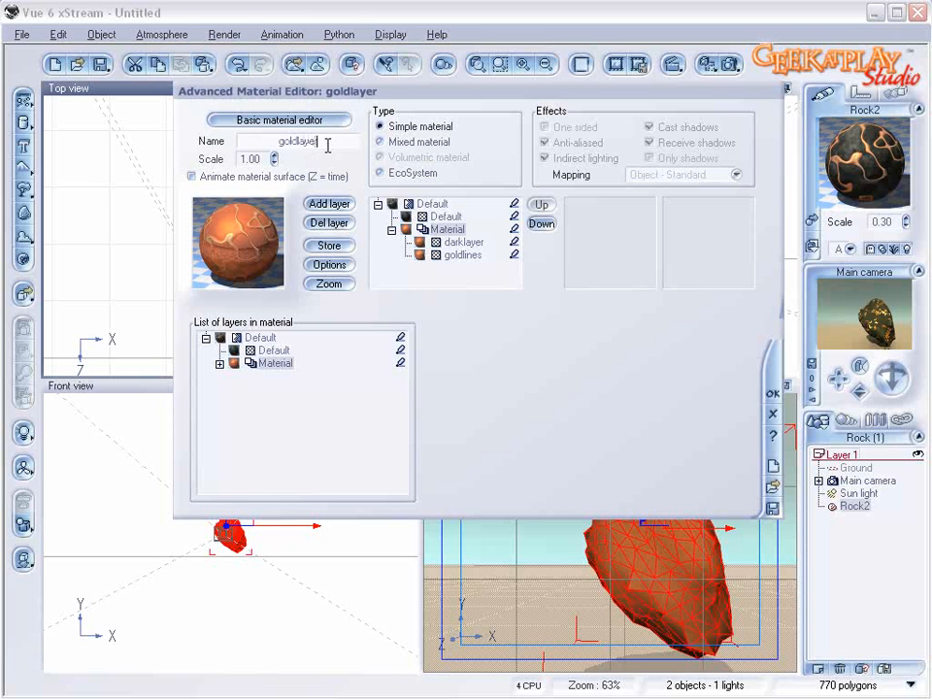
left_click(446, 216)
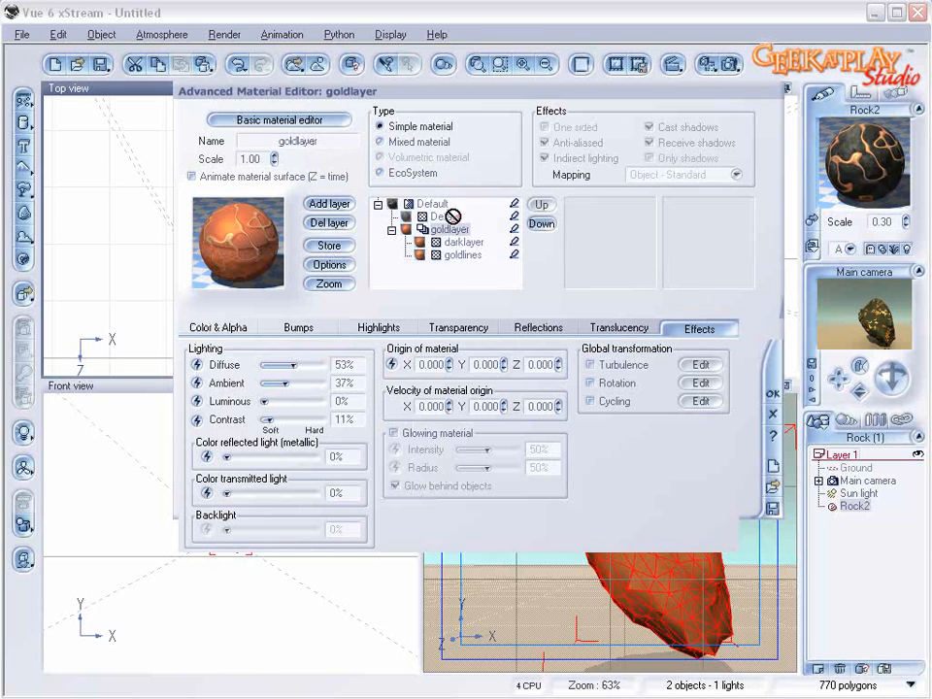
left_click(333, 138)
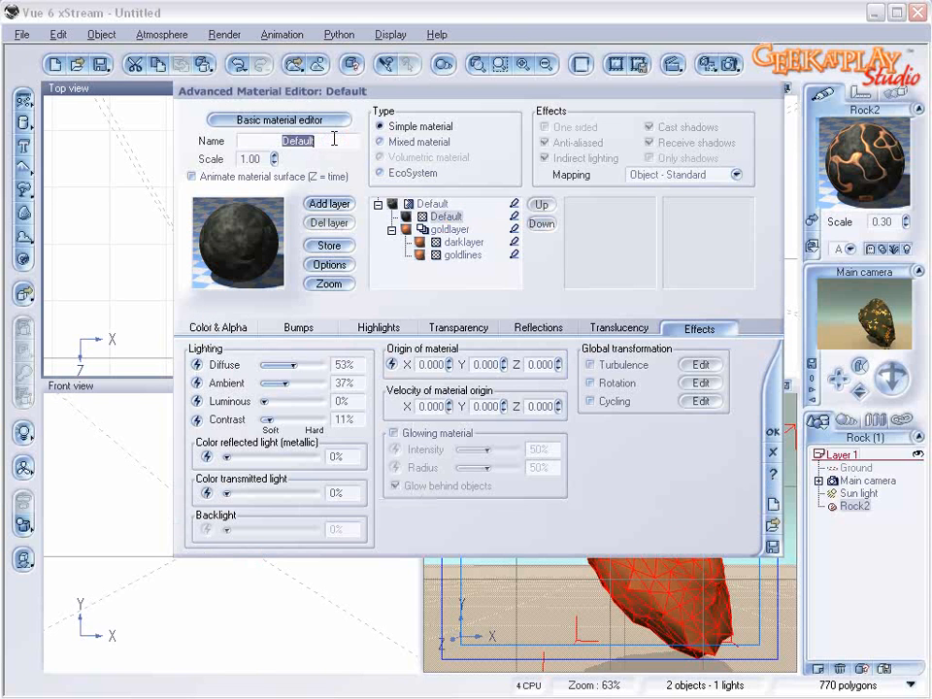
type("darkro")
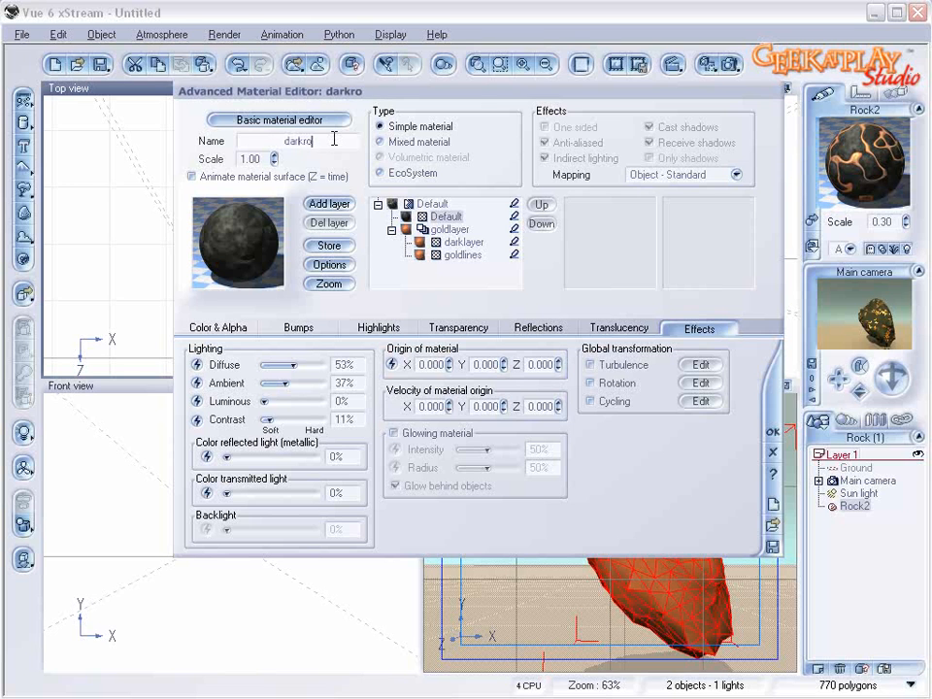
key("Return")
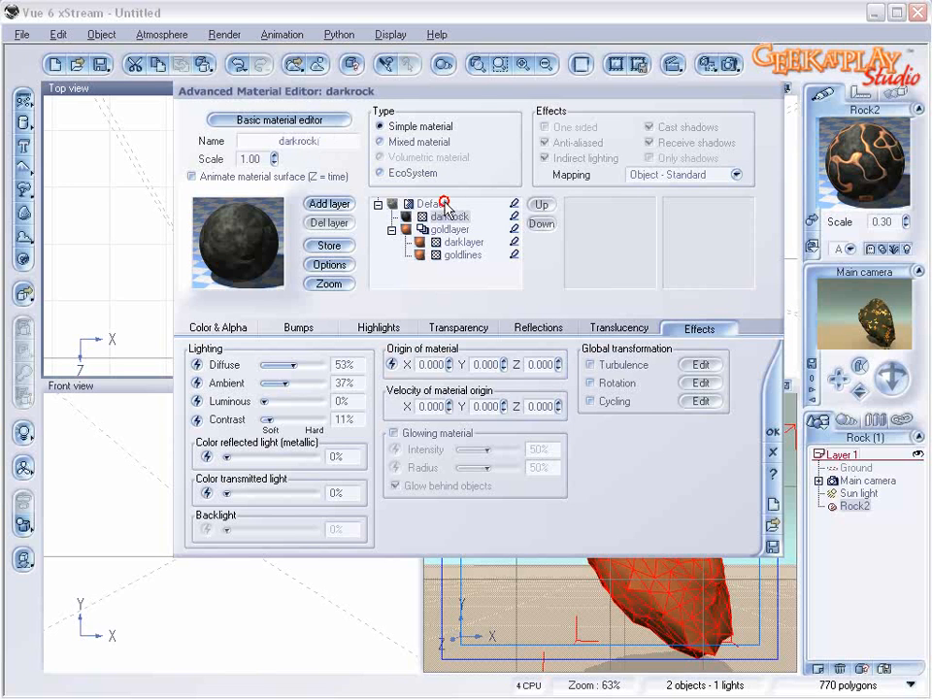
Step: Rename the top-level mixed material Goldenrock and accept the material changes
left_click(443, 204)
left_click(333, 141)
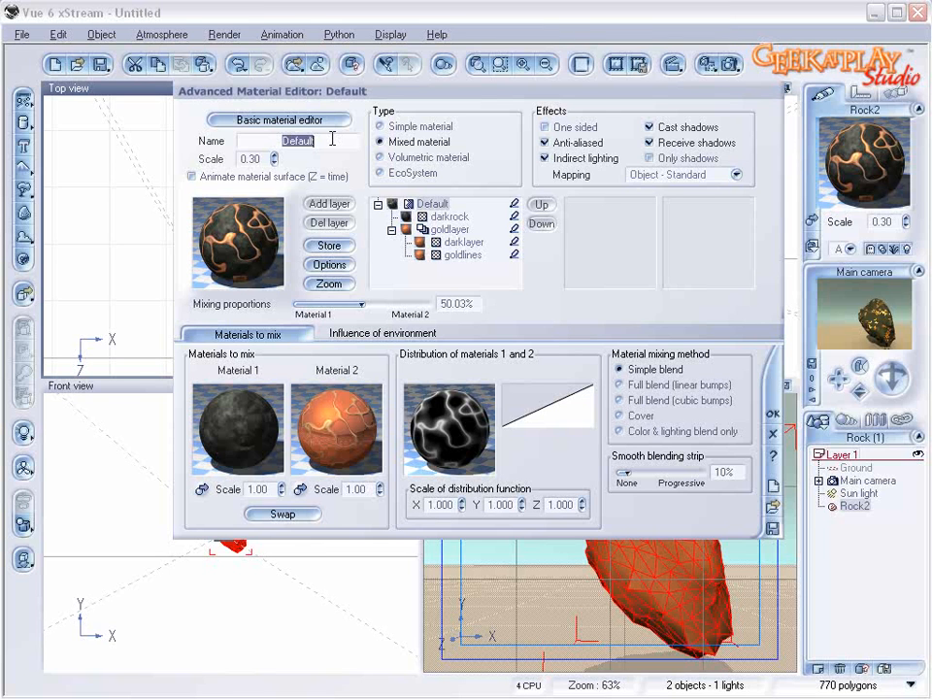
type("Go")
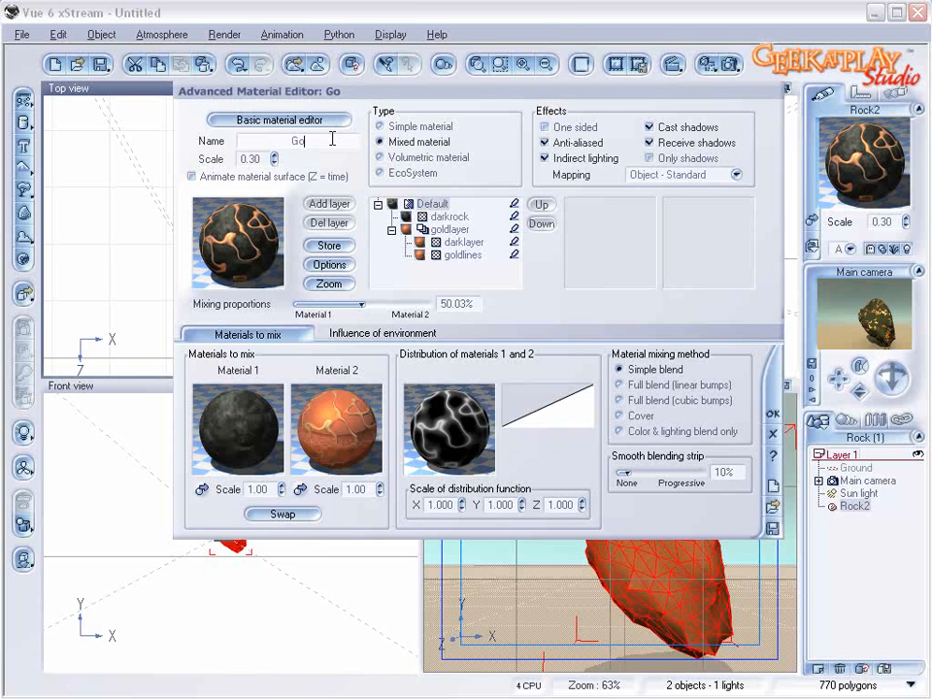
type("ldenrock")
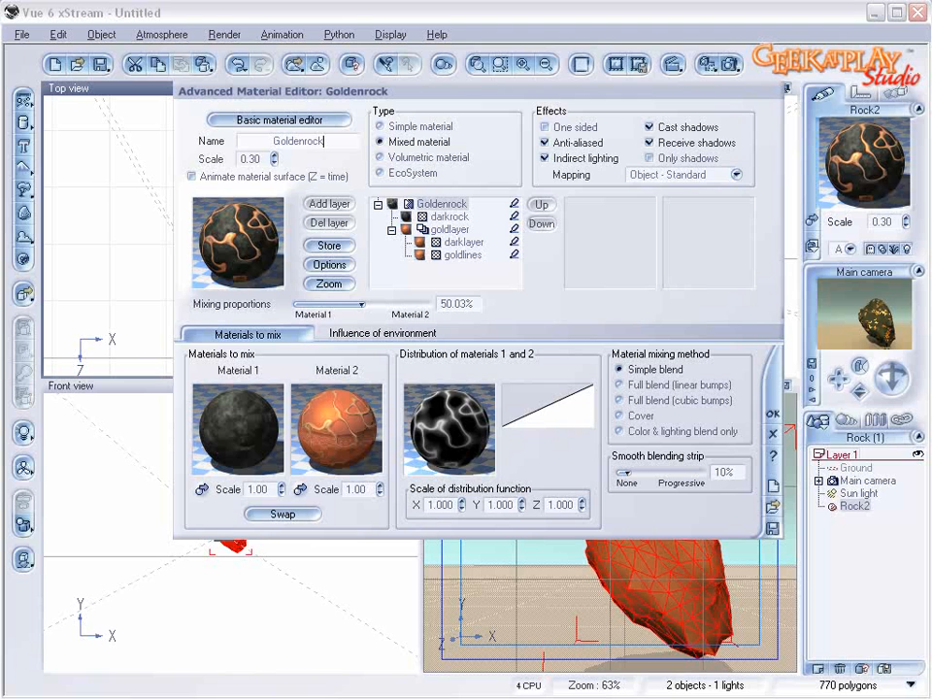
left_click(774, 415)
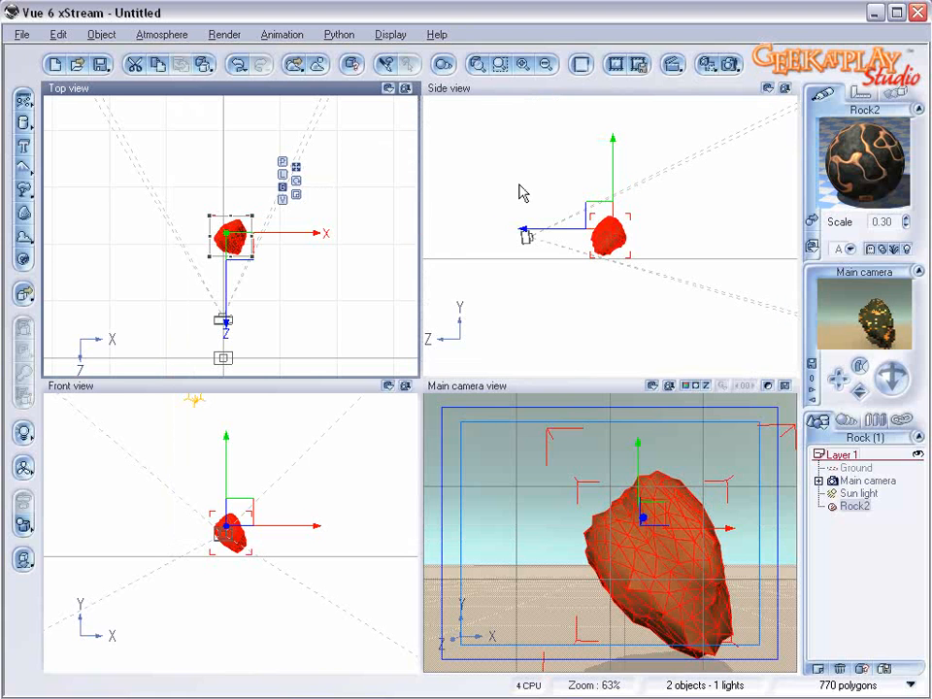
Step: Replace the rock with a new standard terrain, enlarged and repositioned in front of the camera
key("Delete")
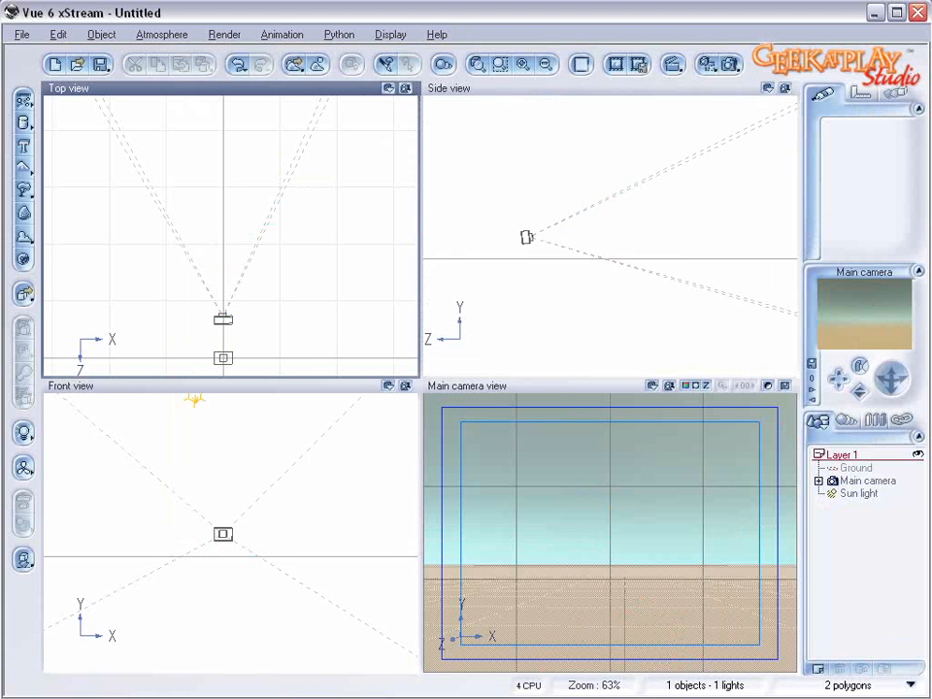
left_click(21, 148)
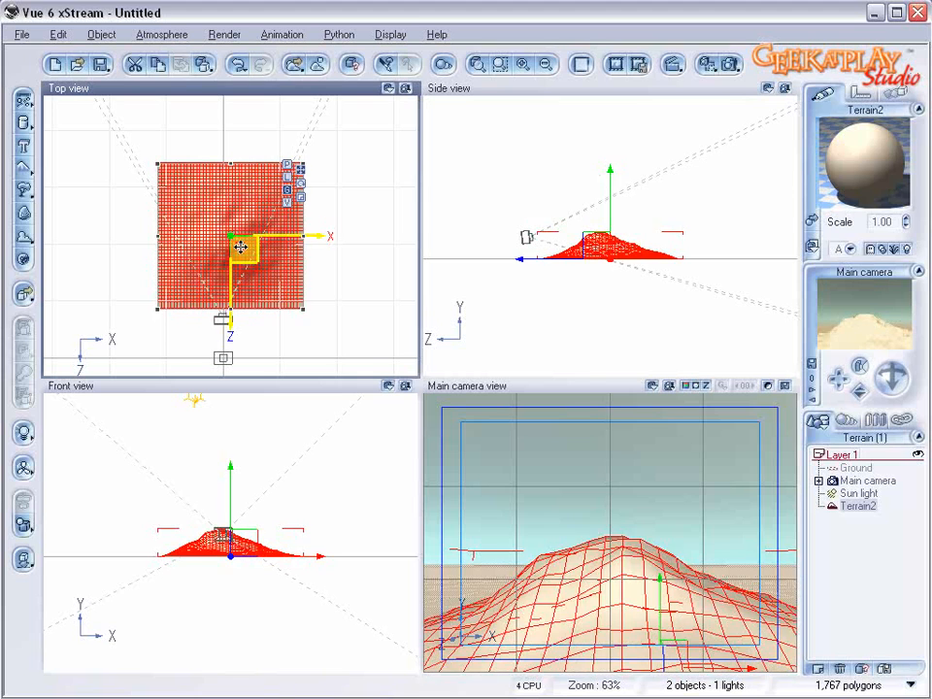
left_click_drag(281, 257, 356, 279)
left_click_drag(251, 216, 235, 198)
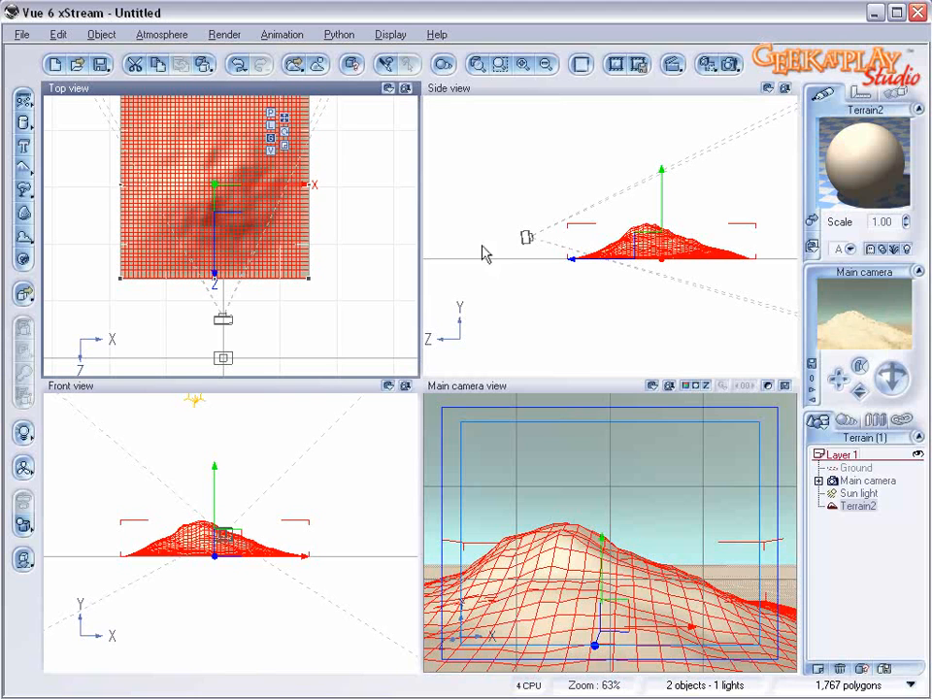
left_click_drag(309, 278, 369, 293)
mouse_move(253, 213)
left_mouse_down()
mouse_move(238, 202)
mouse_move(245, 193)
left_mouse_up()
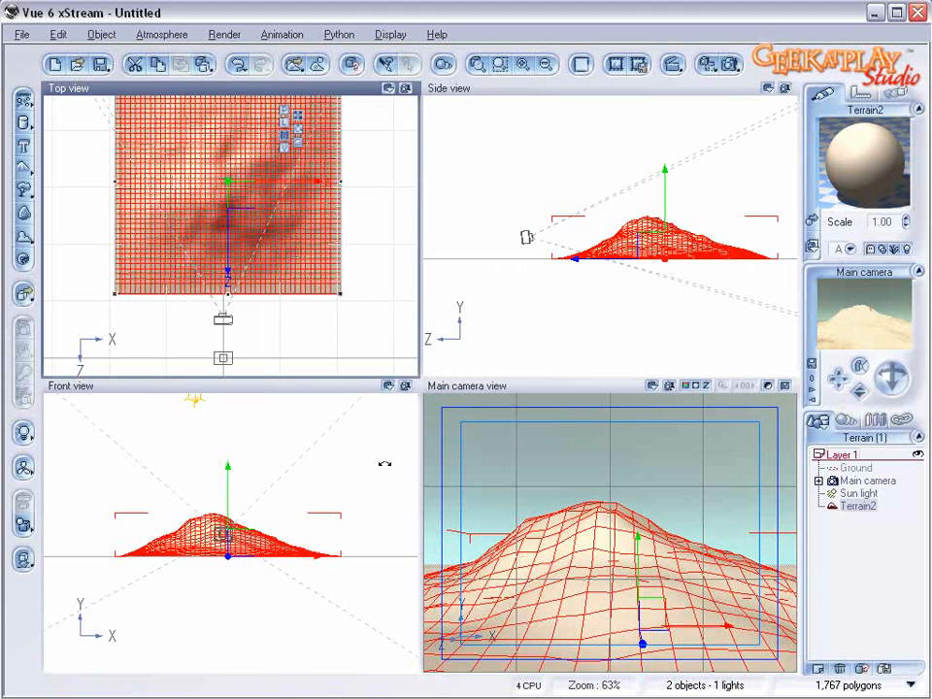
Step: Double the terrain's resolution in the terrain editor and accept the change
right_click(282, 249)
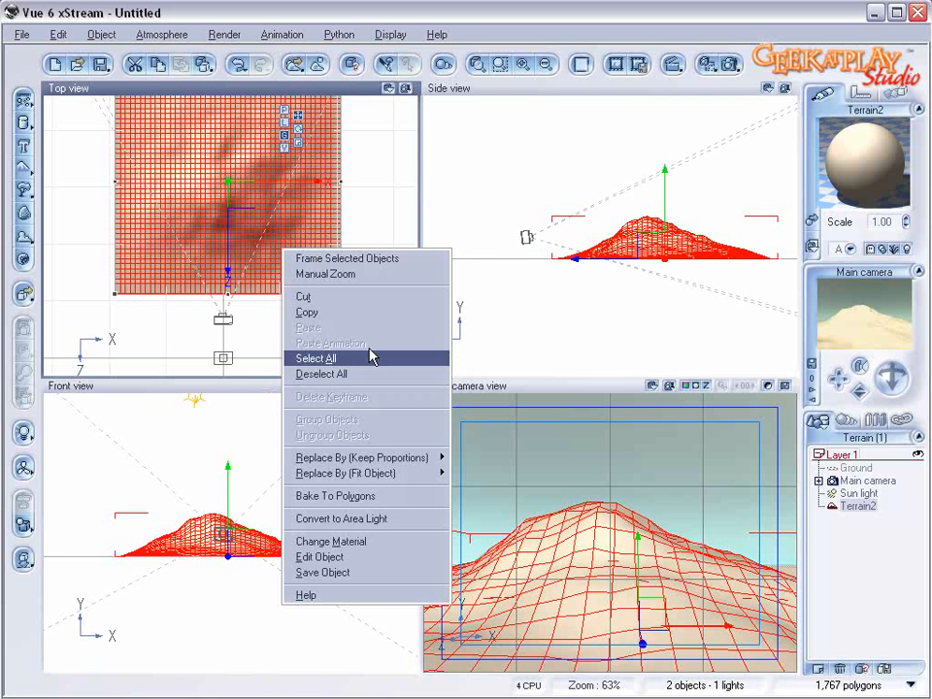
left_click(389, 556)
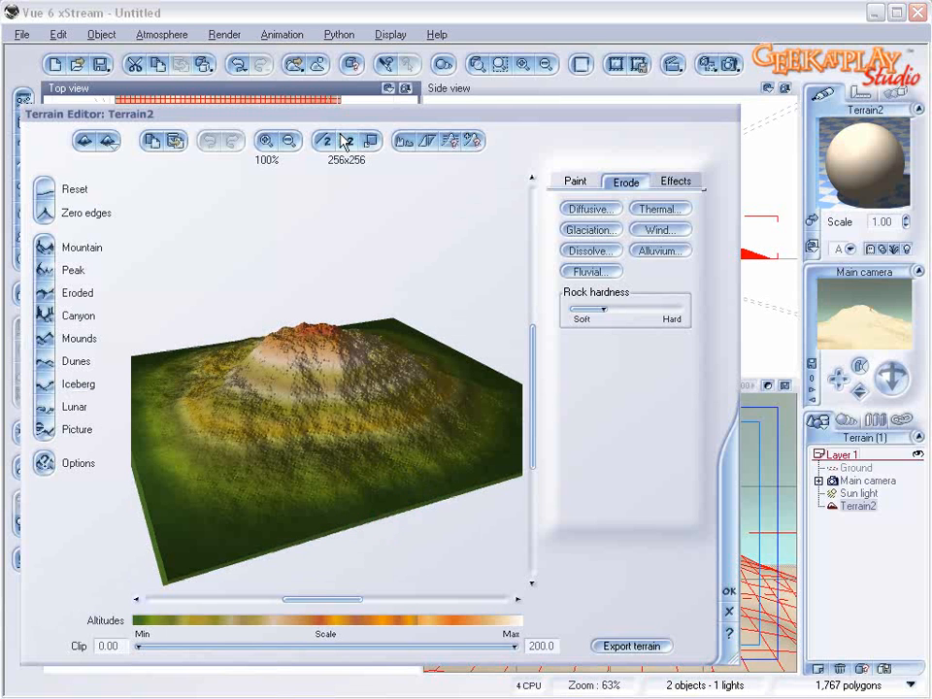
left_click(347, 141)
left_click(728, 590)
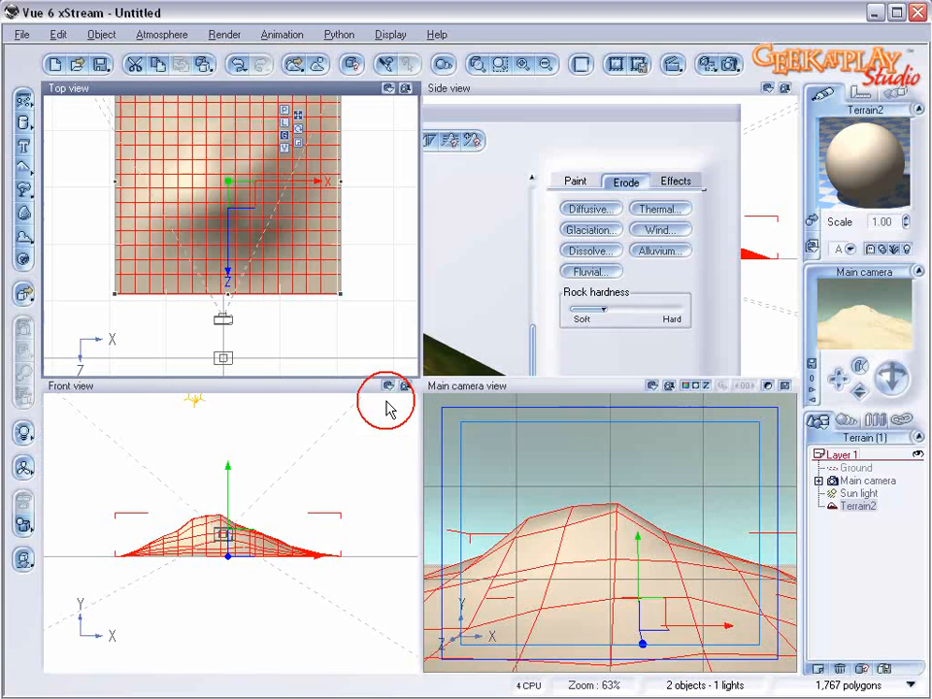
Step: Twist the terrain from Y to Z by about 24.65 and move it closer to the camera
left_click(278, 386)
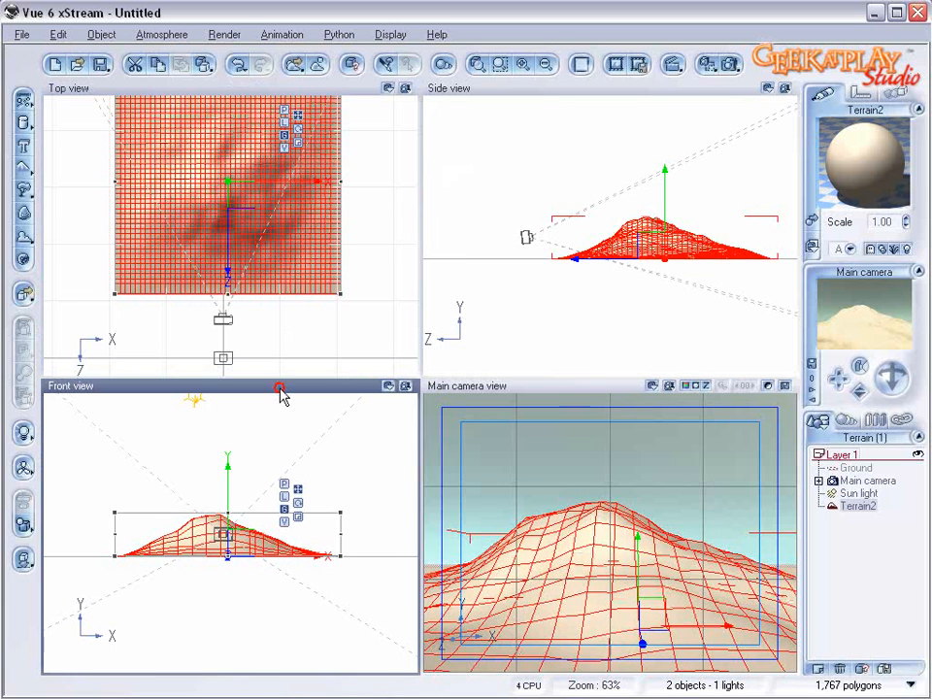
left_click(860, 94)
left_click(812, 217)
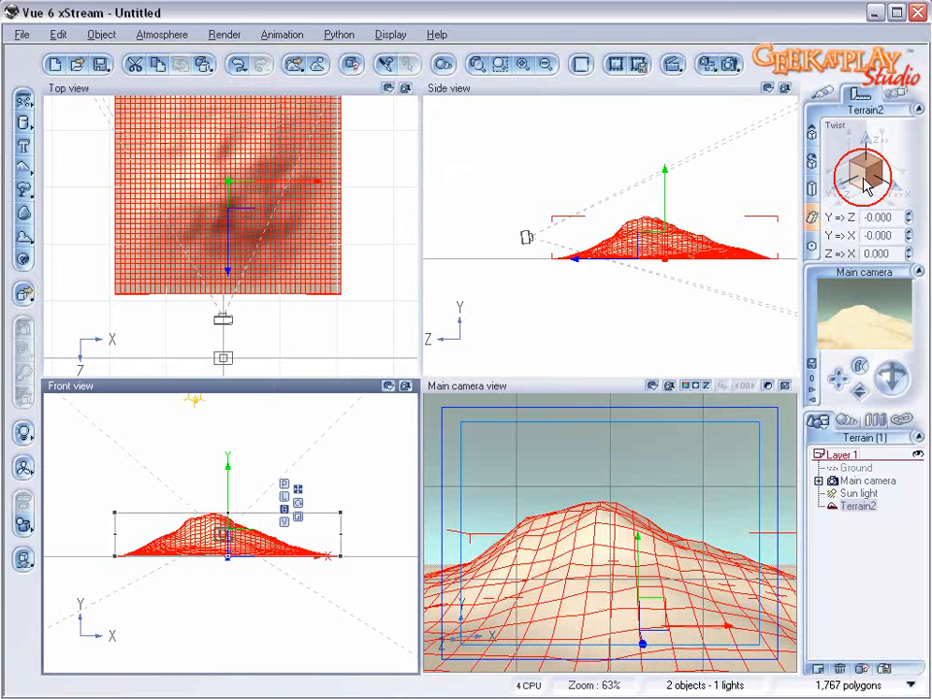
mouse_move(836, 180)
left_mouse_down()
mouse_move(846, 181)
mouse_move(797, 178)
mouse_move(837, 181)
left_mouse_up()
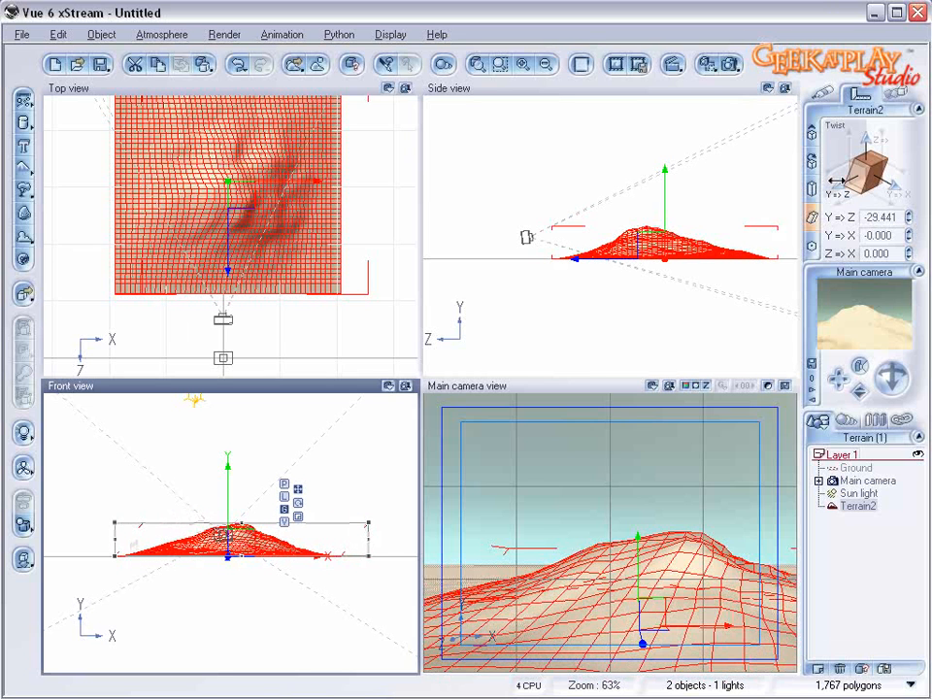
key("ctrl+z")
left_click_drag(834, 192, 856, 189)
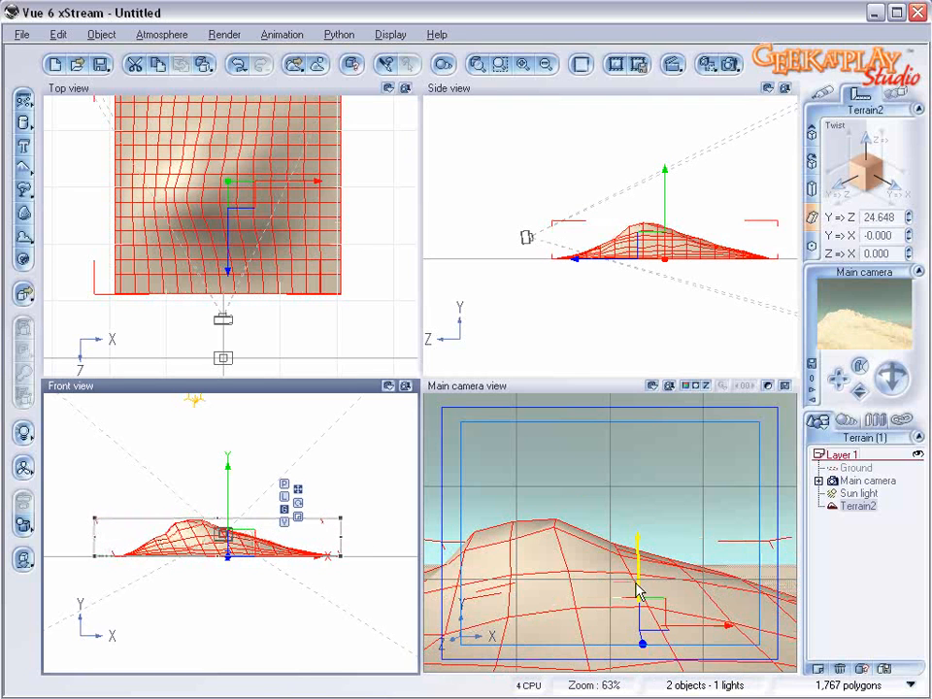
left_click_drag(308, 180, 291, 182)
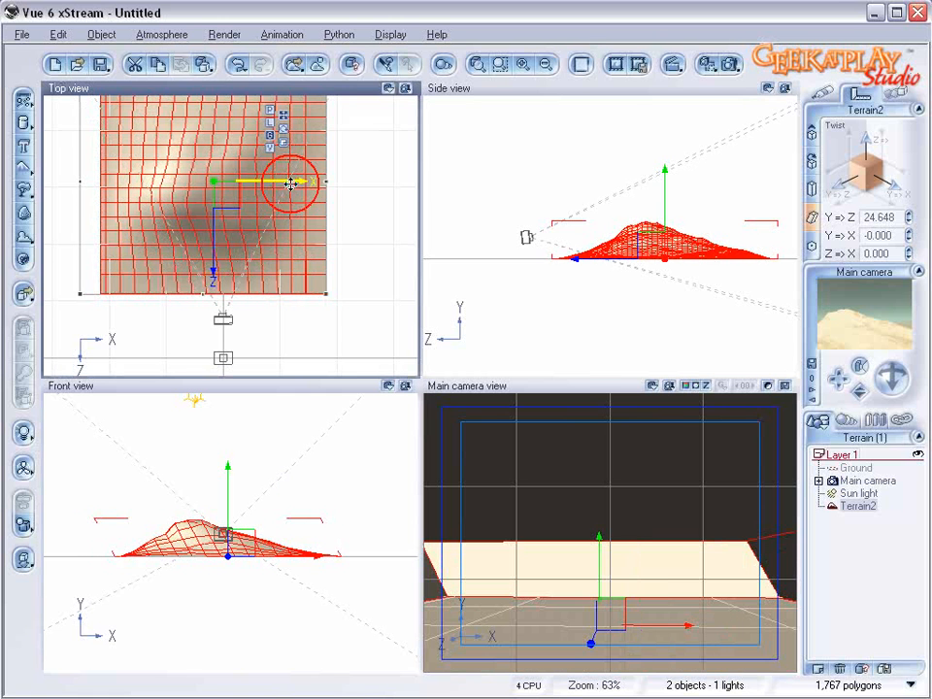
left_click_drag(224, 190, 217, 219)
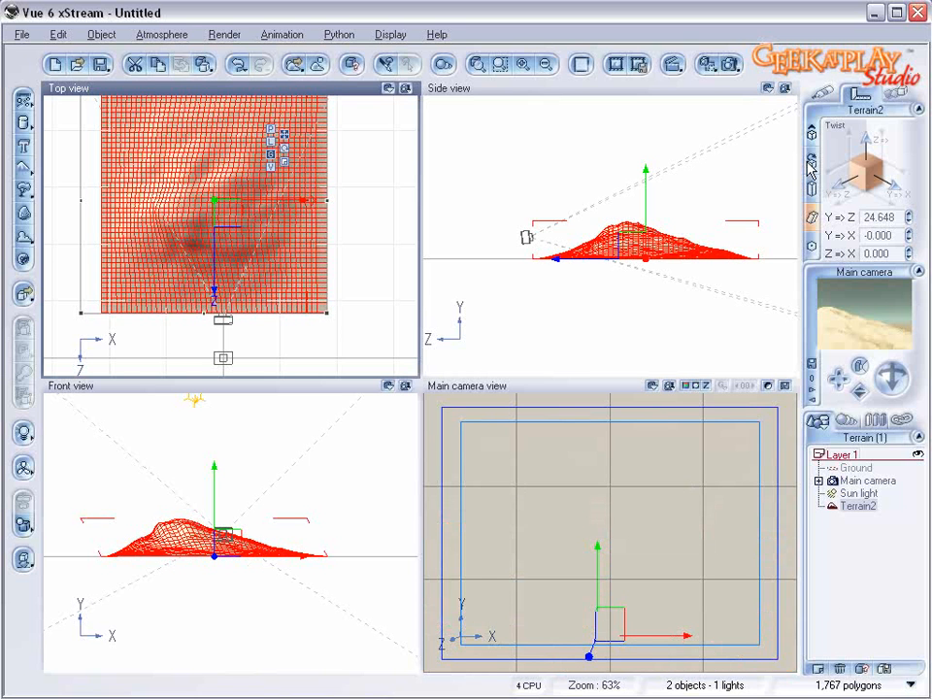
Step: Load the OldRock material file from the Rocks folder onto the terrain
left_click(823, 92)
left_click(813, 221)
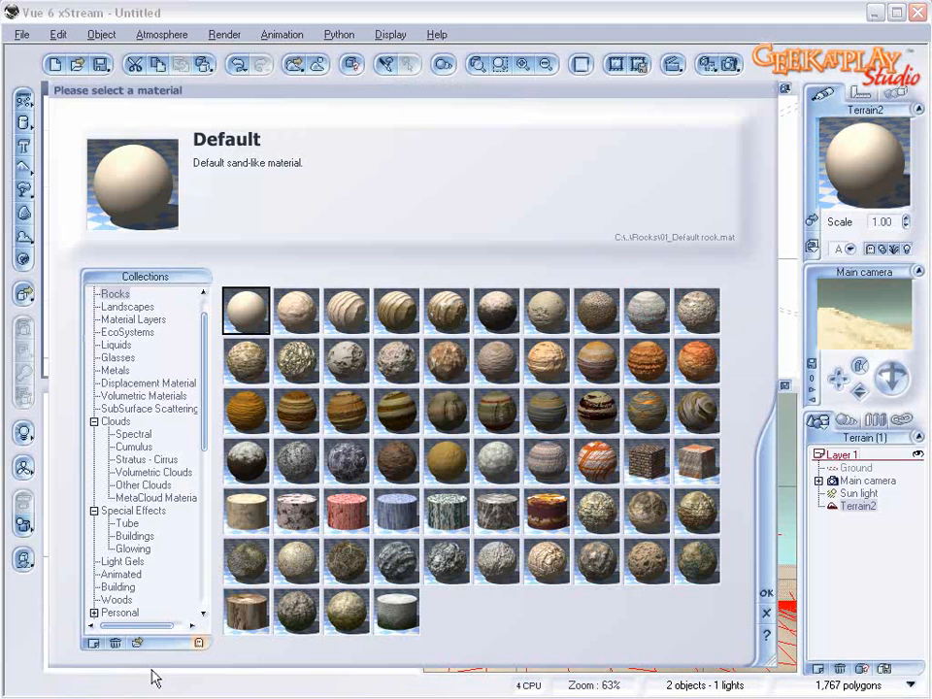
left_click(137, 641)
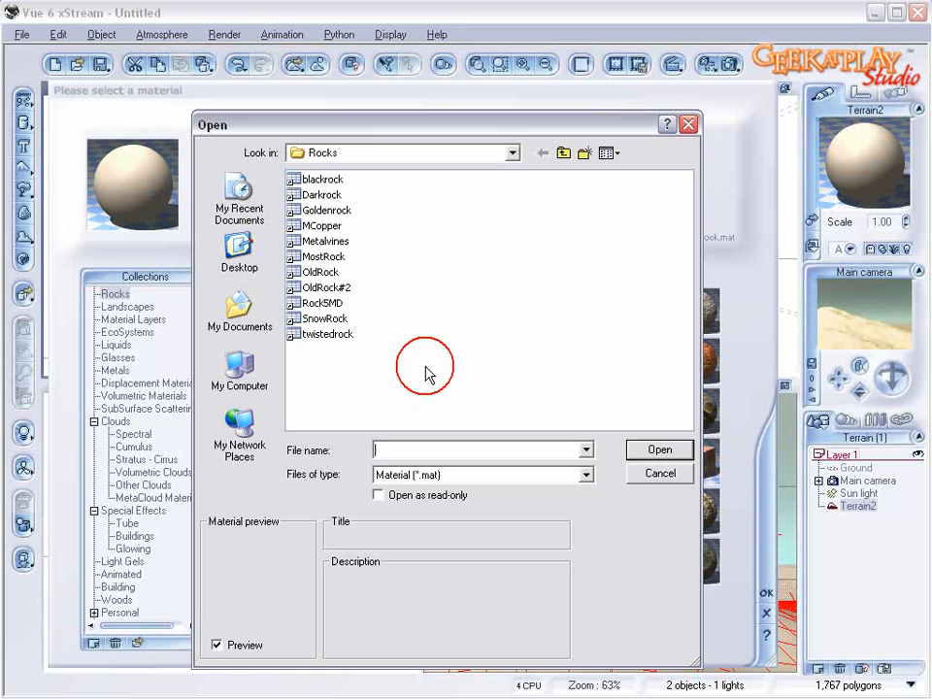
left_click(320, 273)
left_click(661, 451)
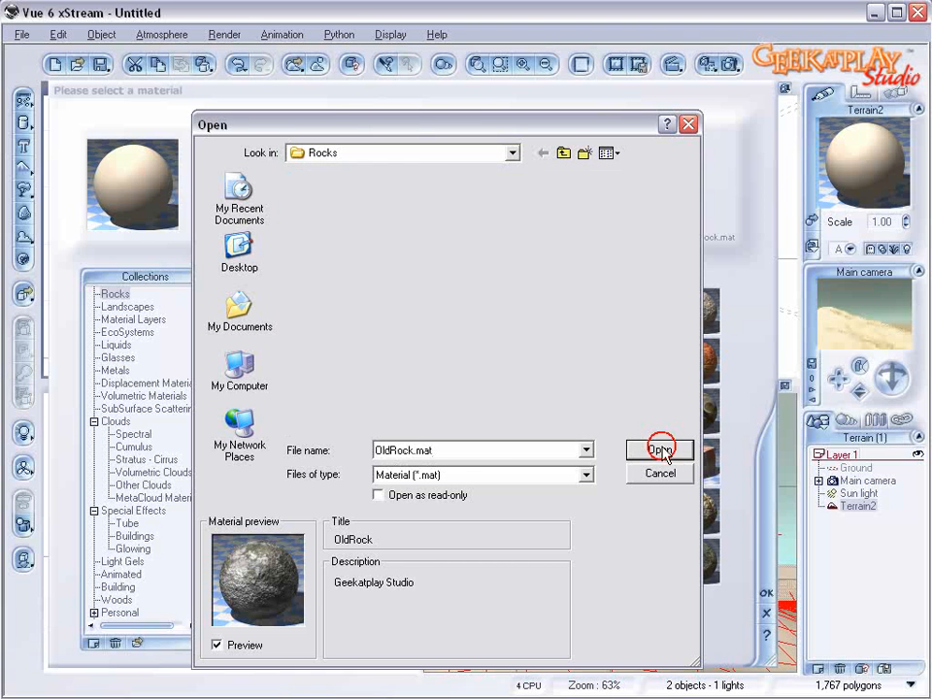
Step: Convert the topmose layer of OldRock to an EcoSystem and add rocks to its population
double_click(861, 187)
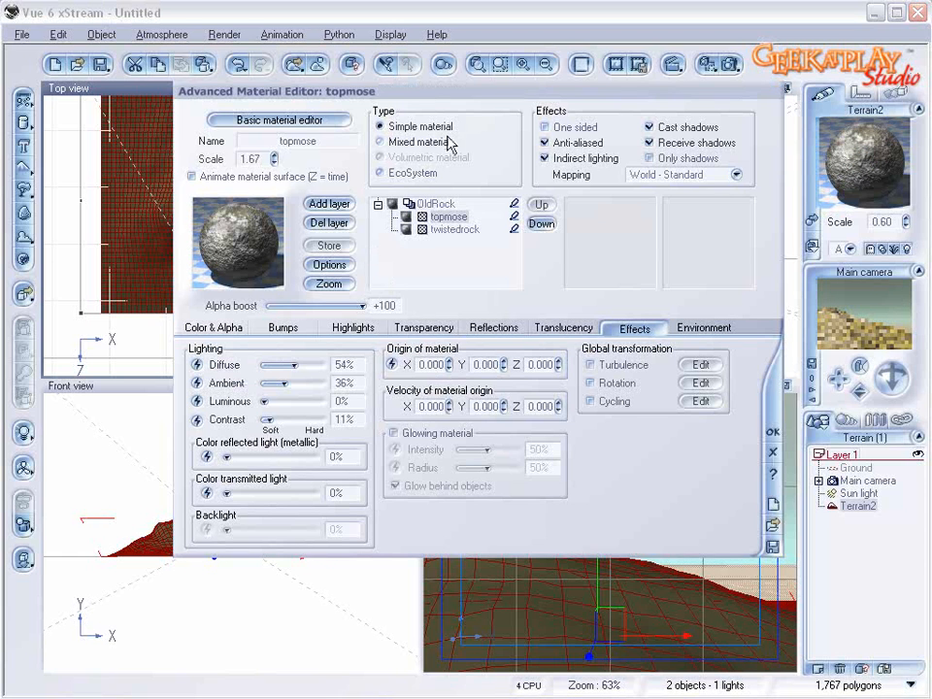
left_click(420, 172)
left_click(229, 326)
left_click(366, 571)
left_click(415, 583)
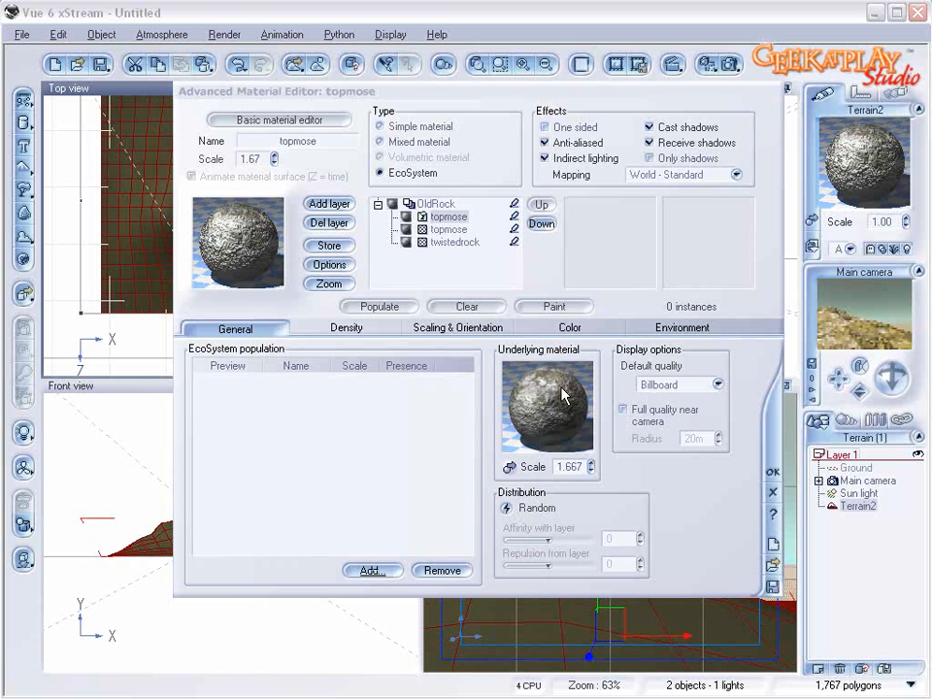
Step: Set the EcoSystem's overall density to about 54% and populate the terrain
left_click(345, 330)
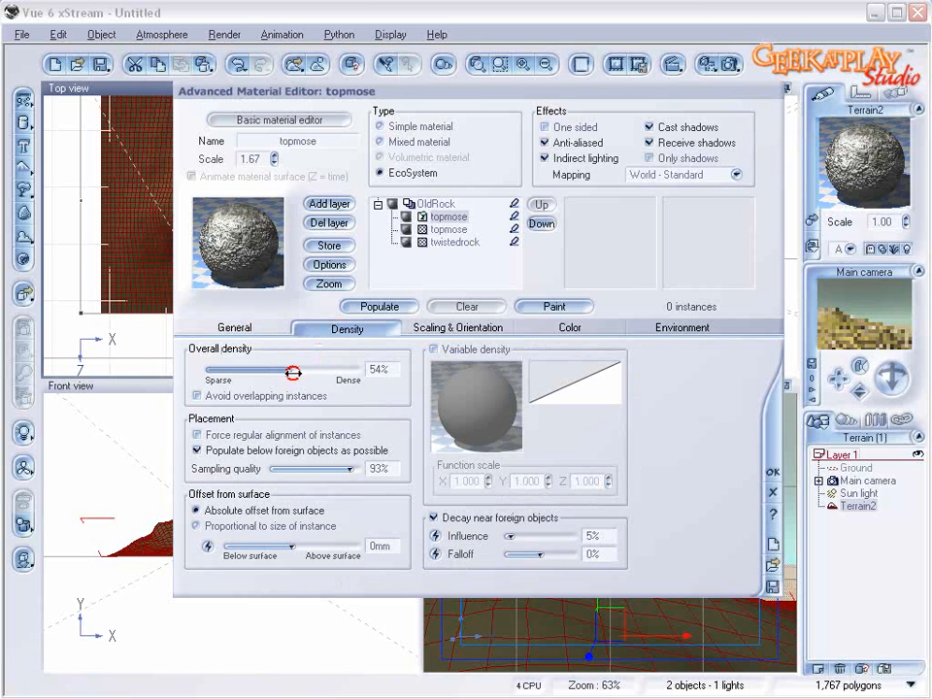
left_click(457, 328)
left_click_drag(306, 369, 287, 367)
left_click(377, 307)
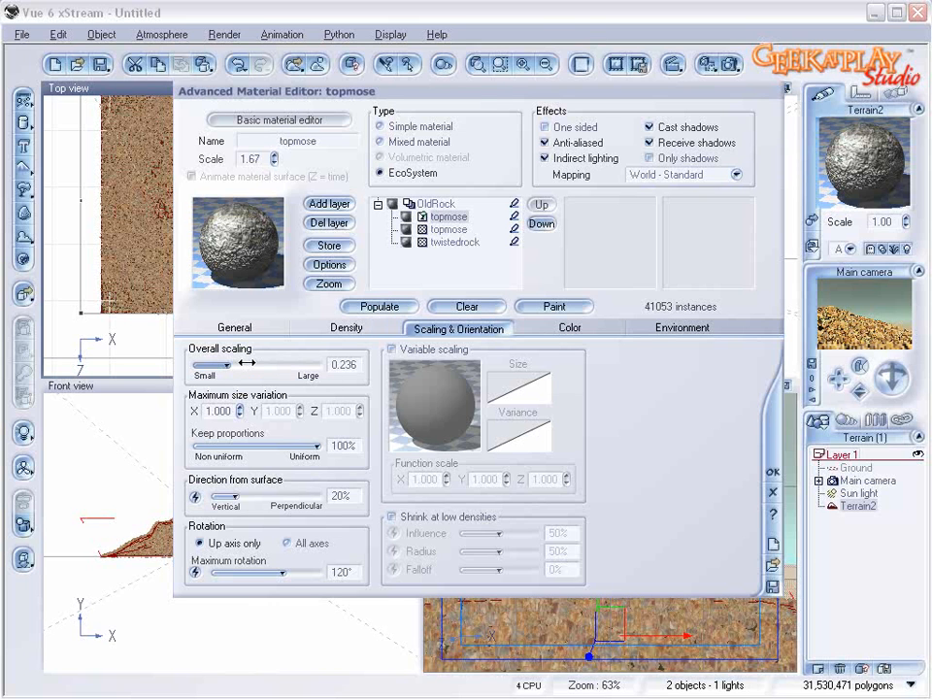
Step: Repopulate the EcoSystem with overall scaling about 0.32, overall density 81% and a surface offset of -5 mm
left_click(330, 332)
left_click_drag(300, 370, 327, 370)
left_click(488, 330)
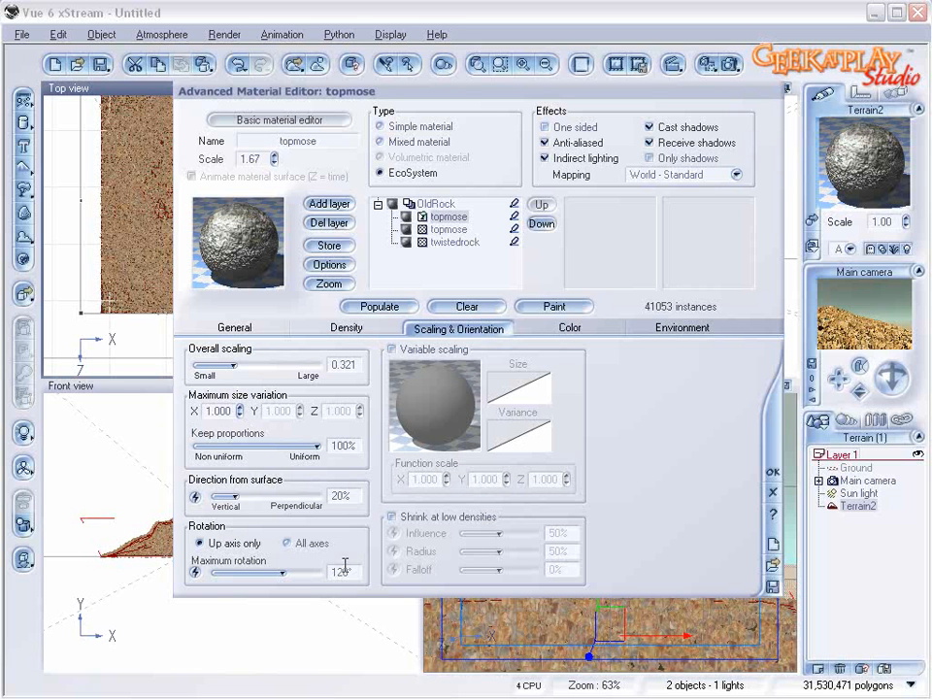
left_click(346, 328)
left_click(377, 547)
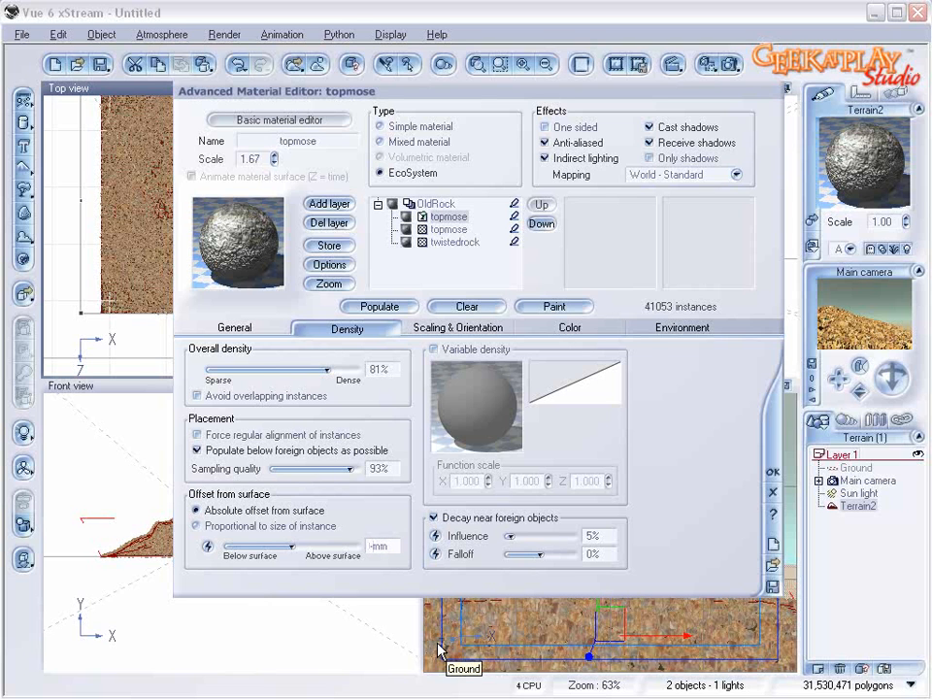
left_click(382, 307)
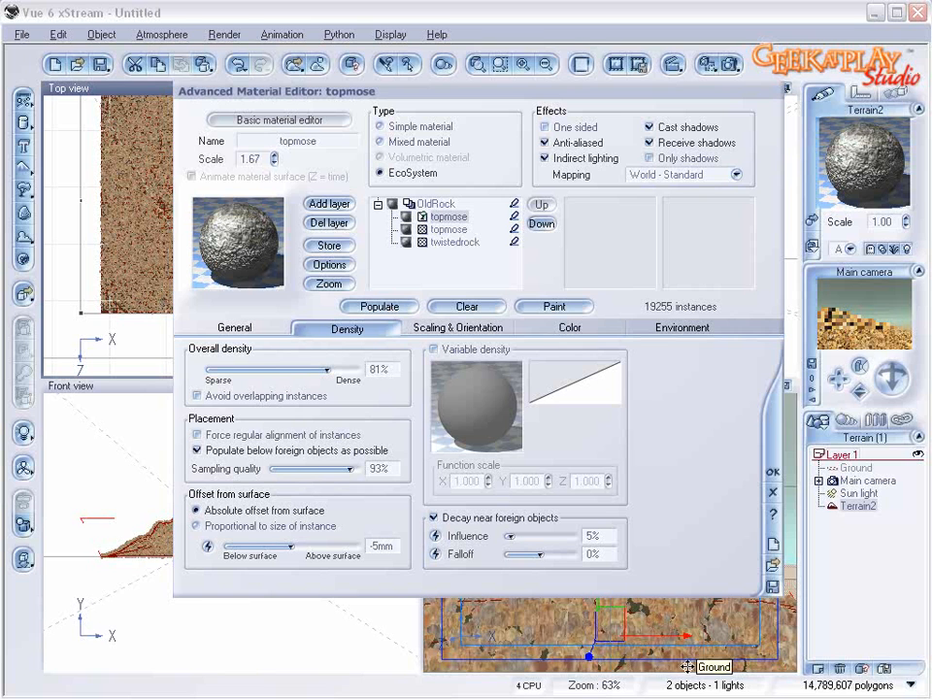
Step: Lower the EcoSystem's overall density to 67%, 51% and finally 40%, repopulating each time, and accept the material
left_click_drag(327, 369, 307, 369)
left_click(379, 307)
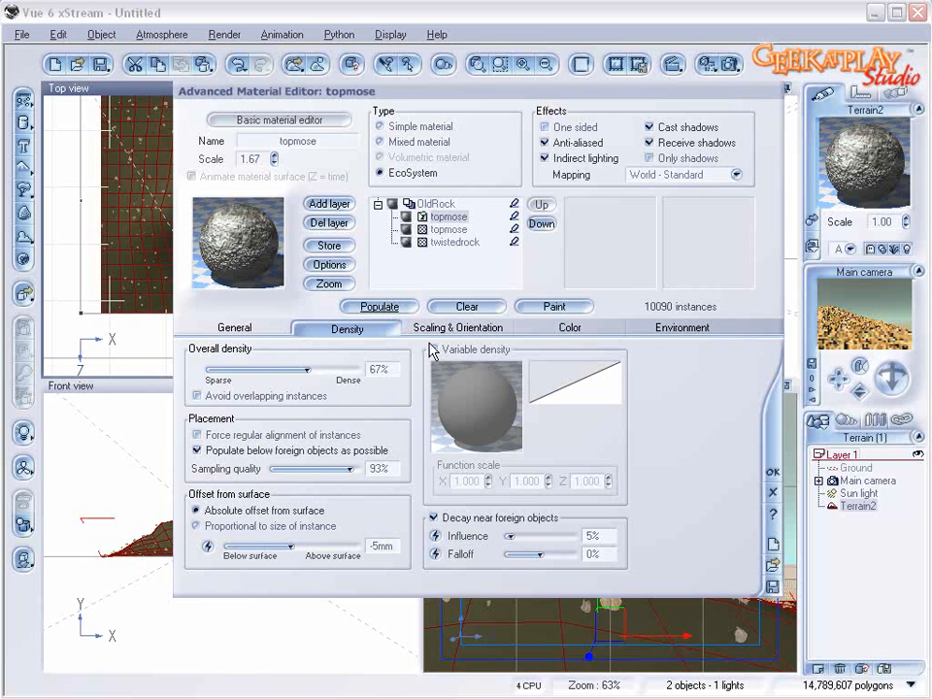
left_click_drag(301, 367, 282, 370)
left_click(380, 305)
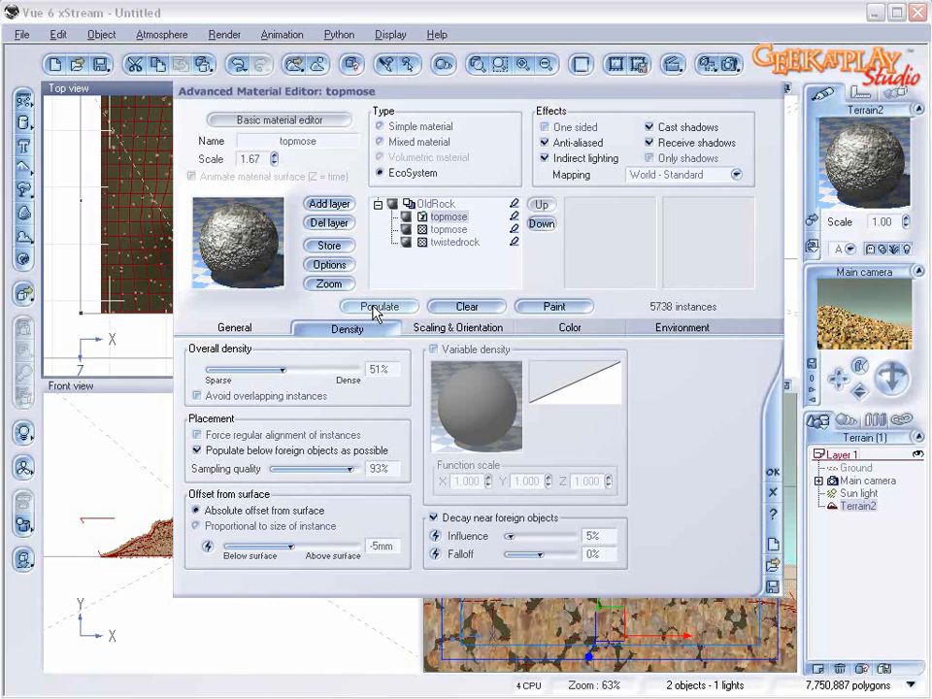
left_click_drag(305, 366, 291, 367)
left_click(375, 306)
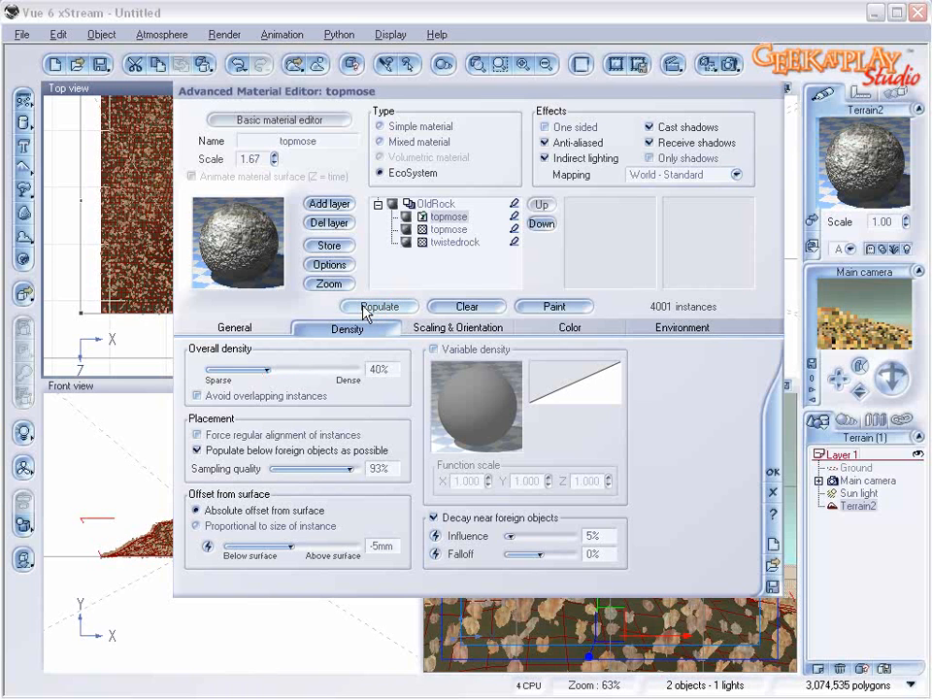
left_click(773, 471)
Step: Replace the Chipped EcoSystem material with the saved Goldenrock material and accept it
left_click(836, 424)
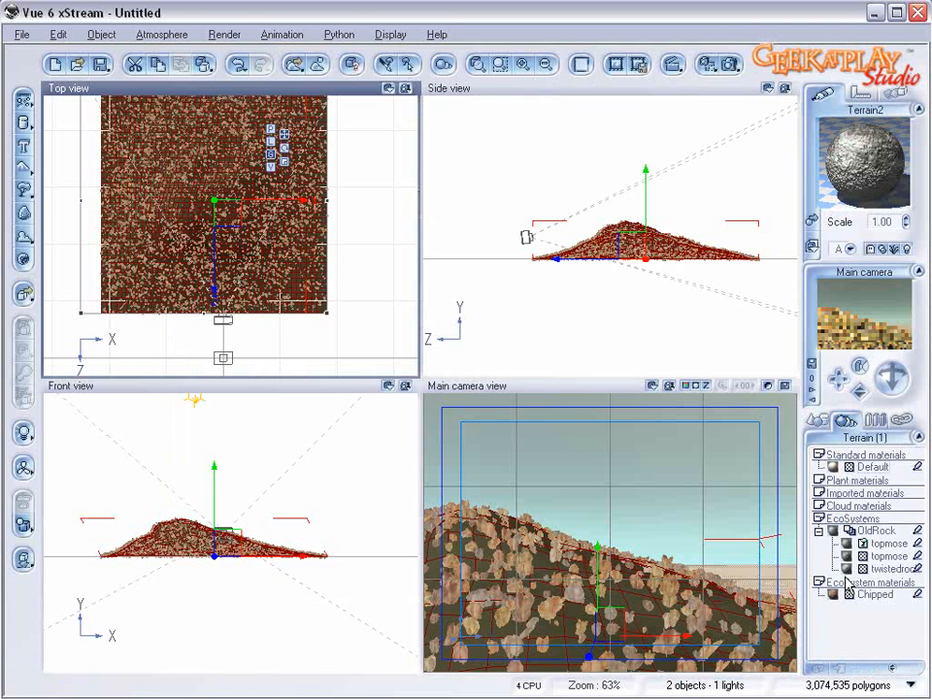
double_click(823, 582)
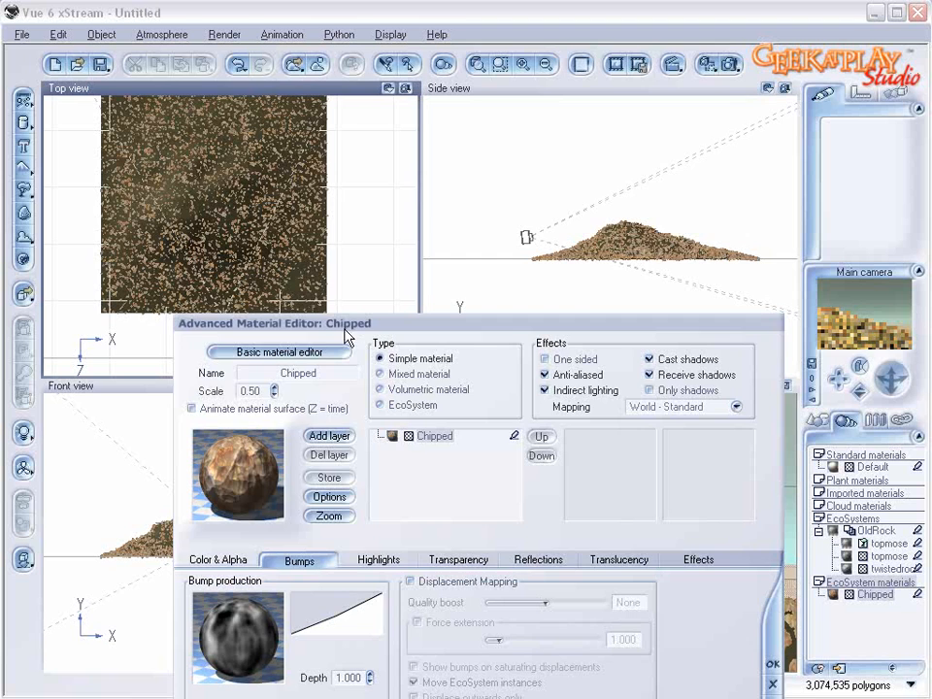
left_click_drag(345, 330, 334, 144)
left_click(246, 304)
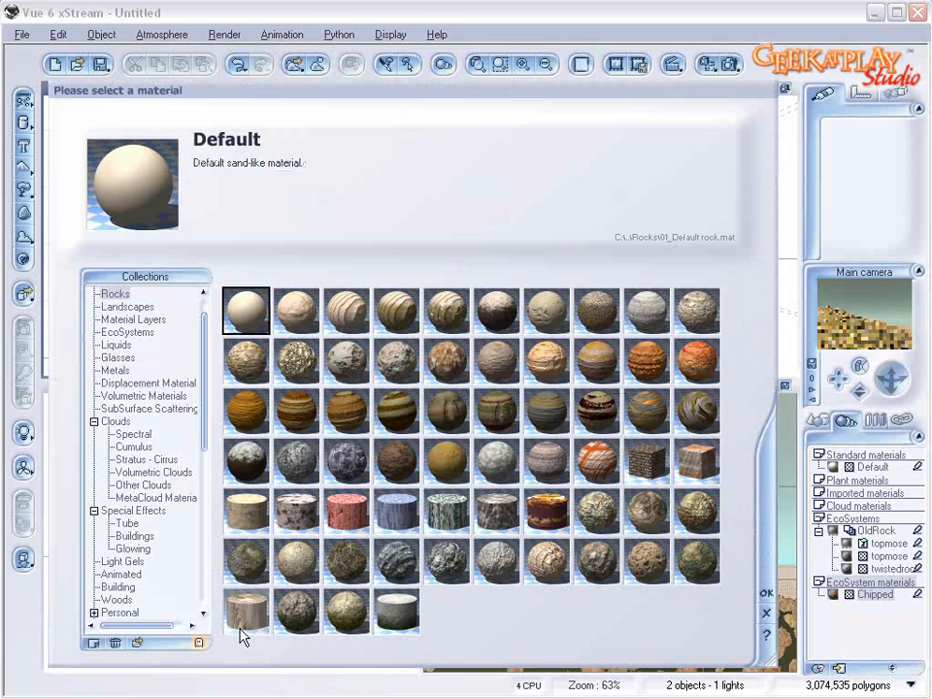
left_click(137, 643)
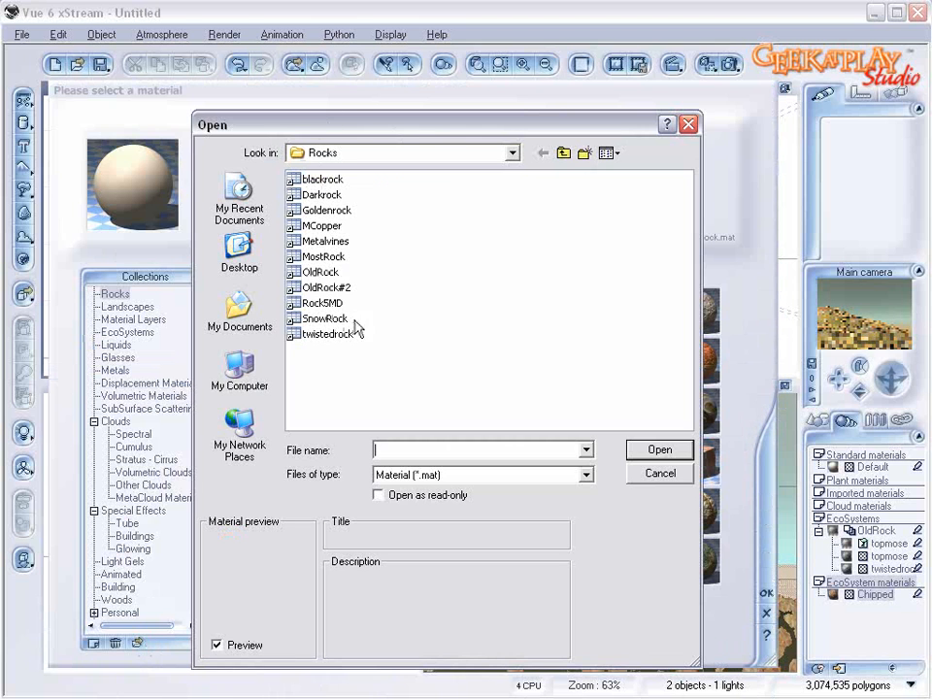
left_click(344, 208)
left_click(670, 446)
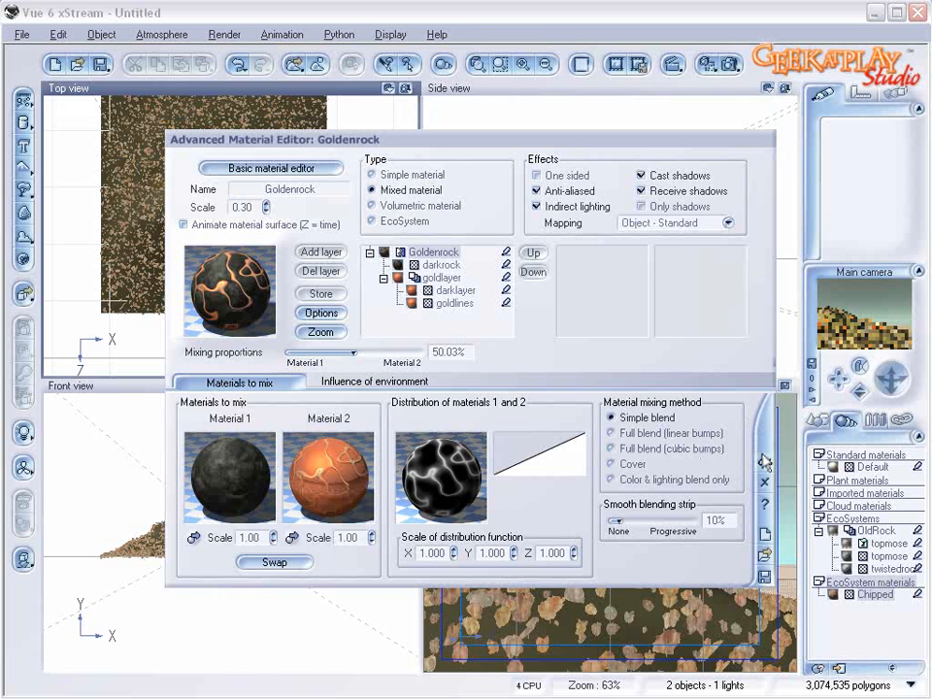
left_click(762, 459)
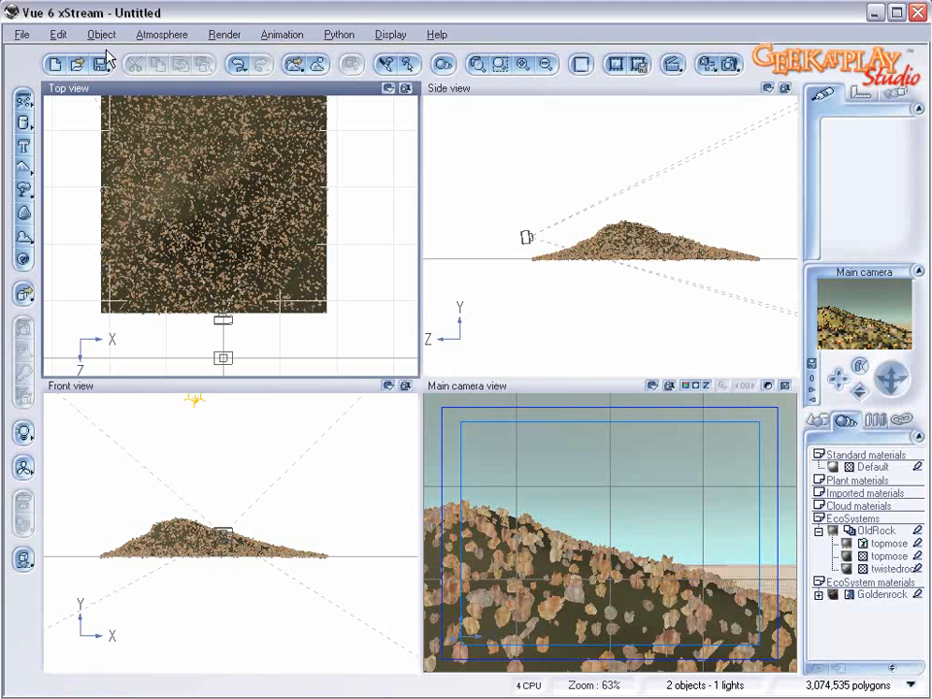
Step: Load the Geekatplay atmosphere with grey clouds over pale dunes and render the scene
left_click(145, 36)
left_click(132, 51)
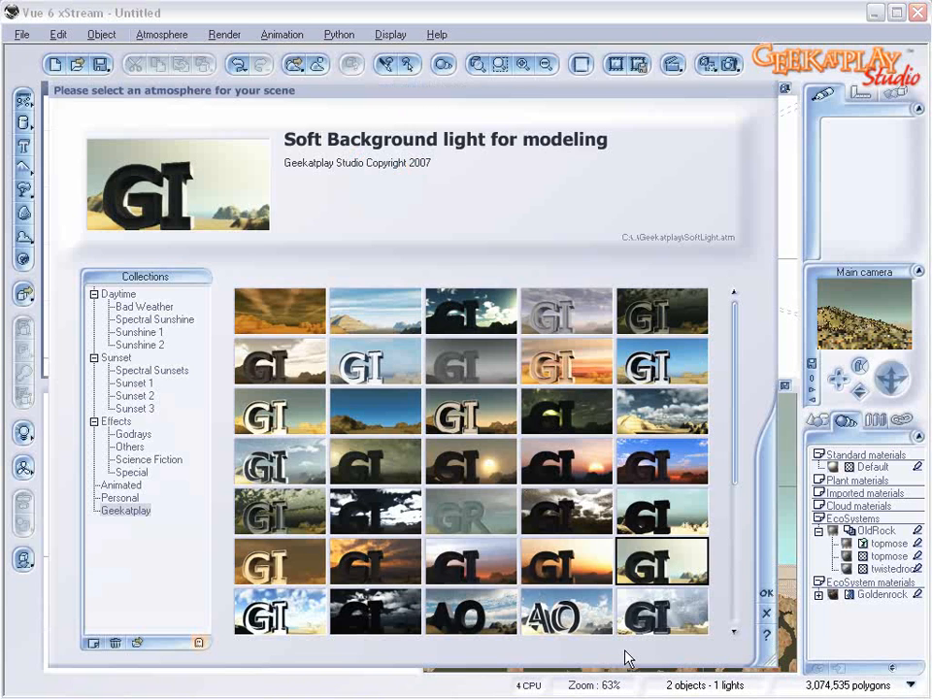
left_click_drag(732, 420, 735, 507)
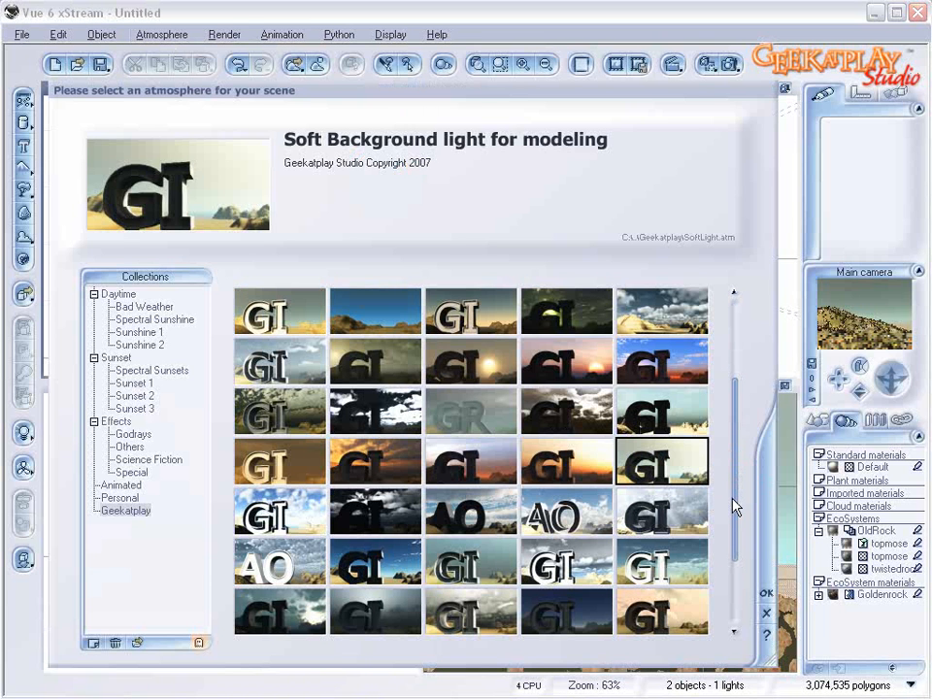
left_click(662, 310)
left_click(763, 589)
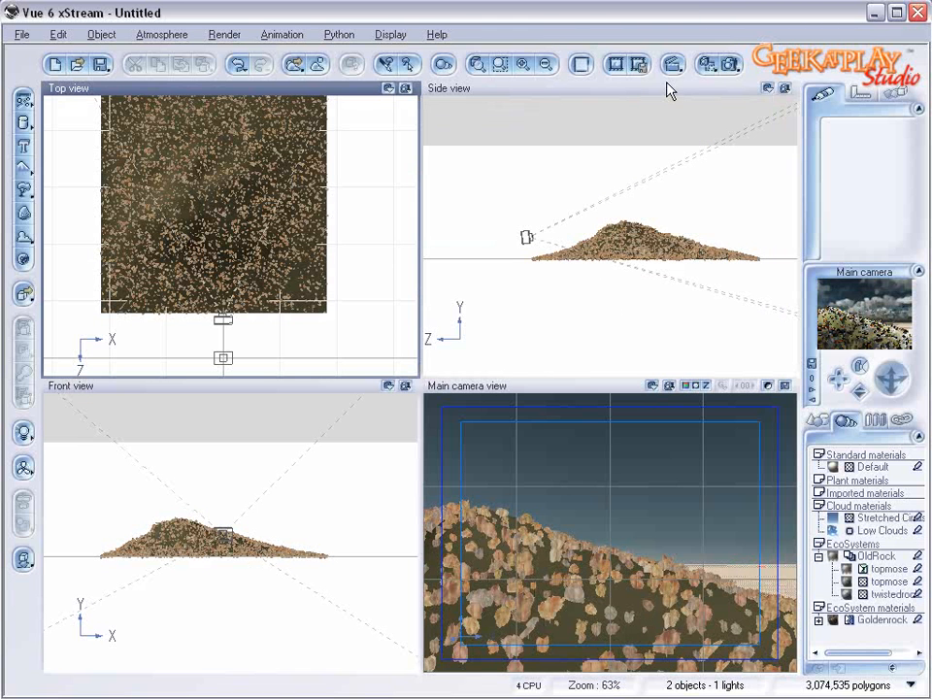
left_click(729, 64)
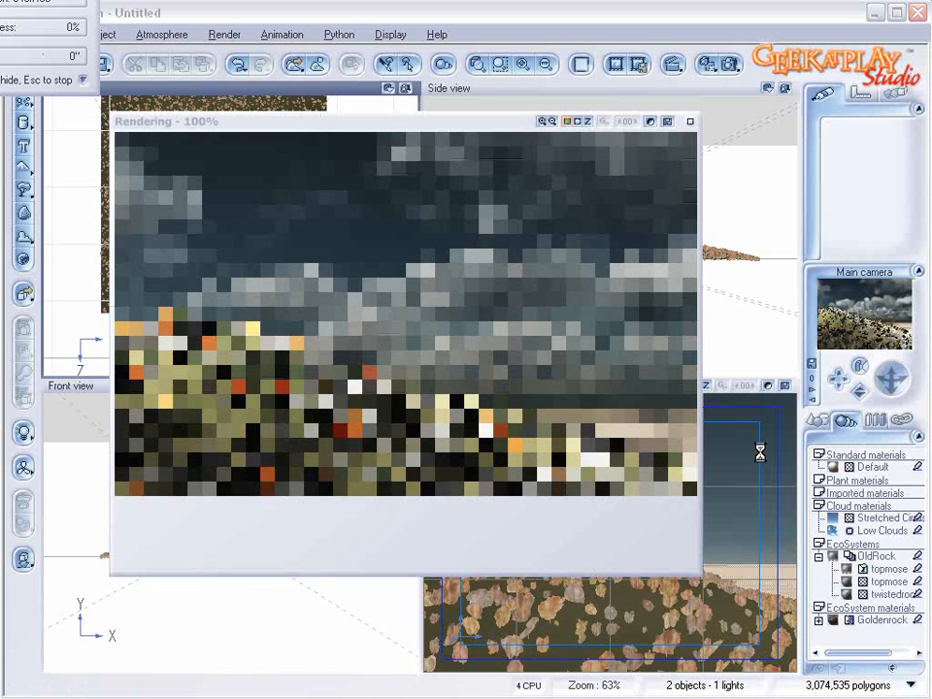